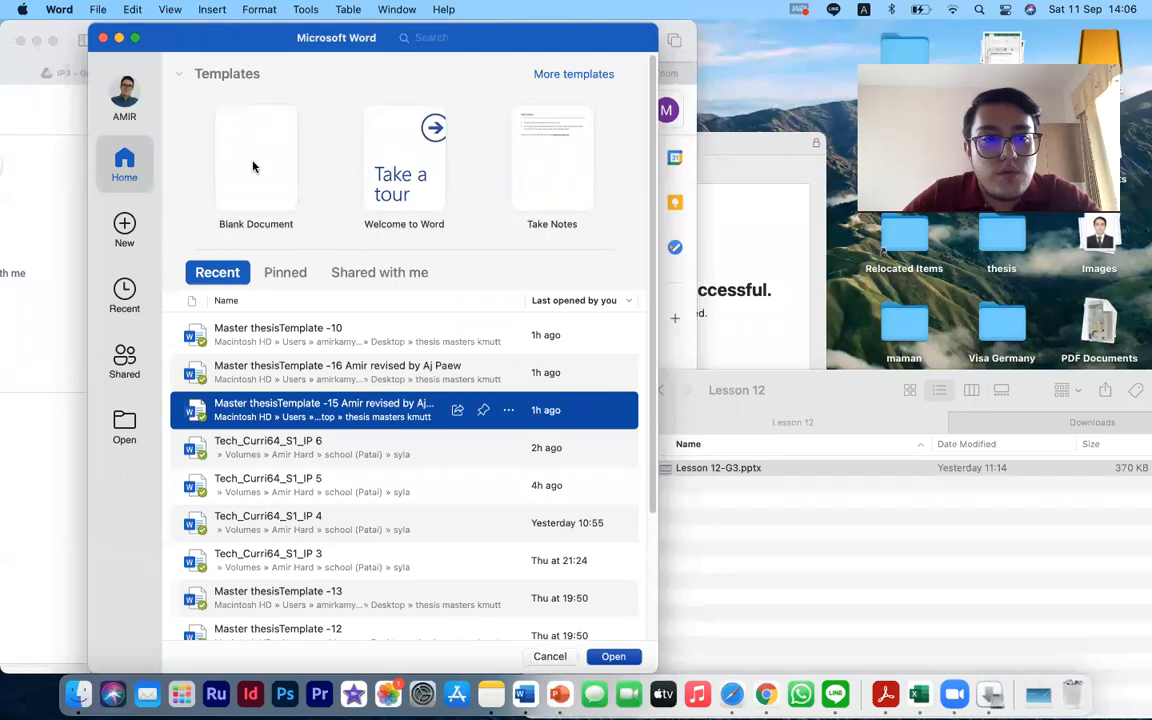
Create a blank document and copy the population table from the "Let's practice" slide into it.
double_click(253, 166)
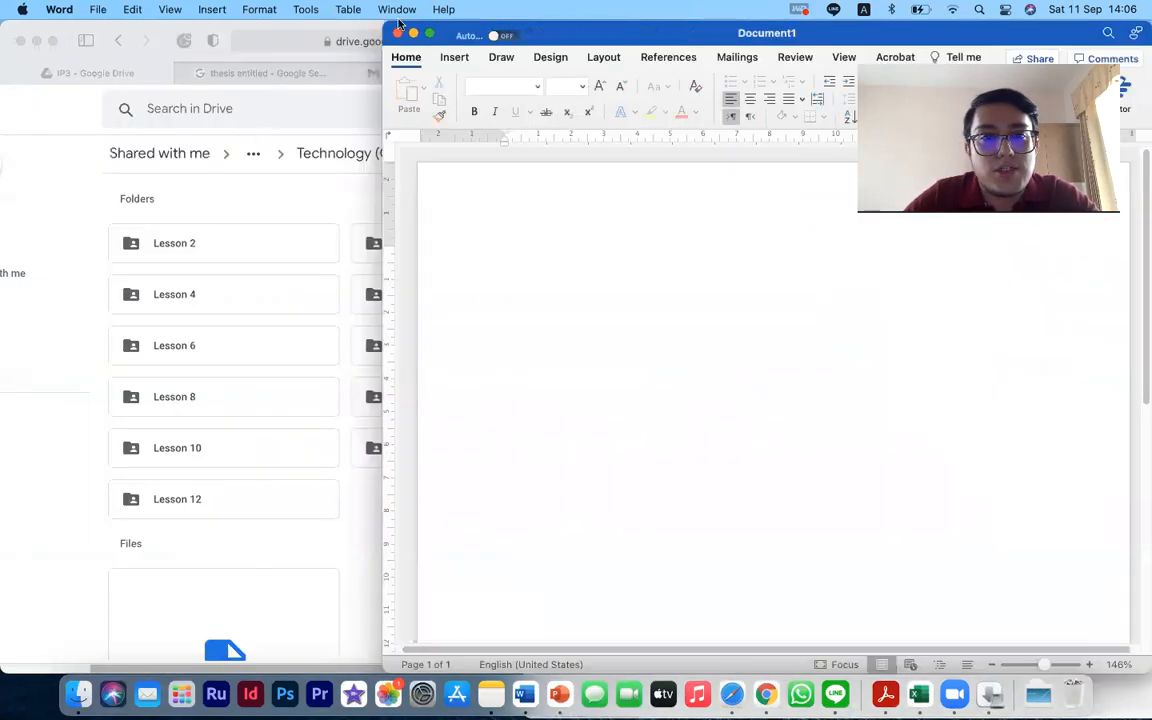
left_click_drag(390, 22, 316, 22)
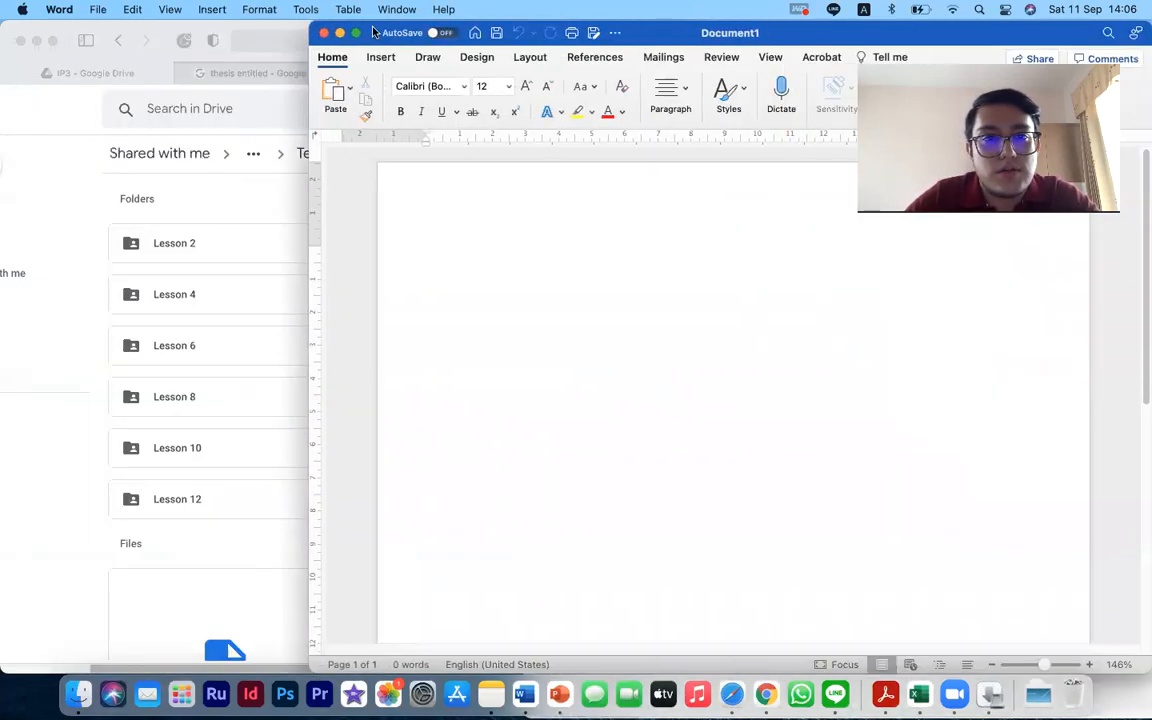
key("ctrl+Right")
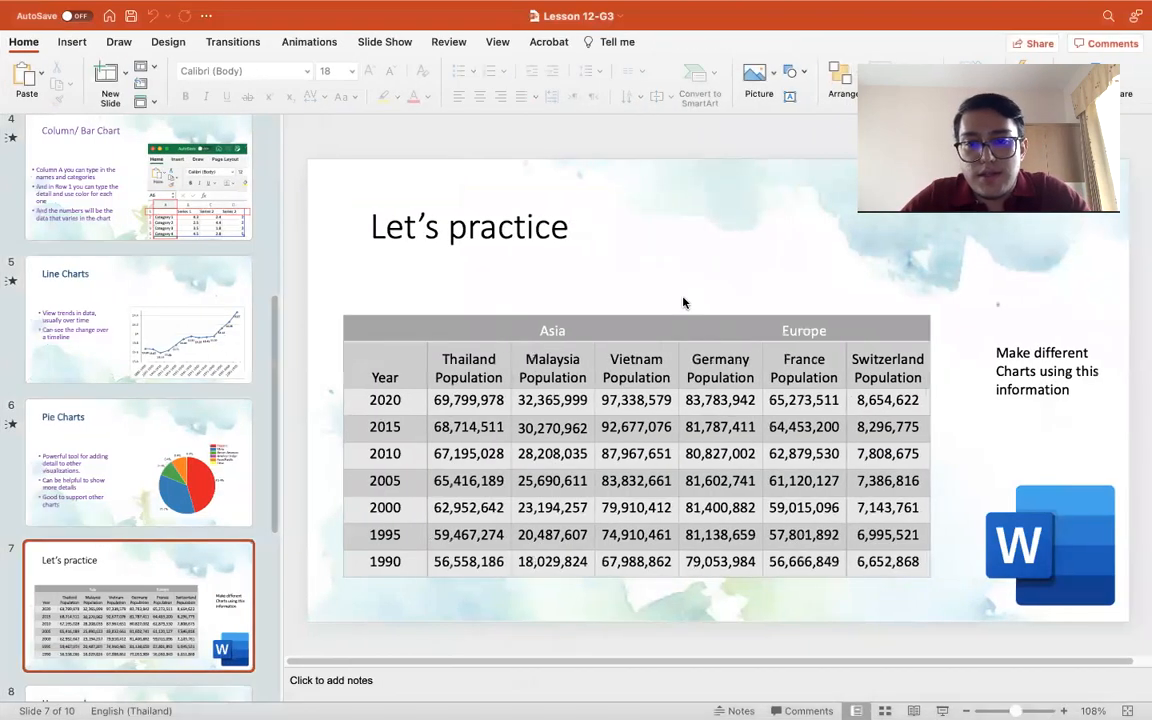
left_click(682, 315)
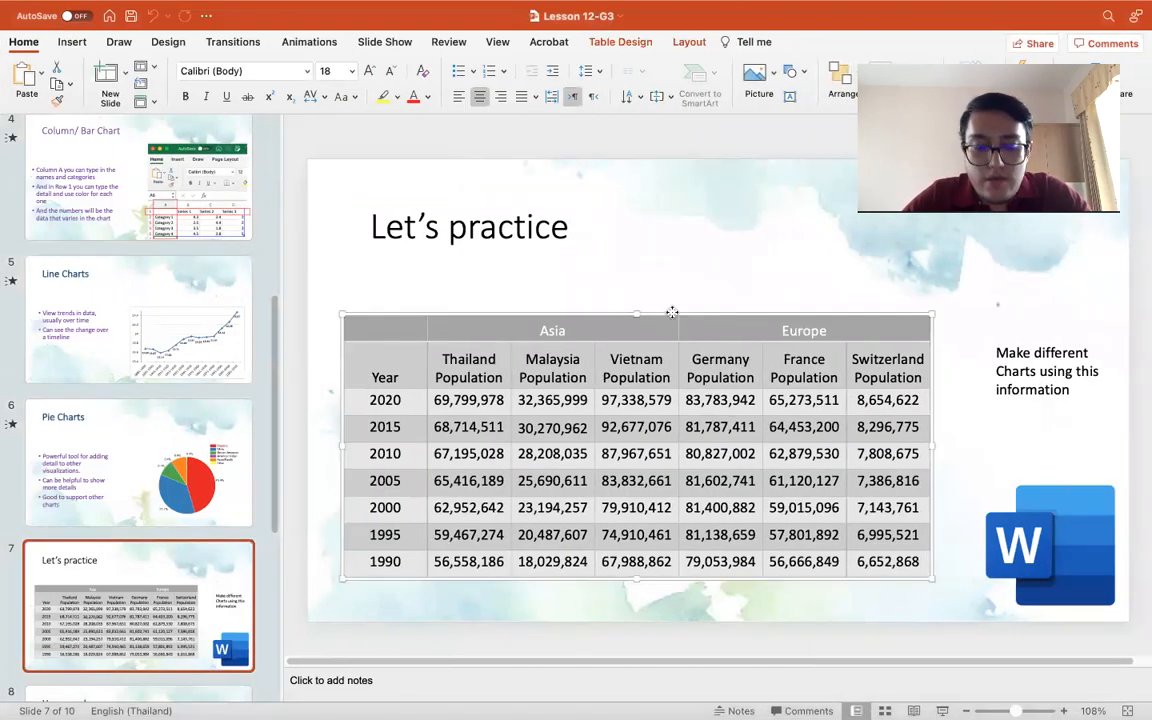
key("ctrl+Left")
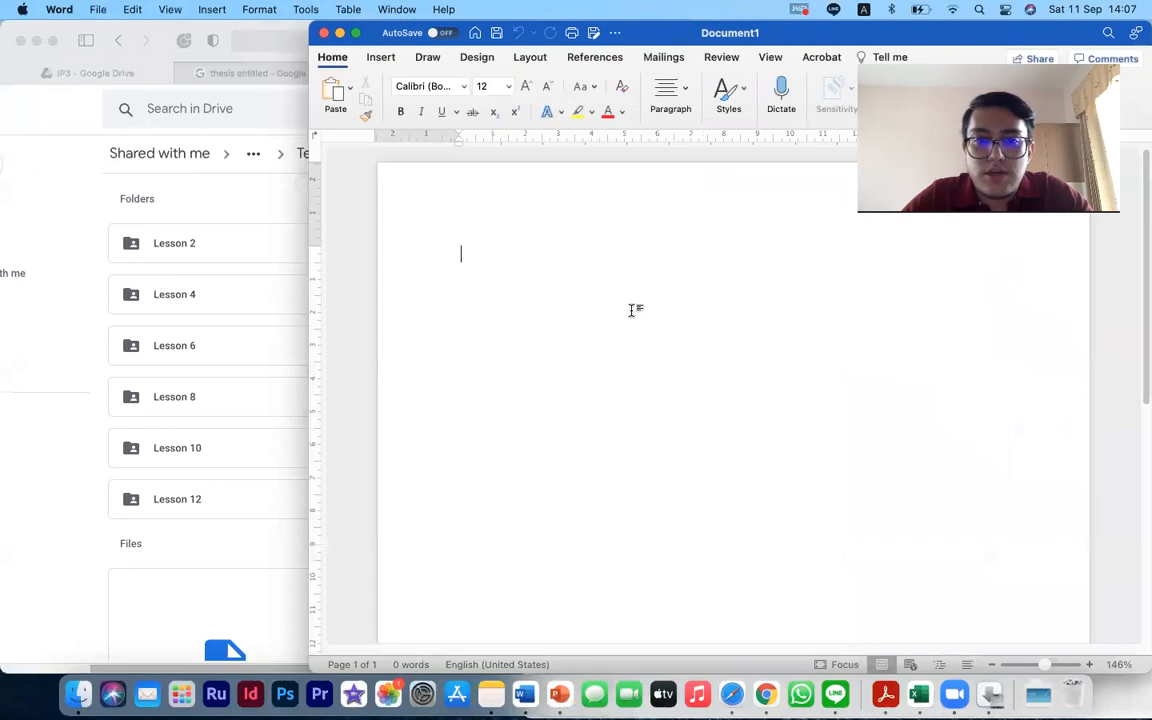
key("ctrl+v")
left_click(358, 34)
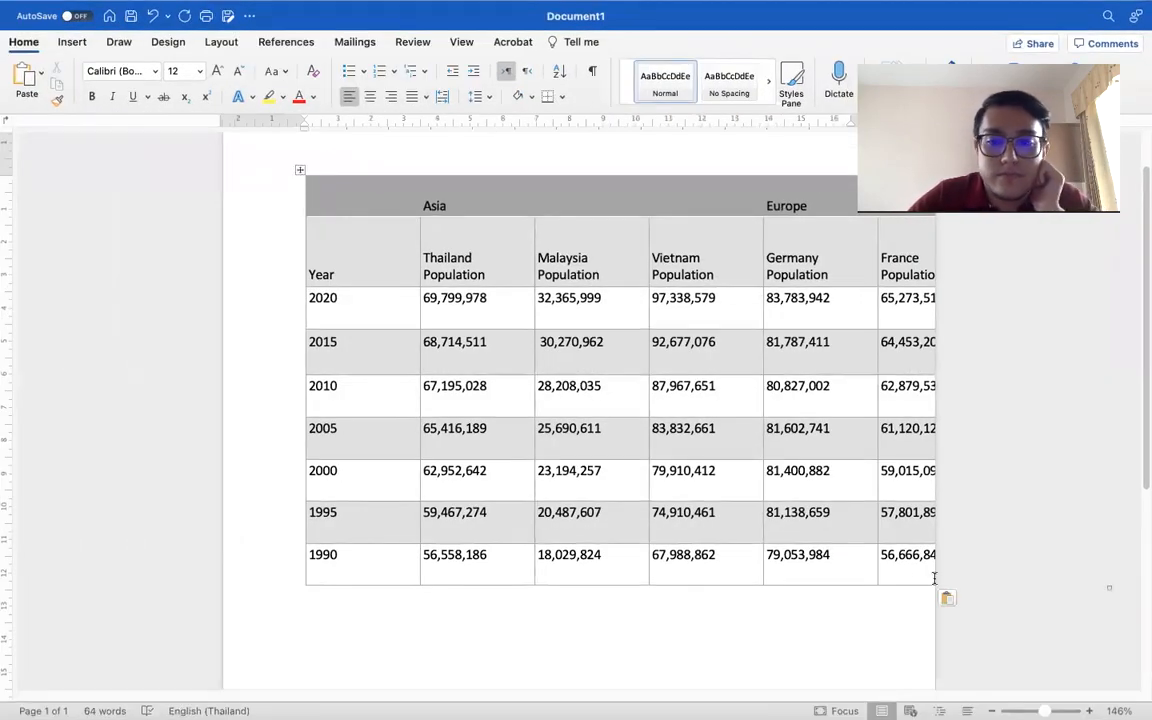
Shrink the pasted population table to fit within the page width and place the cursor below it.
left_click_drag(1108, 587, 885, 567)
scroll(761, 640, "down", 1)
scroll(760, 642, "down", 5)
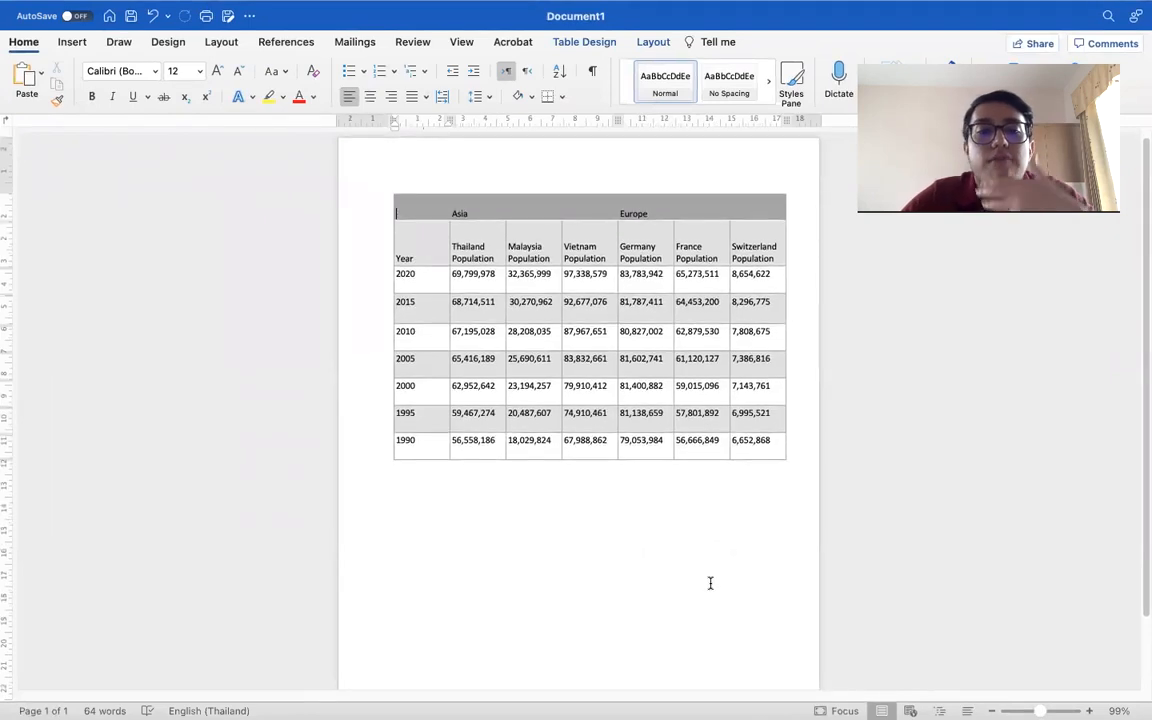
left_click(663, 516)
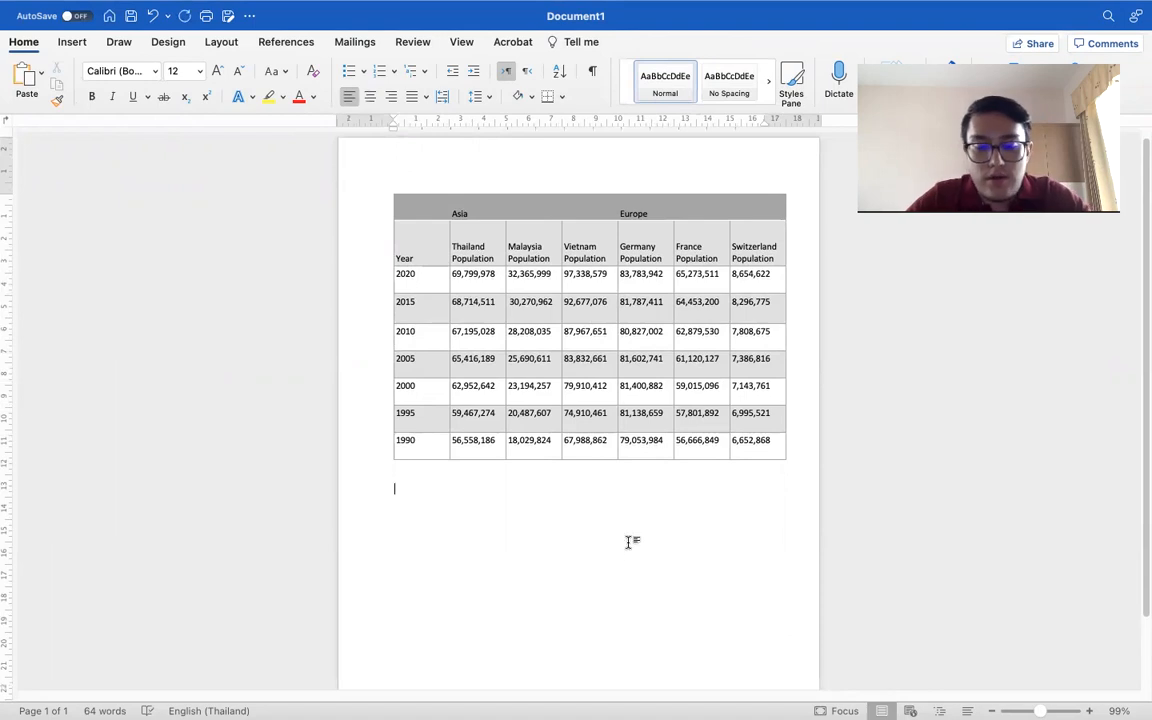
key("ctrl+Right")
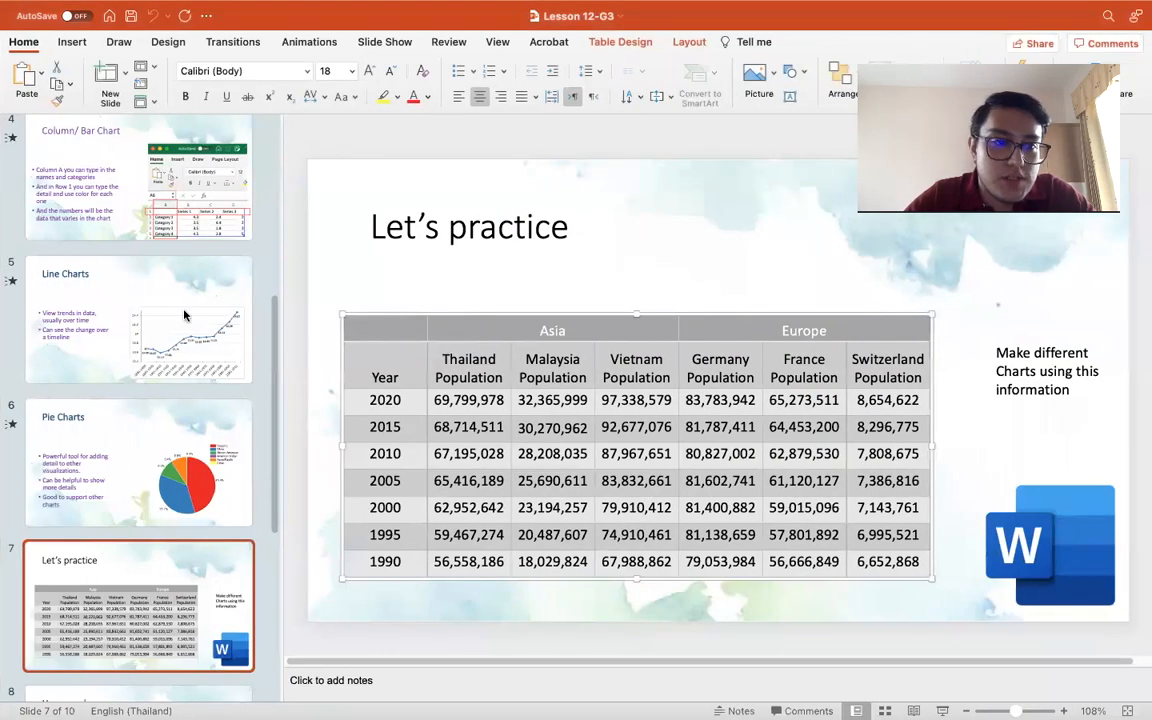
scroll(184, 316, "up", 2)
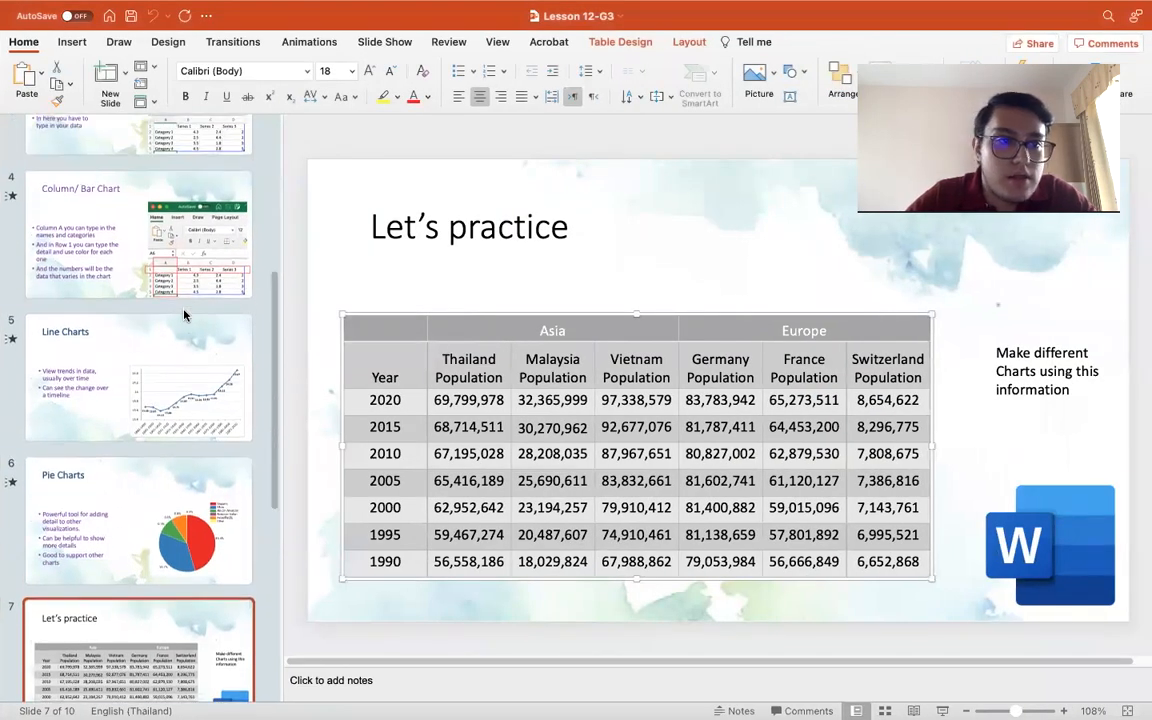
key("ctrl+Left")
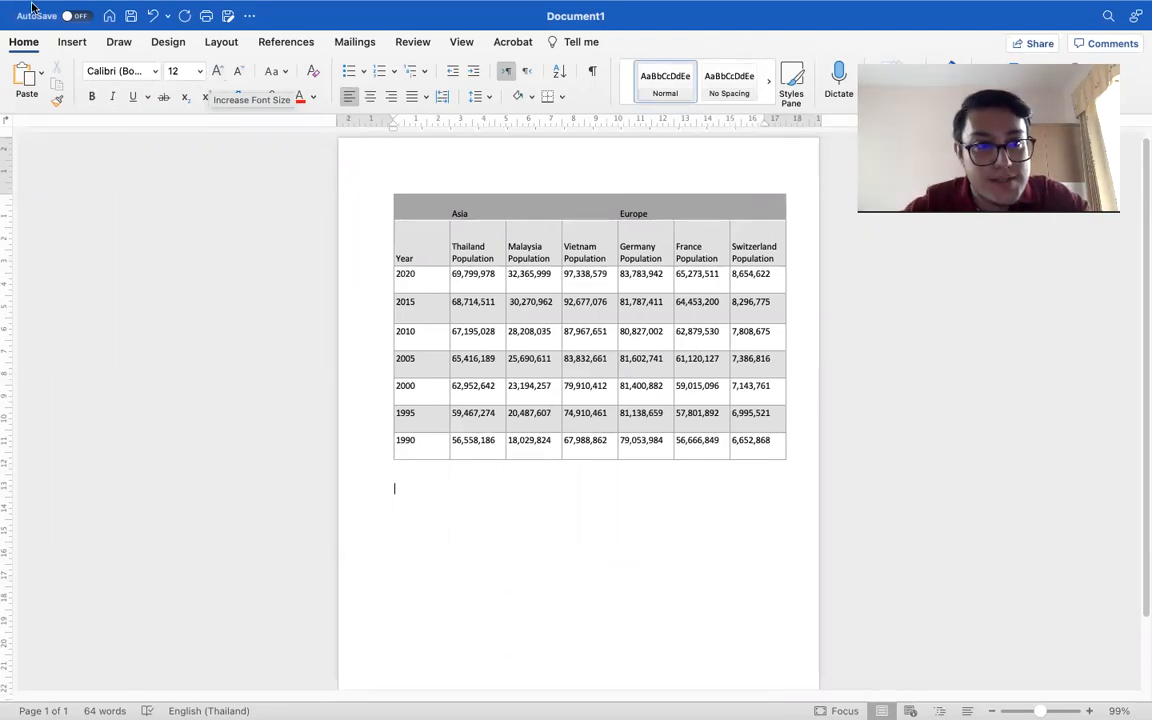
Insert a 2-D clustered column chart below the population table.
left_click(64, 42)
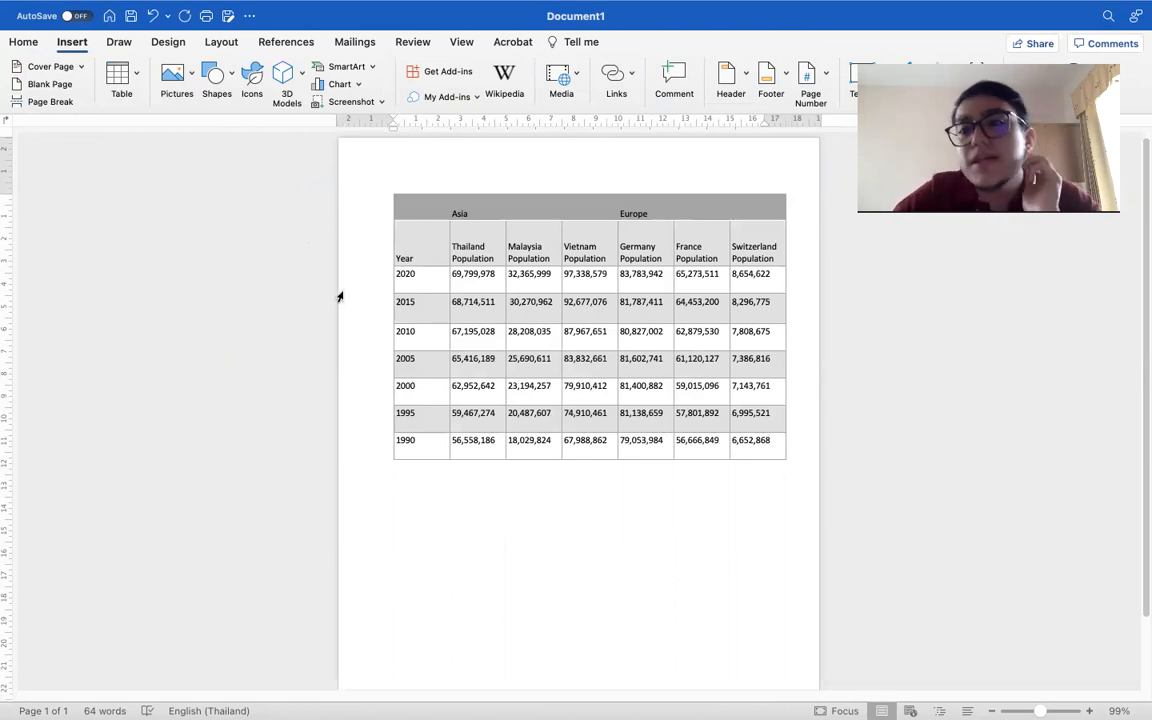
left_click(357, 85)
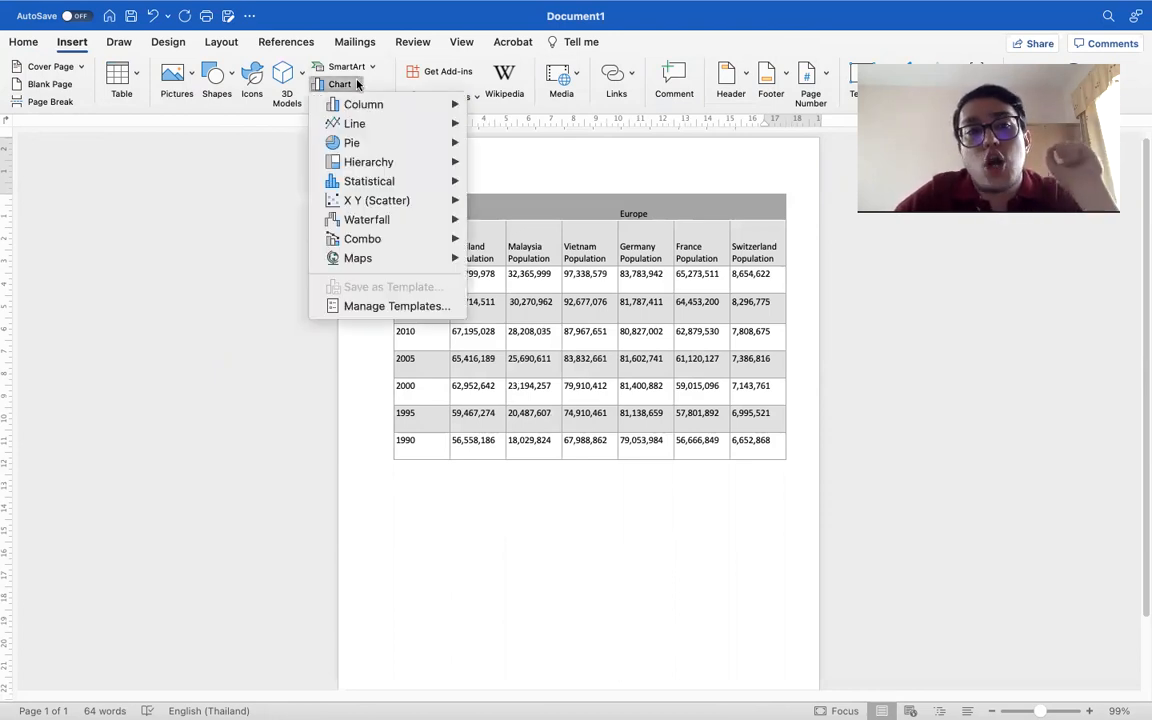
mouse_move(400, 113)
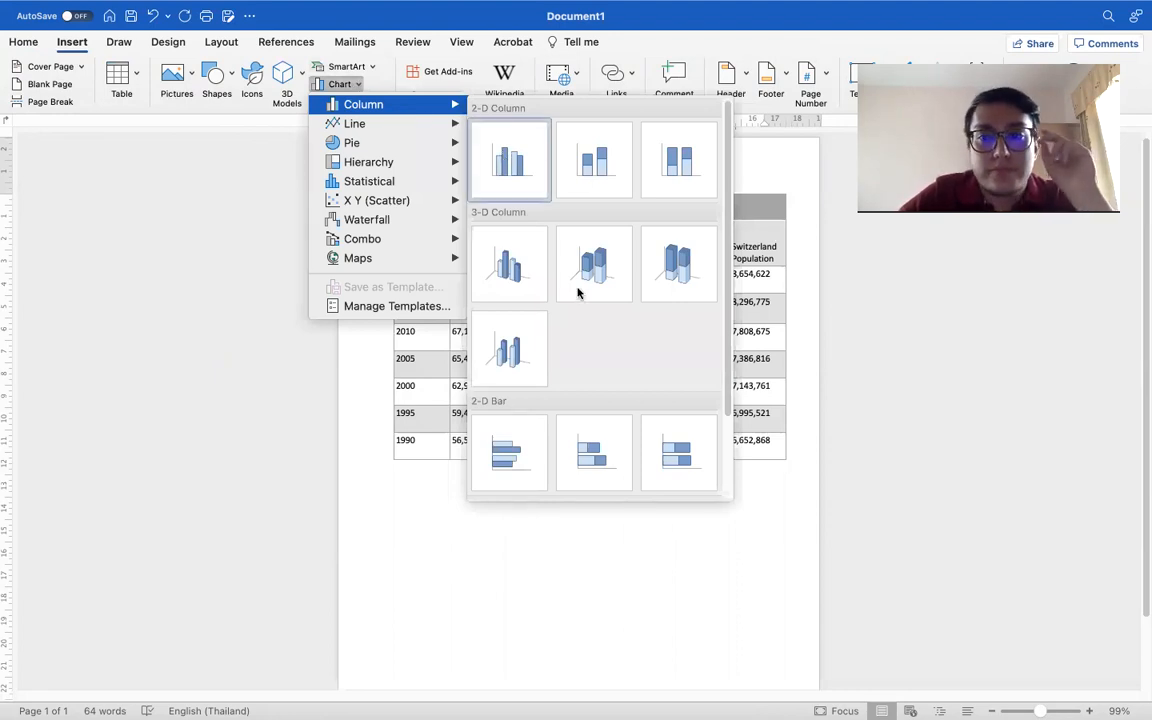
left_click(577, 290)
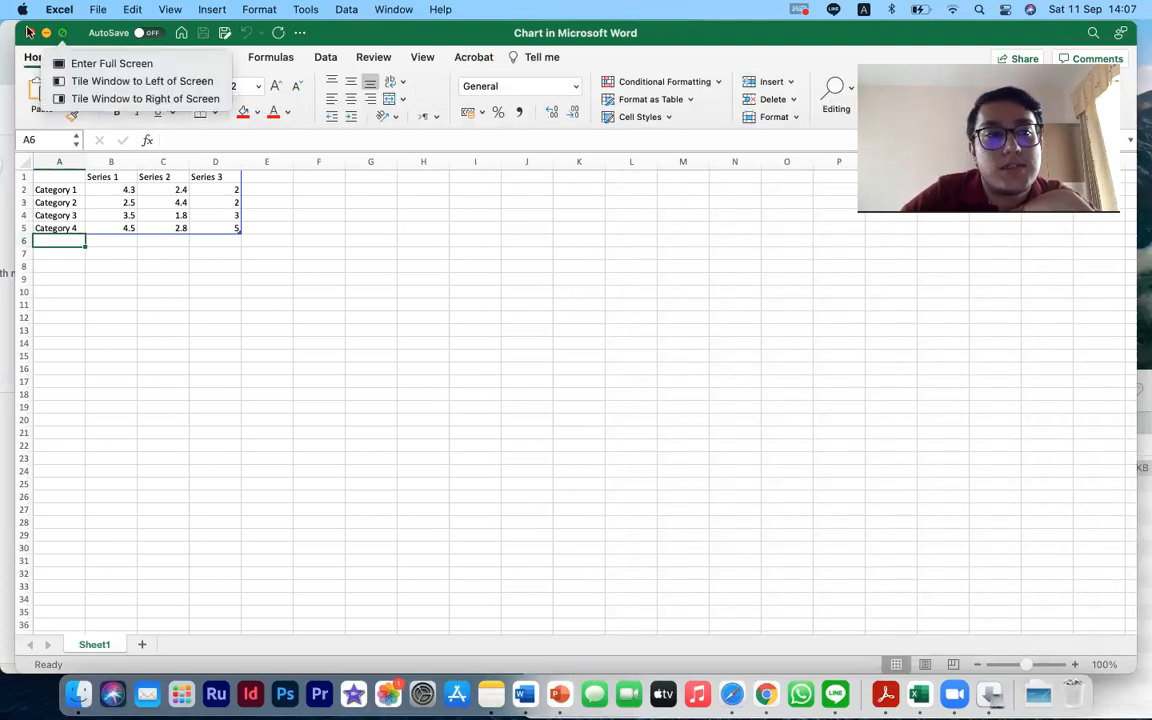
Arrange the document window and the chart's data sheet window side by side.
key("ctrl+Right")
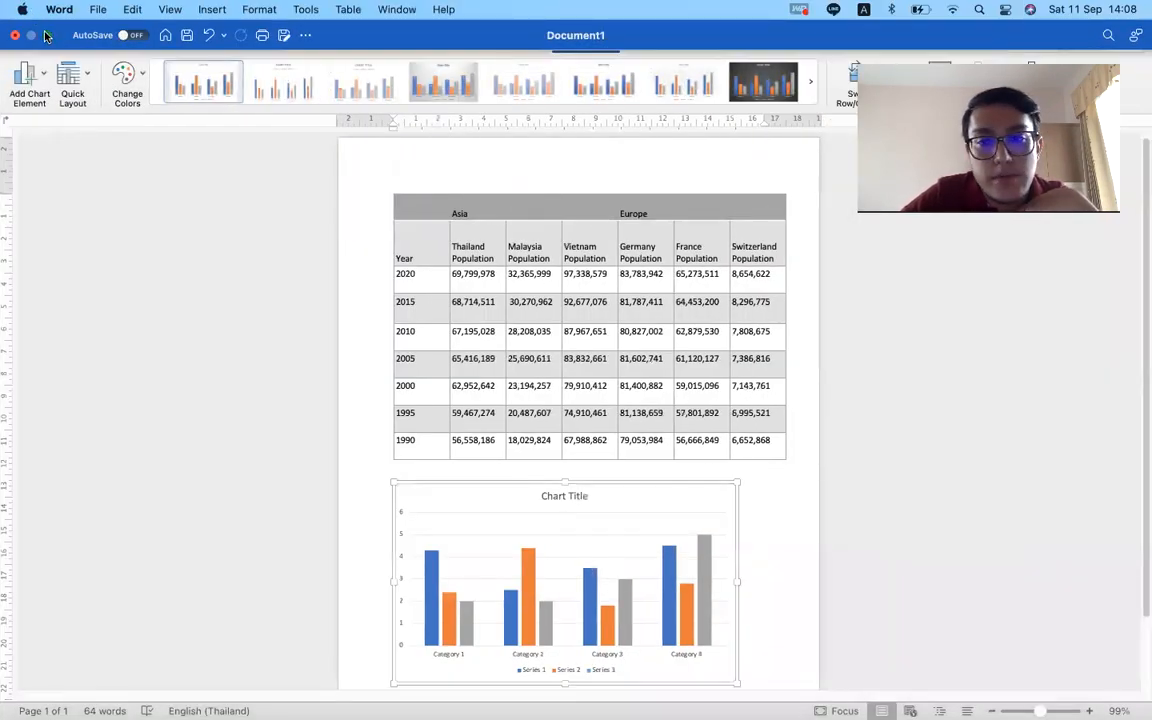
left_click(45, 35)
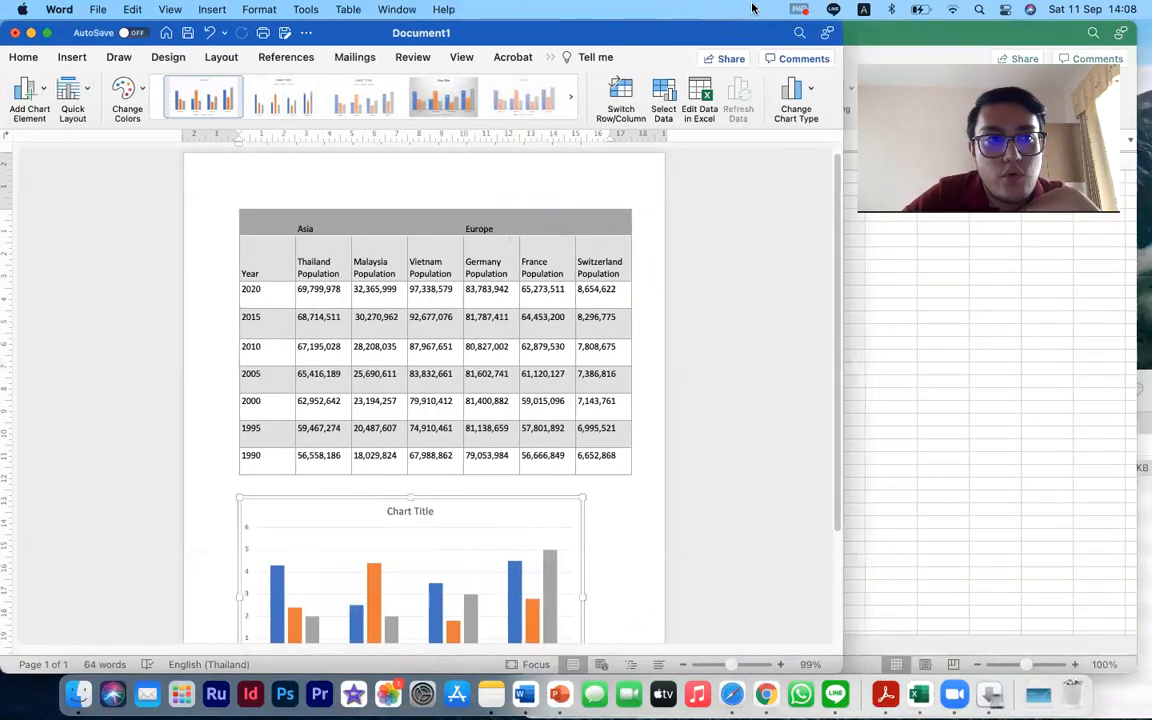
left_click_drag(841, 48, 697, 58)
left_click(887, 336)
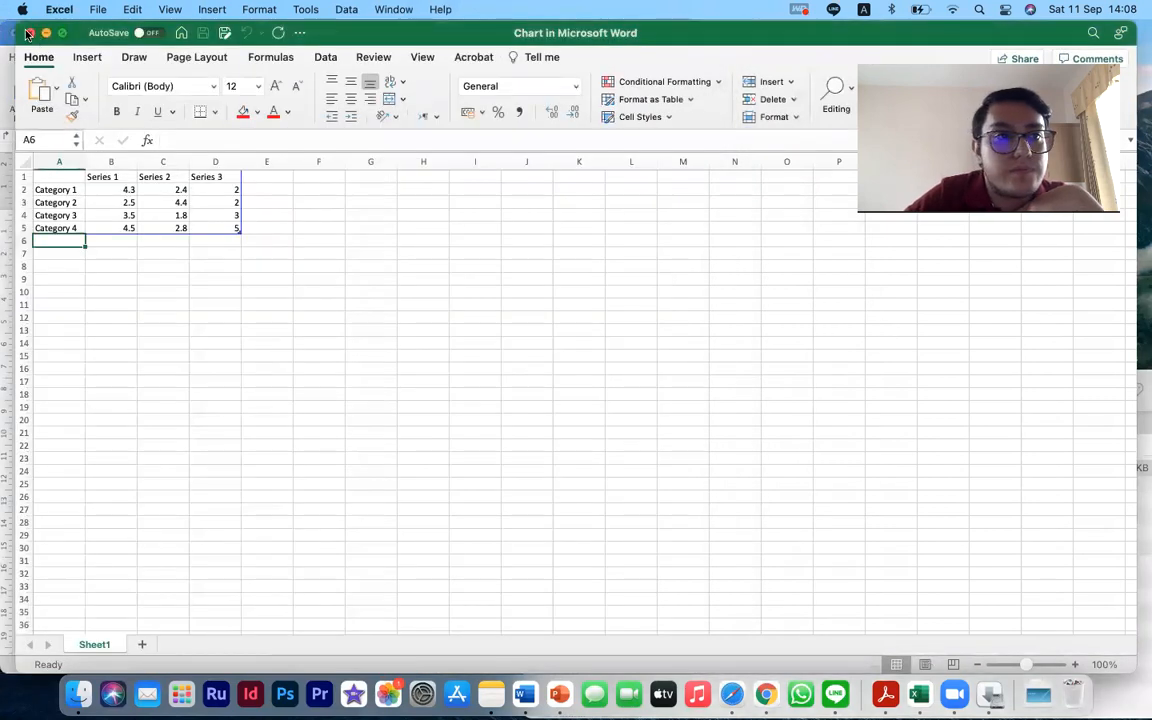
left_click_drag(22, 22, 628, 30)
left_click(768, 393)
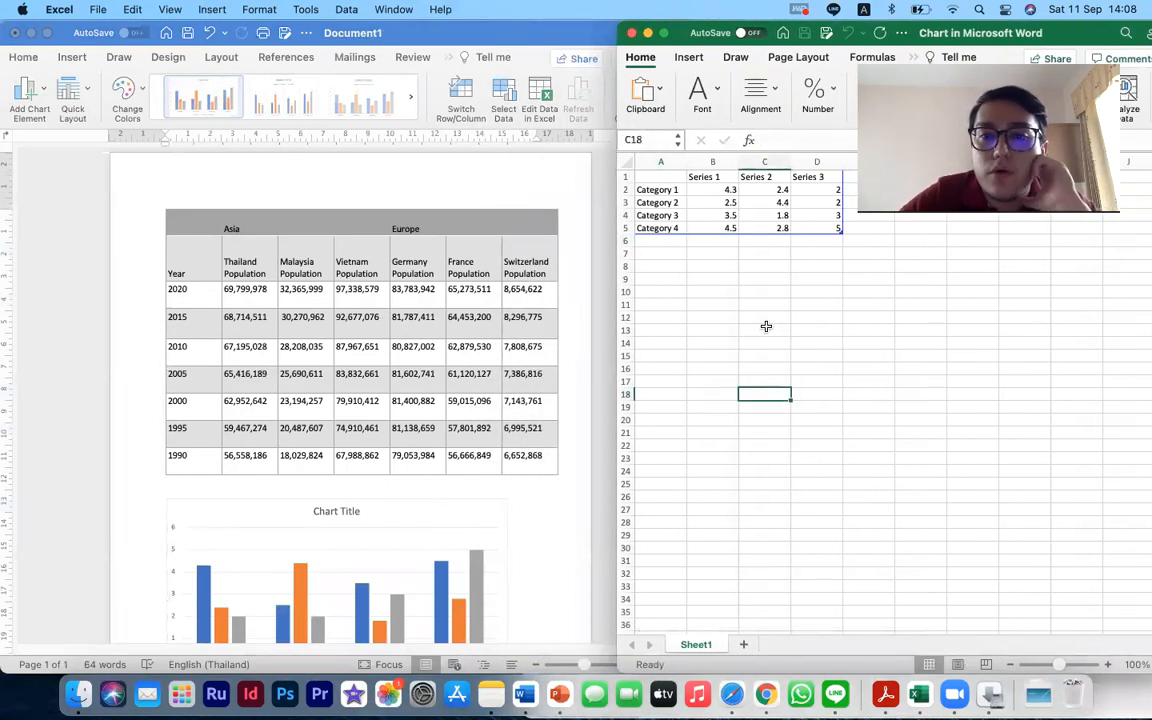
Copy the "Thailand Population" heading text from the document's table for use in the chart data.
left_click(660, 189)
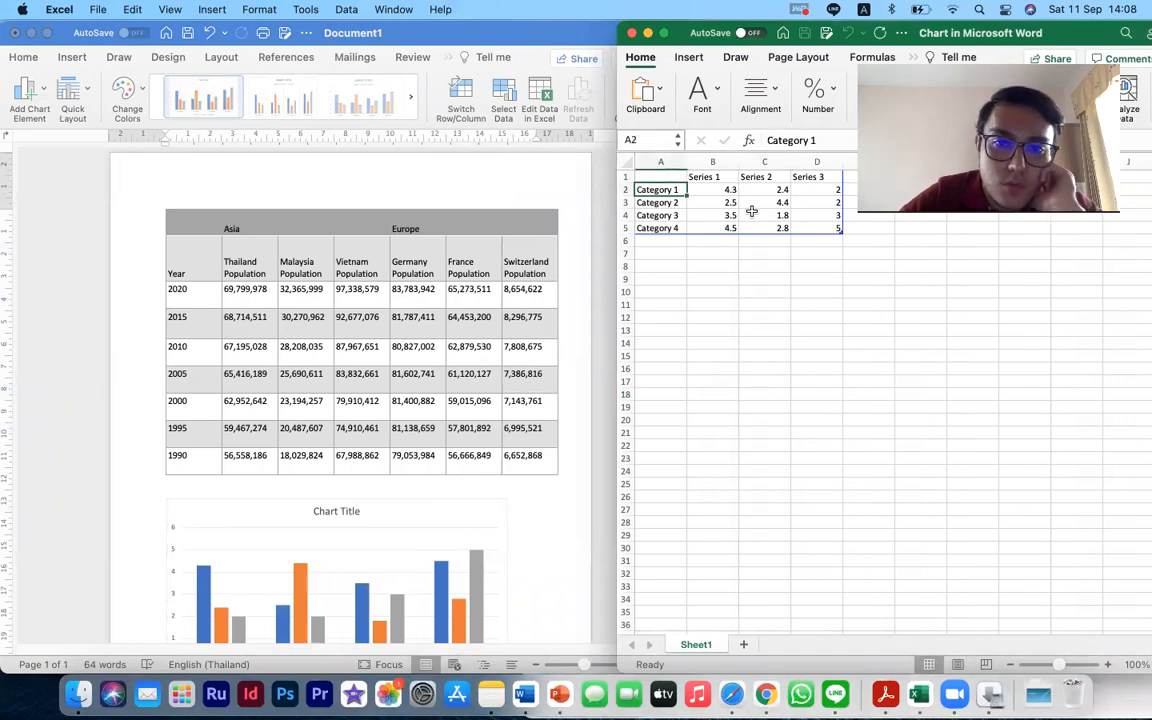
scroll(453, 428, "down", 3)
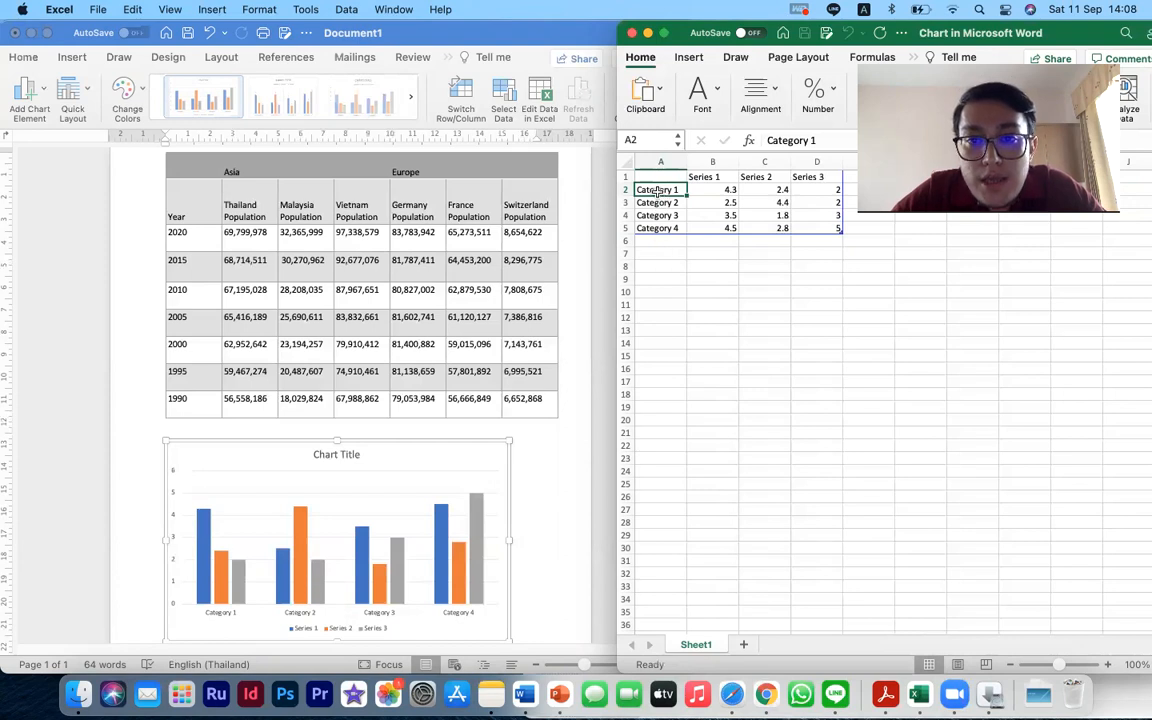
left_click(257, 206)
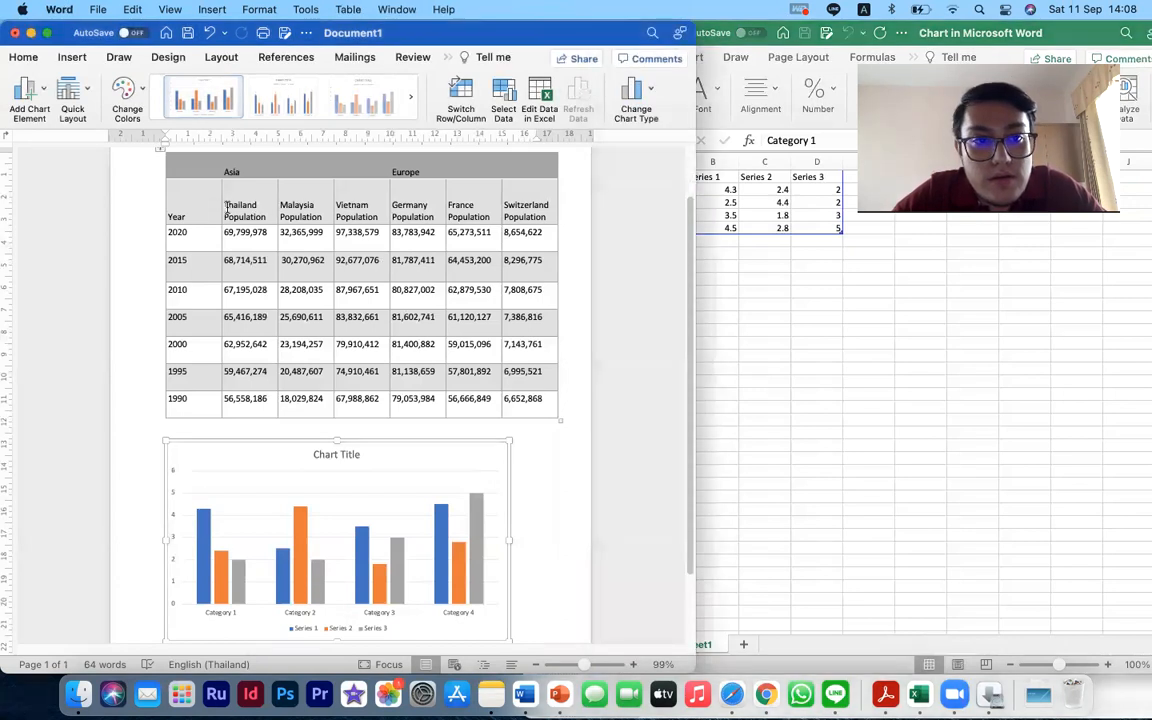
left_click(225, 204)
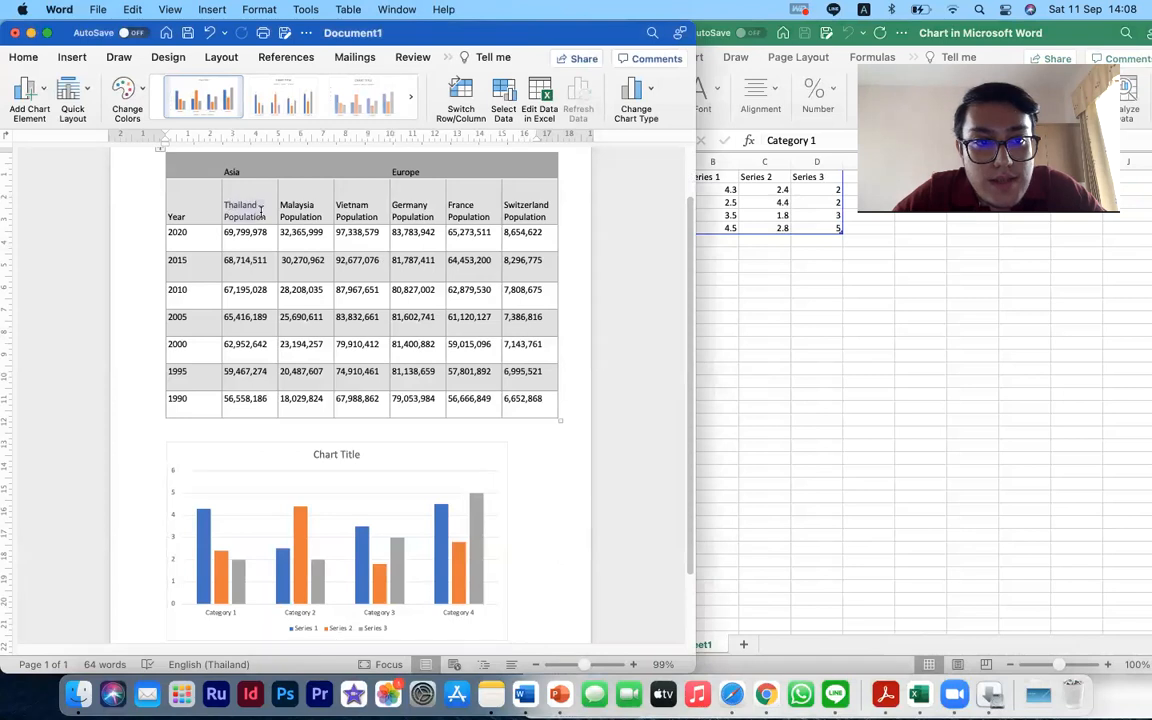
left_click_drag(267, 216, 214, 190)
key("super+c")
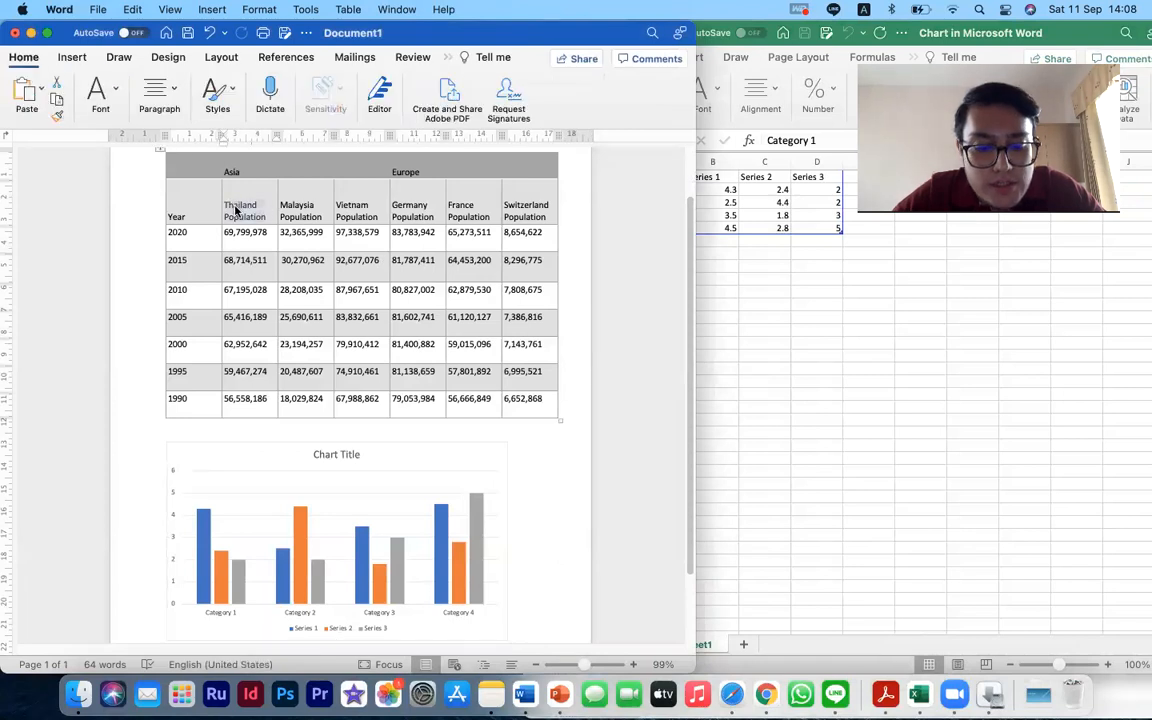
left_click(734, 256)
key("super+v")
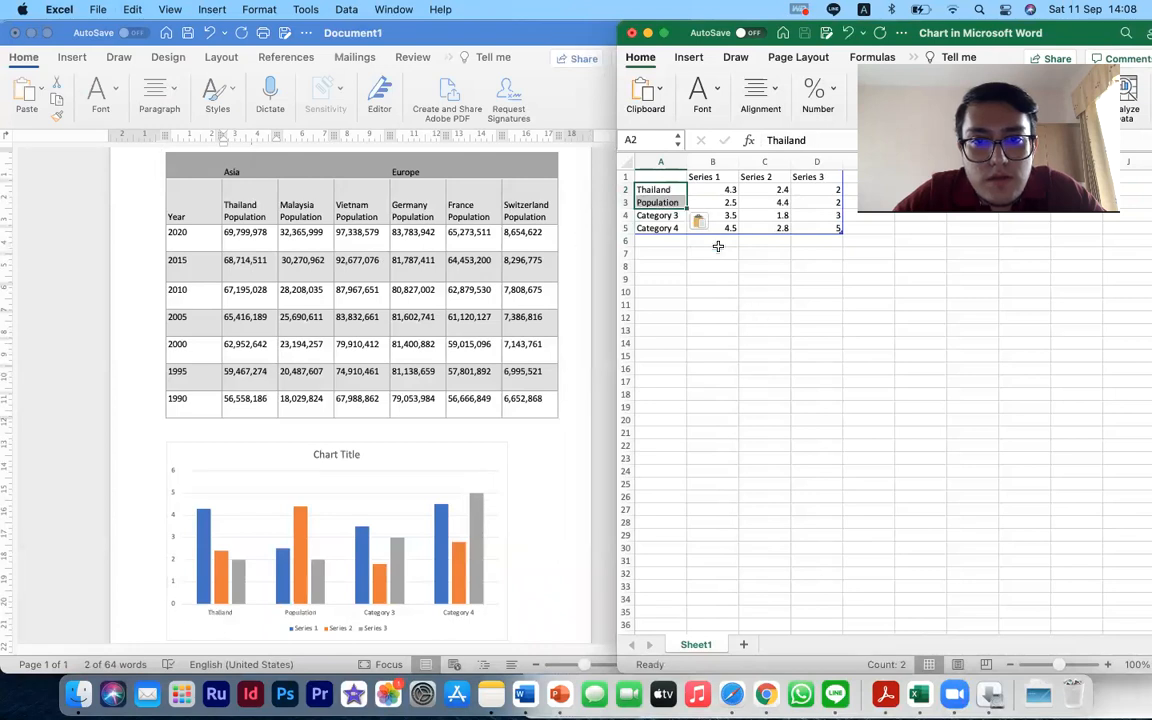
key("super+z")
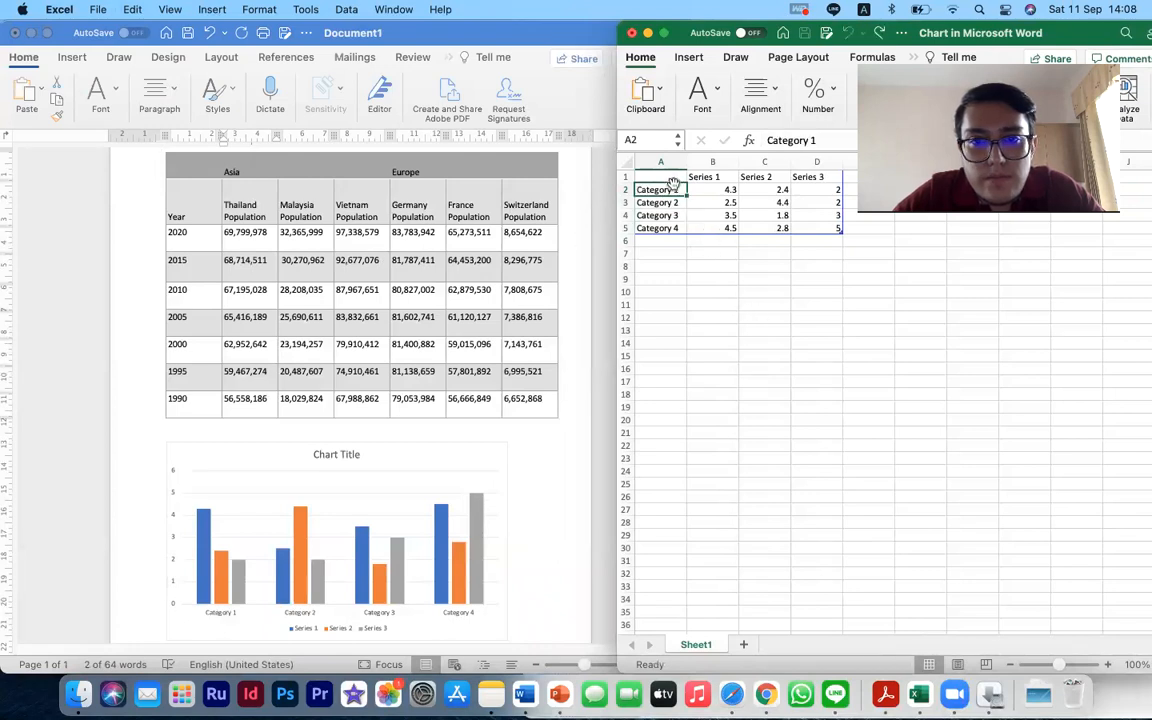
Replace the text in cell A2 of the chart data with the copied "Thailand Population", kept in one cell.
double_click(676, 189)
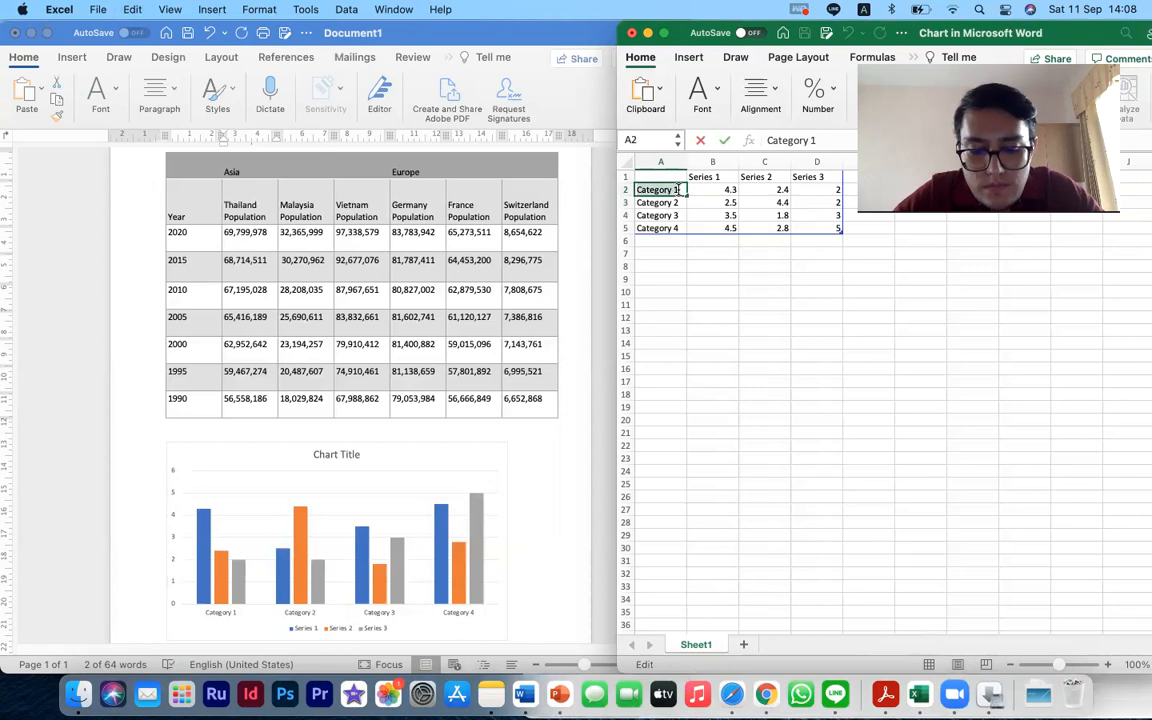
key("super+v")
left_click(725, 280)
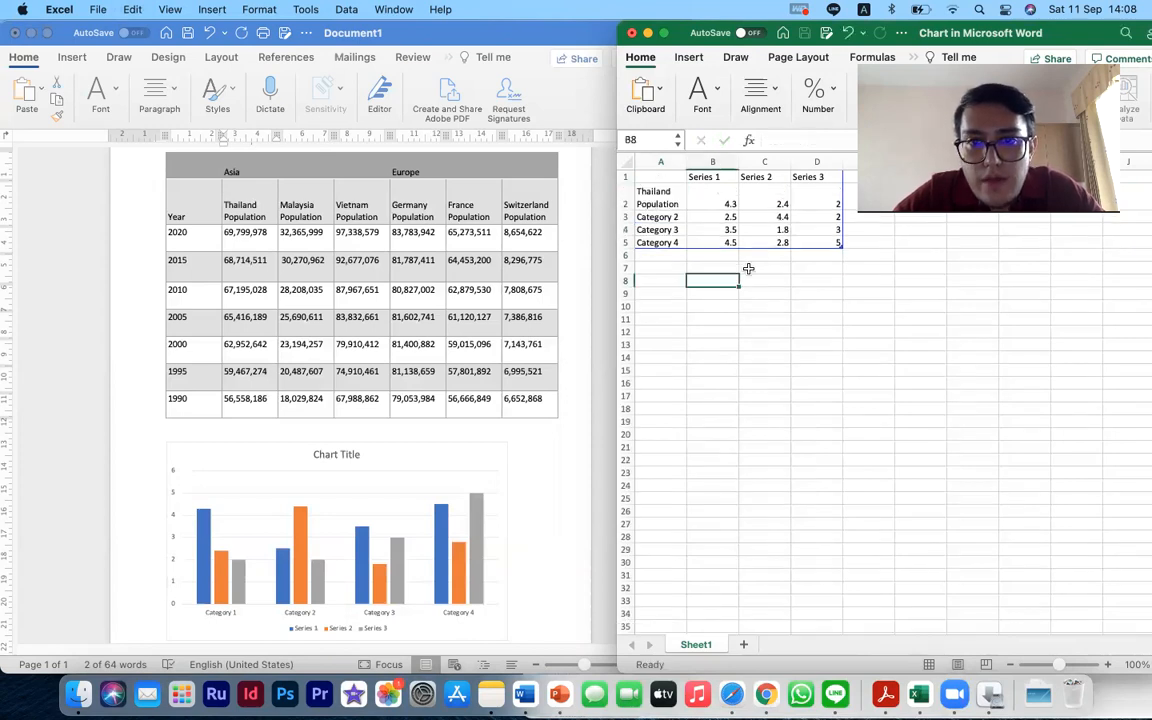
Replace "Category 2" in cell A3 of the chart data with "Malaysia Population" from the table heading.
left_click(283, 205)
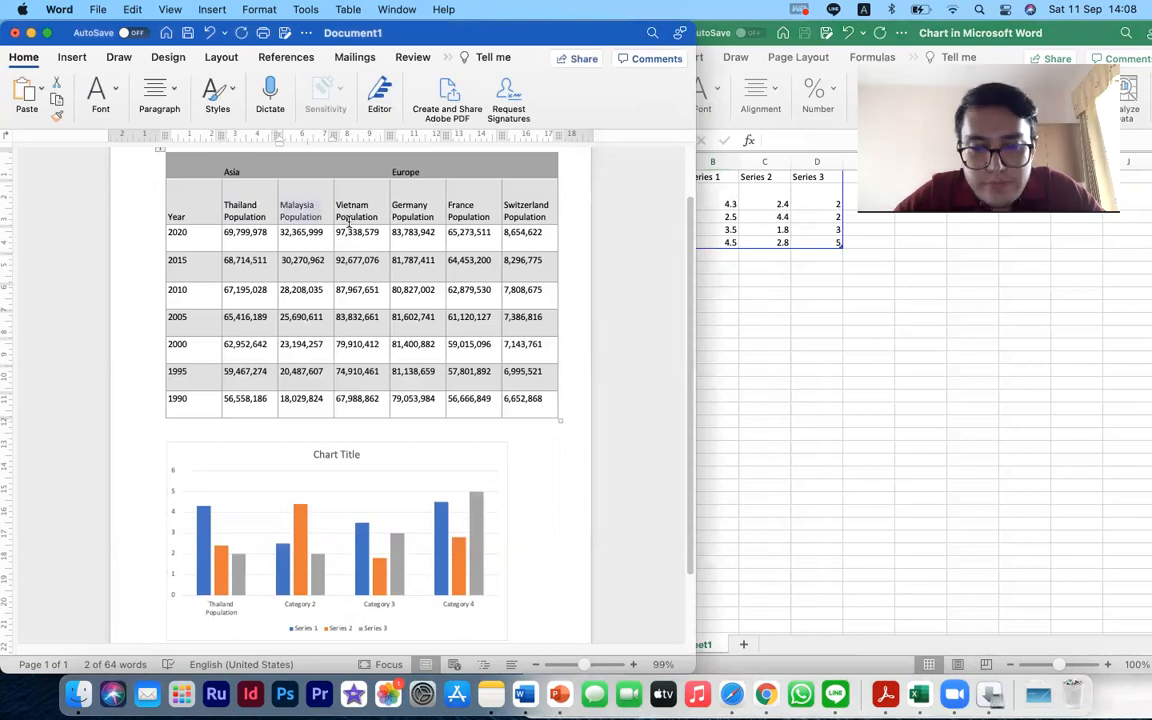
left_click(767, 276)
left_click(660, 217)
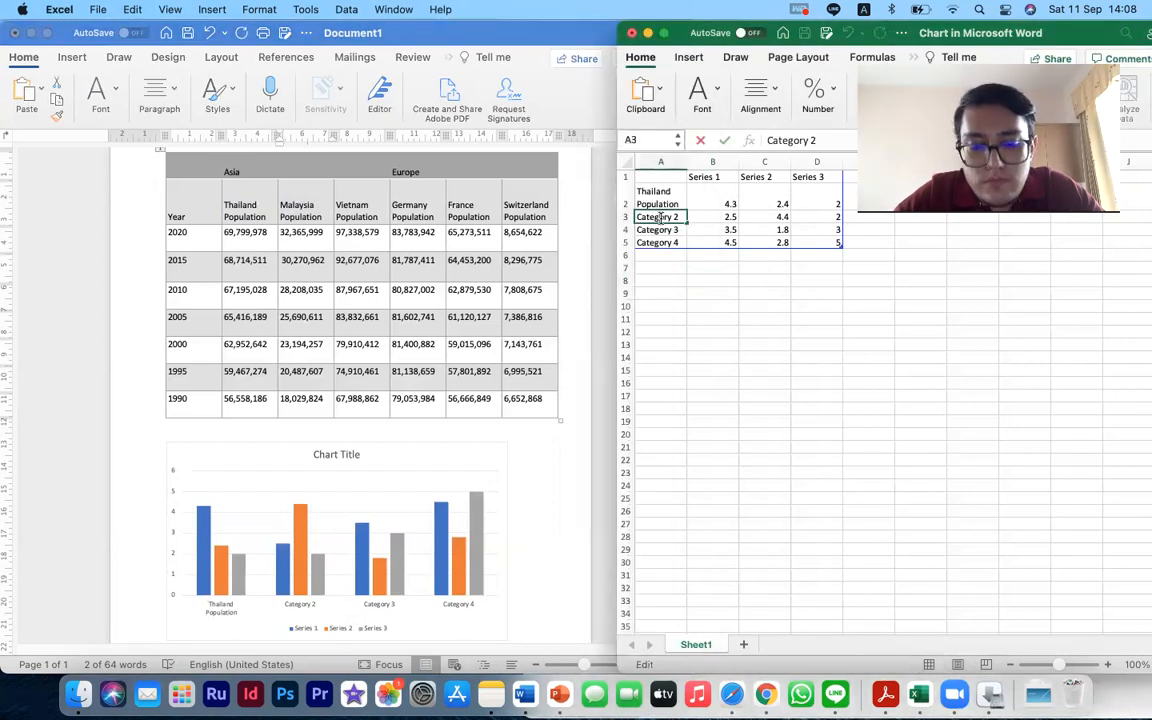
type("Malaysia Population")
left_click(712, 307)
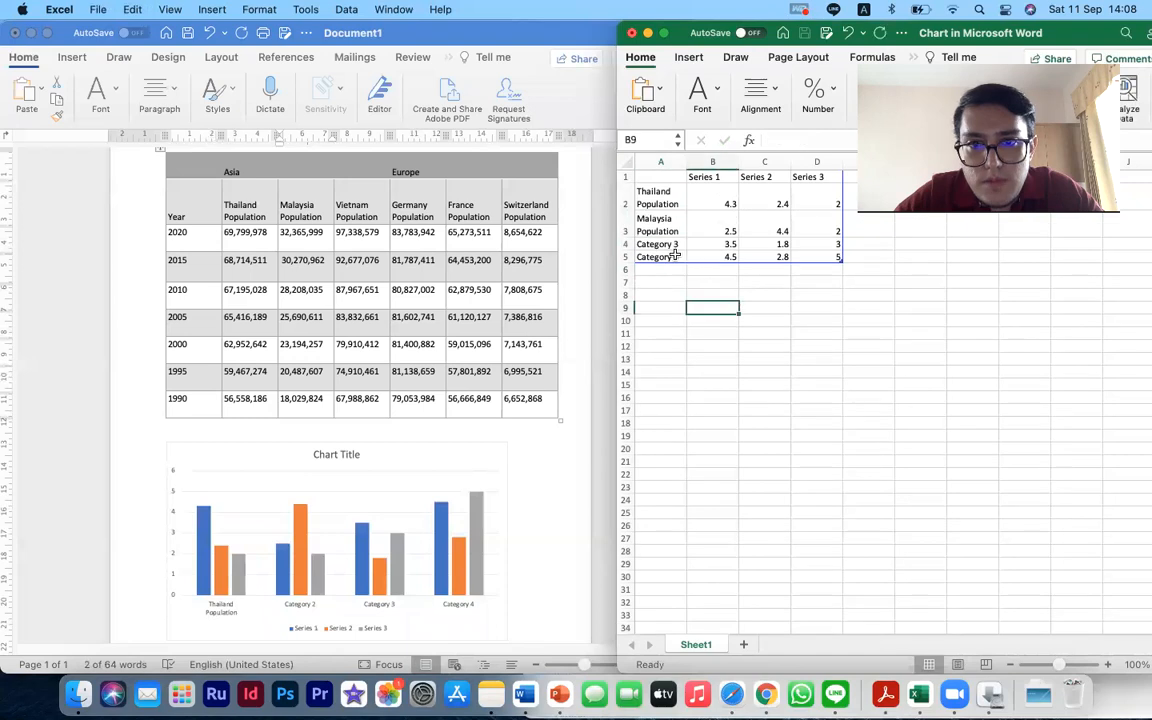
Copy "Vietnam Population" from the table heading and replace "Category 3" in cell A4 of the chart data with it.
left_click(348, 233)
left_click_drag(337, 203, 371, 215)
key("super+c")
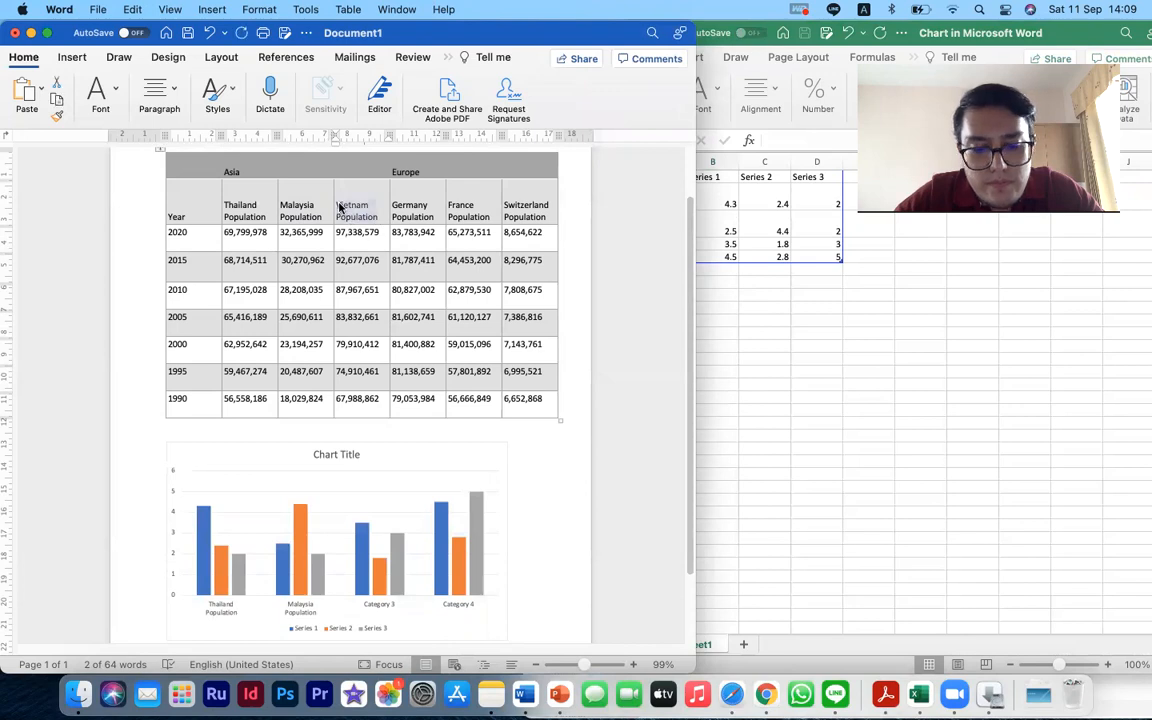
left_click(829, 304)
double_click(664, 246)
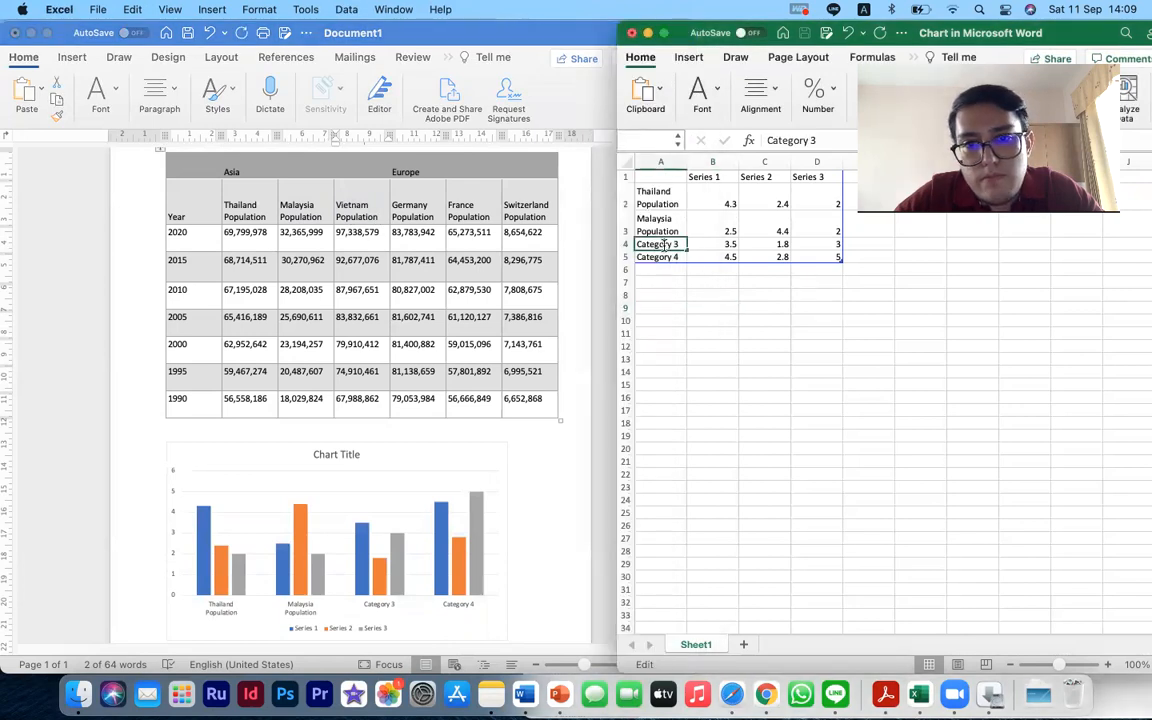
key("super+a")
key("super+v")
left_click(721, 308)
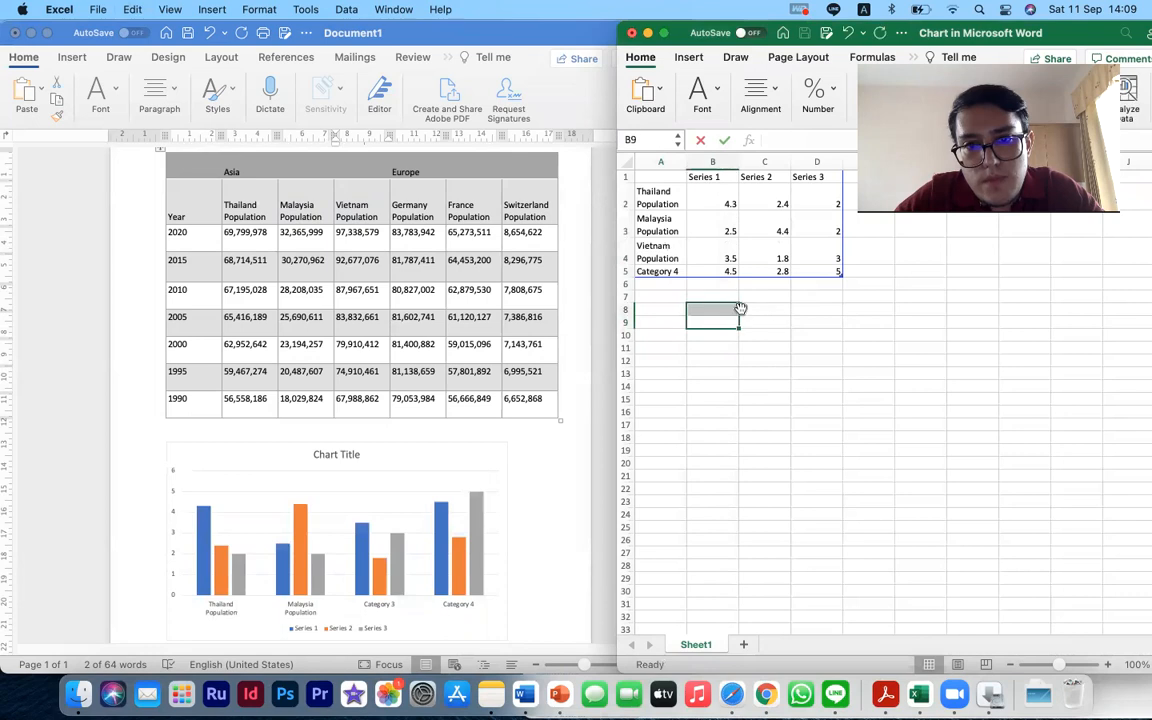
Replace "Category 4" in cell A5 of the chart data with "Germany Population" and extend the data range down to row 11.
left_click(408, 188)
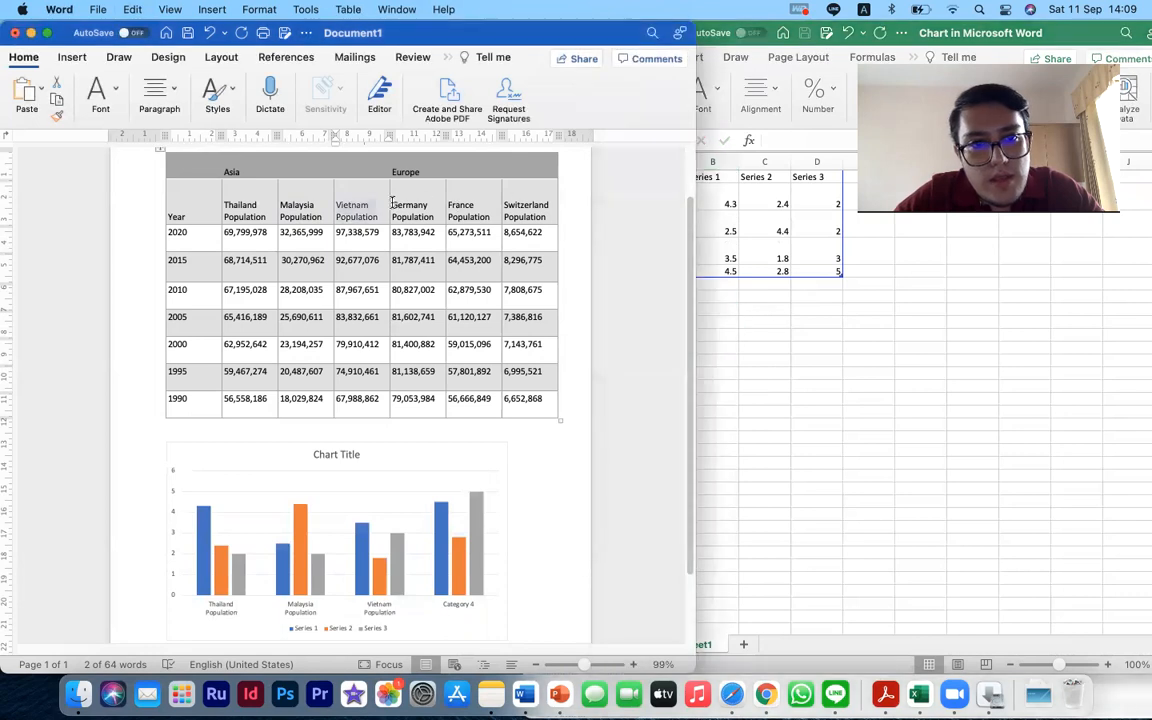
left_click(828, 284)
double_click(659, 271)
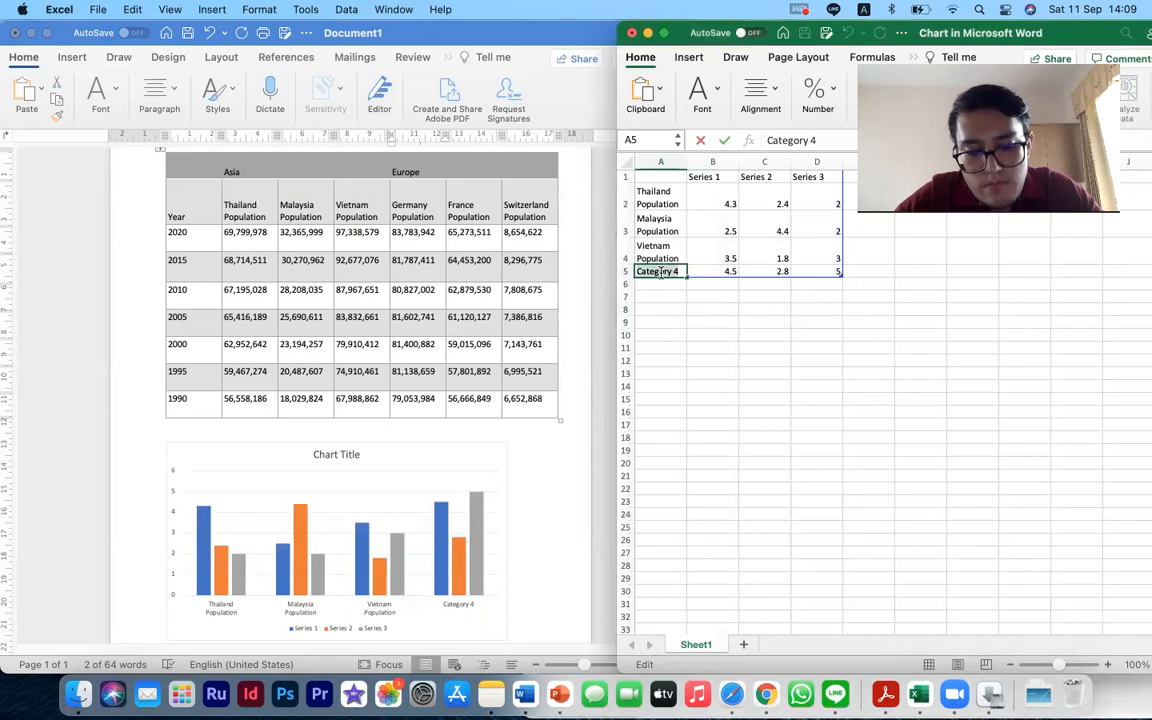
type("Germany Population")
left_click(840, 331)
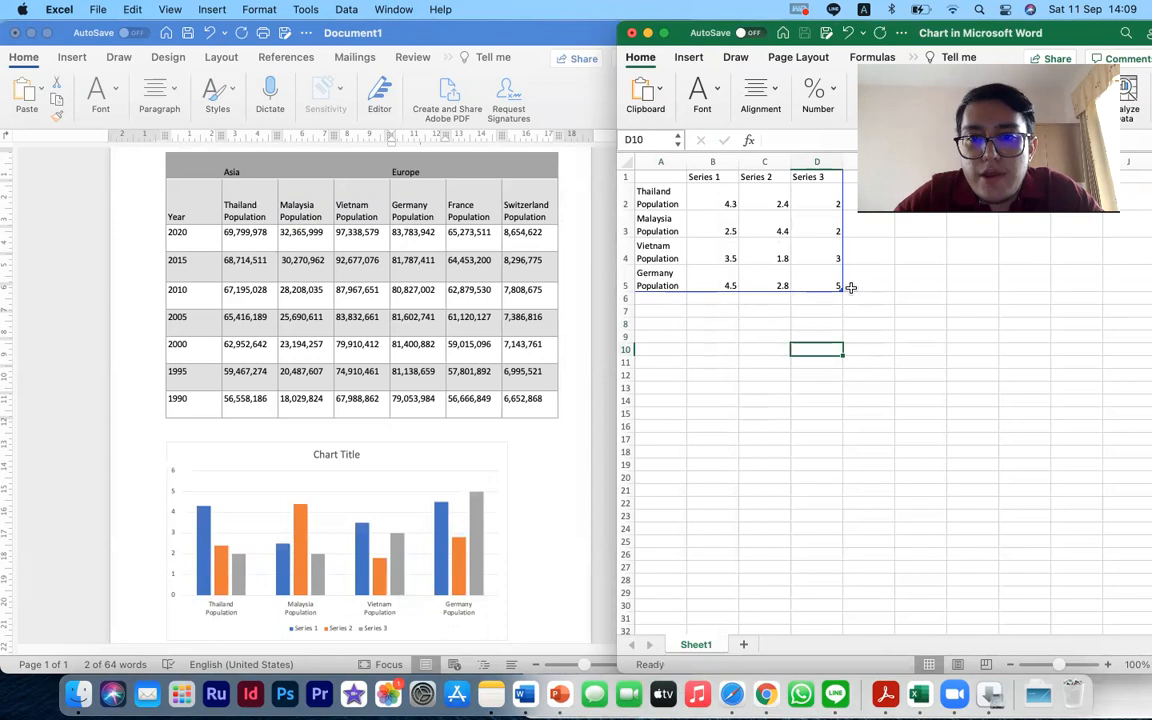
left_click_drag(840, 288, 843, 372)
left_click(978, 374)
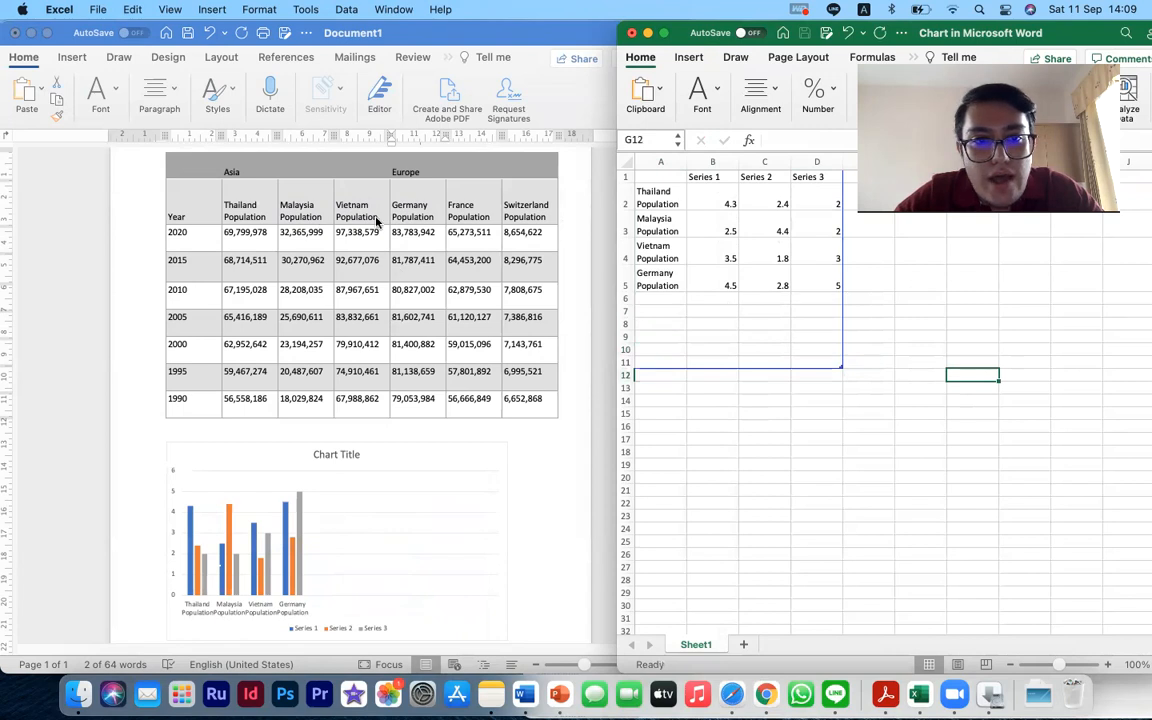
left_click(437, 212)
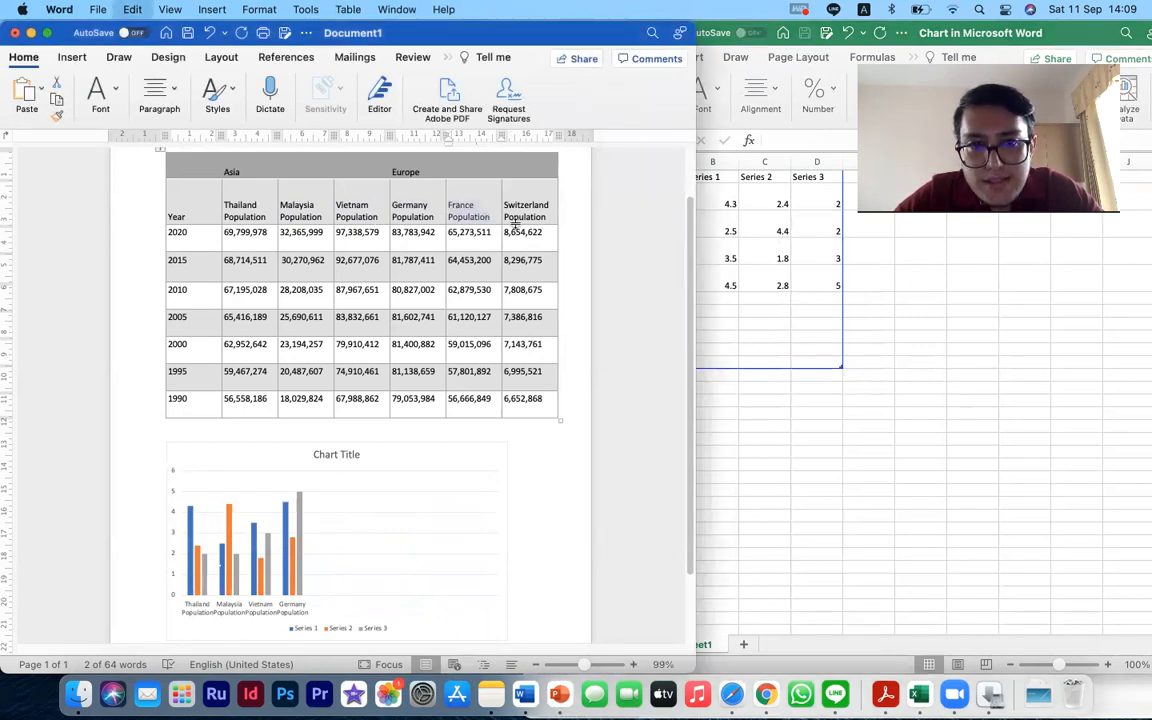
left_click(800, 319)
left_click(664, 288)
left_click(664, 299)
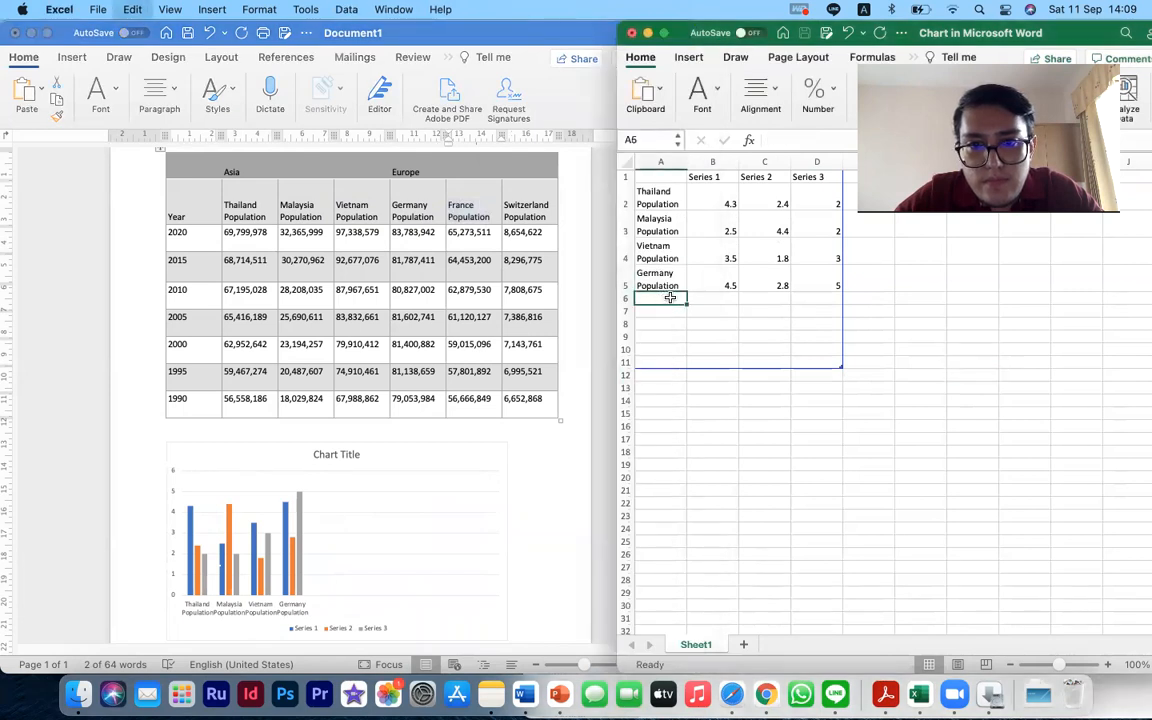
type("France Population")
left_click(518, 205)
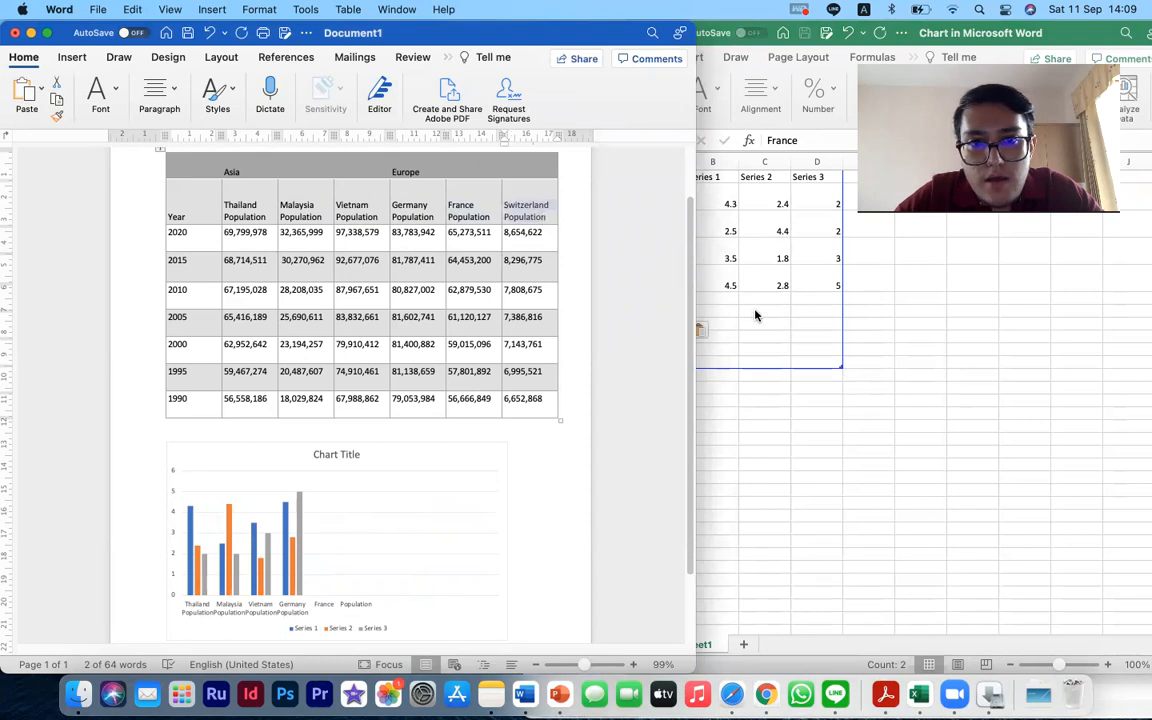
left_click(699, 330)
left_click(674, 325)
type("Switzerland Population")
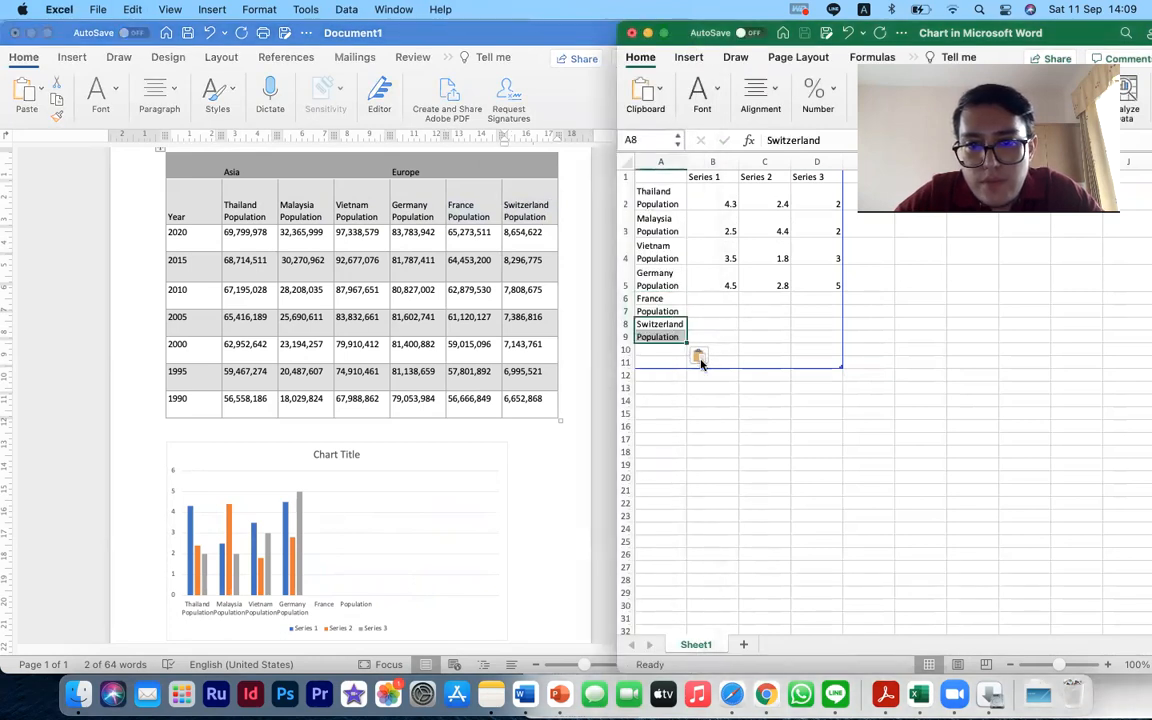
key("super+z")
key("super+z")
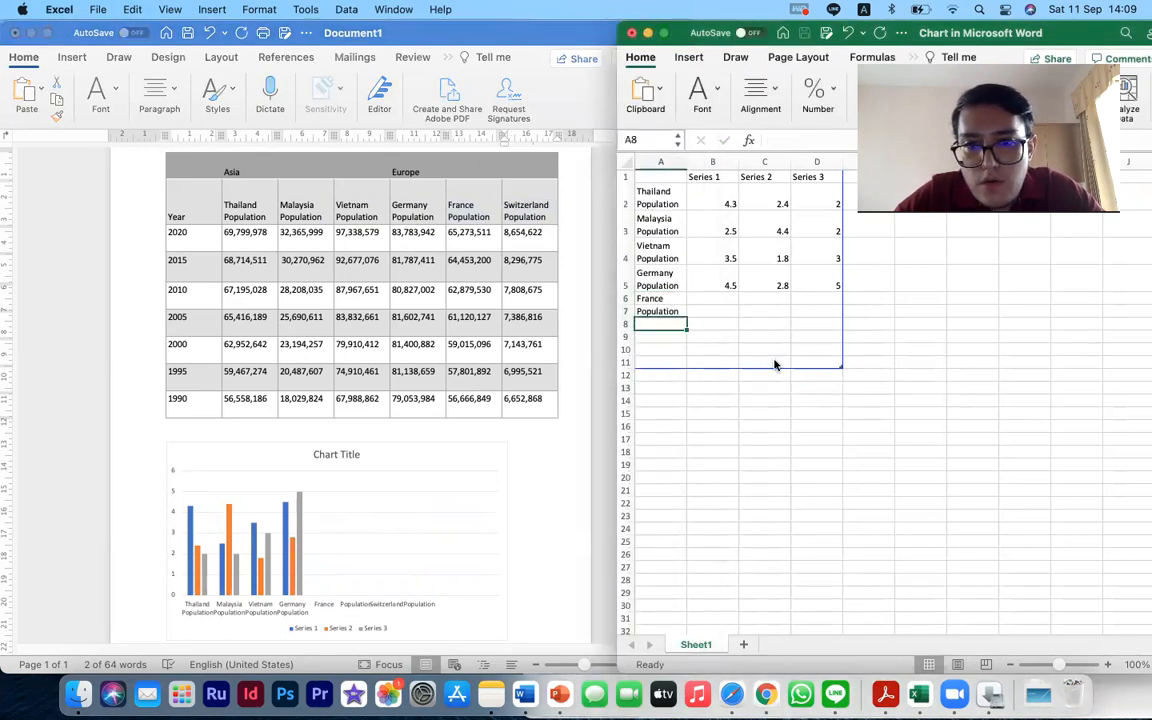
Copy "France Population" from the table heading into cell A6 of the chart data, kept in one cell.
left_click(411, 196)
left_click_drag(448, 204, 487, 217)
key("ctrl+c")
left_click(783, 320)
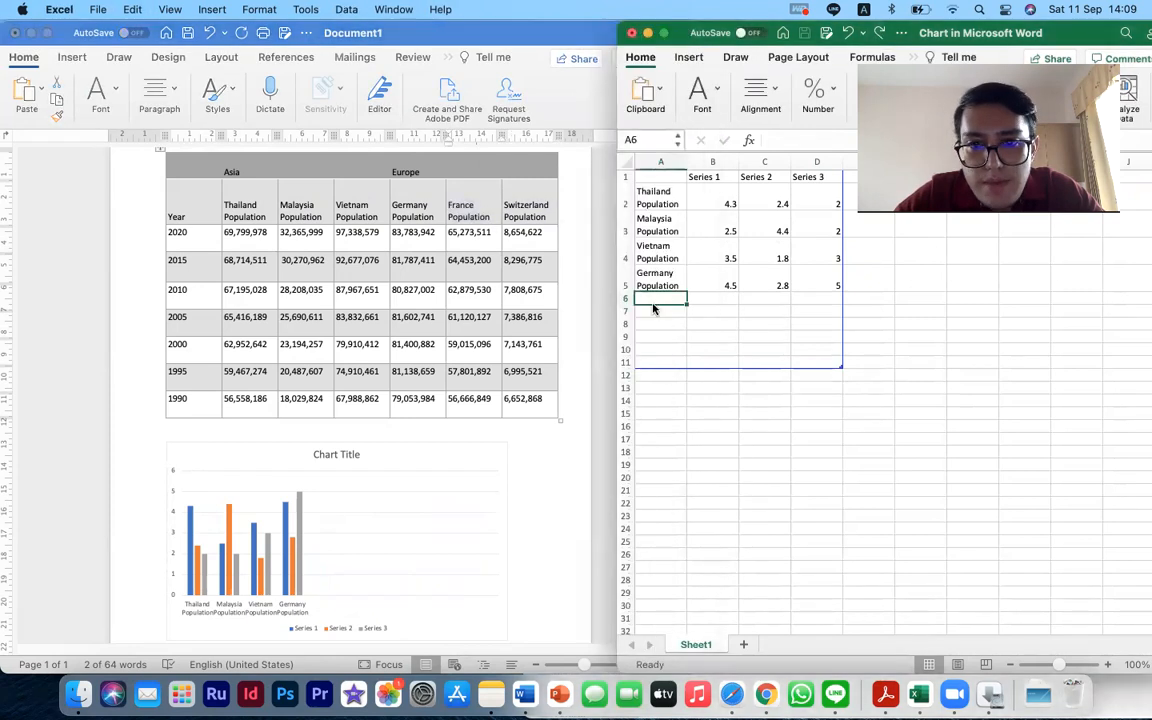
key("ctrl+v")
left_click_drag(743, 329, 729, 331)
Enter "Switzerland Population" from the table heading in cell A7 and shrink the chart data range to end at row 7.
left_click(515, 212)
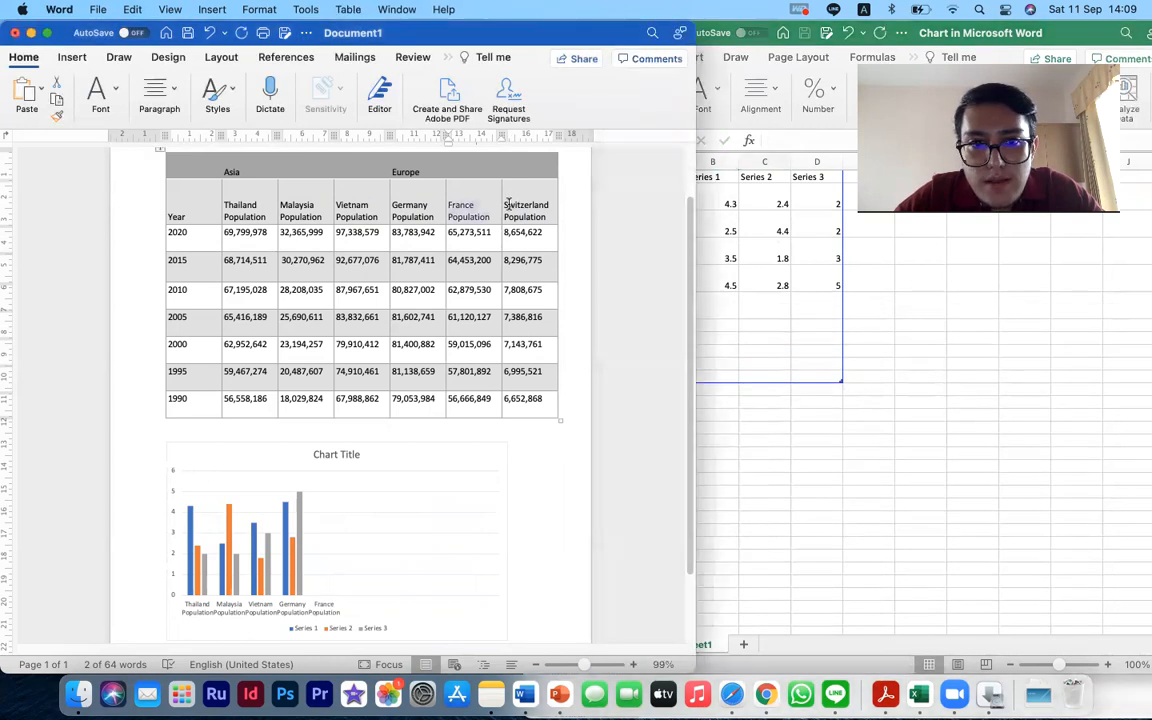
left_click(548, 212)
left_click(768, 341)
left_click(664, 326)
type("Switzerland Population")
left_click(853, 390)
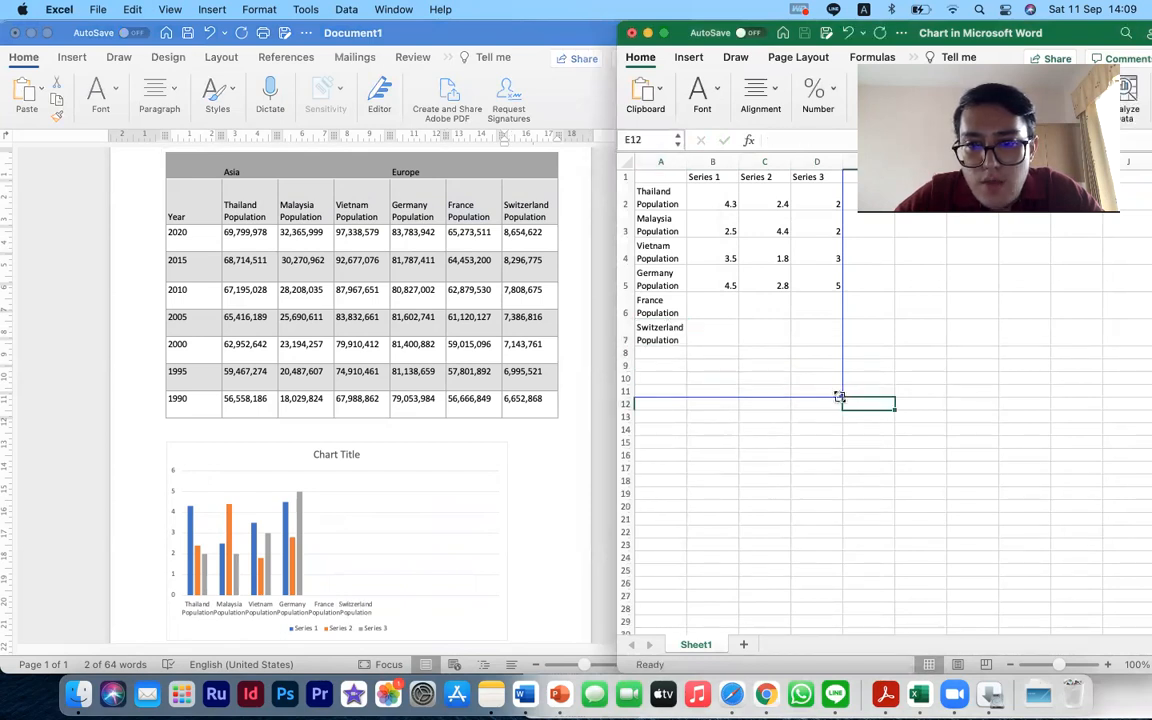
left_click_drag(838, 390, 840, 345)
left_click(872, 457)
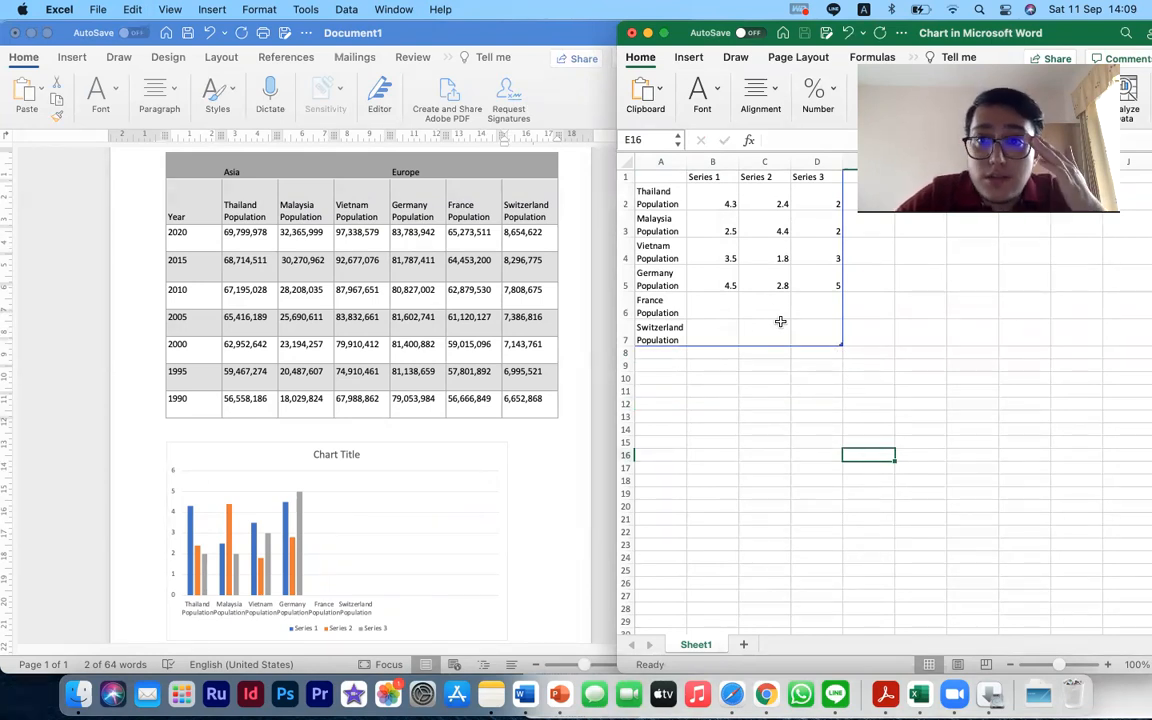
left_click(716, 304)
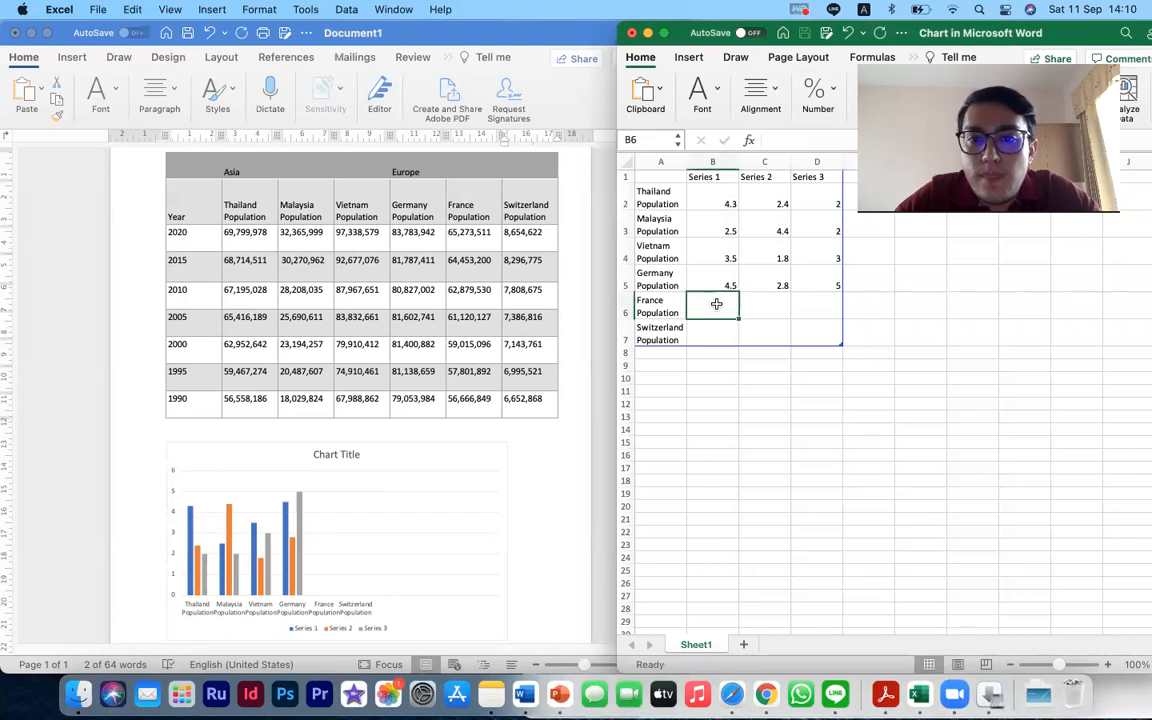
left_click(264, 239)
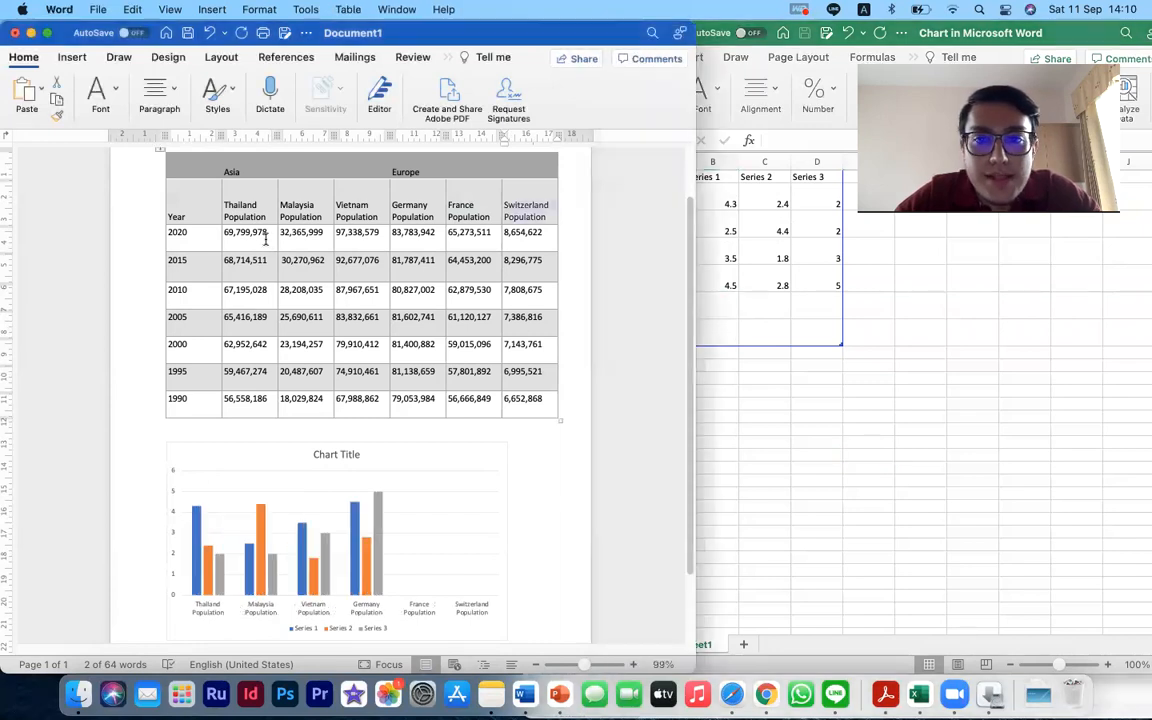
left_click(983, 386)
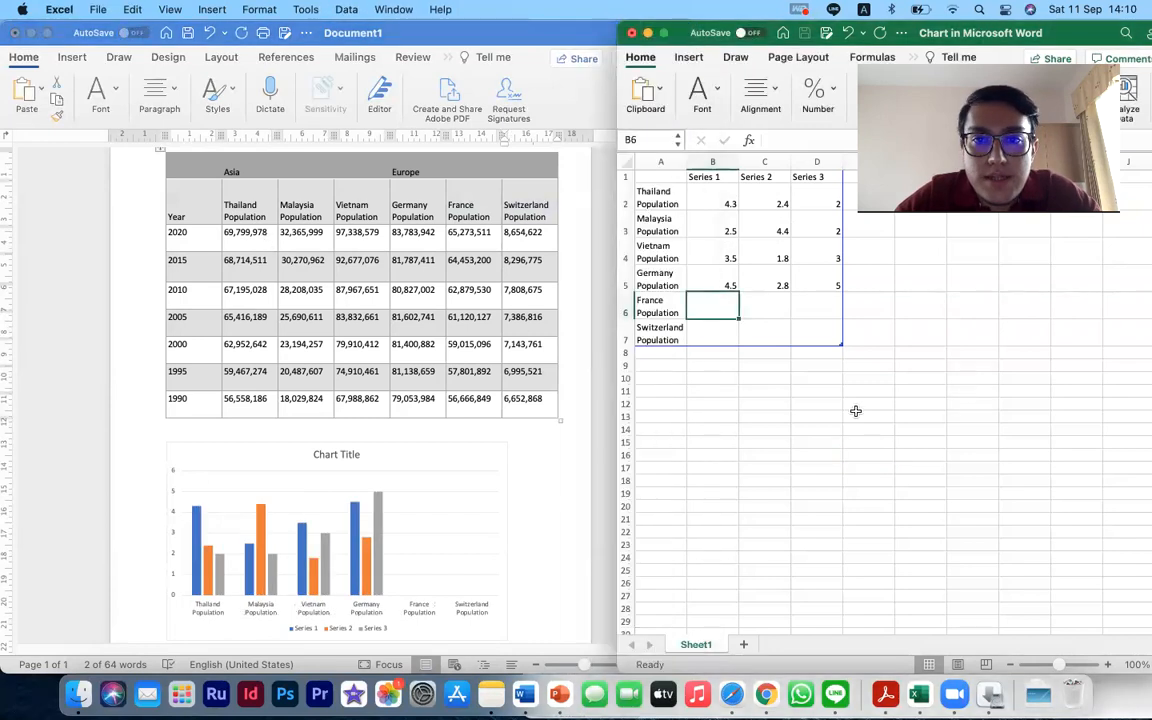
left_click(180, 400)
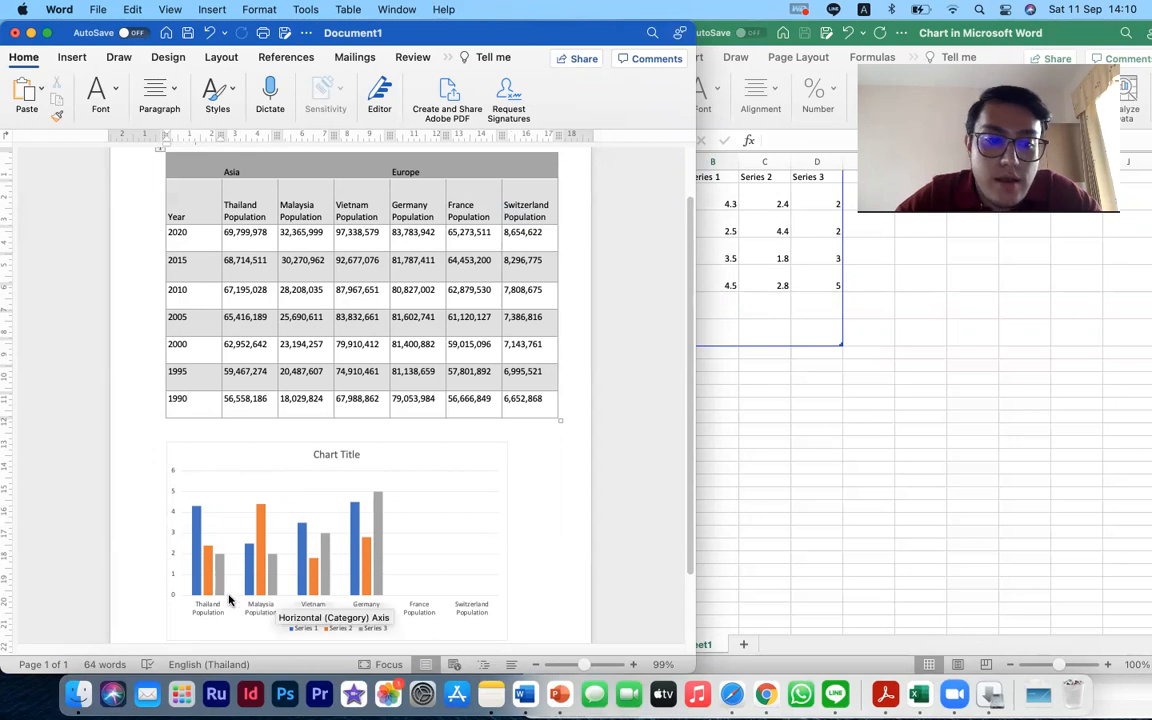
left_click(902, 442)
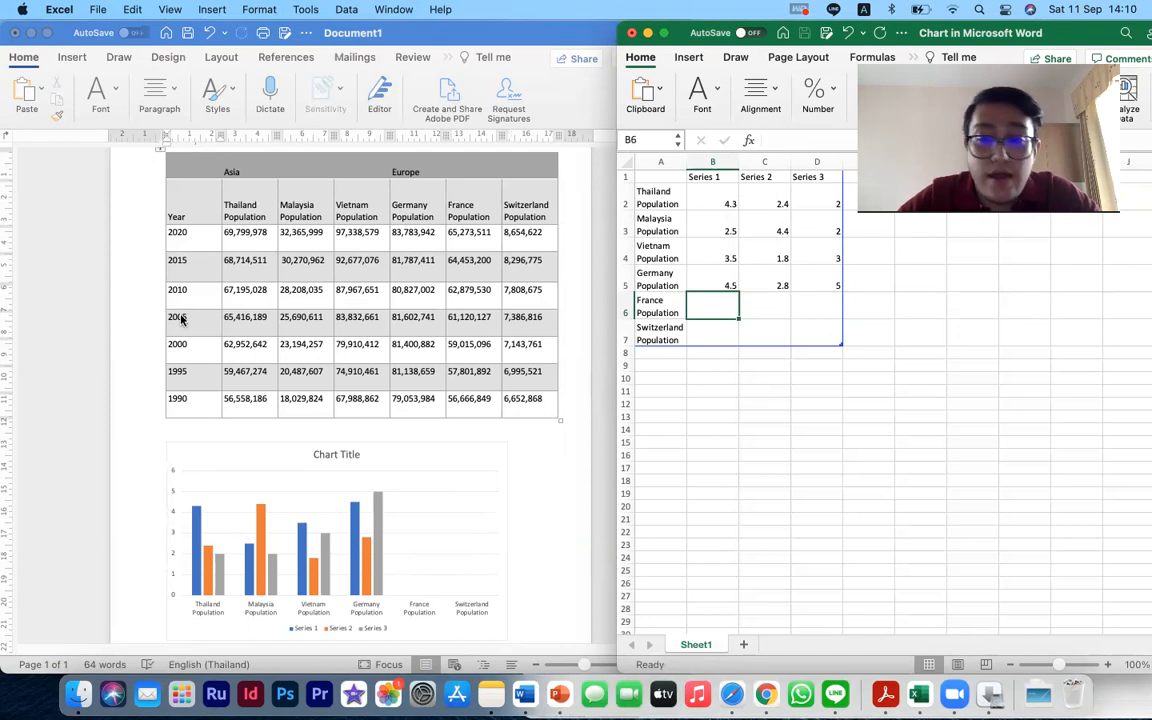
Copy the year 1990 from the document's table and replace "Series 1" in cell B1 of the chart data with it.
left_click(218, 196)
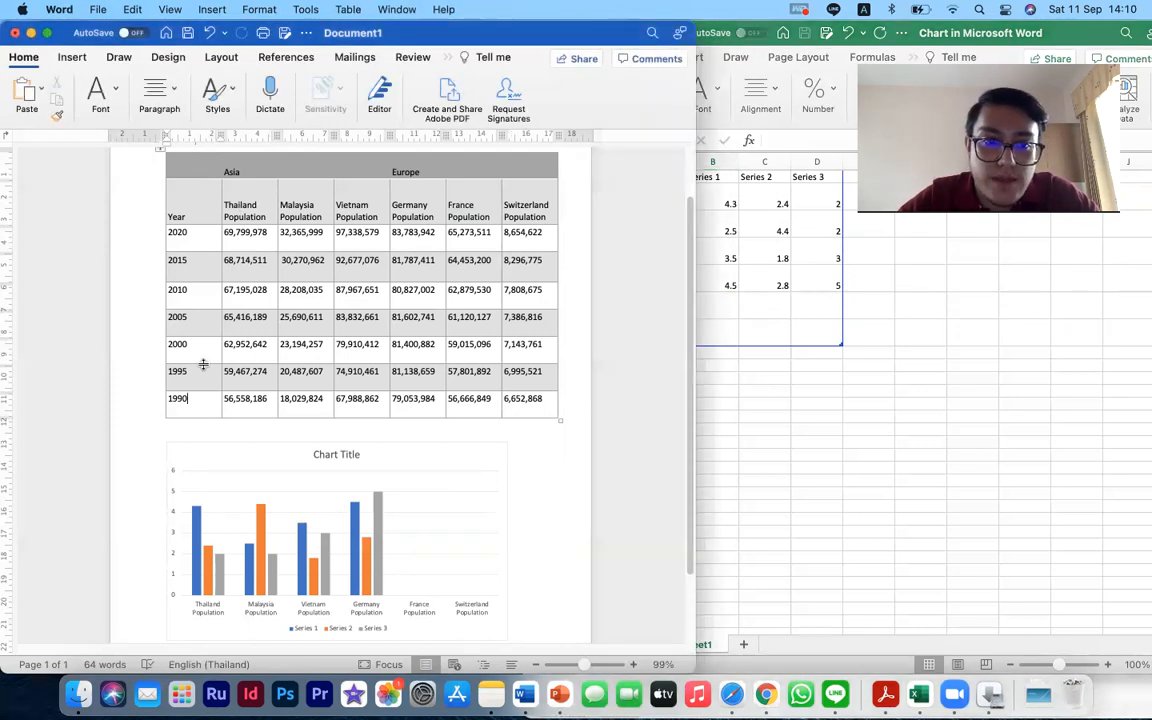
double_click(177, 398)
key("super+c")
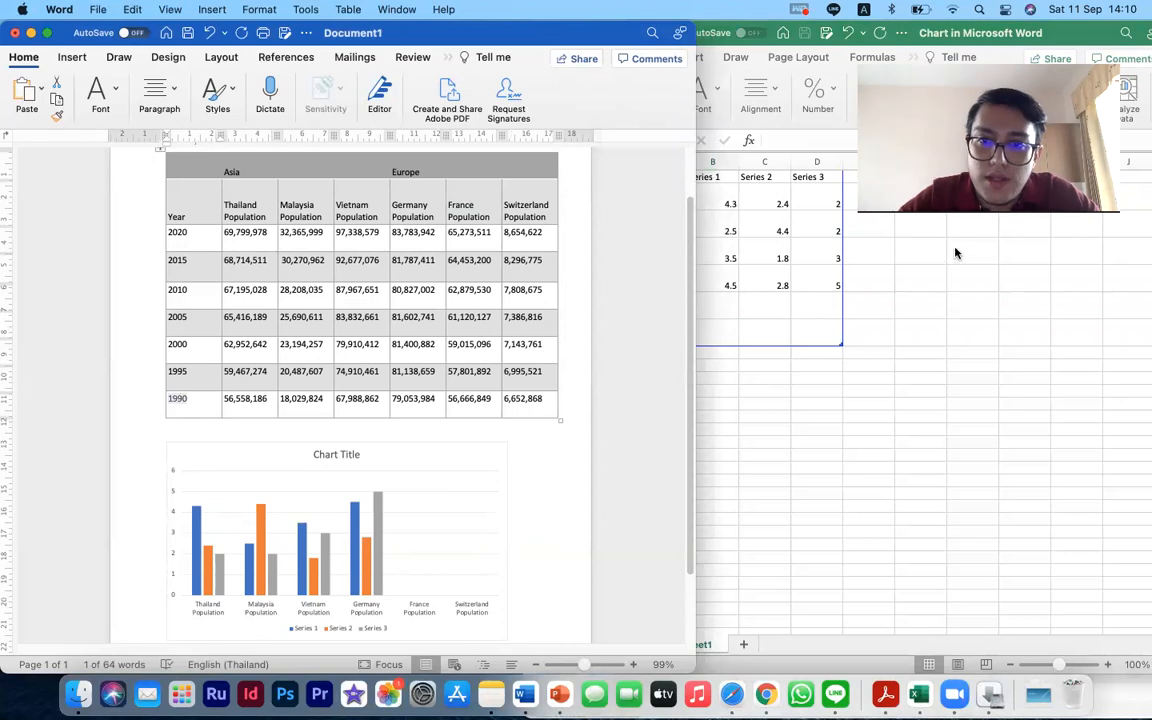
left_click(712, 310)
left_click(712, 178)
key("super+v")
Replace "Series 2" in cell C1 with 1995 and continue the five-year series into cell D1 as 2000.
left_click(762, 177)
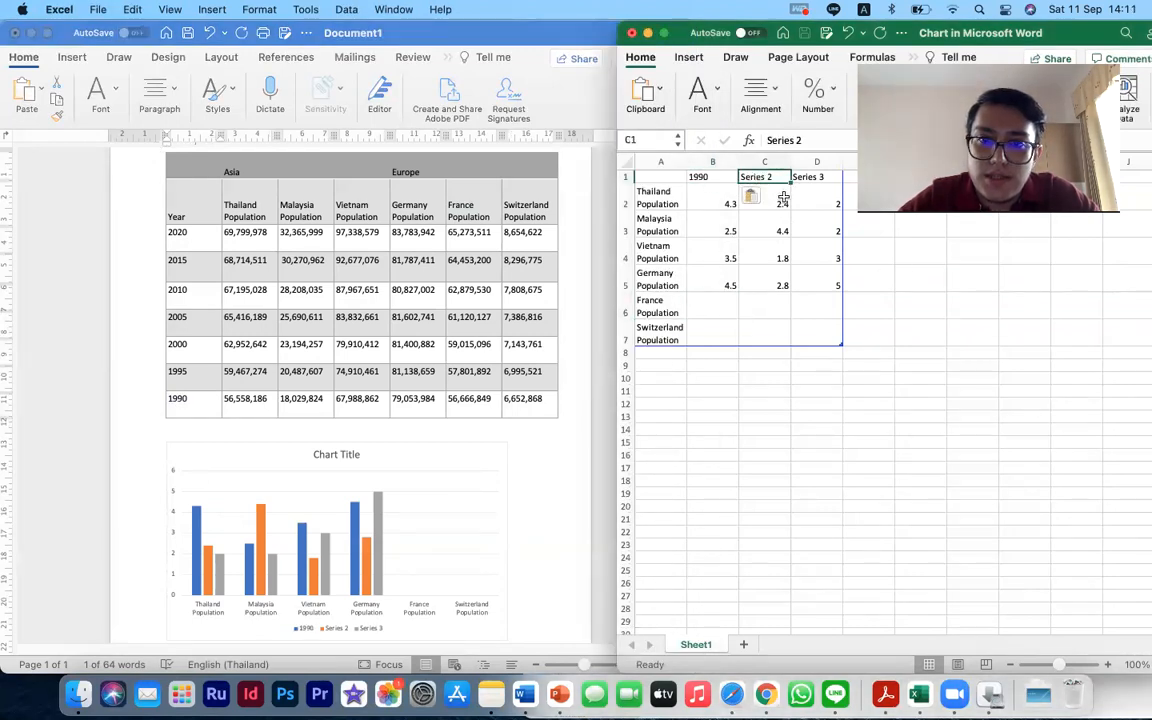
type("19902")
double_click(767, 177)
key("BackSpace")
type("5")
left_click(705, 177)
left_click_drag(705, 177, 836, 183)
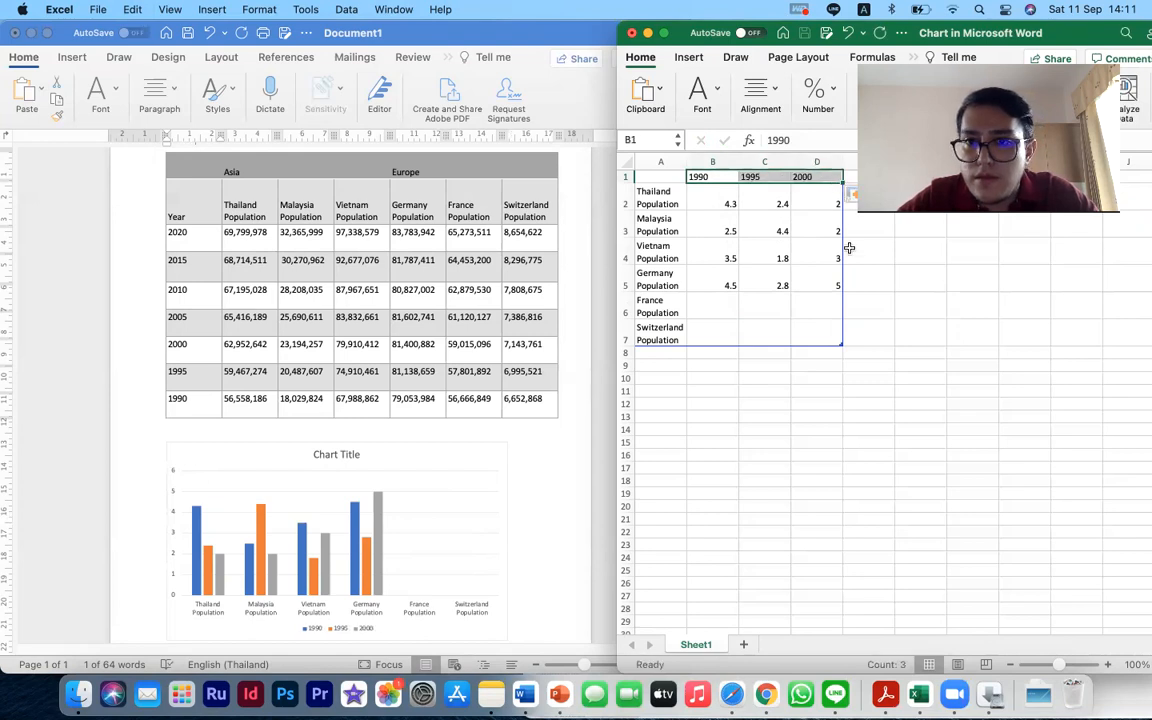
Extend the chart data range across to column H so it covers A1:H7.
scroll(849, 247, "right", 2)
scroll(849, 258, "down", 3)
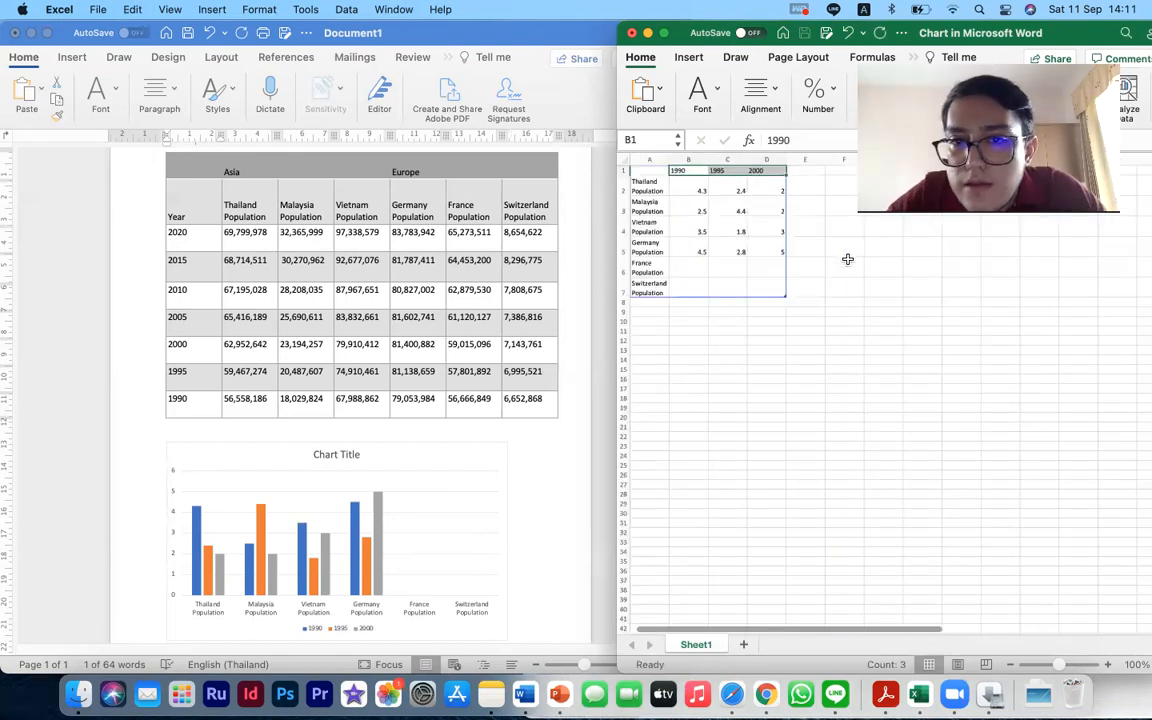
left_click_drag(787, 299, 940, 308)
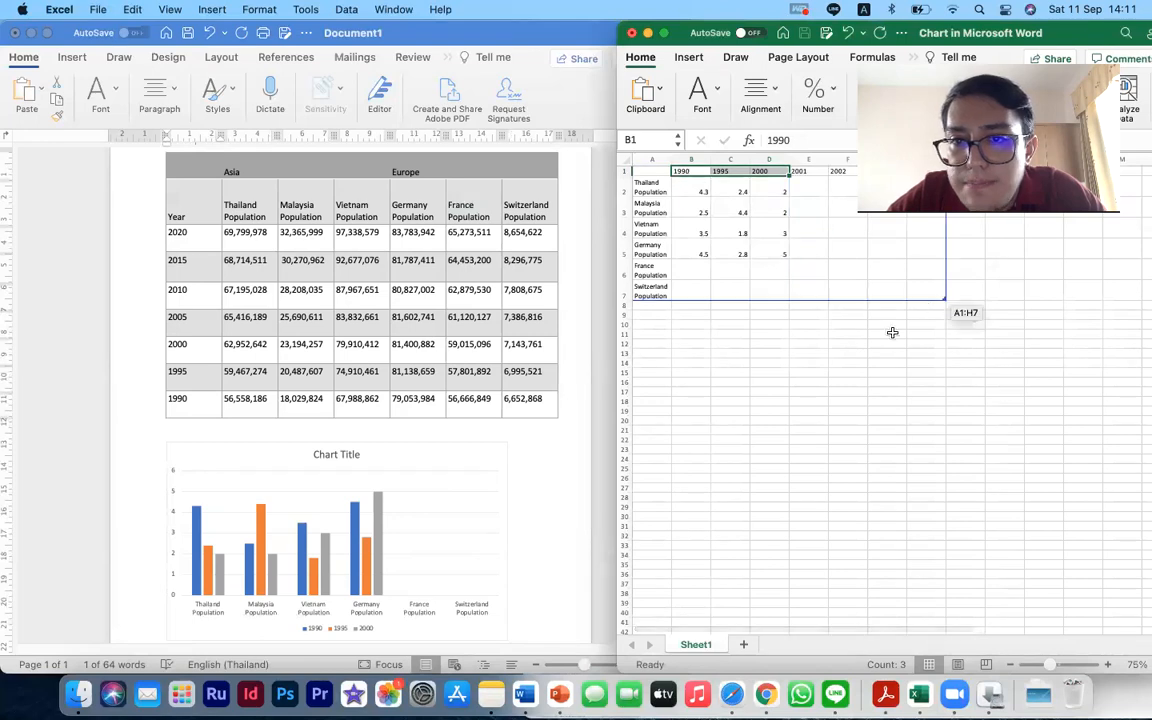
scroll(804, 334, "right", 2)
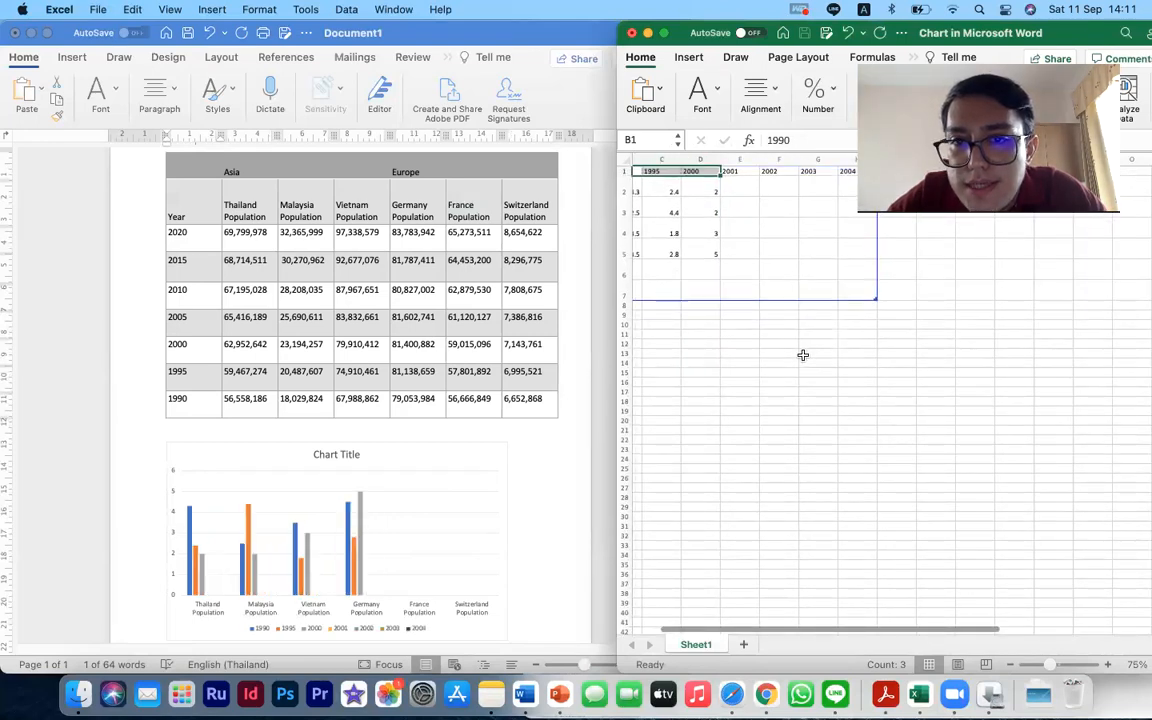
scroll(805, 345, "down", 2)
left_click(748, 170)
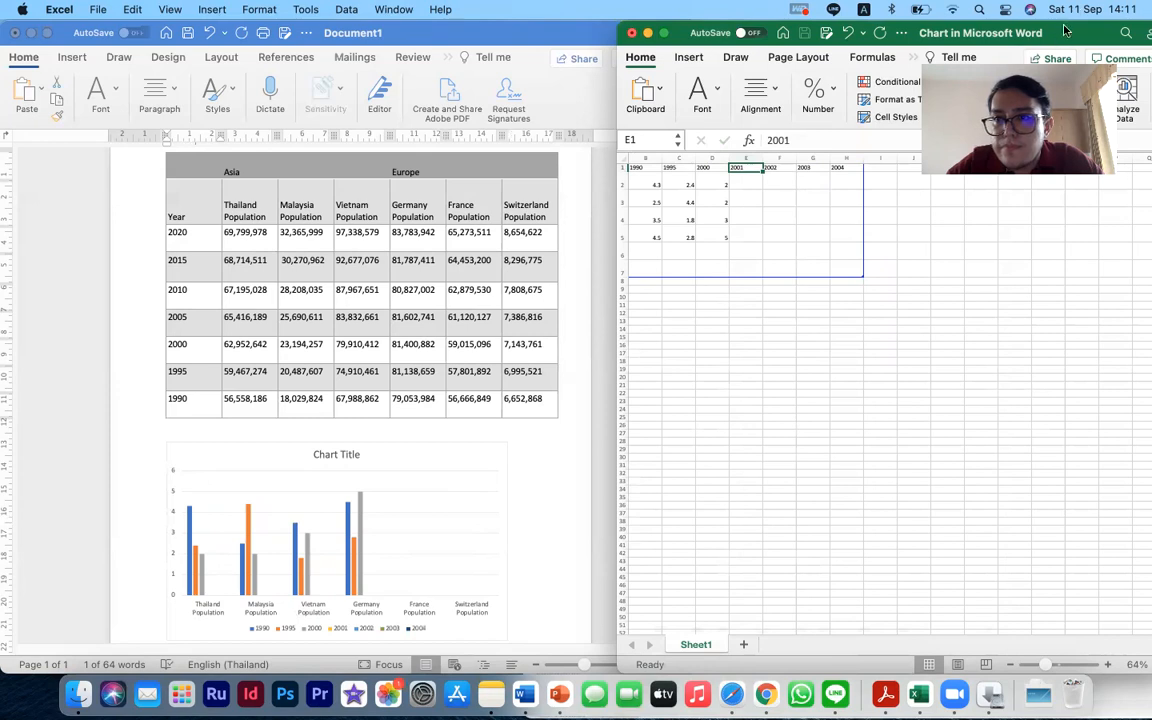
left_click(872, 236)
scroll(800, 302, "left", 1)
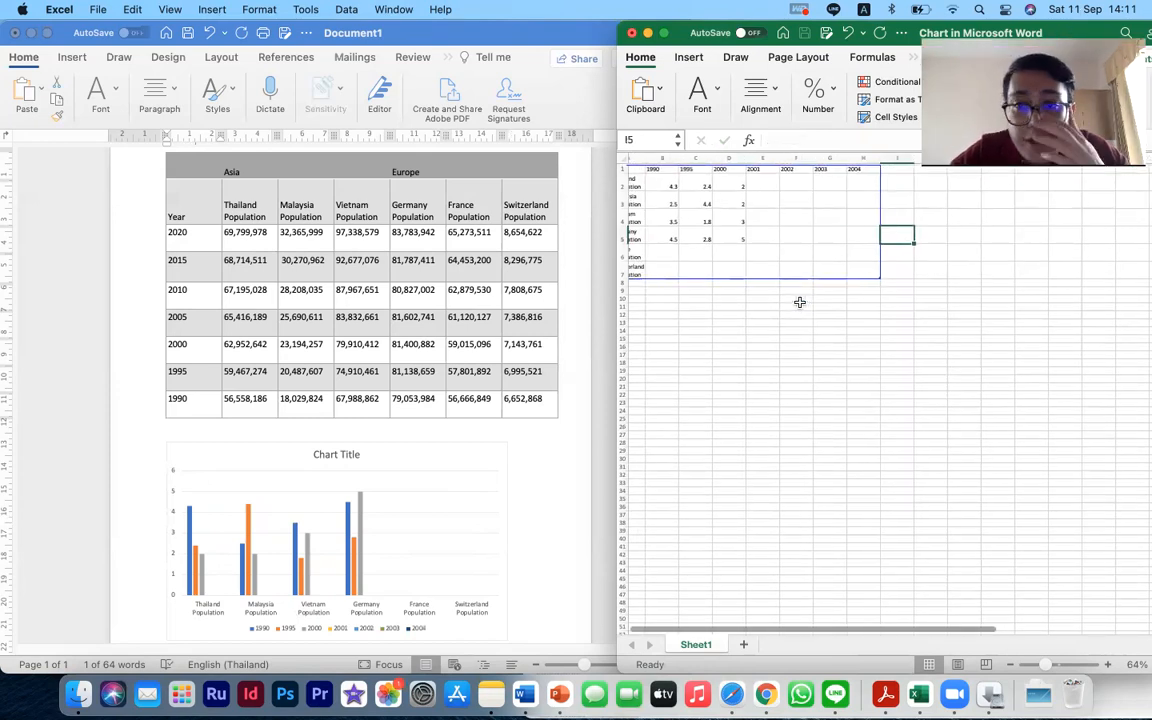
scroll(800, 302, "left", 1)
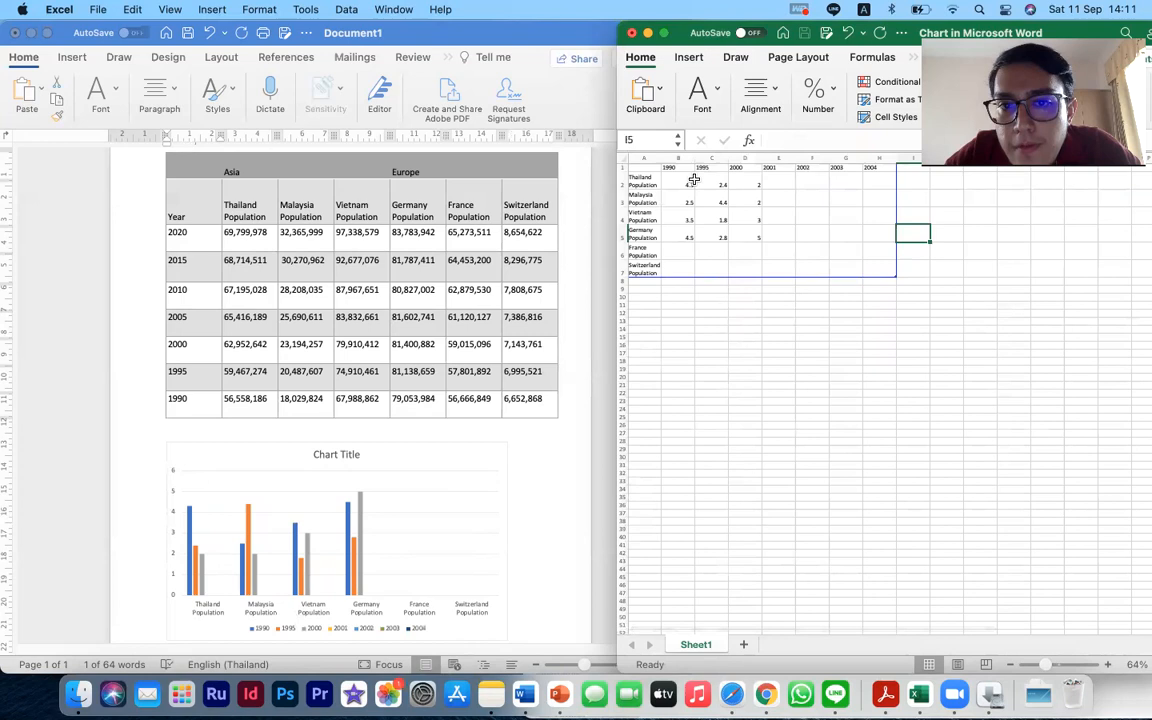
Clear the year headings 2001 to 2004 from cells E1 to H1 of the chart data.
left_click(875, 168)
key("Delete")
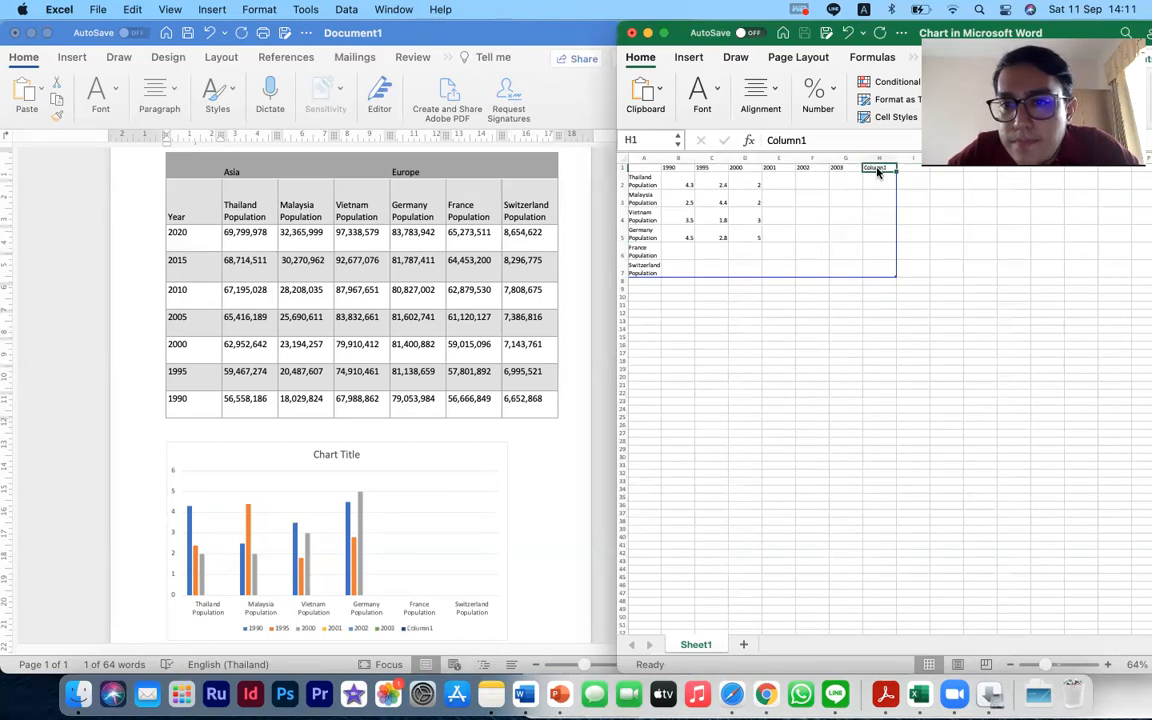
left_click(782, 168, "shift")
key("Delete")
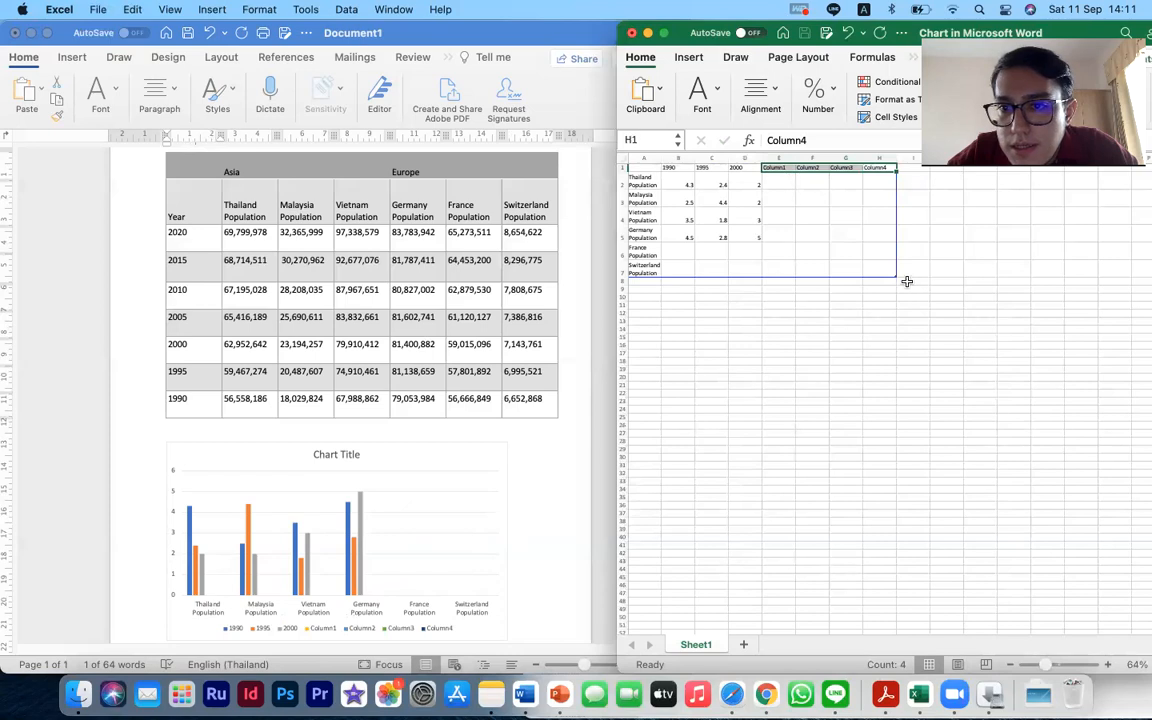
Widen the chart data range by five more columns, ending at column M in row 7.
left_click(990, 329)
left_click(887, 267)
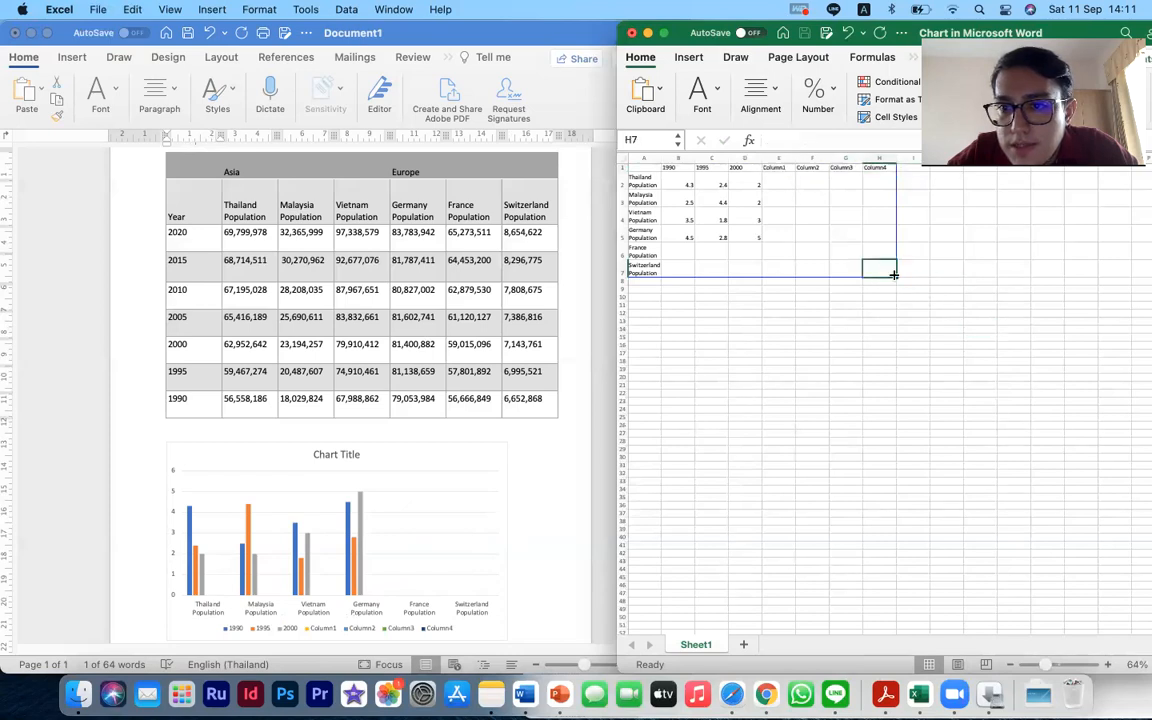
left_click(899, 250)
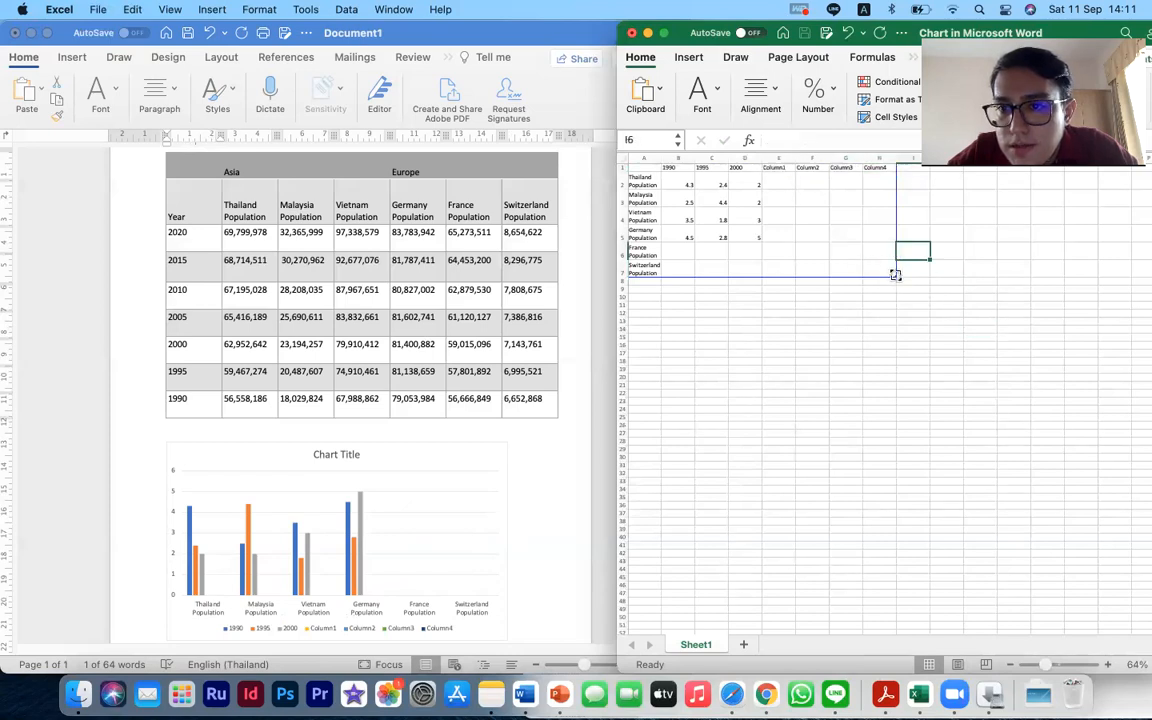
left_click_drag(894, 273, 1062, 276)
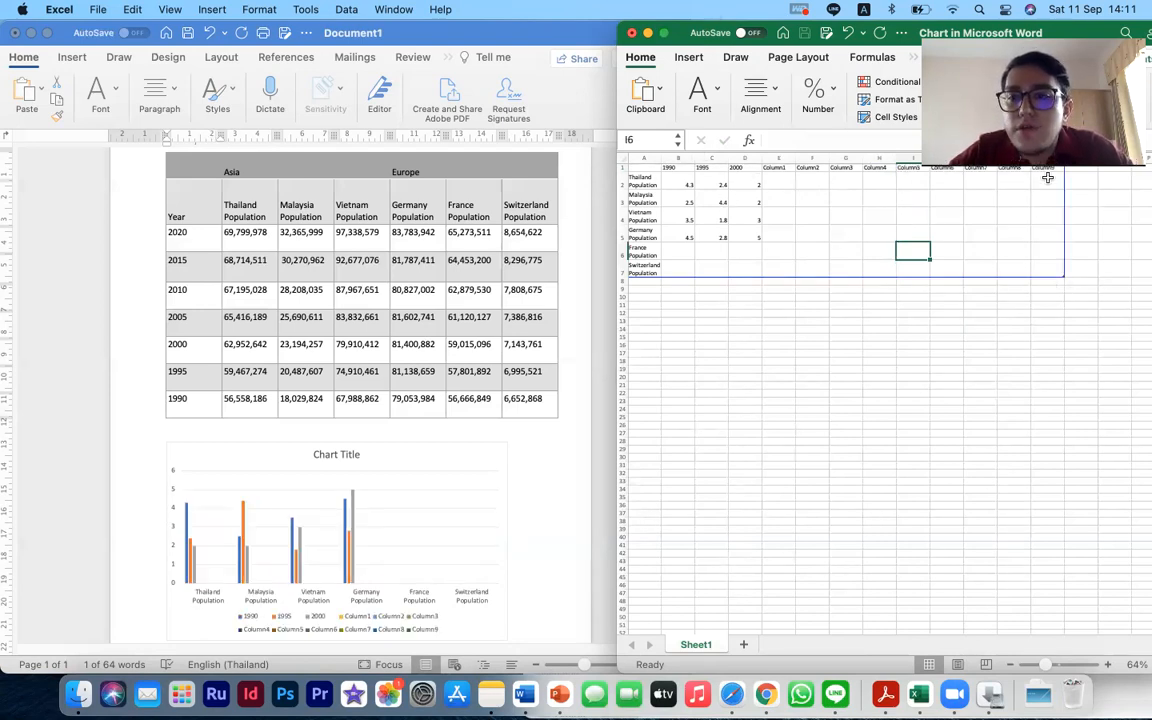
Fill the five-year heading series from 1990, 1995 and 2000 across row 1 through 2040 in column L.
left_click(678, 167)
left_click(744, 168, "shift")
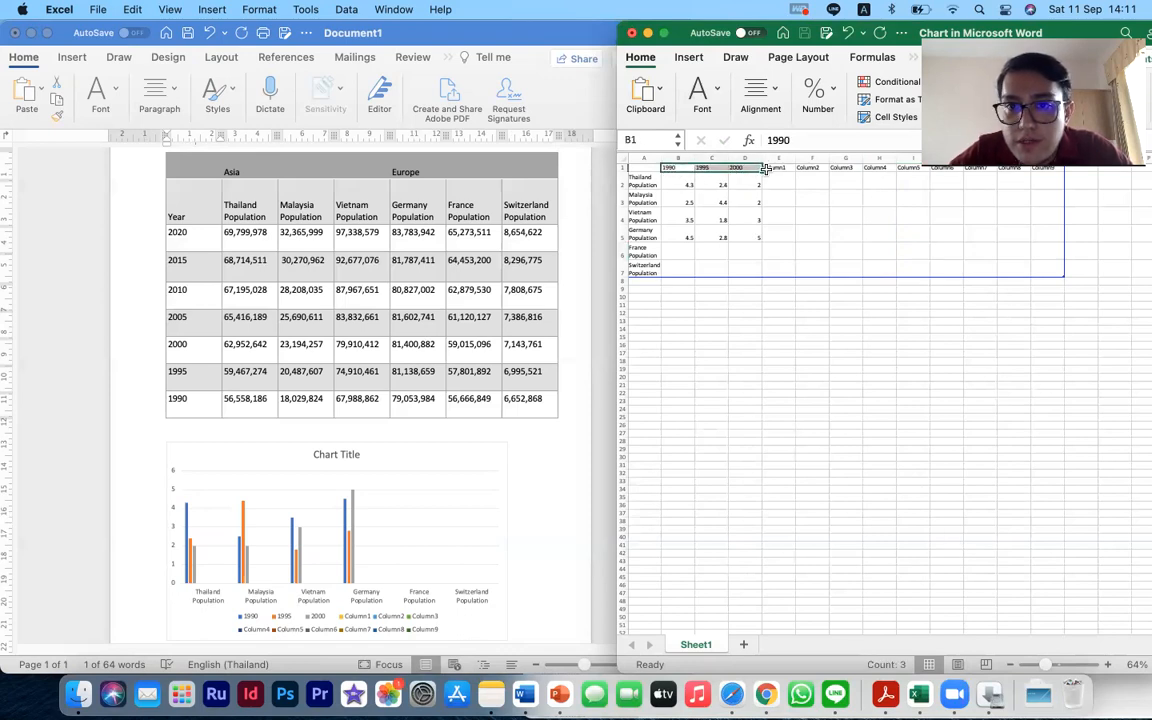
left_click_drag(762, 170, 1043, 197)
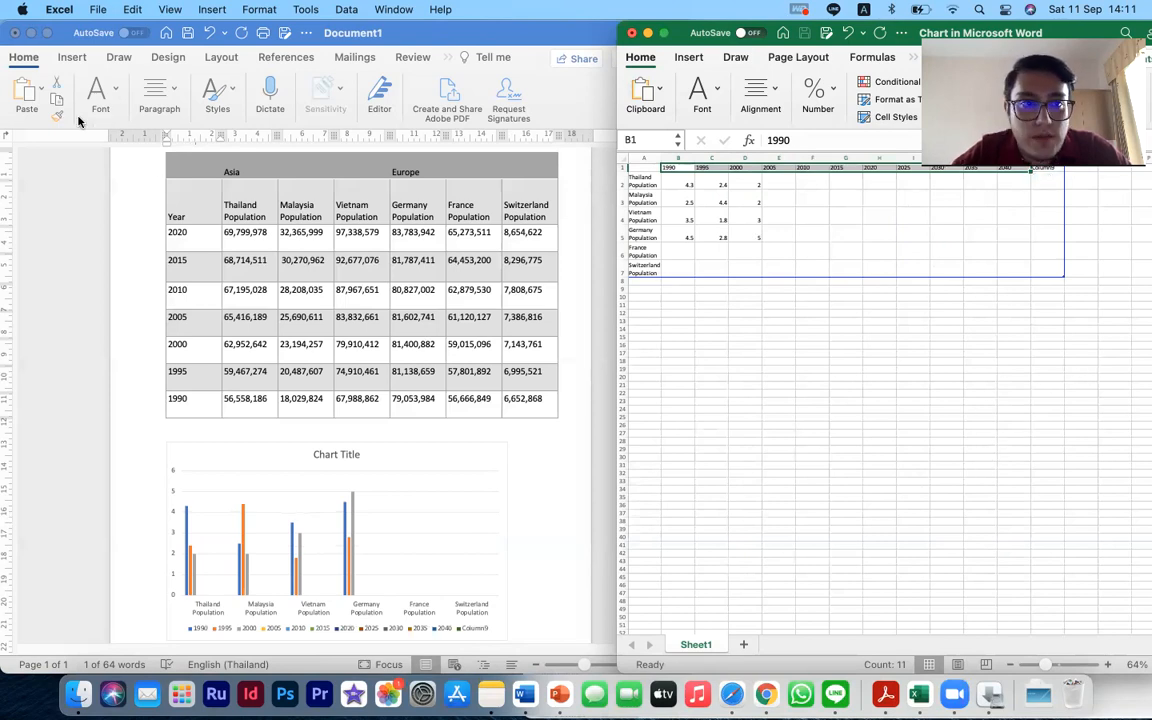
Reduce the chart data range to A1:H7 and clear the leftover year headings from cells I1 to L1.
left_click(785, 323)
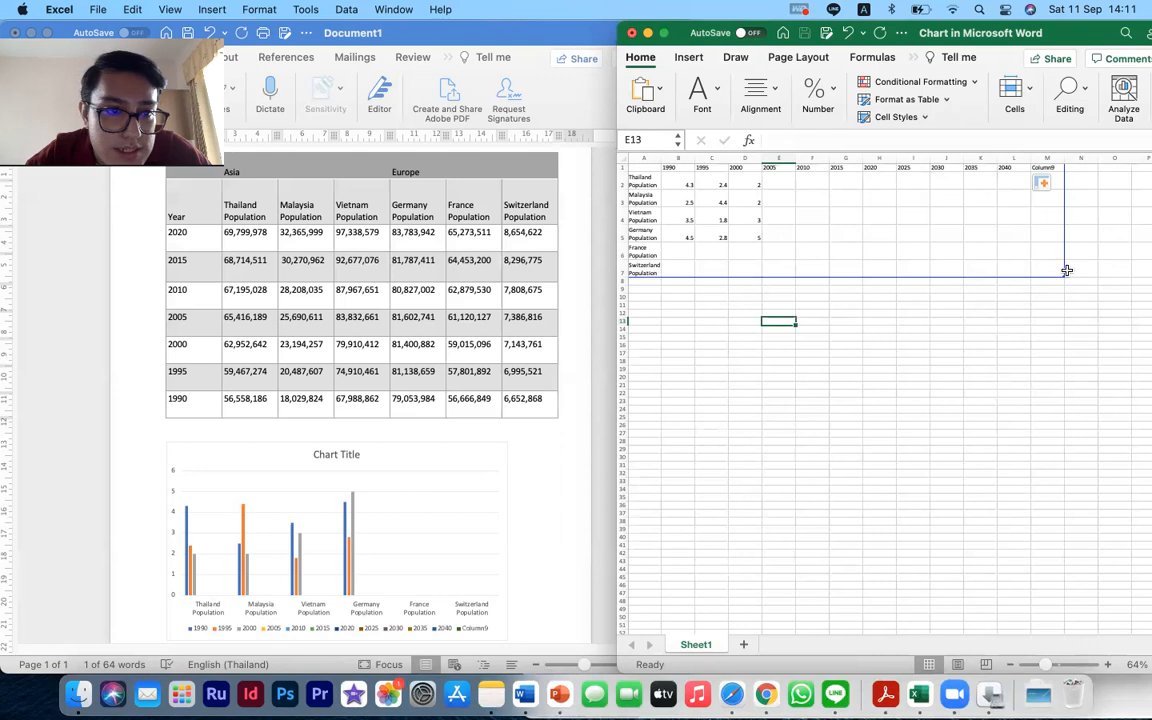
left_click_drag(1062, 274, 900, 272)
left_click(1013, 337)
left_click_drag(913, 168, 1013, 174)
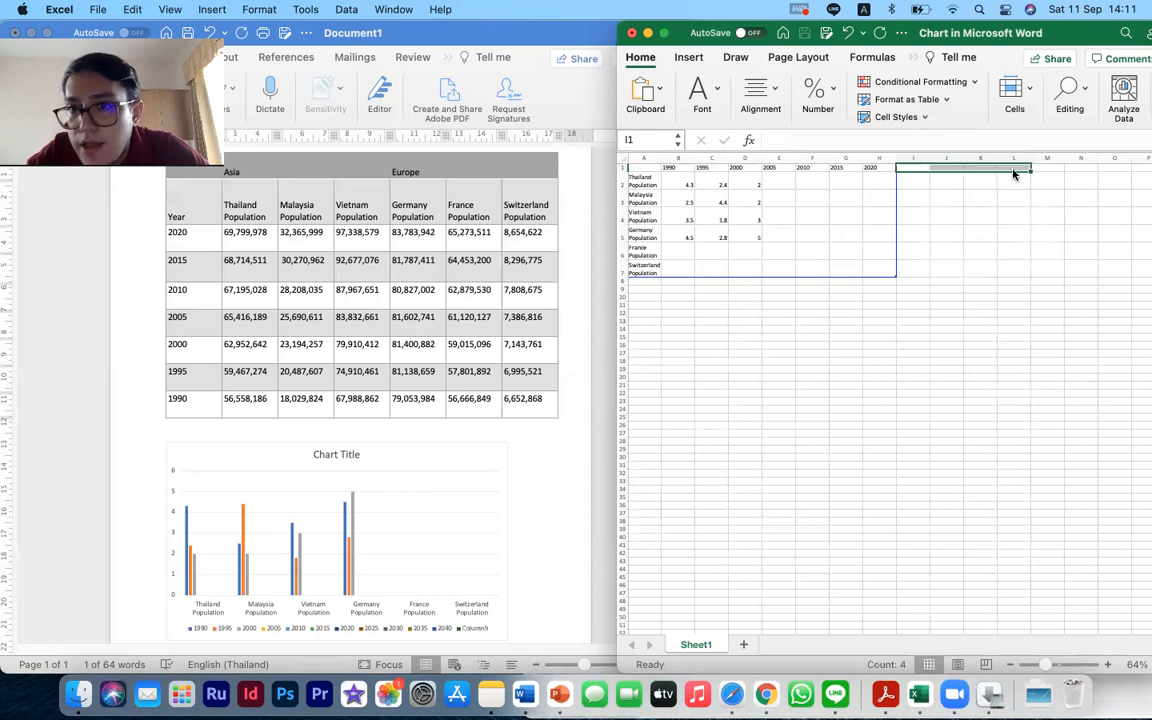
key("Delete")
left_click(941, 229)
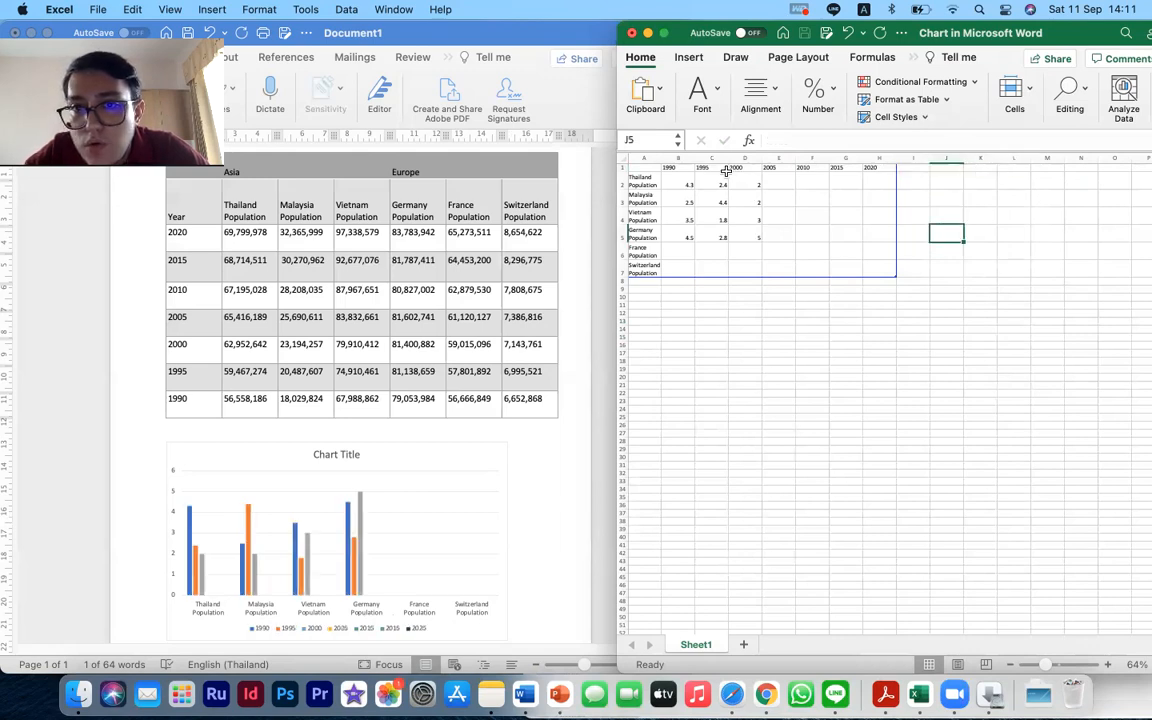
Undo the heading clearing, the range reduction and the year series fill beyond 2000.
left_click(711, 166)
key("super+z")
key("super+z")
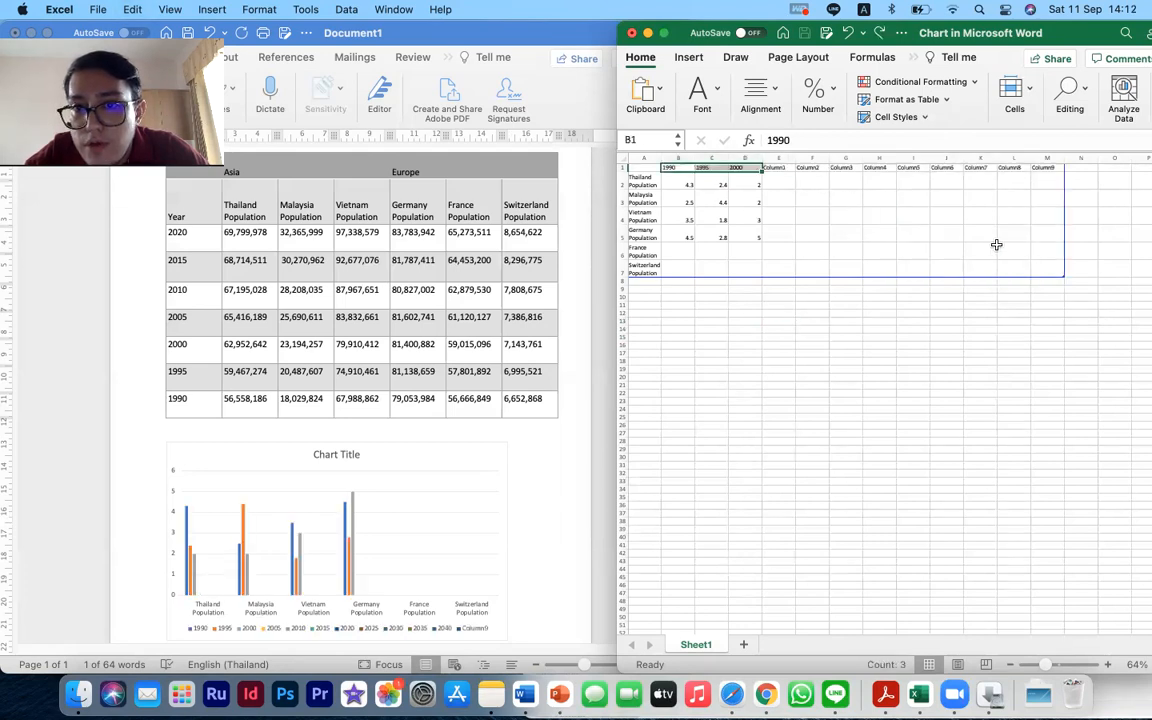
Fill the five-year heading series from 1990, 1995 and 2000 across row 1 through 2020 in column H.
left_click(1046, 250)
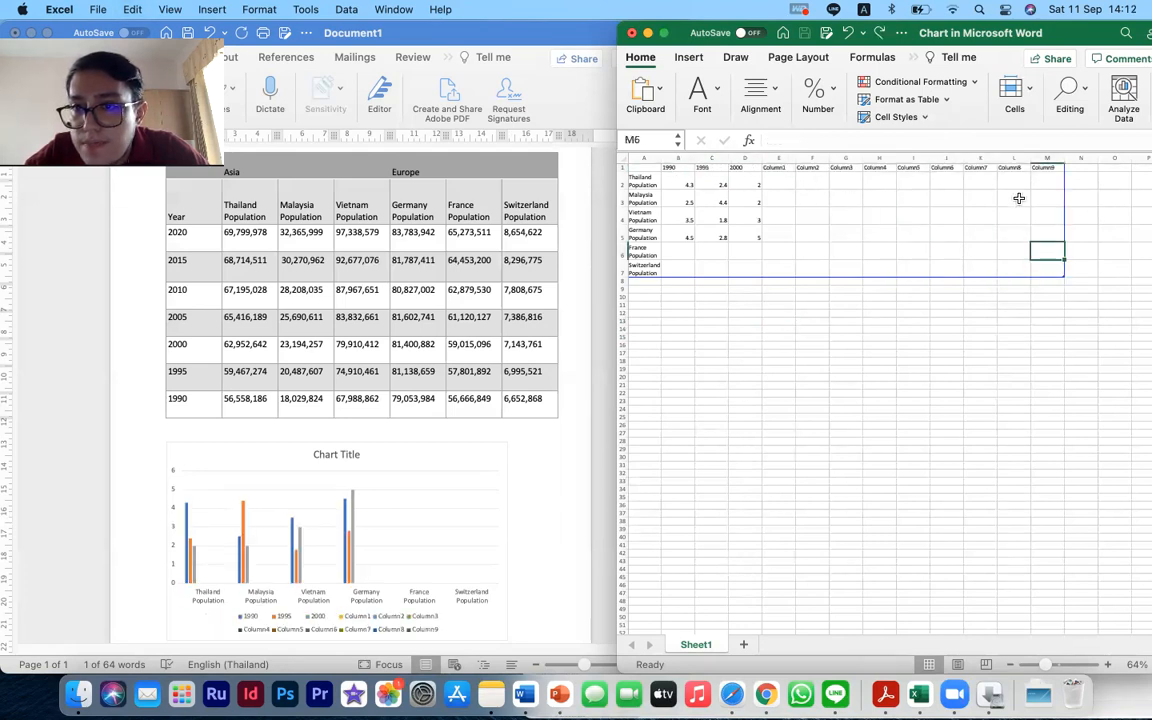
left_click_drag(678, 167, 738, 168)
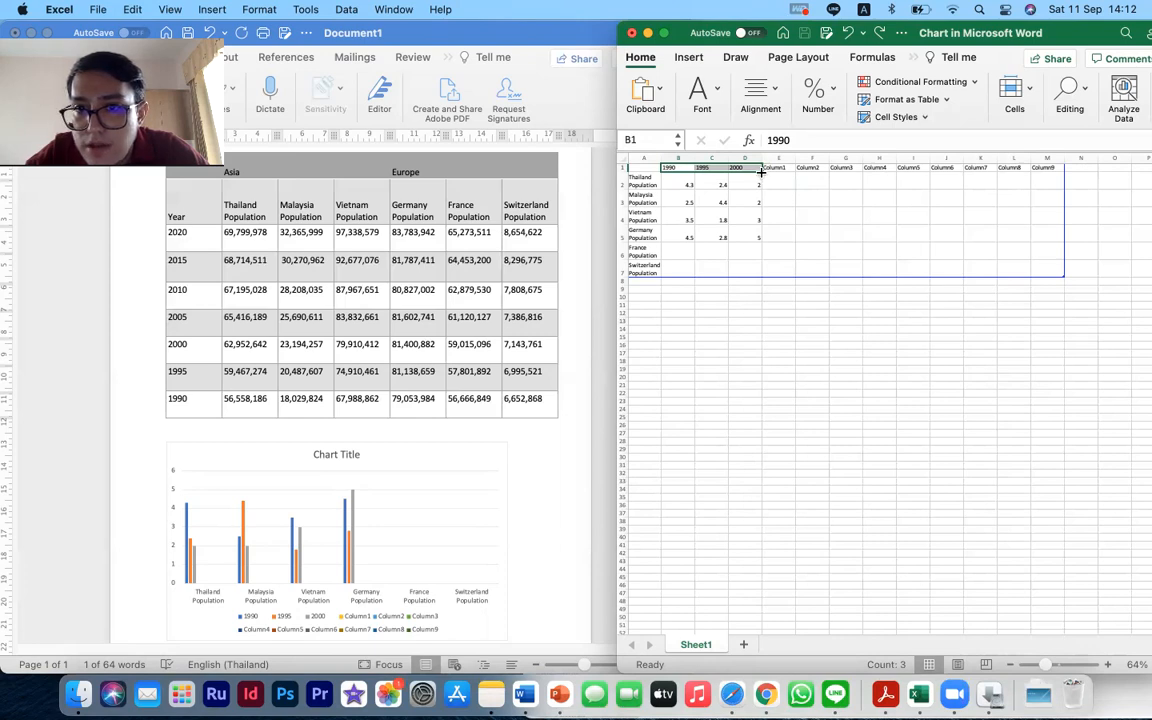
left_click_drag(764, 171, 900, 178)
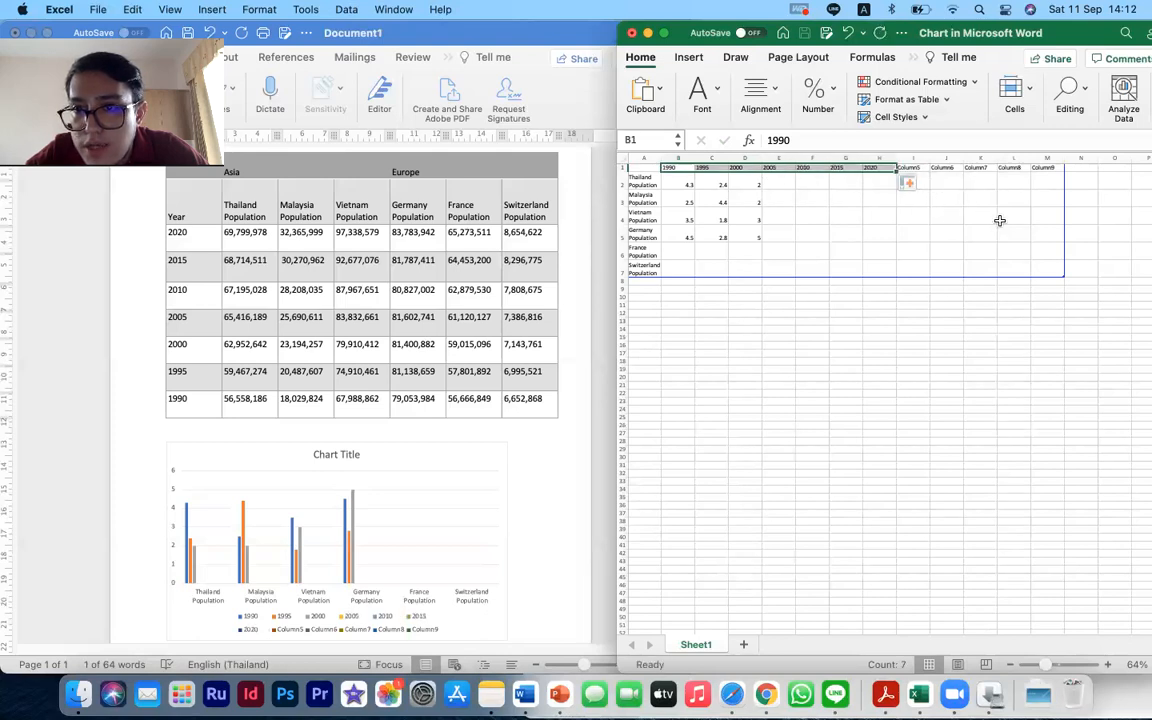
Shrink the chart data range to A1:H7 and clear the leftover column headings from cells I1 to L1.
left_click(913, 167)
left_click_drag(1063, 276, 898, 272)
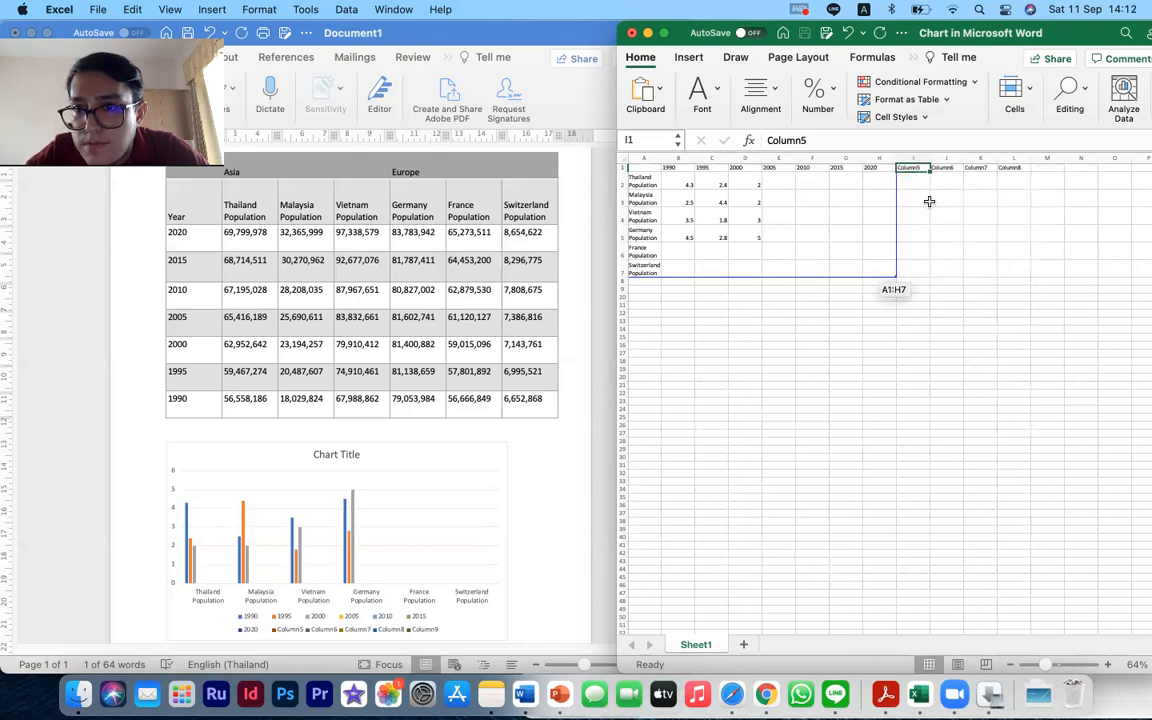
left_click(1016, 167, "shift")
key("Delete")
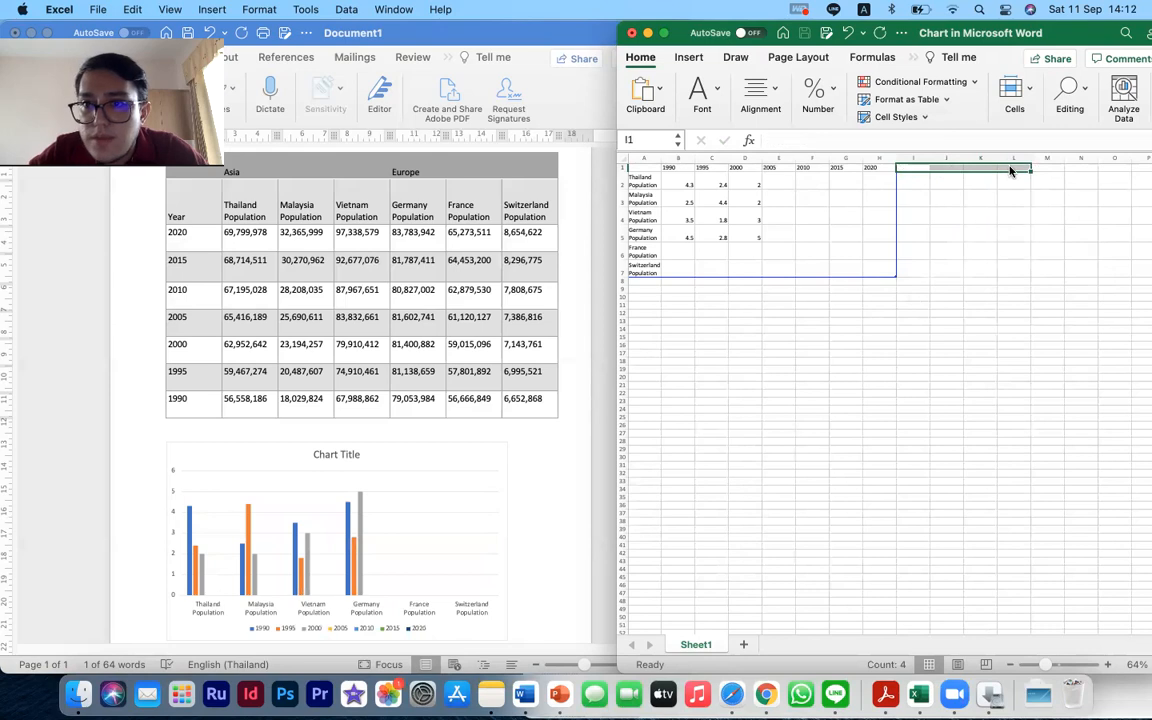
left_click(983, 248)
Copy Thailand's 1990 population, 56,558,186, from the document table into cell B2 of the chart data.
left_click(780, 193)
left_click(678, 183)
left_click(224, 241)
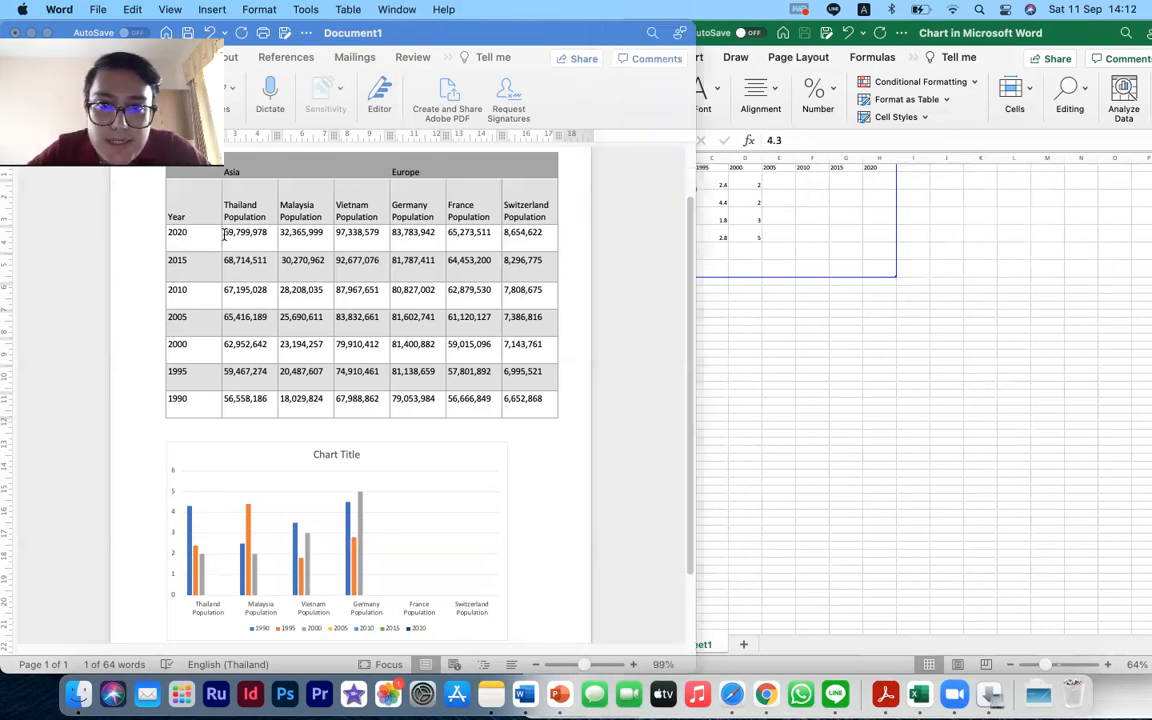
left_click(760, 240)
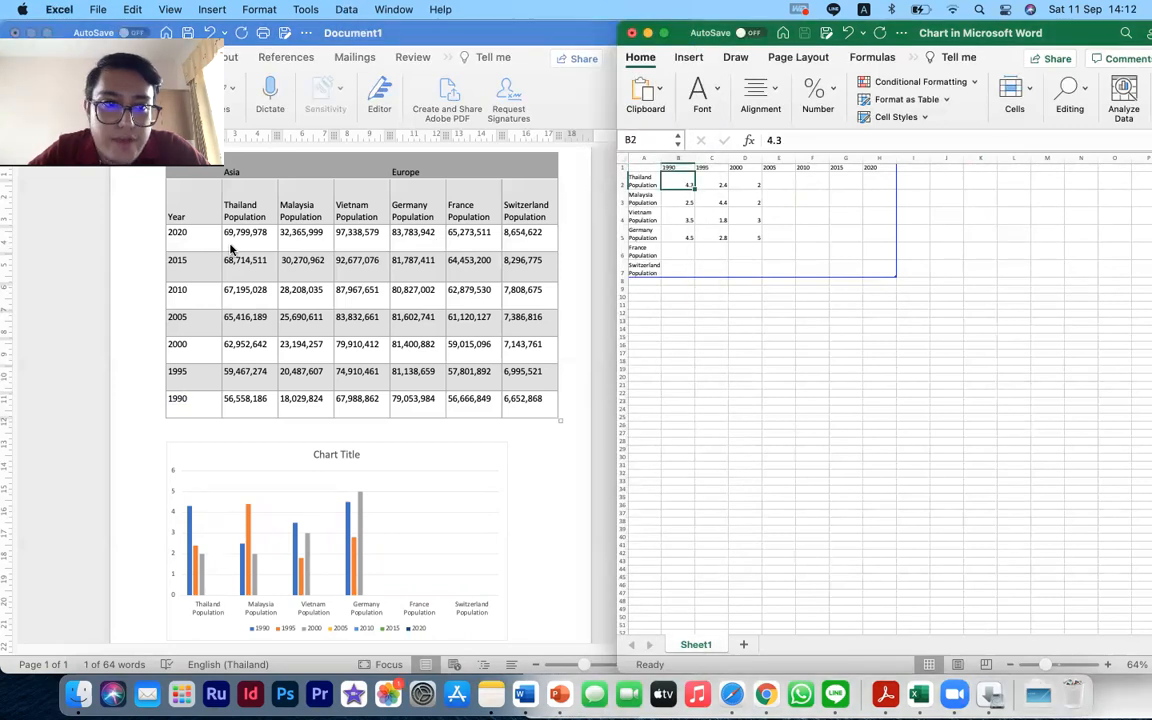
left_click(230, 322)
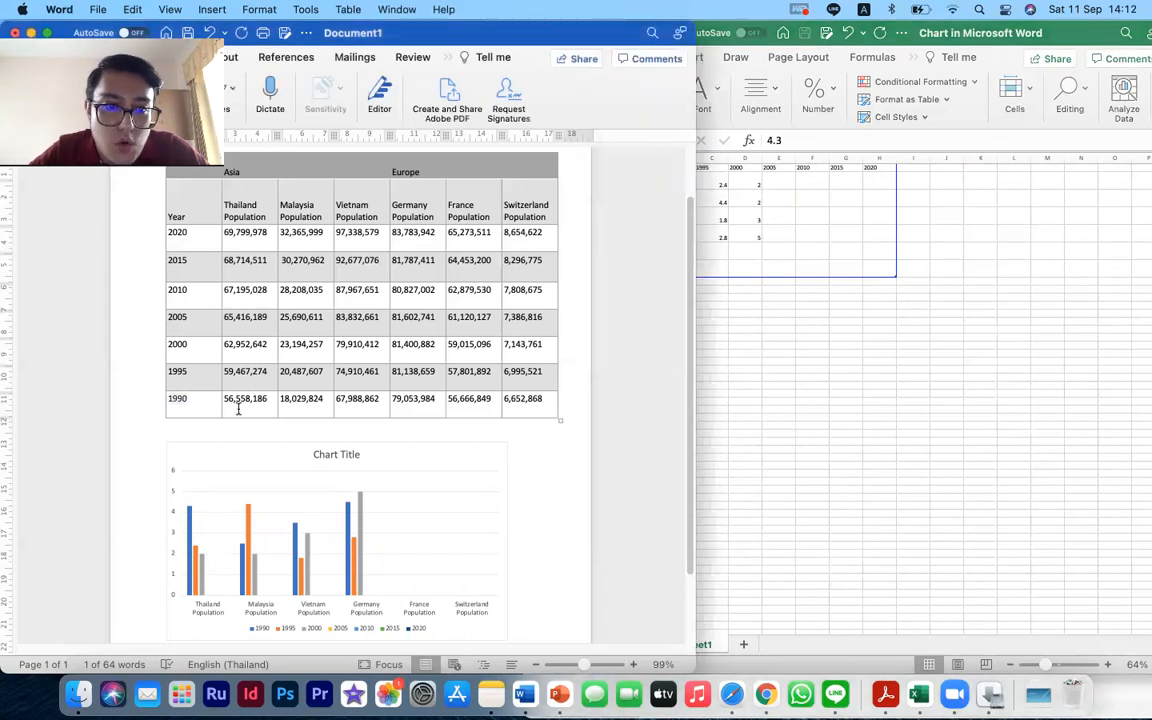
double_click(247, 398)
key("cmd+c")
left_click(828, 244)
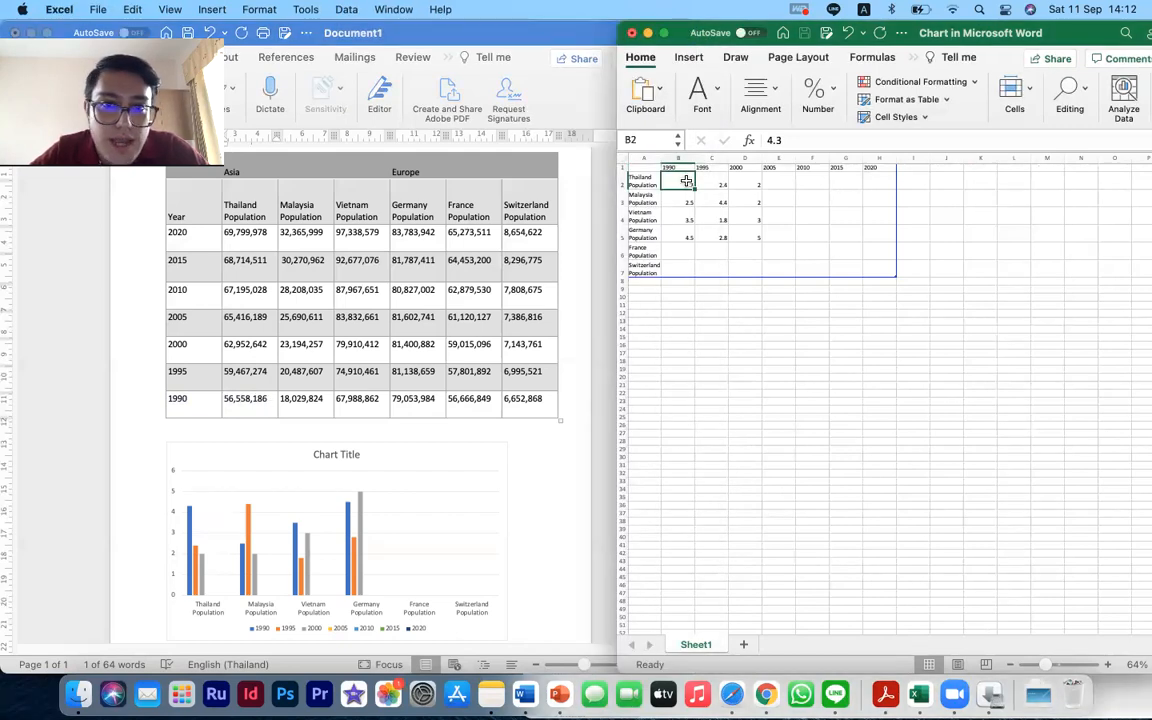
key("cmd+v")
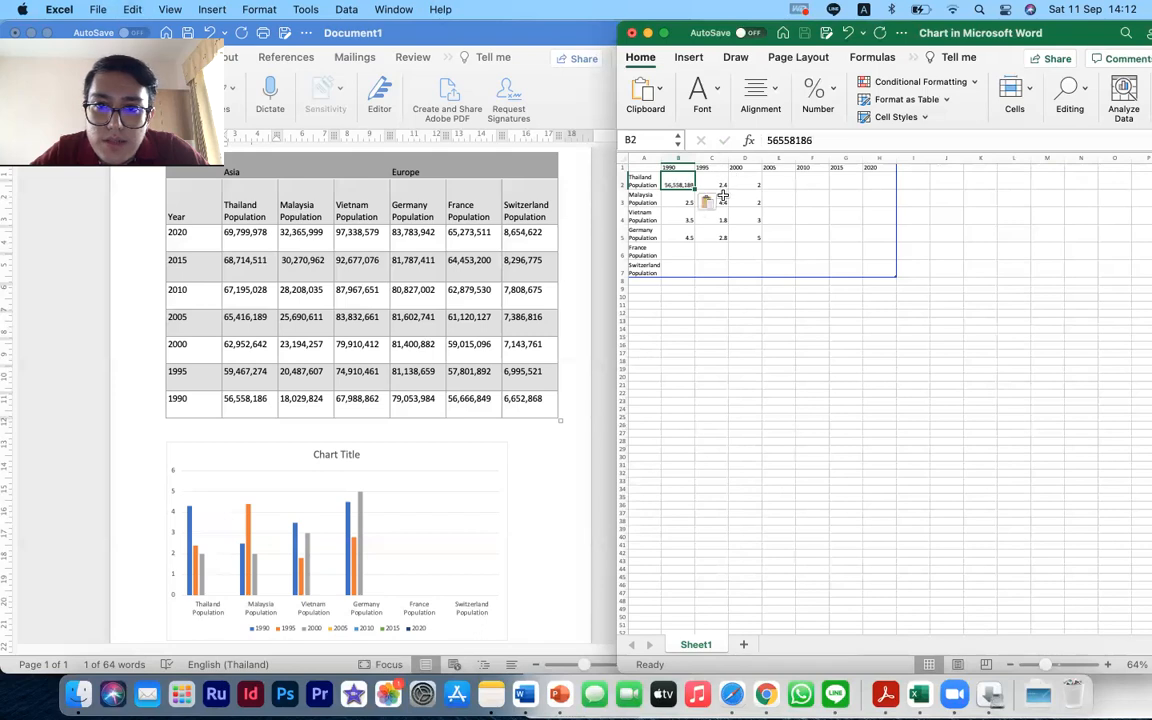
Copy Malaysia's 1990 population, 18,029,824, from the document table into cell B3.
left_click(288, 401)
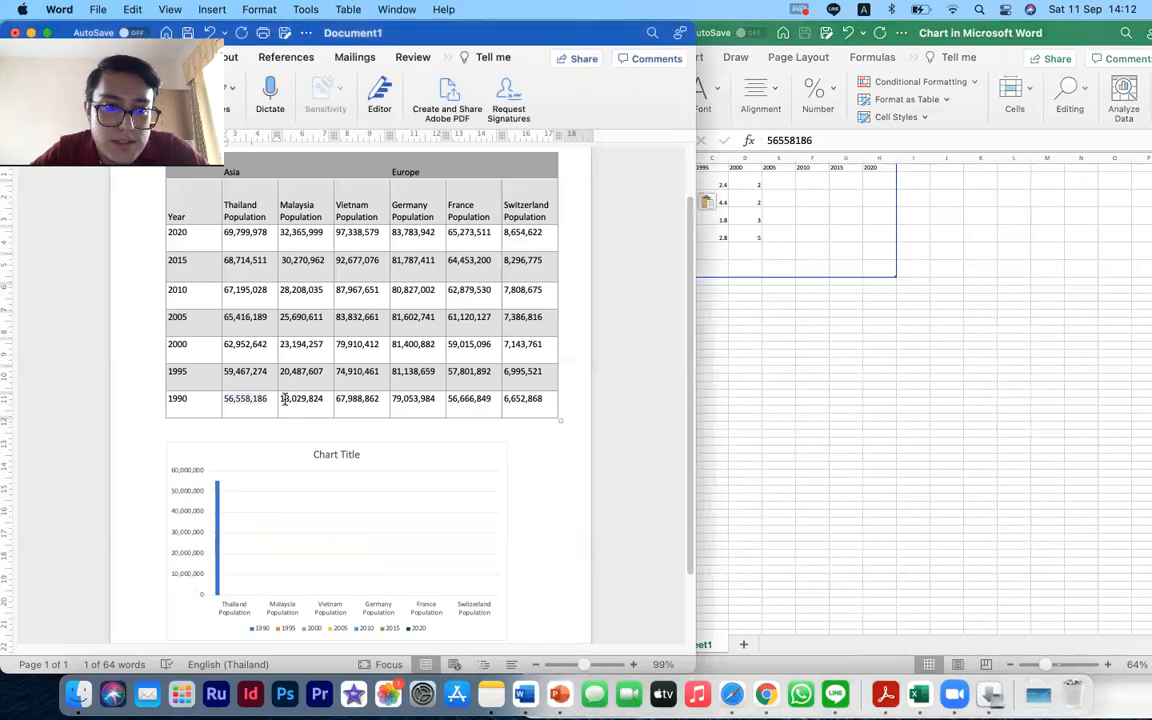
left_click_drag(280, 398, 326, 399)
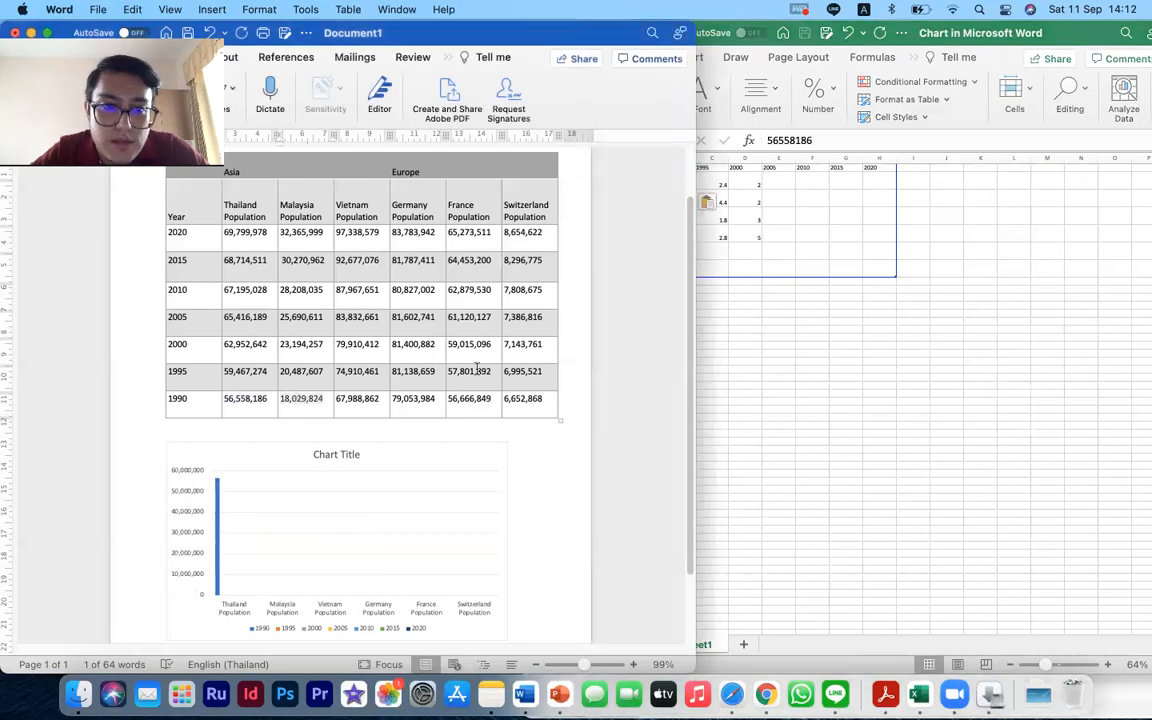
left_click(751, 249)
left_click(680, 196)
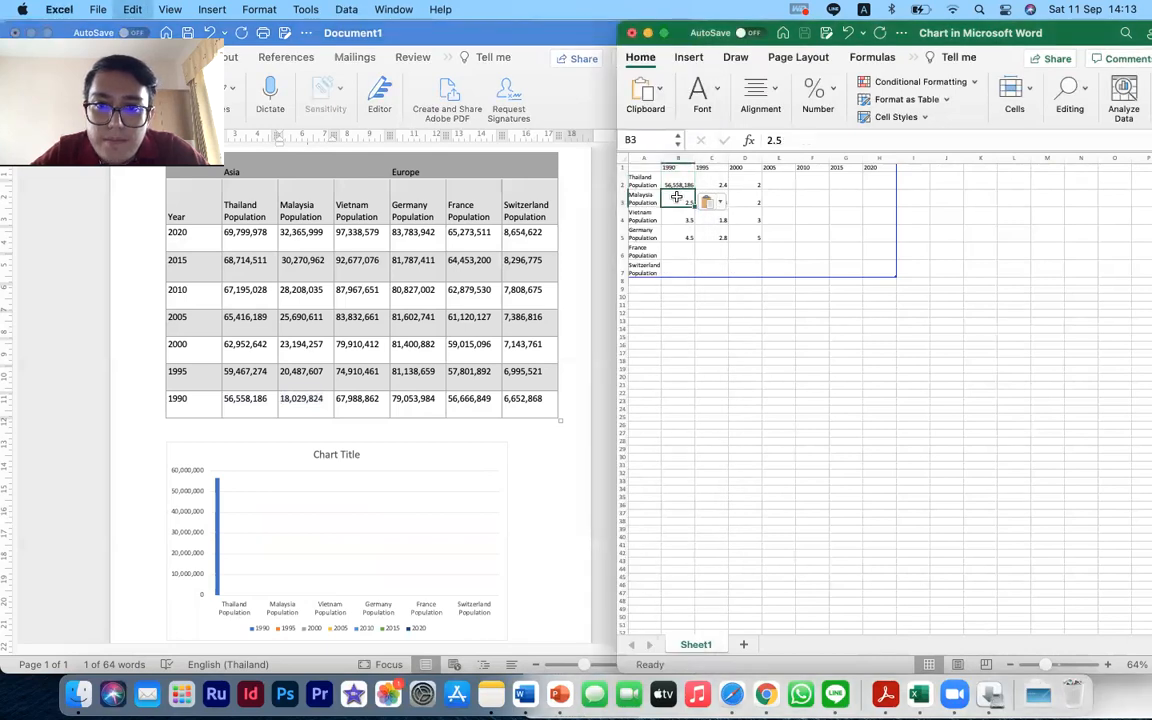
type("18029824")
Copy Vietnam's 1990 population, 67,988,862, from the document table into cell B4.
left_click(337, 398)
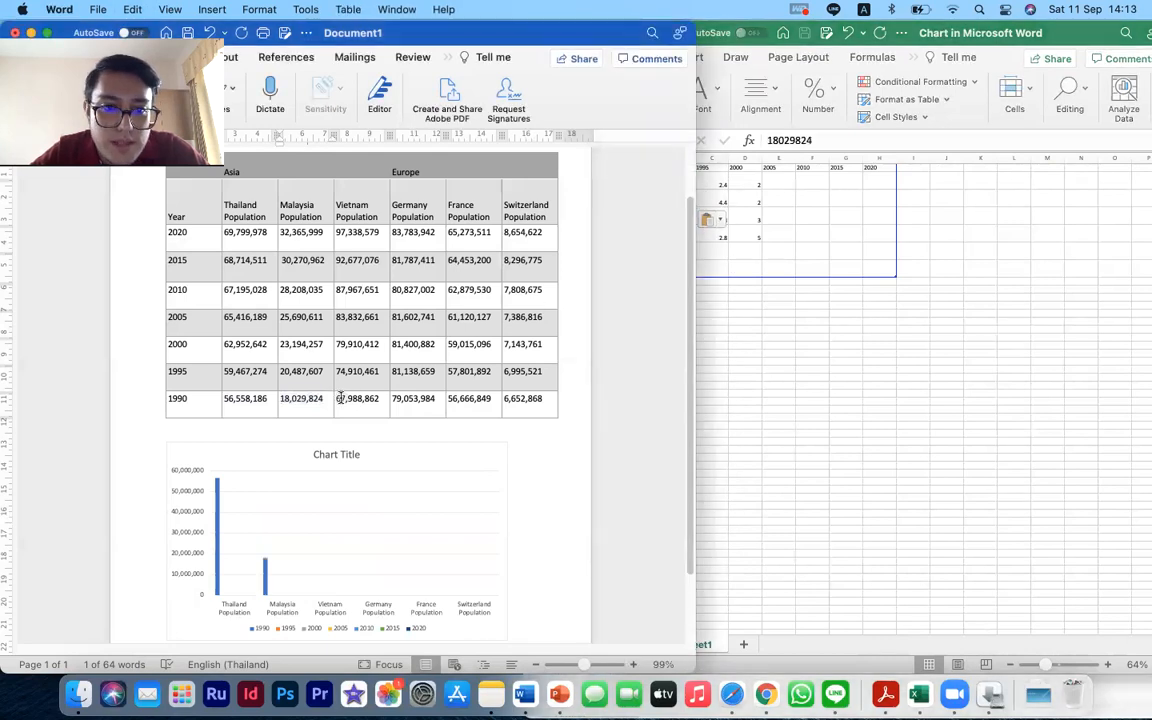
left_click(385, 400)
mouse_move(363, 397)
left_mouse_down()
mouse_move(337, 402)
mouse_move(362, 404)
left_mouse_up()
left_click(337, 401)
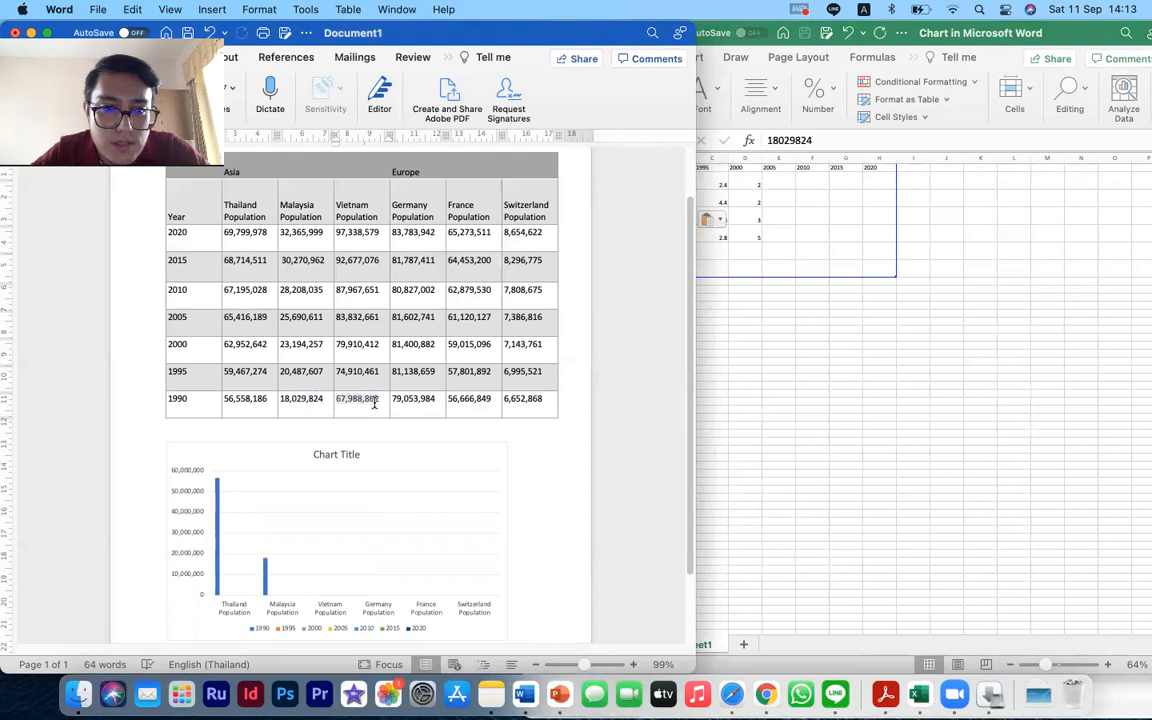
left_click(784, 249)
left_click(676, 219)
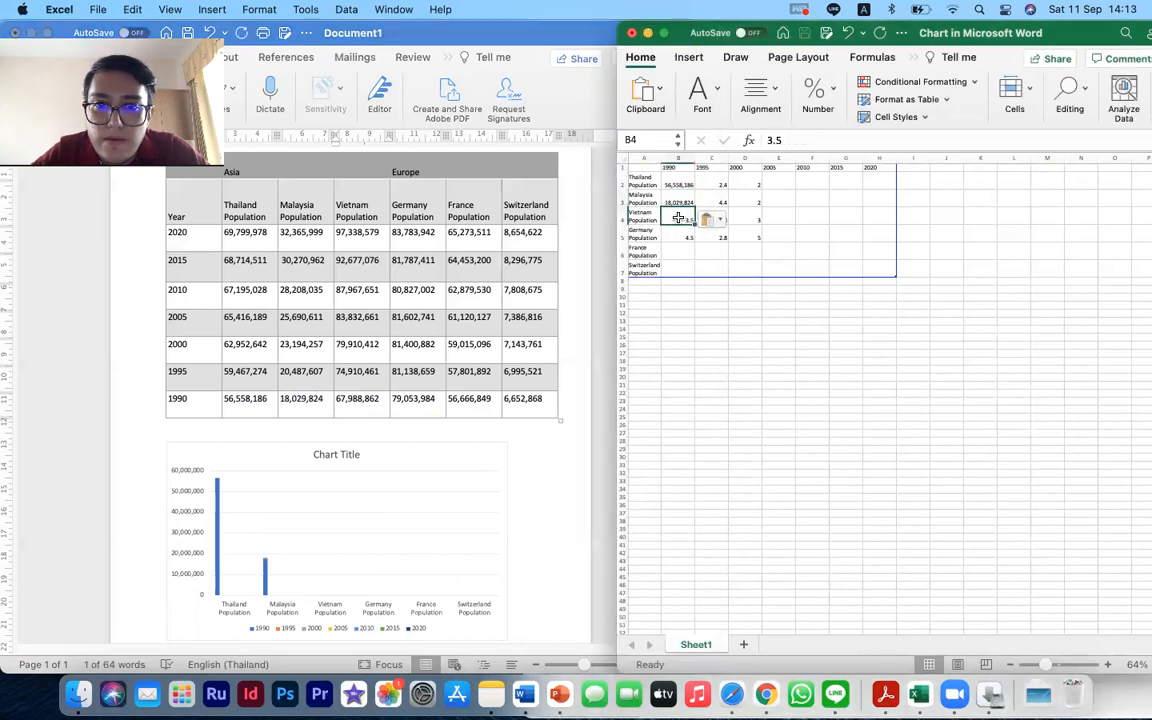
type("67988862")
Copy Germany's 1990 population, 79,053,984, from the document table into cell B5.
left_click(411, 397)
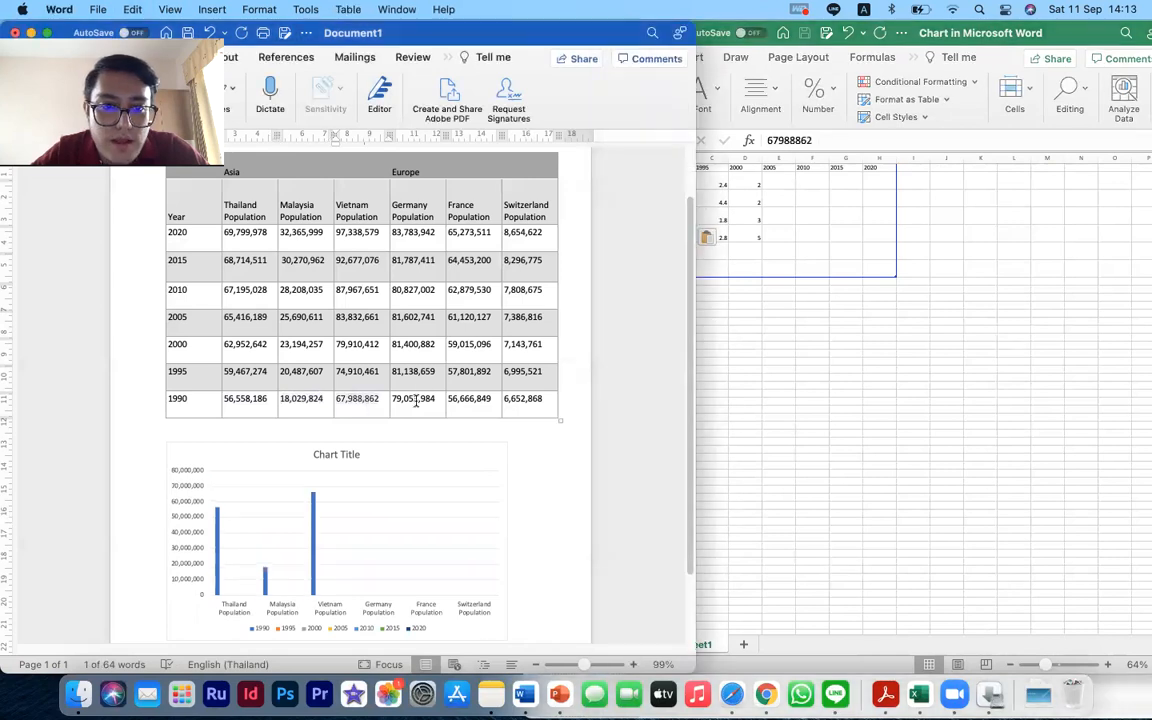
double_click(412, 399)
left_click_drag(393, 397, 434, 397)
key("cmd+c")
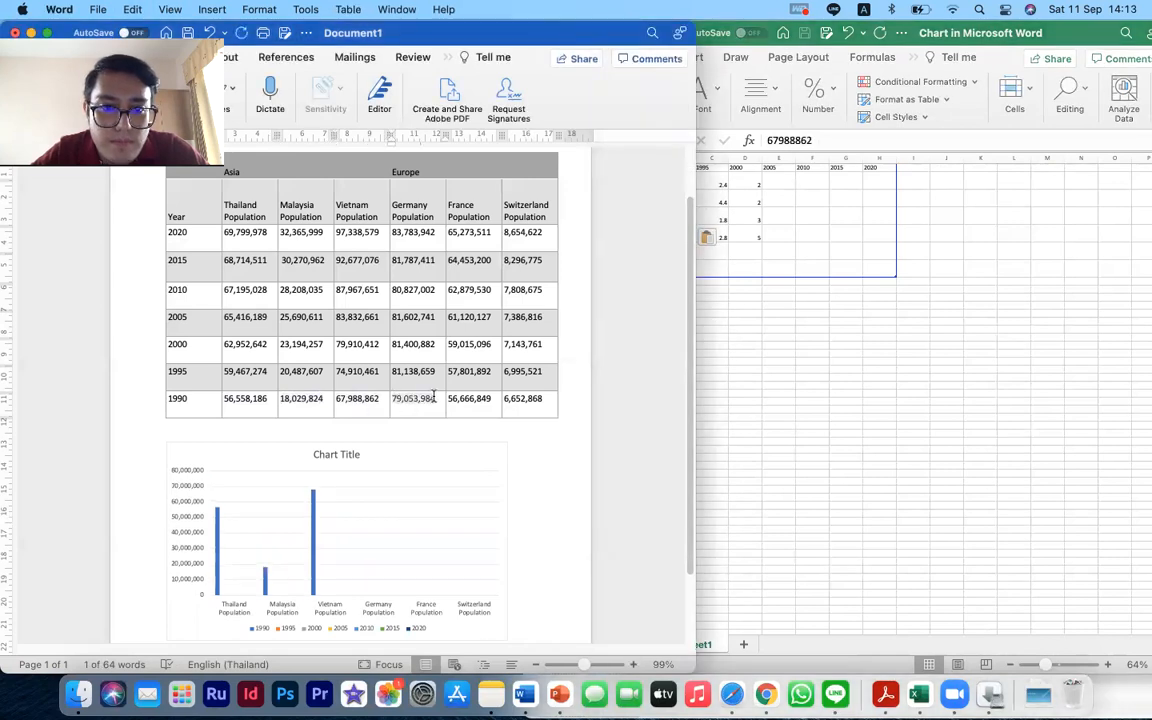
left_click(823, 286)
left_click(680, 236)
key("cmd+v")
key("Return")
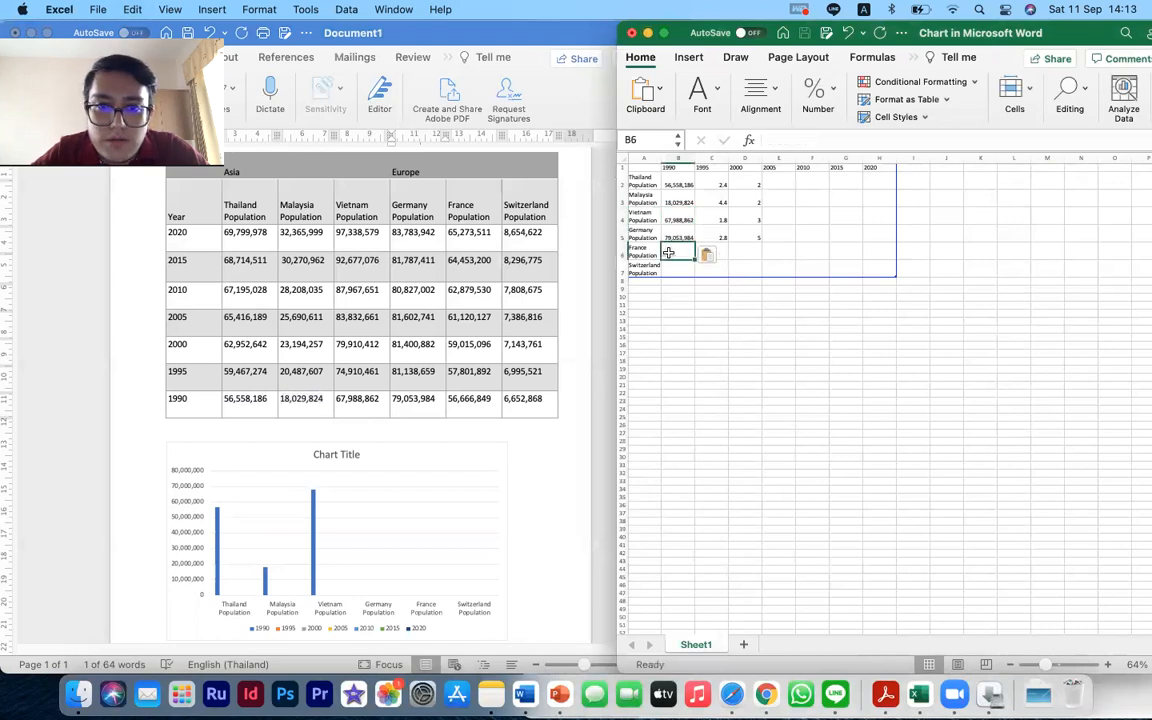
Copy France's 1990 population, 56,666,849, from the document table into cell B6.
left_click(405, 403)
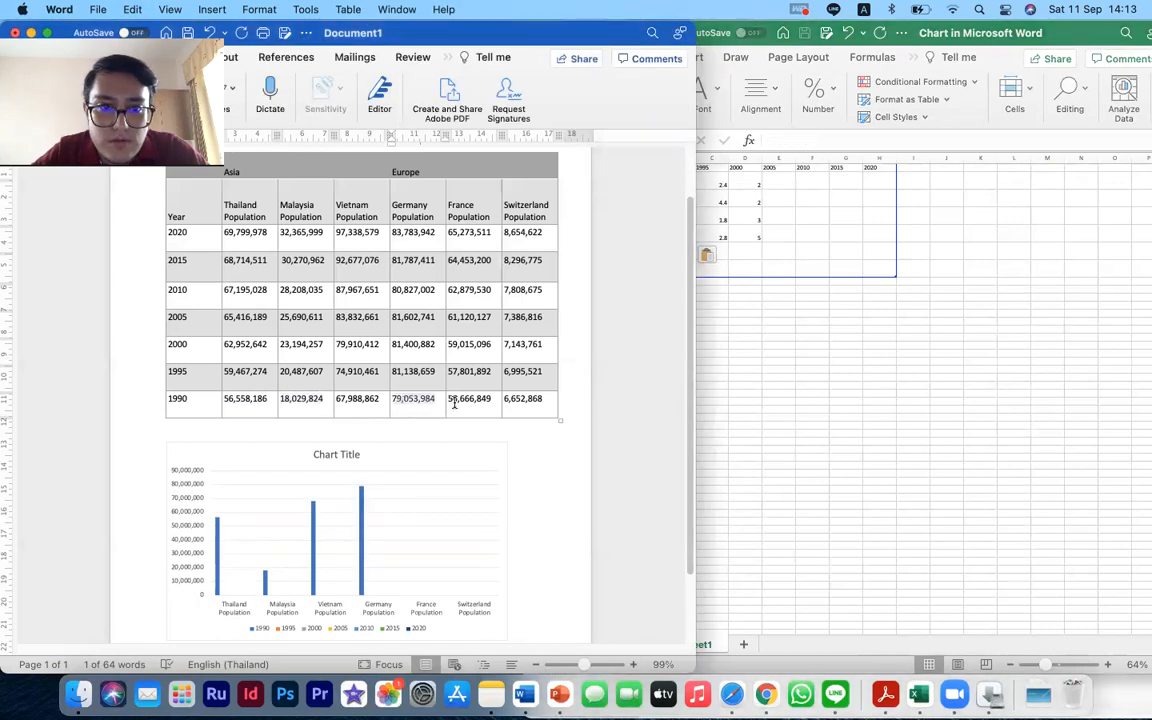
left_click_drag(447, 400, 495, 399)
key("super+c")
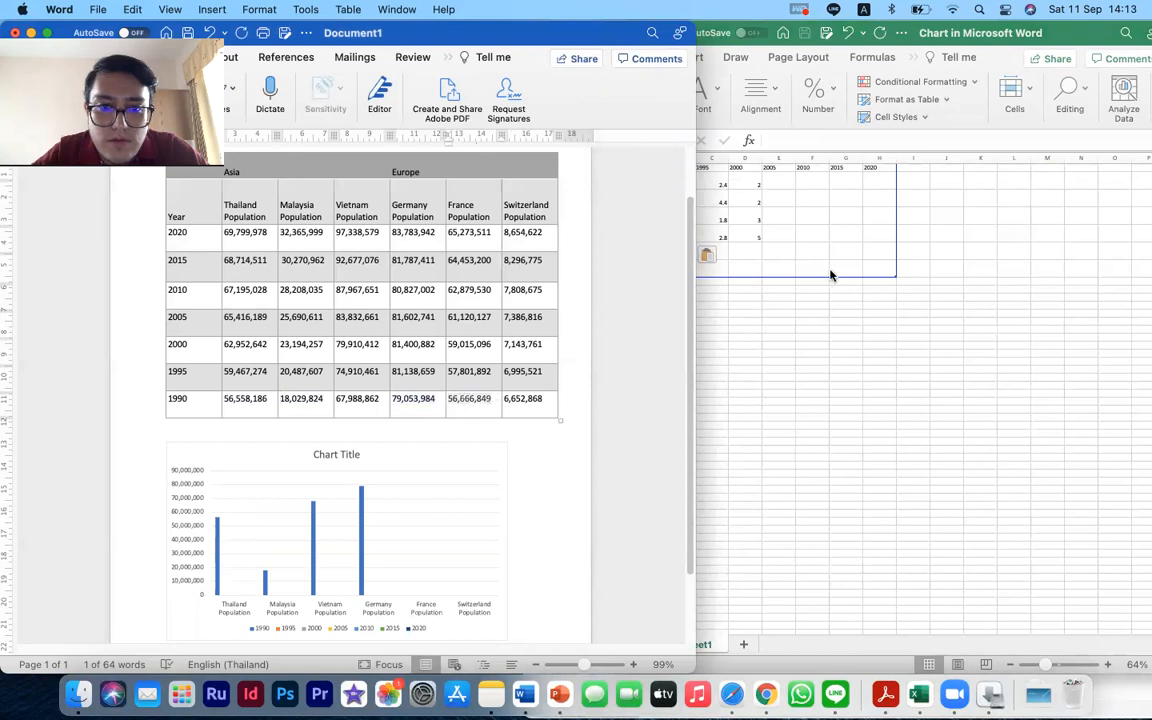
left_click(830, 275)
key("super+v")
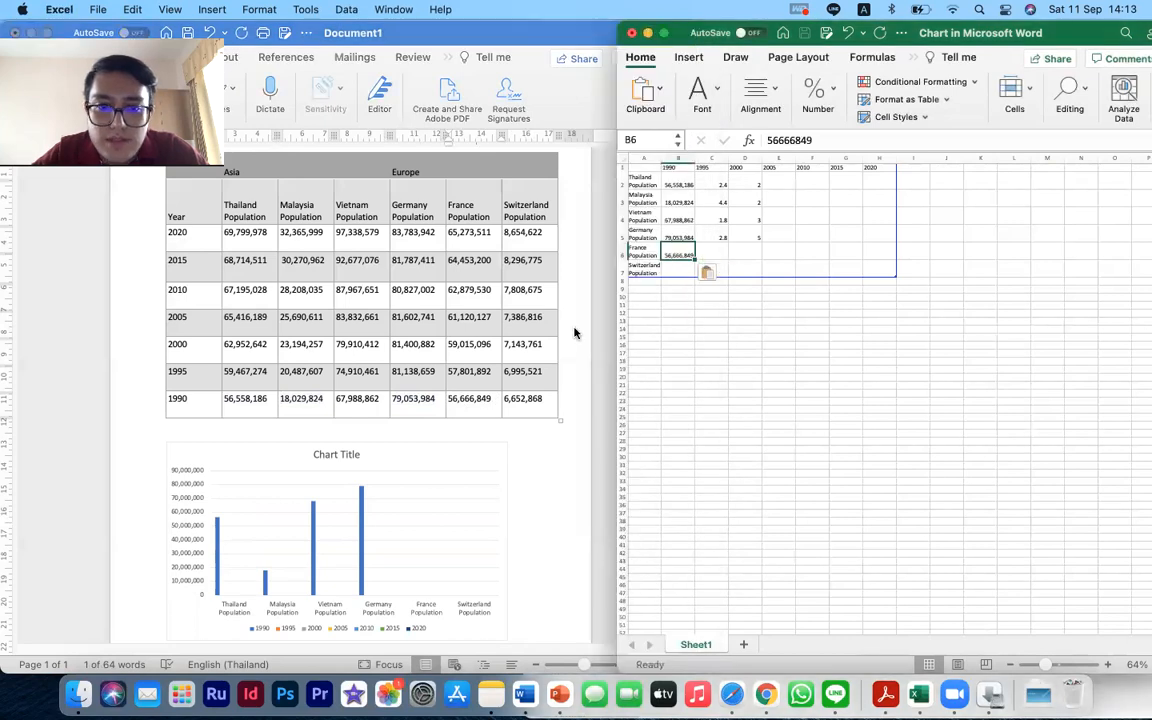
Copy Switzerland's 1990 population, 6,652,868, from the document table into cell B7.
left_click(575, 333)
left_click_drag(504, 399, 540, 402)
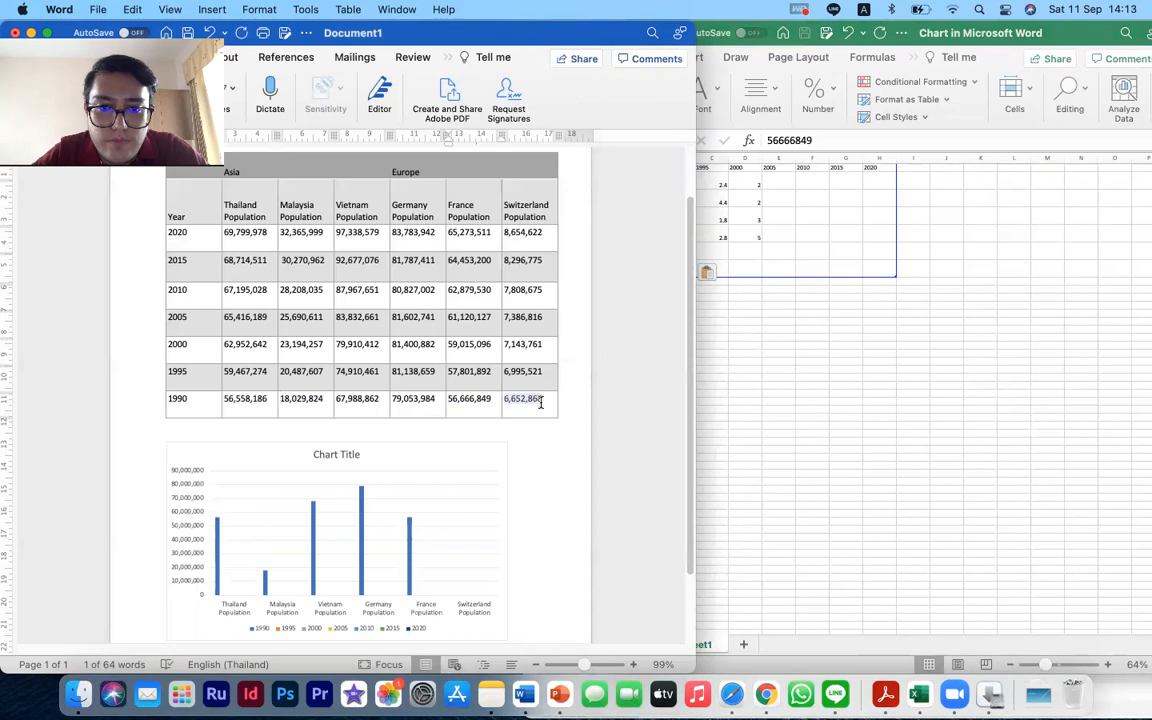
key("super+c")
left_click(788, 340)
left_click(677, 270)
key("super+v")
Copy Thailand's 1995 population, 59,467,274, from the document table into cell C2.
left_click(718, 184)
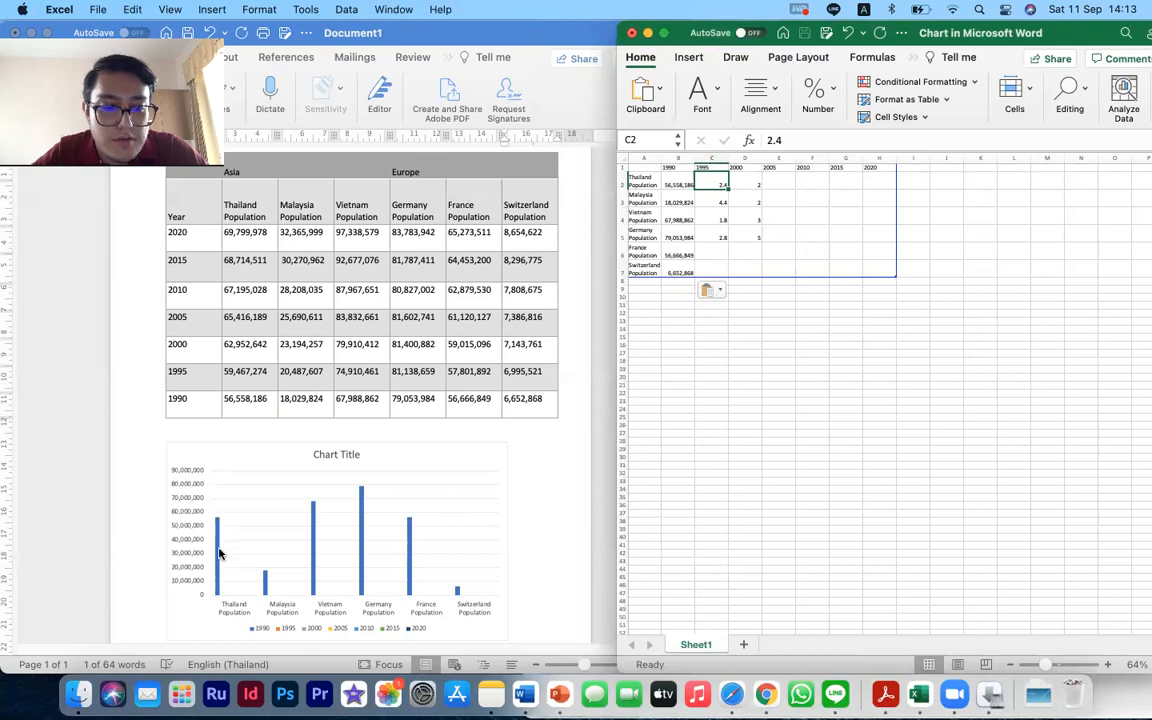
left_click(230, 378)
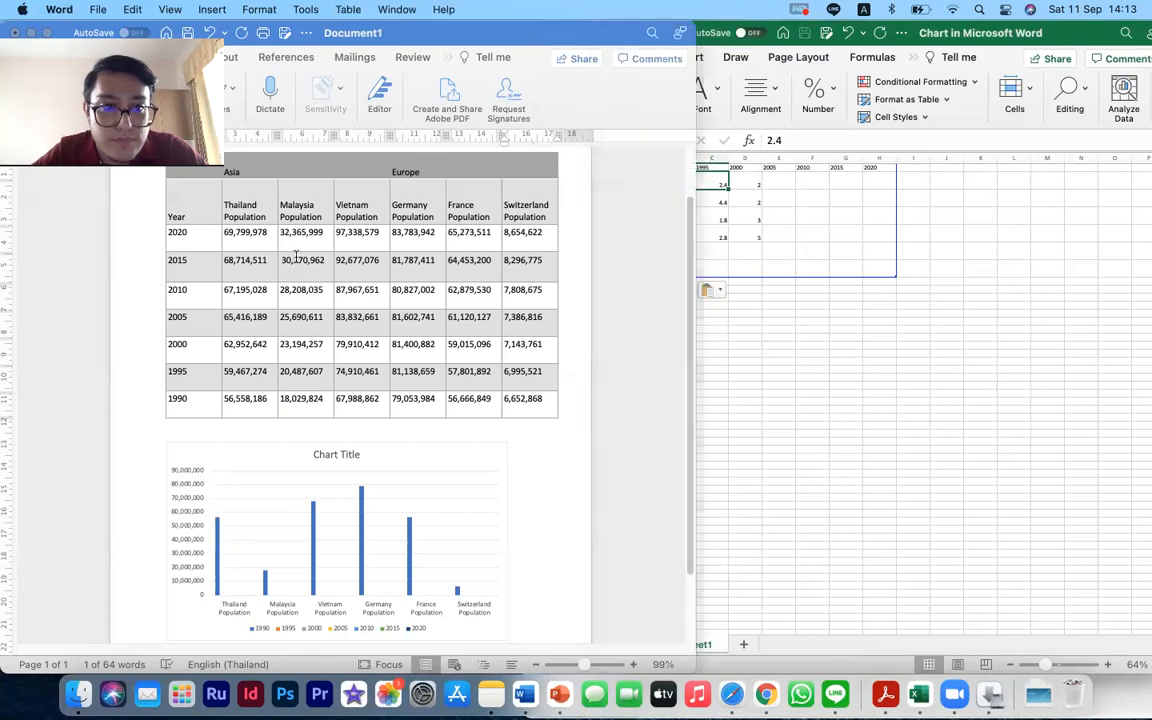
left_click_drag(226, 371, 266, 371)
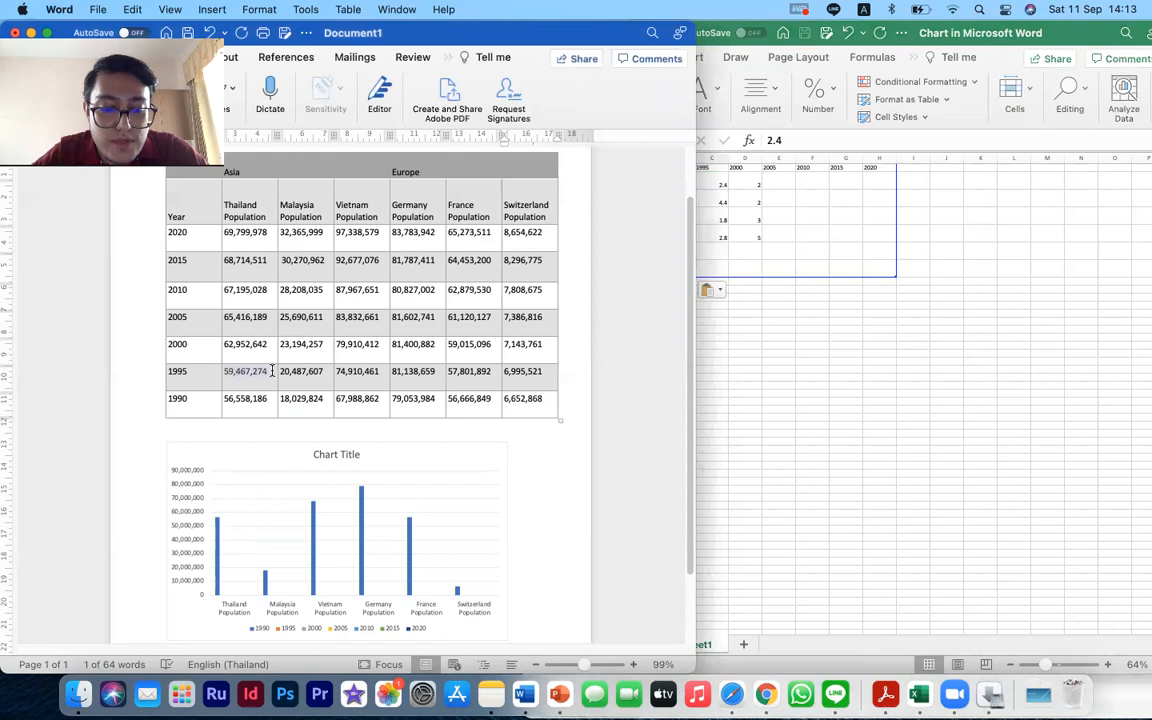
left_click(818, 230)
key("super+v")
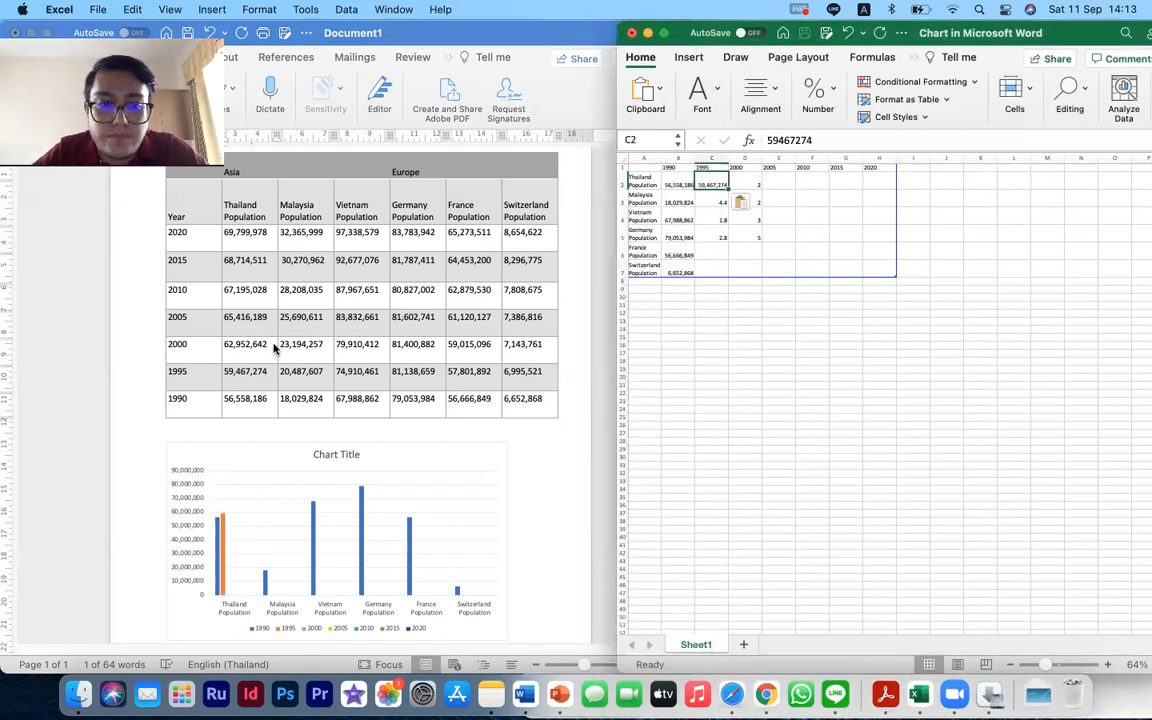
Copy Malaysia's 1995 population, 20,487,607, from the document table into cell C3.
left_click(711, 200)
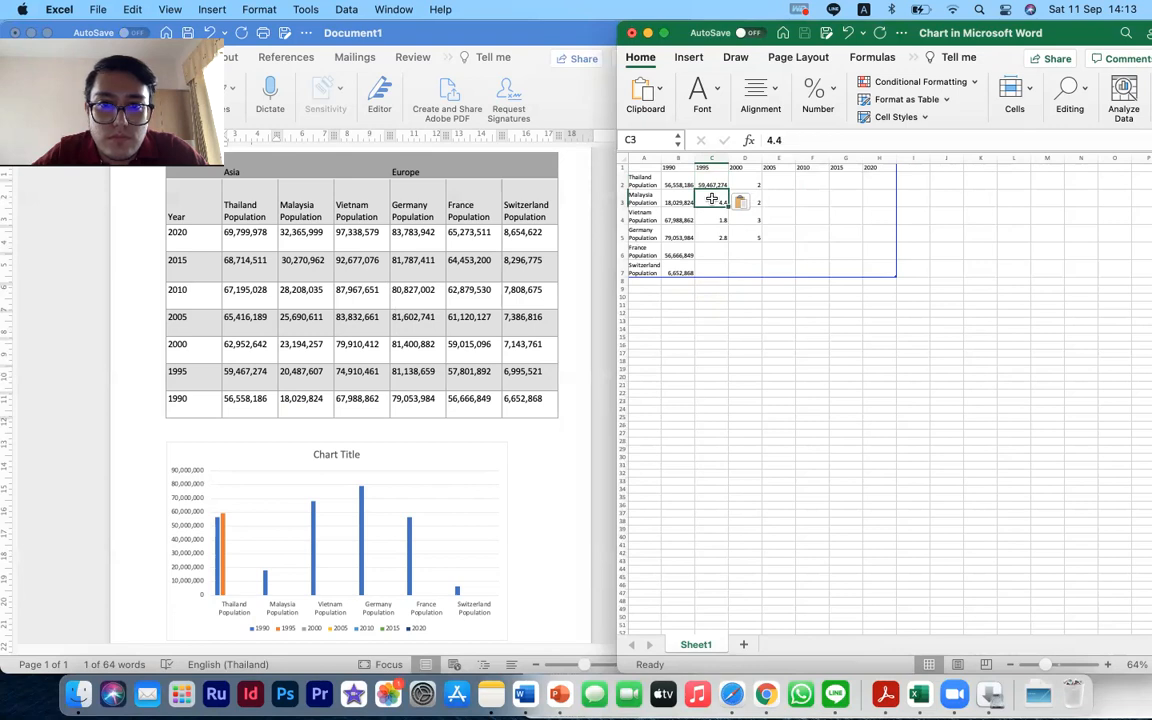
left_click(258, 353)
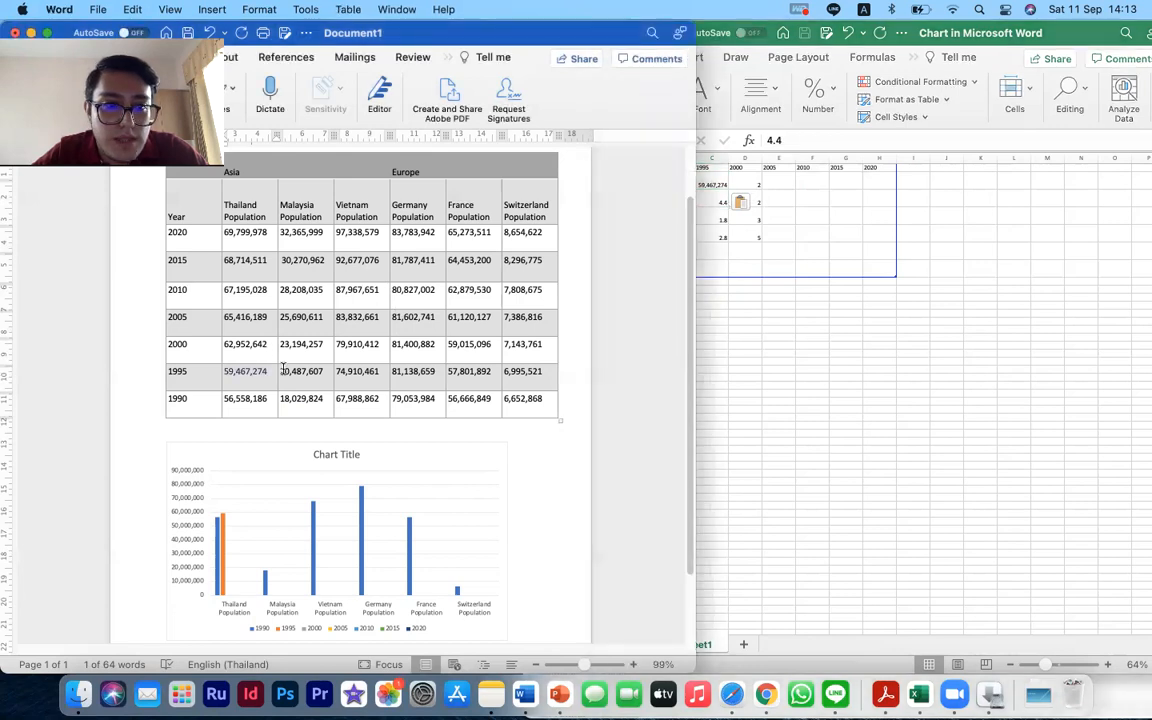
left_click(283, 369)
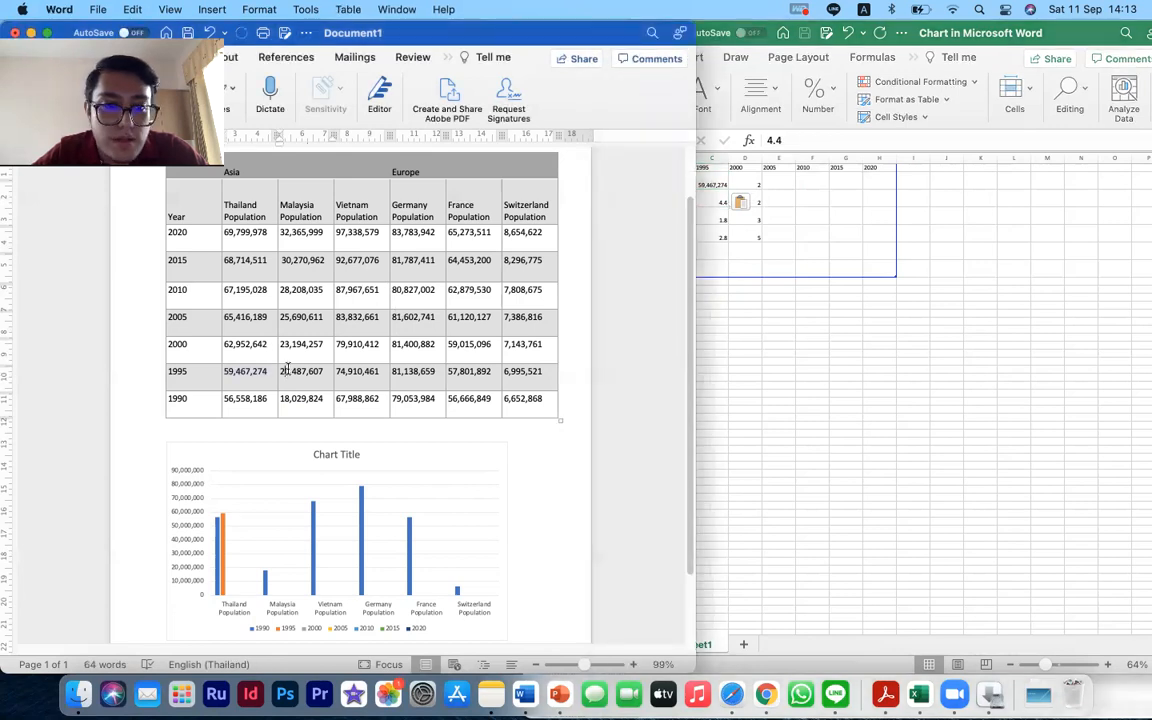
left_click_drag(286, 369, 343, 371)
left_click(325, 375)
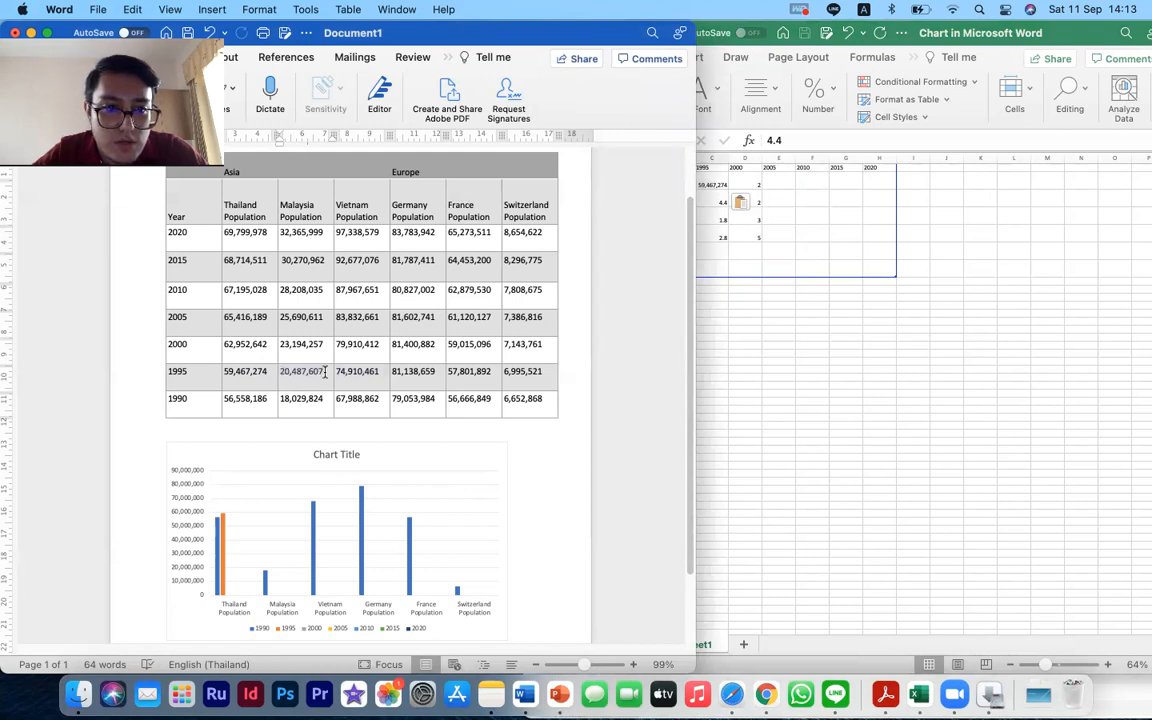
key("super+c")
left_click(742, 218)
key("super+v")
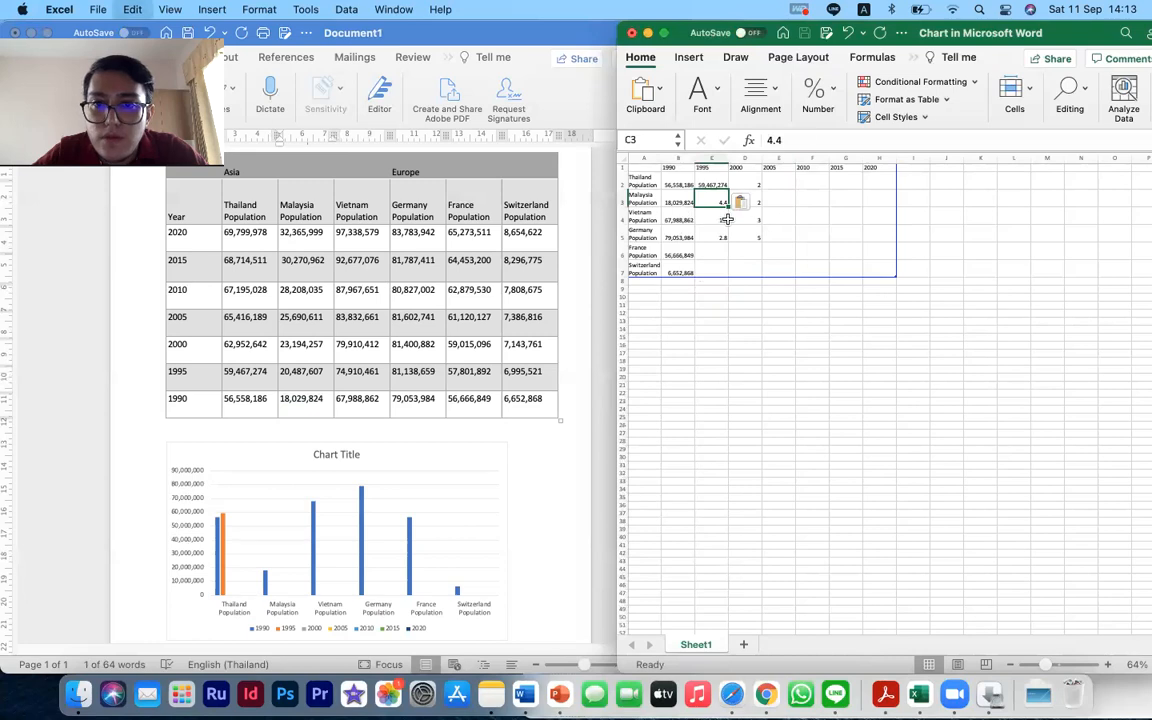
Copy Vietnam's 1995 population, 74,910,461, from the document table into cell C4.
left_click(727, 220)
left_click(343, 381)
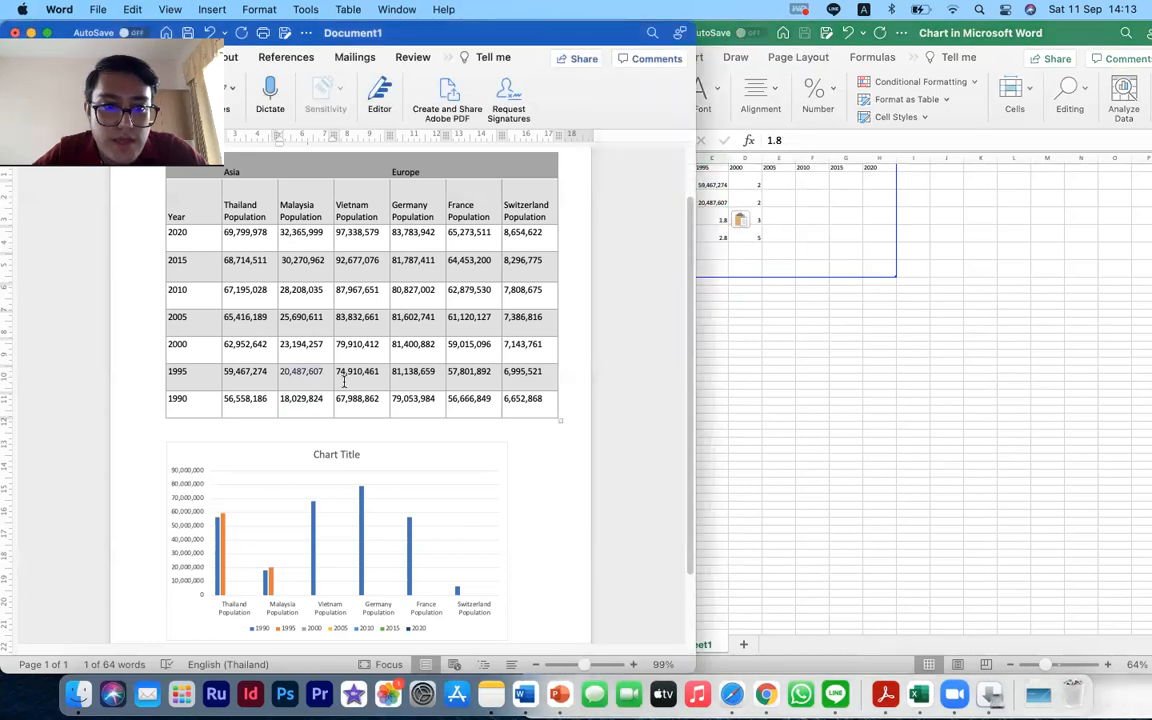
left_click_drag(337, 374, 369, 373)
key("super+c")
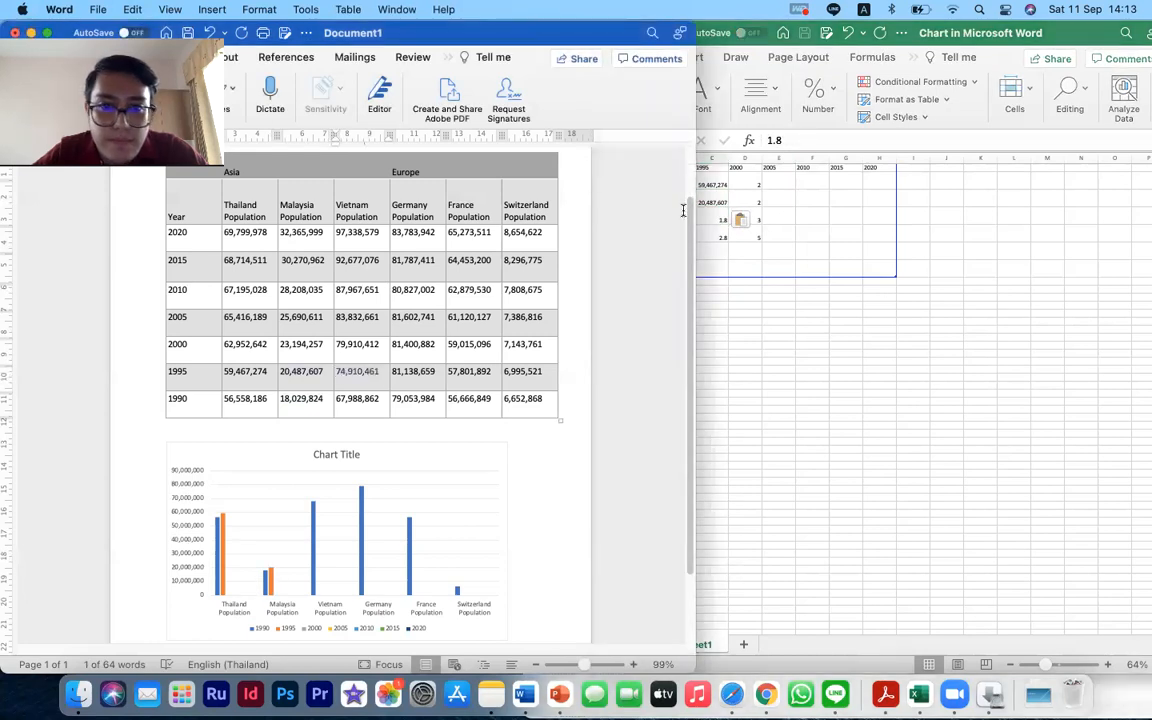
left_click(718, 222)
key("super+v")
Copy Germany's 1995 population, 81,138,659, from the document table into cell C5.
left_click(718, 234)
left_click(421, 380)
left_click_drag(394, 370, 415, 370)
key("super+c")
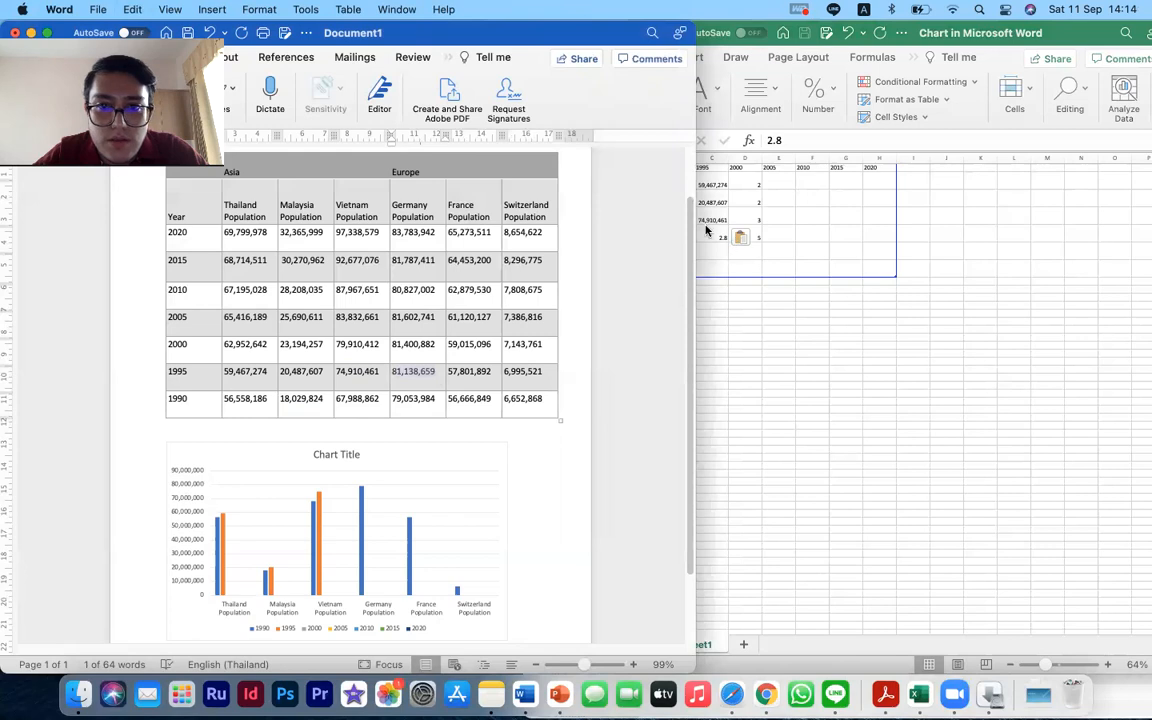
left_click(712, 238)
key("super+v")
Copy France's 1995 population, 57,801,892, from the document table into cell C6.
left_click(713, 250)
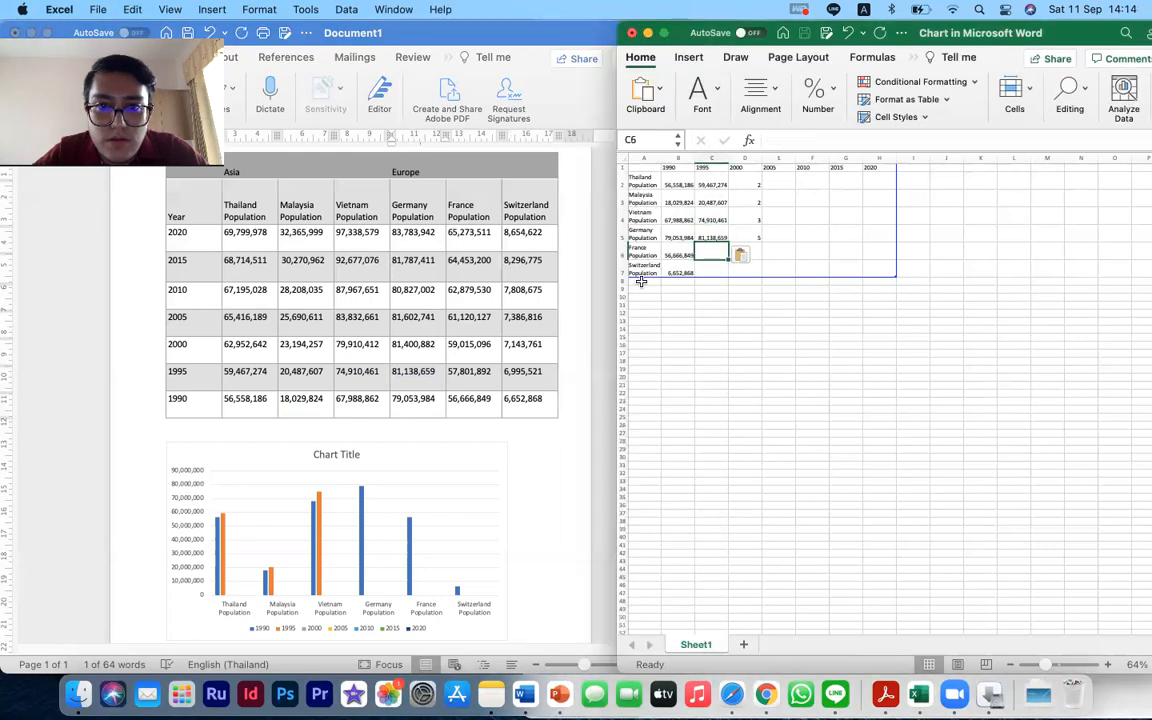
left_click(424, 390)
left_click_drag(448, 371, 497, 372)
key("super+c")
left_click(712, 251)
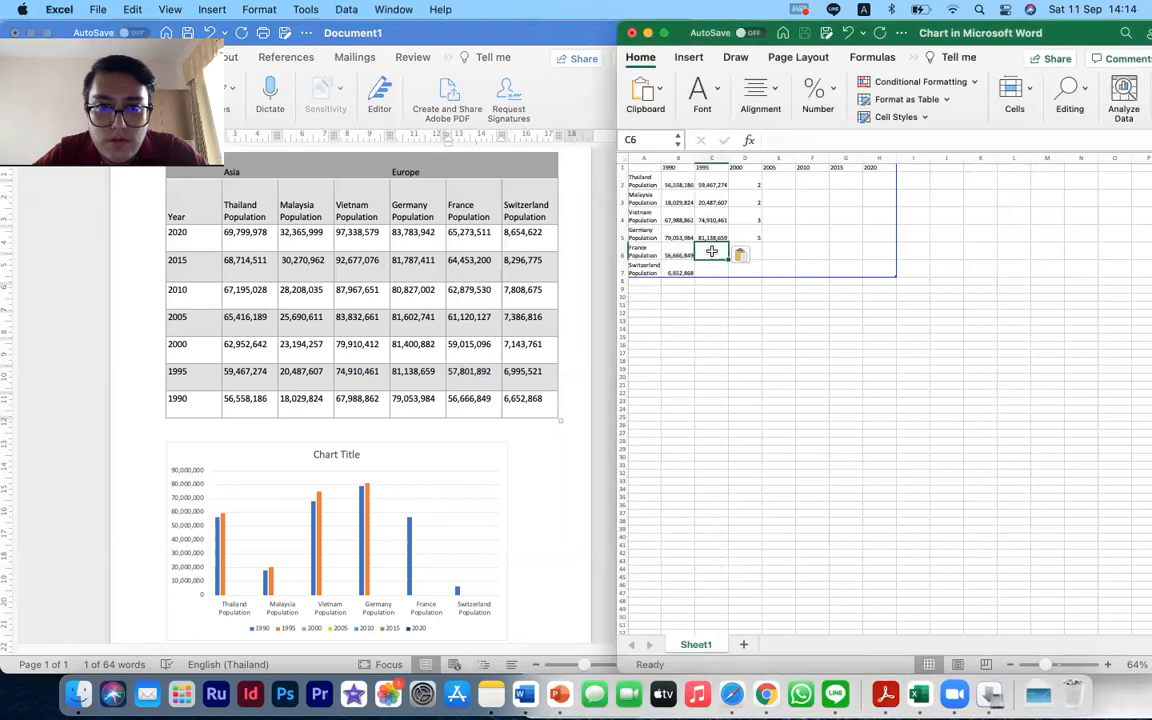
key("super+v")
Copy Switzerland's 1995 population, 6,995,521, from the document table into cell C7.
left_click(506, 372)
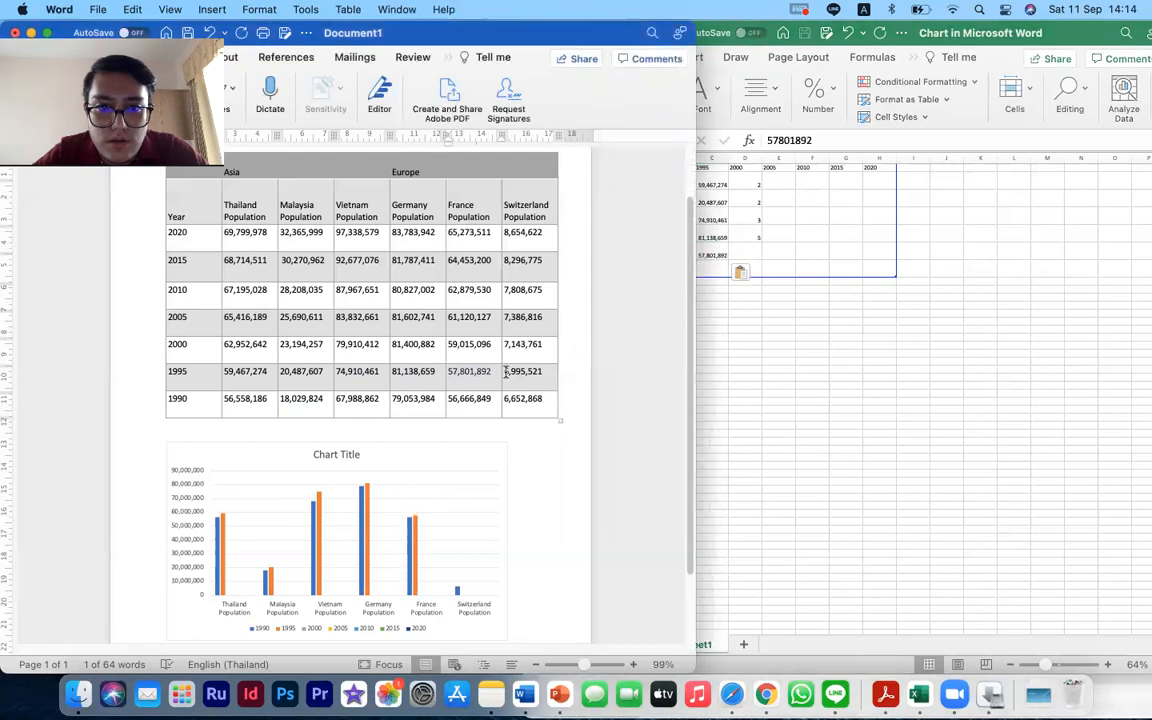
left_click_drag(506, 372, 550, 371)
key("super+c")
left_click(753, 237)
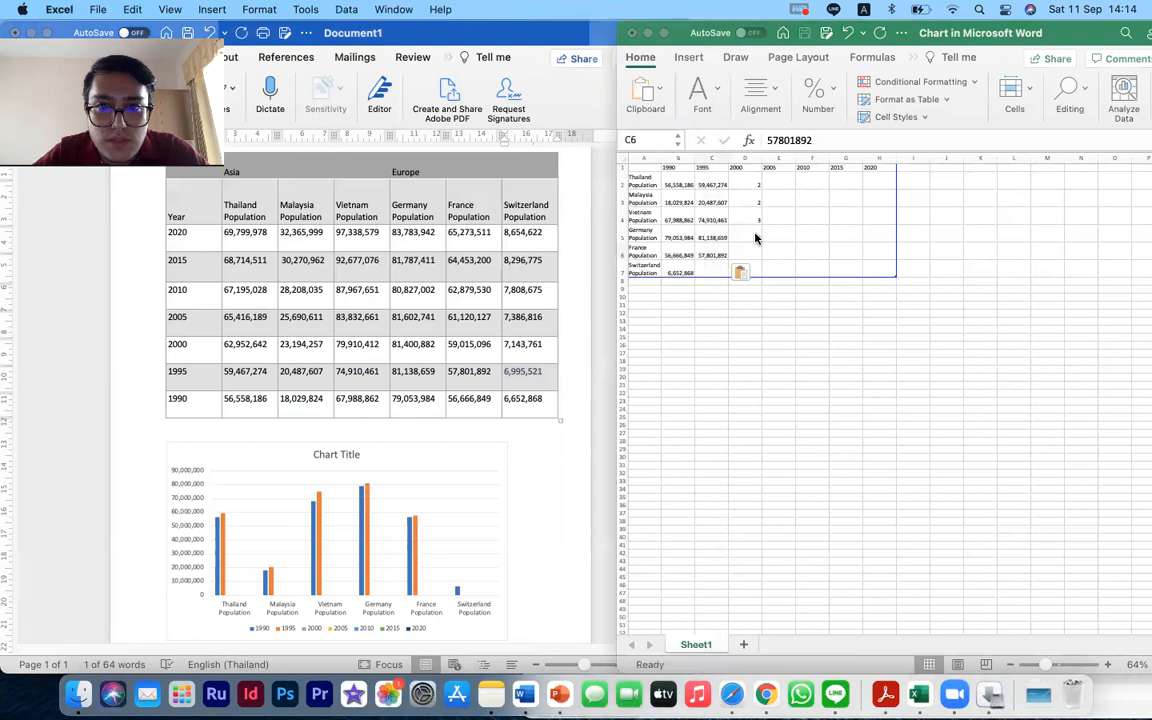
left_click(712, 272)
key("super+v")
Copy Thailand's 2000 population, 62,952,642, from the document table into cell D2.
left_click(747, 184)
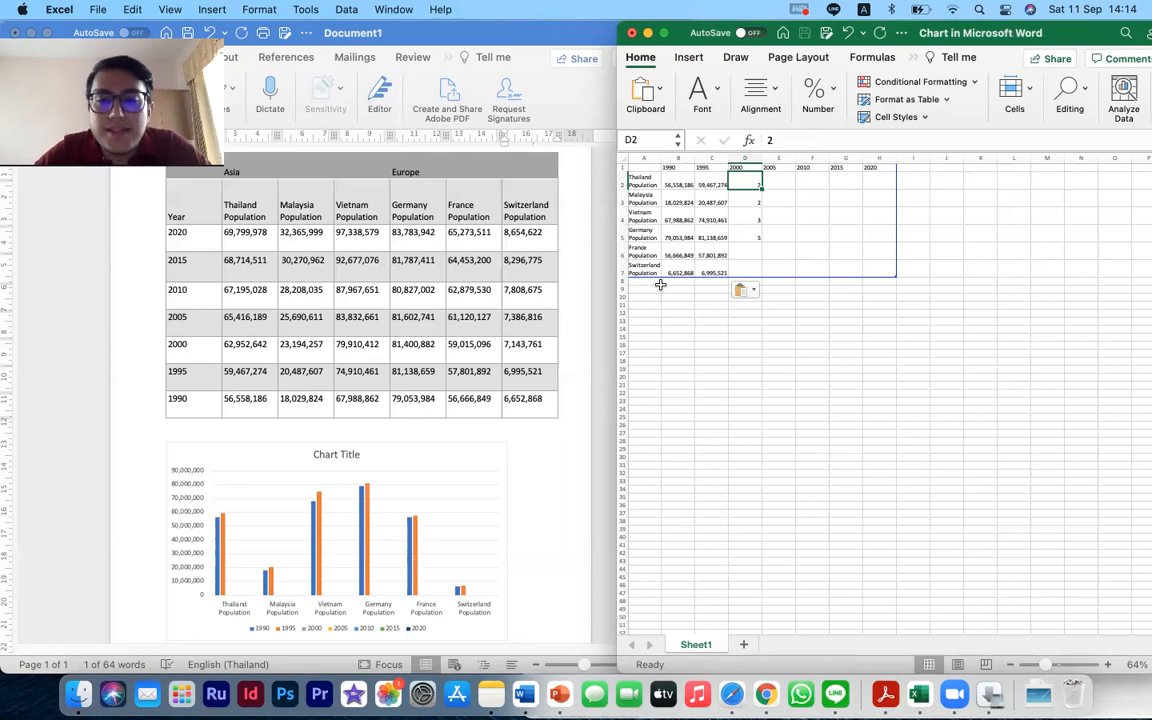
left_click(385, 318)
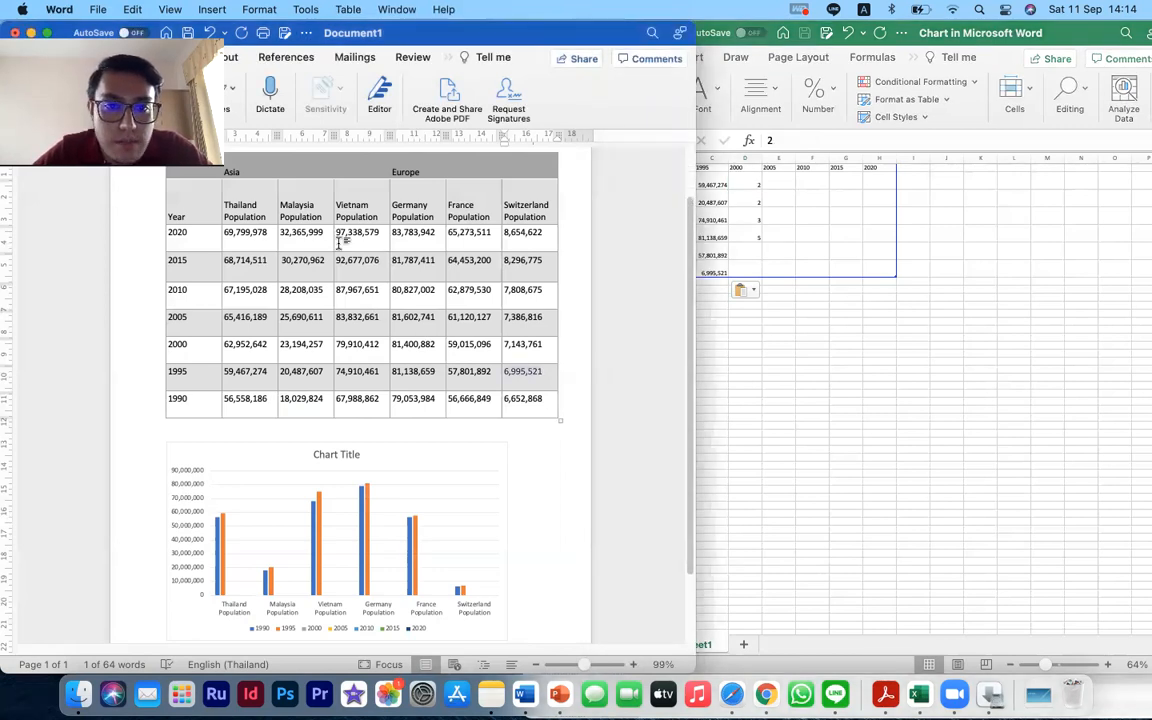
left_click_drag(224, 345, 267, 344)
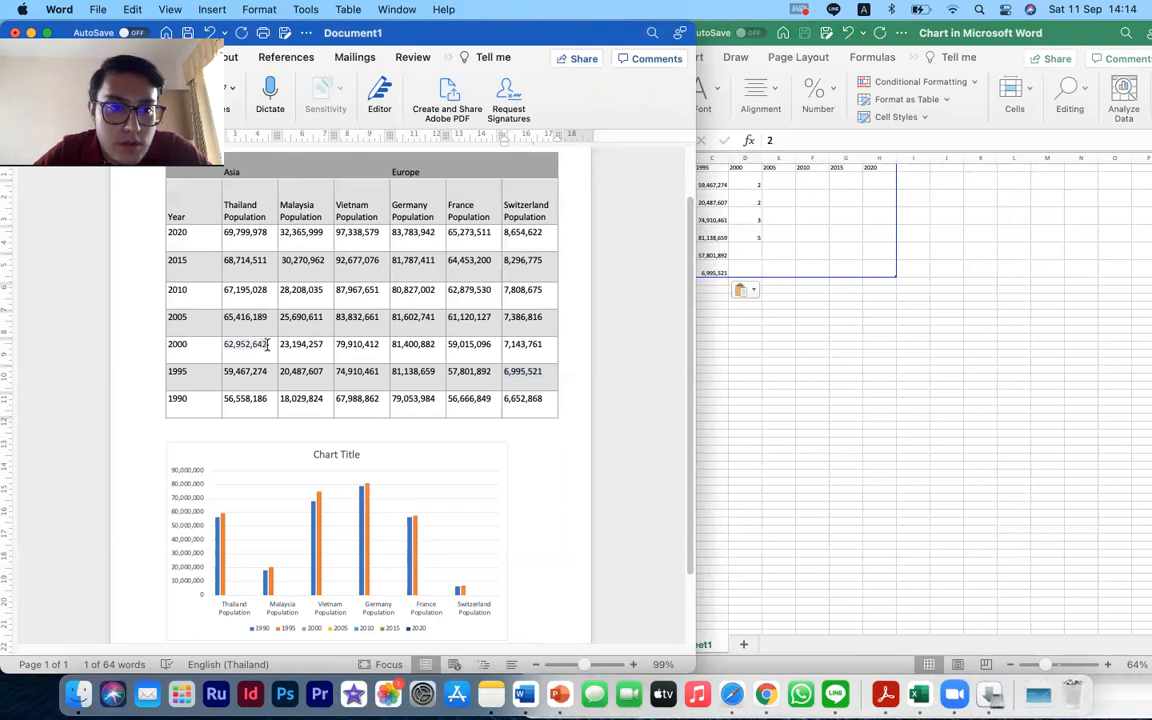
left_click(784, 195)
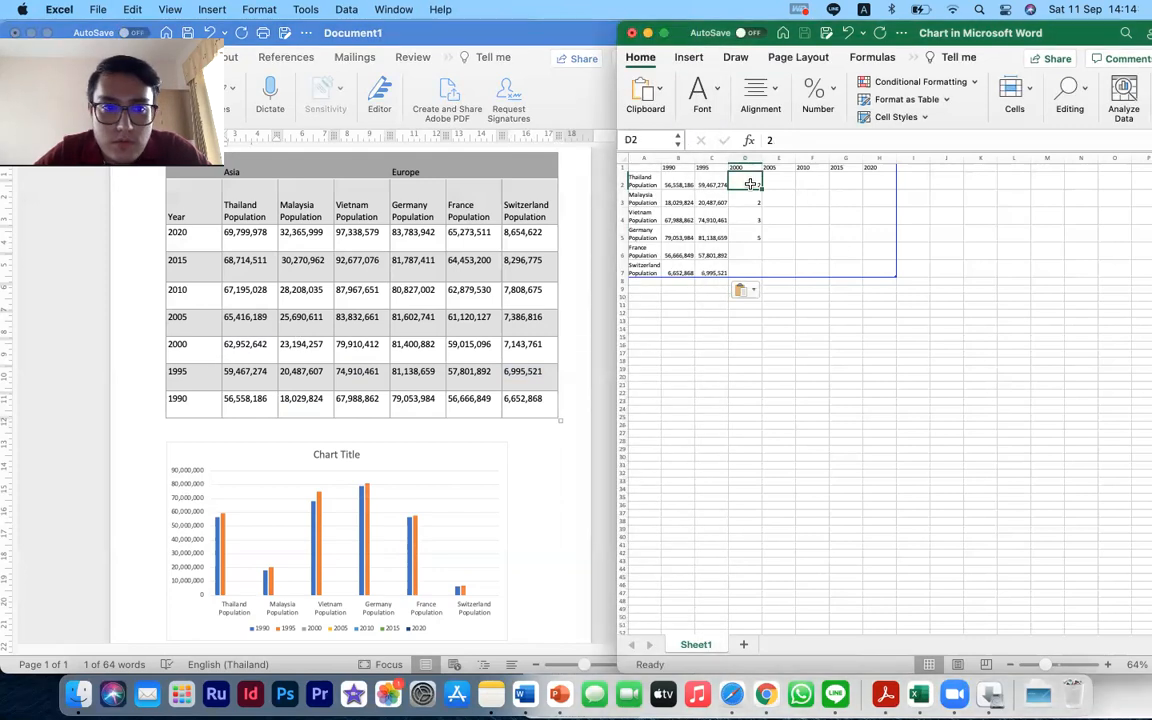
key("super+v")
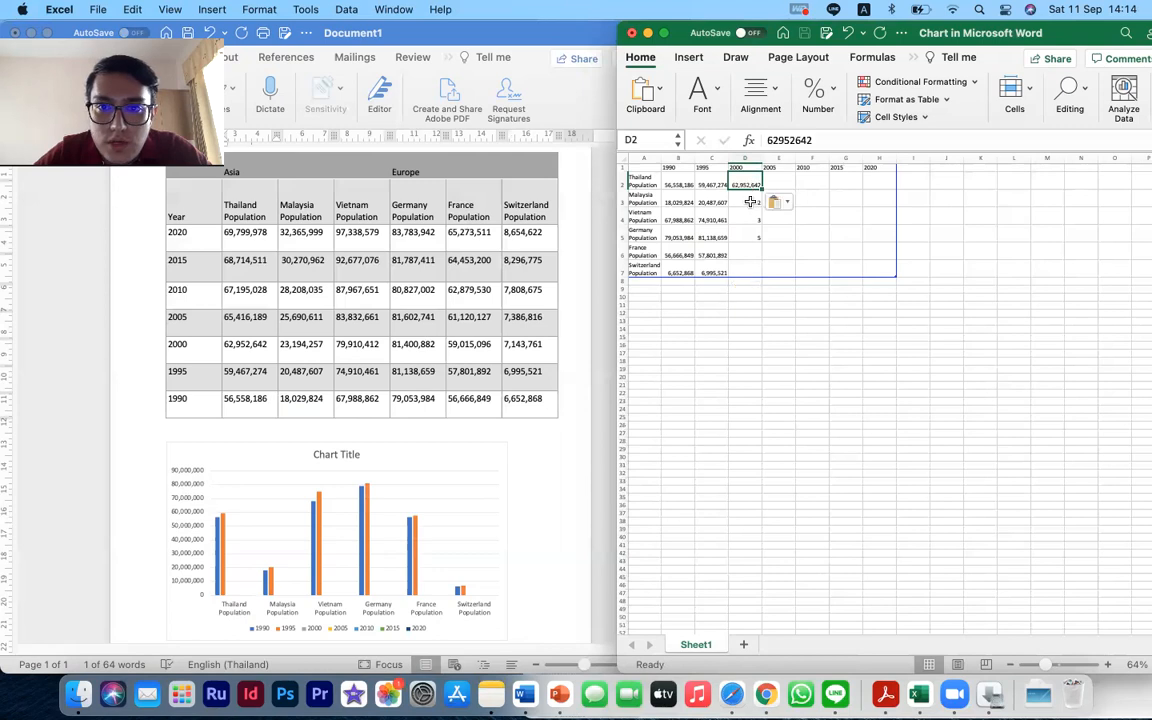
Copy Malaysia's figure from the 1995 row, 20,487,607, into cell D3 of the 2000 column.
left_click(287, 372)
left_click_drag(281, 371, 323, 373)
key("super+c")
left_click(750, 200)
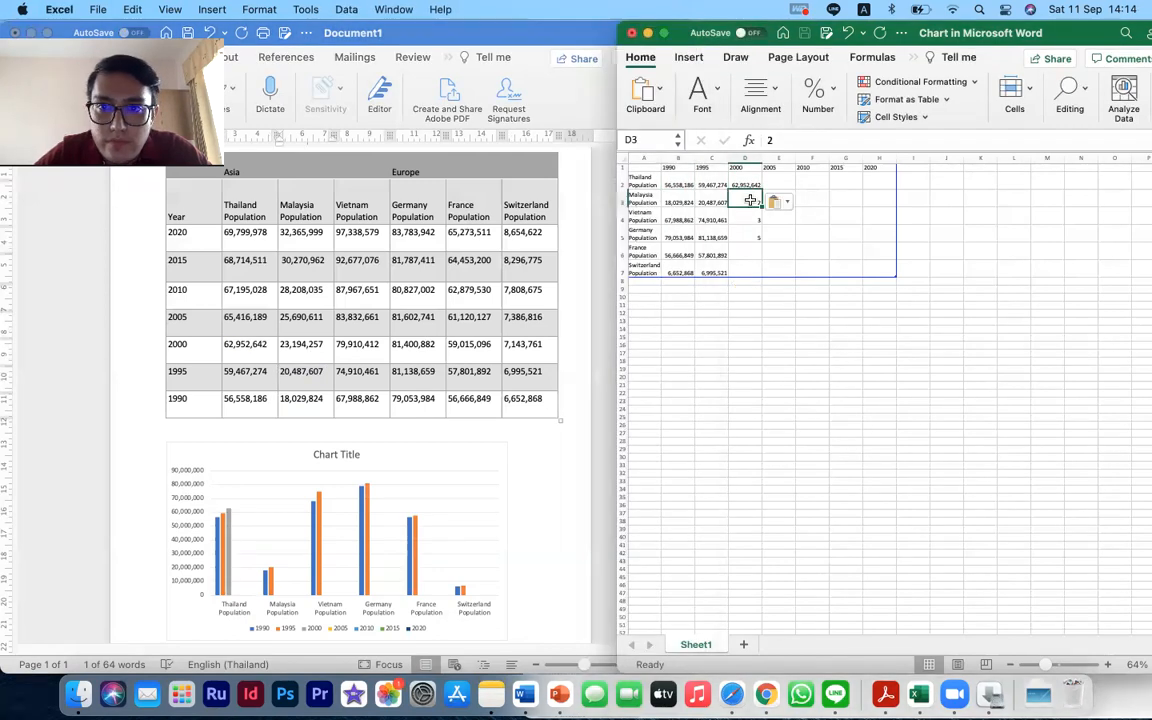
key("super+v")
Copy Vietnam's figure from the 1995 row, 74,910,461, into cell D4 of the 2000 column.
left_click(290, 371)
left_click_drag(334, 371, 381, 372)
key("super+c")
left_click(817, 232)
left_click(746, 220)
key("super+v")
Copy Germany's figure from the 1995 row, 81,138,659, into cell D5 of the 2000 column.
left_click(748, 233)
left_click(304, 360)
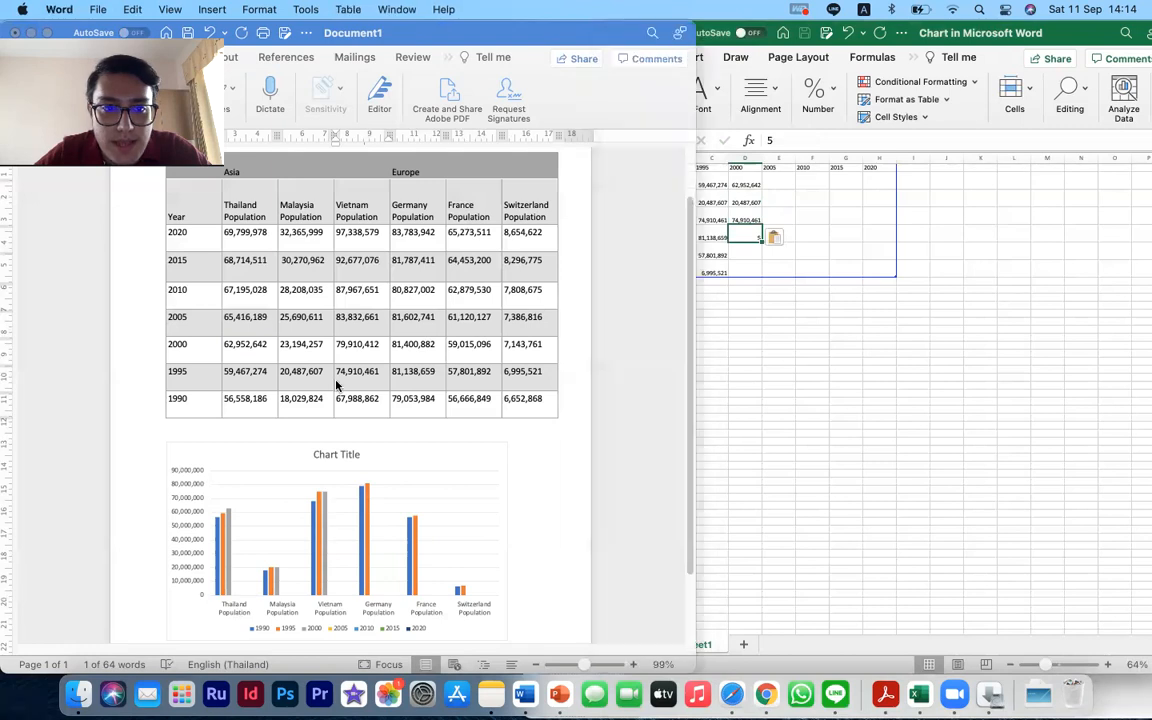
left_click_drag(392, 373, 439, 373)
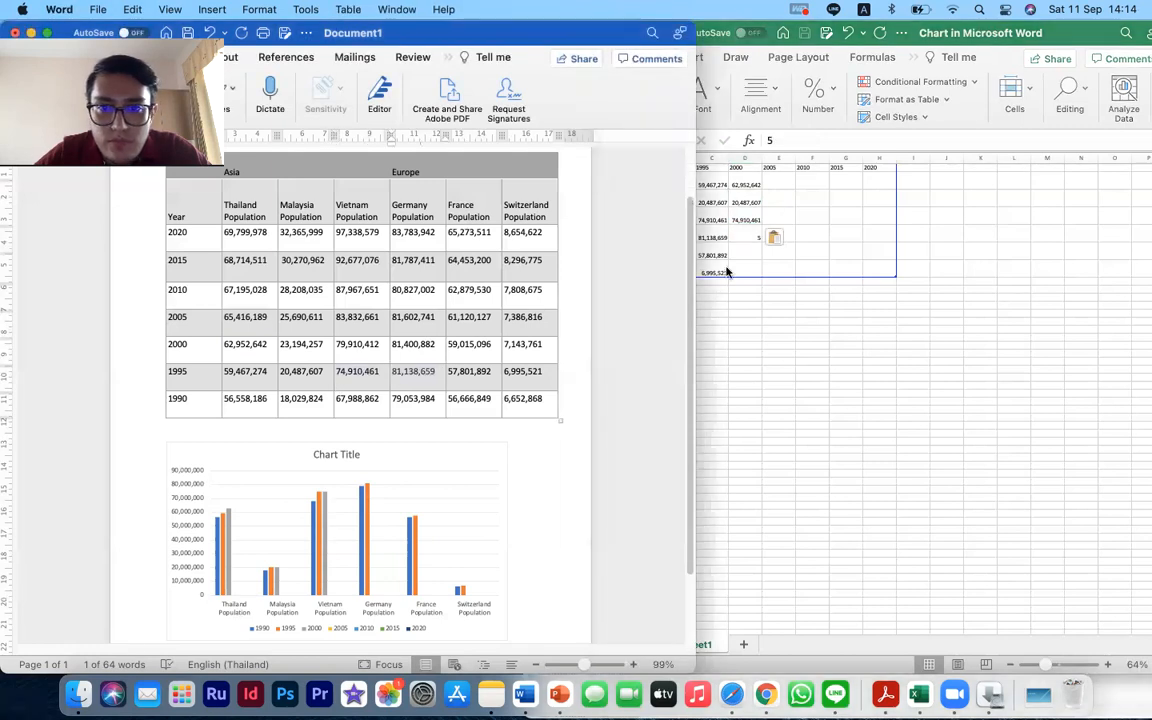
left_click(750, 237)
key("super+v")
Copy France's figure from the 1995 row, 57,801,892, into cell D6 of the 2000 column.
left_click(412, 368)
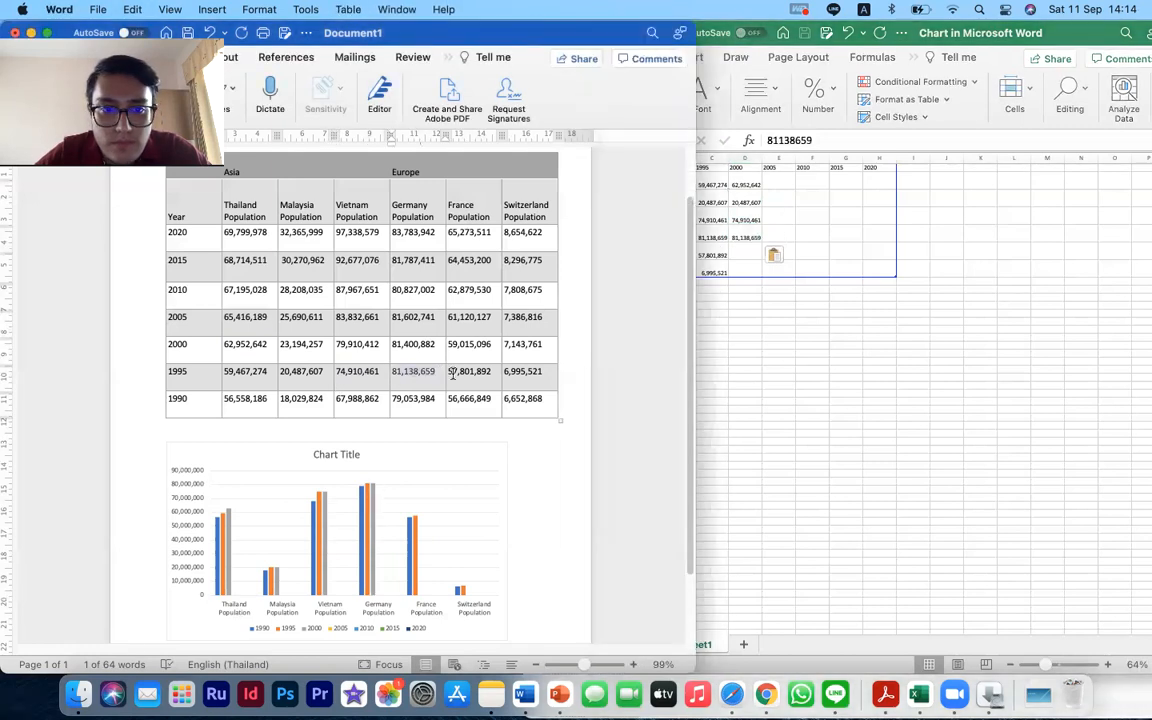
left_click_drag(449, 371, 507, 371)
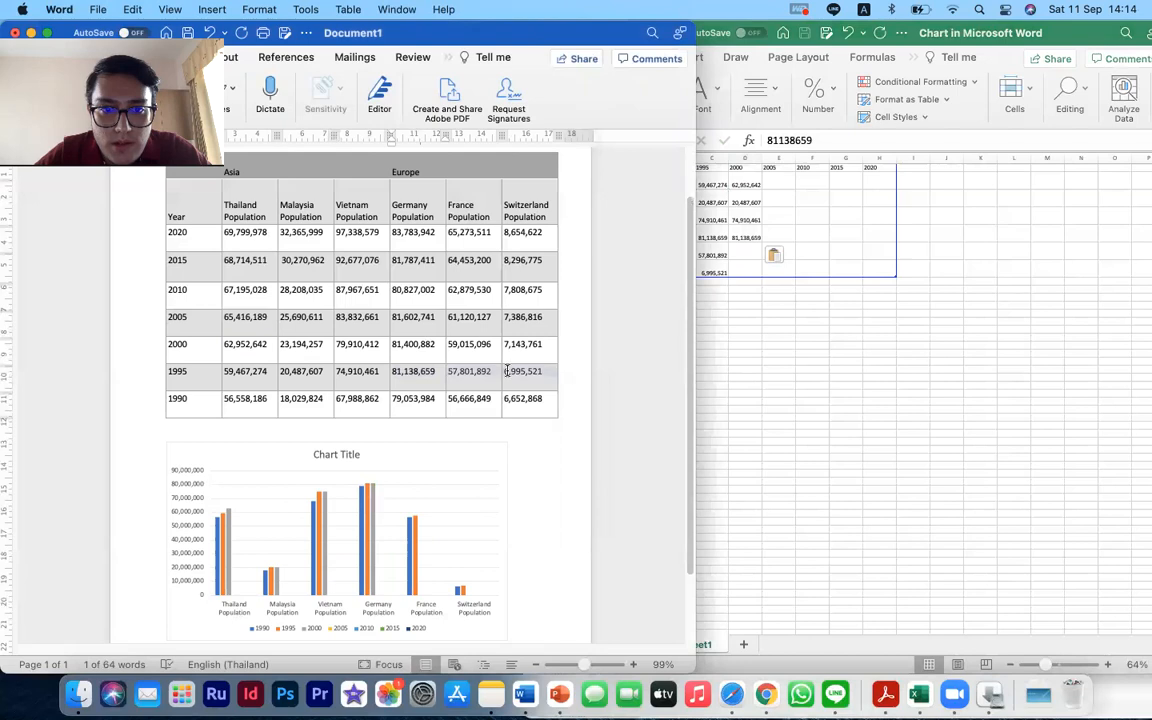
left_click(453, 373)
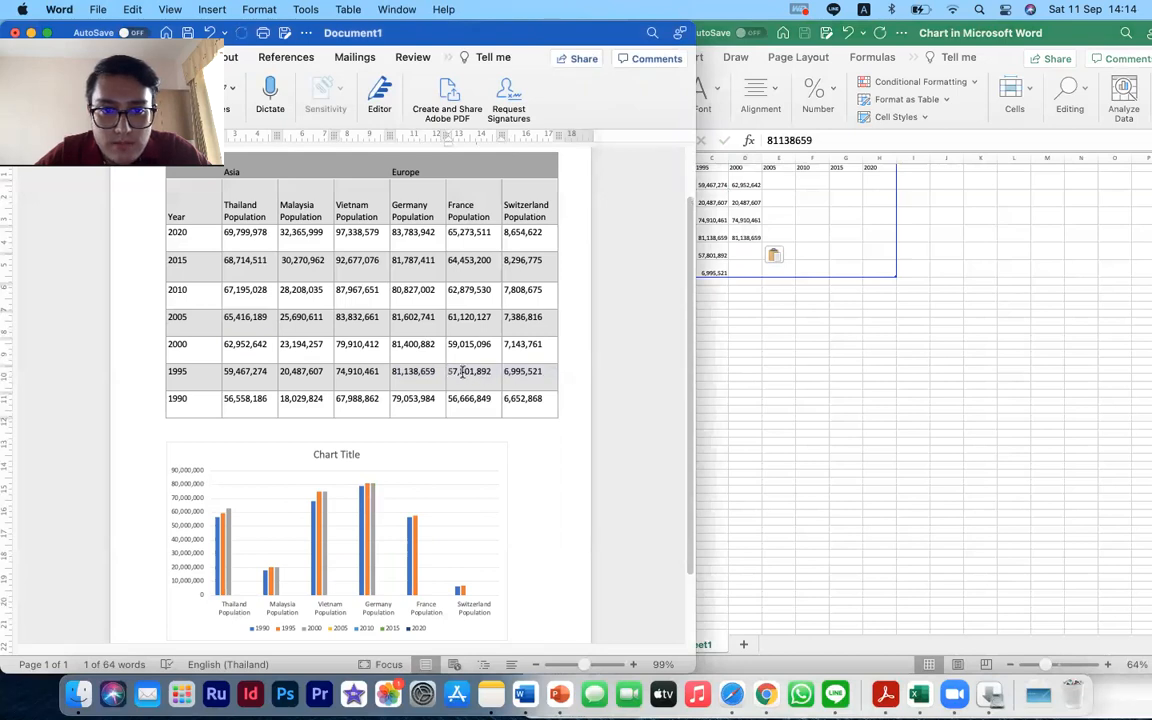
left_click(700, 187)
left_click(745, 256)
key("super+v")
Copy Switzerland's figure from the 1995 row, 6,995,521, into cell D7 of the 2000 column.
left_click(497, 379)
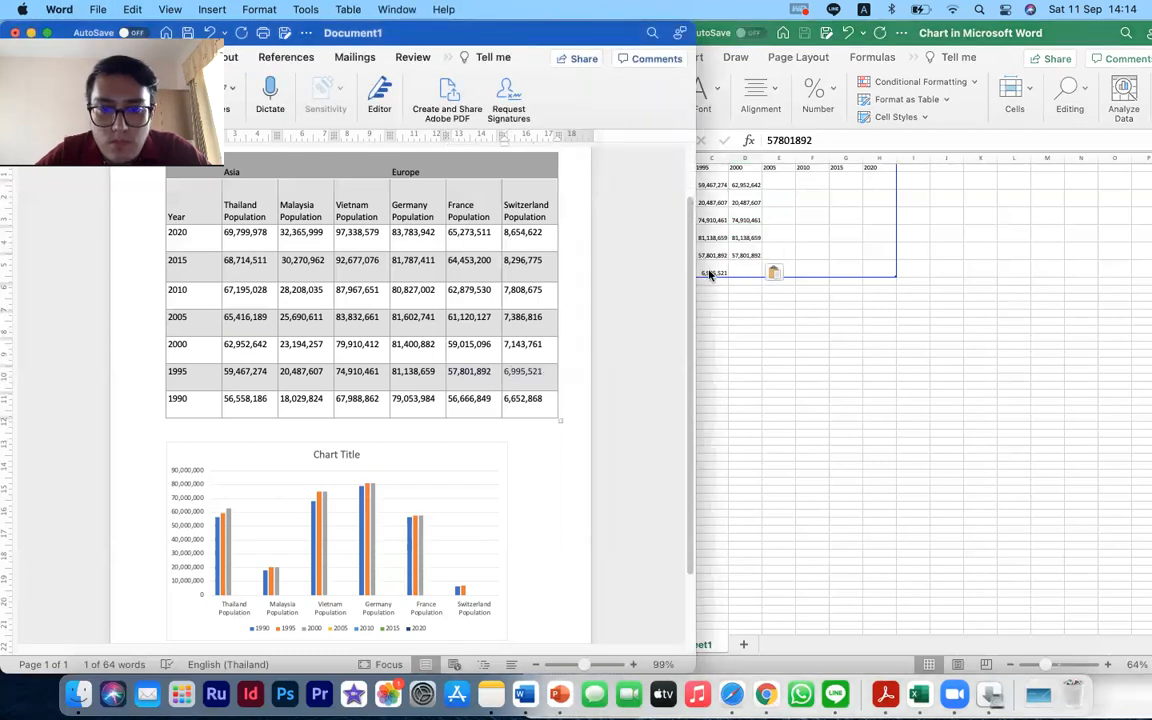
left_click(752, 268)
key("super+v")
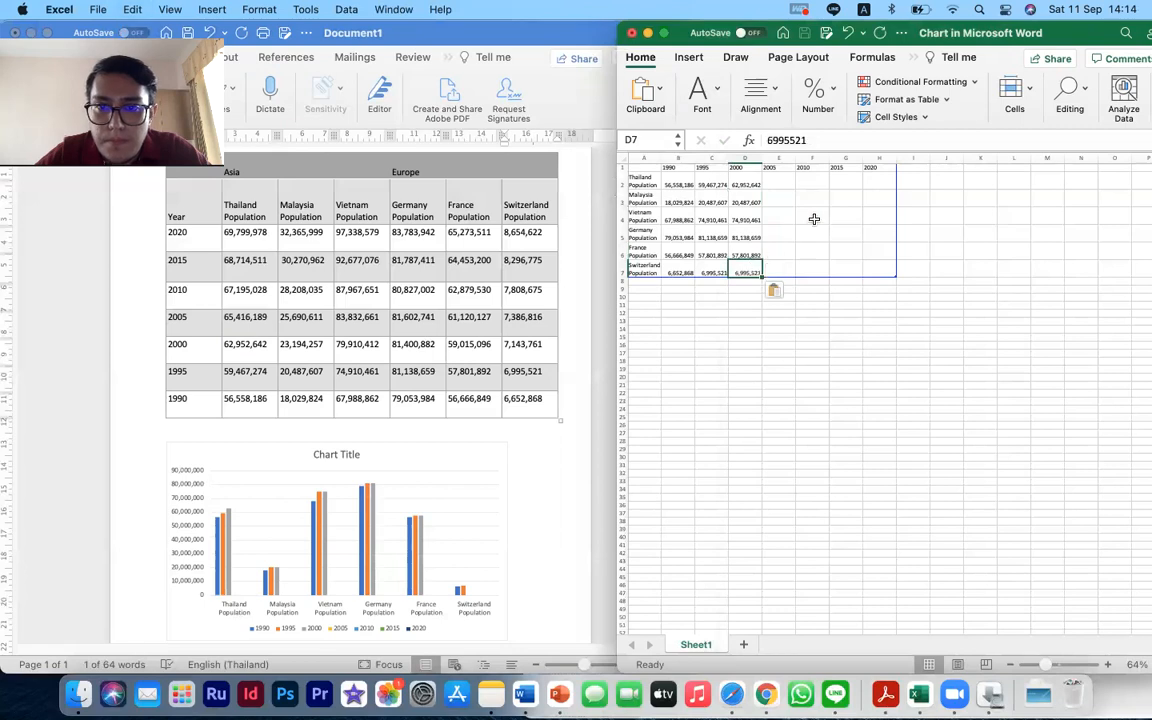
Copy Thailand's 2005 population, 65,416,189, from the document table into cell E2.
left_click(782, 180)
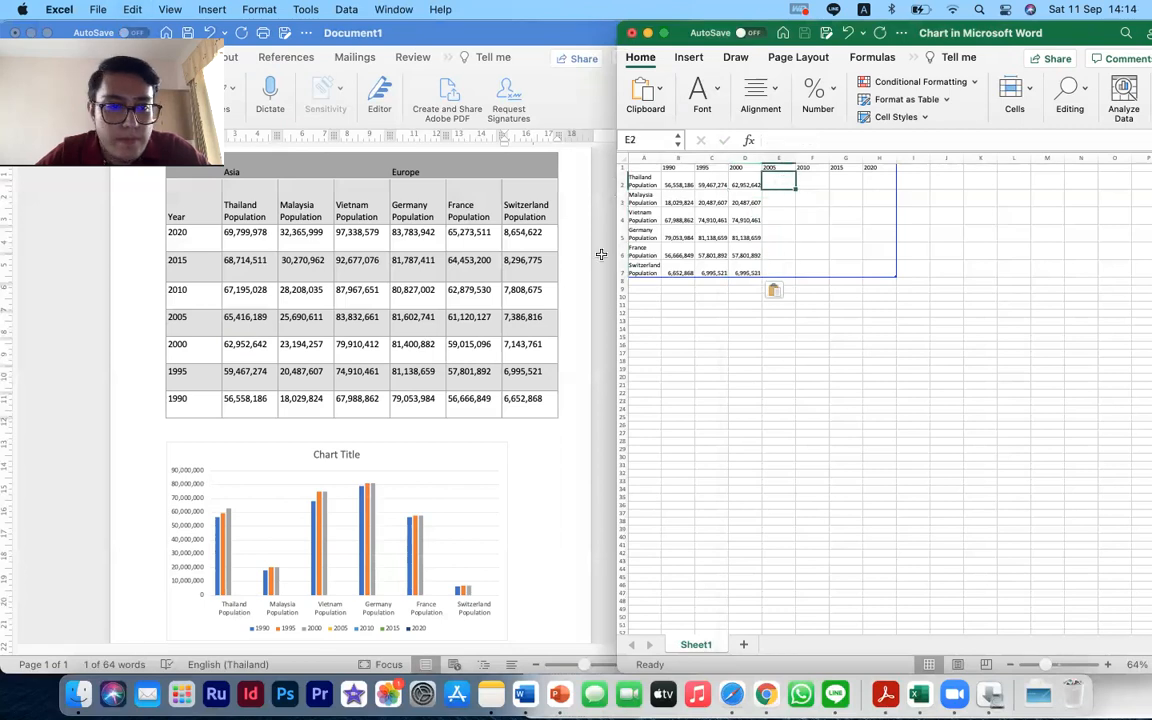
left_click(204, 292)
double_click(232, 317)
key("super+c")
left_click(777, 197)
key("super+v")
Copy Malaysia's 2005 population, 25,690,611, from the document table into cell E3.
left_click(295, 317)
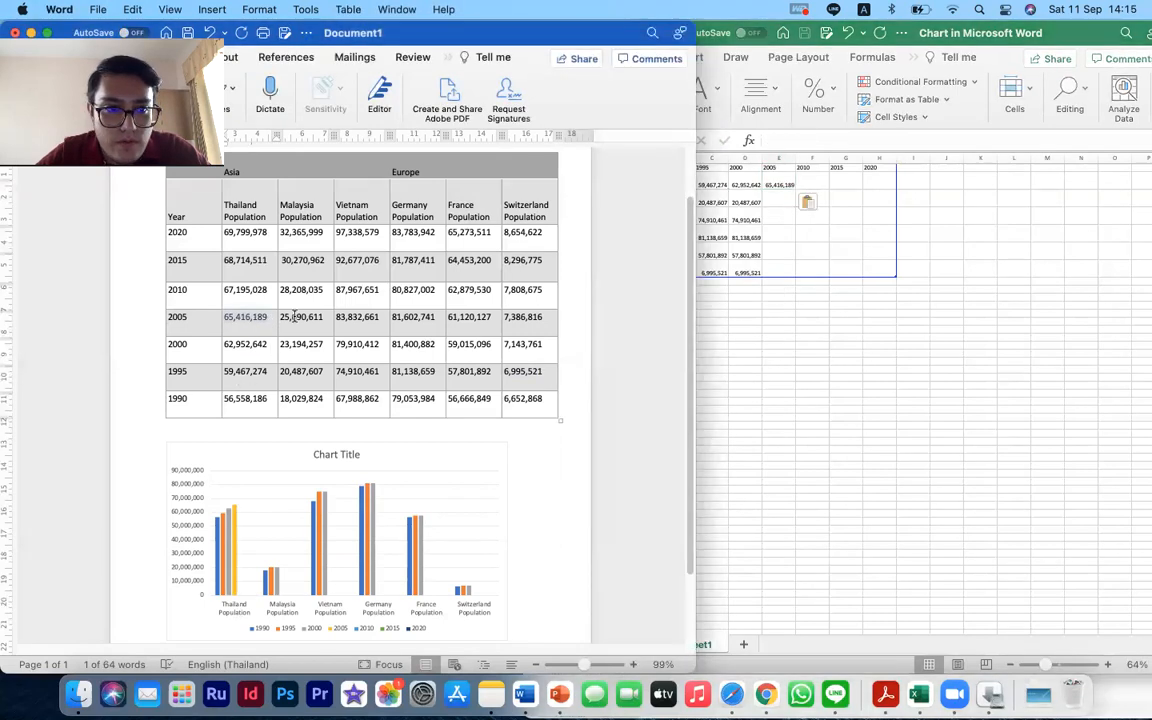
double_click(300, 317)
key("super+c")
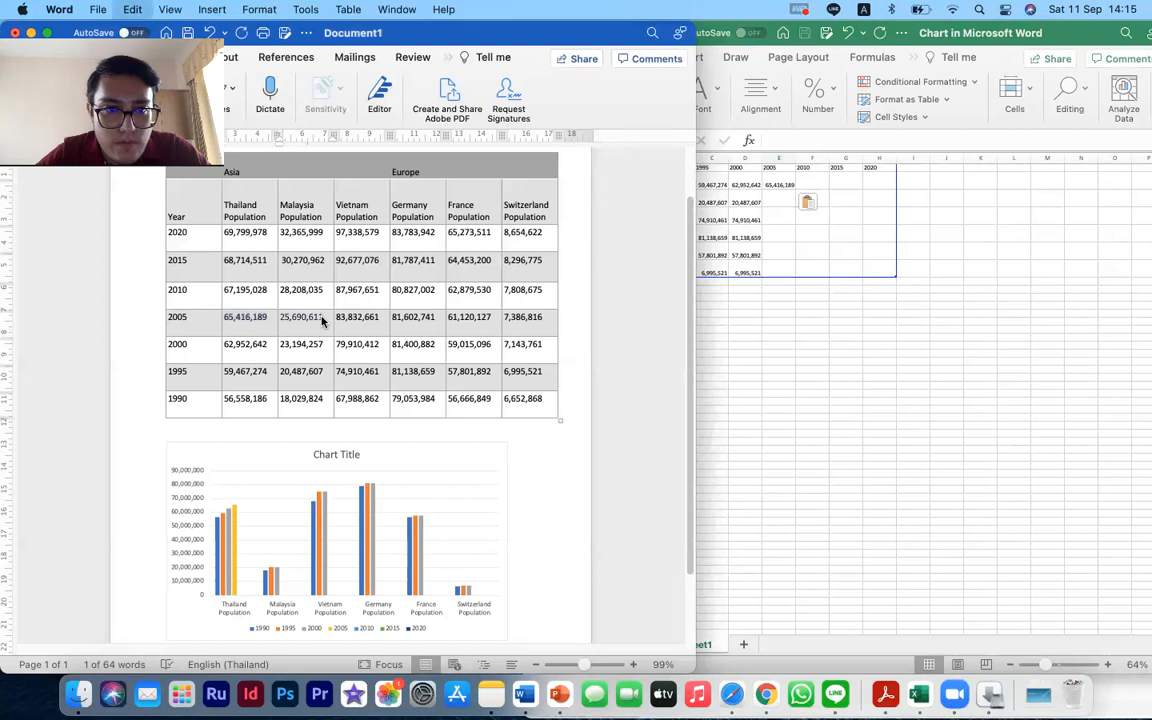
left_click(778, 204)
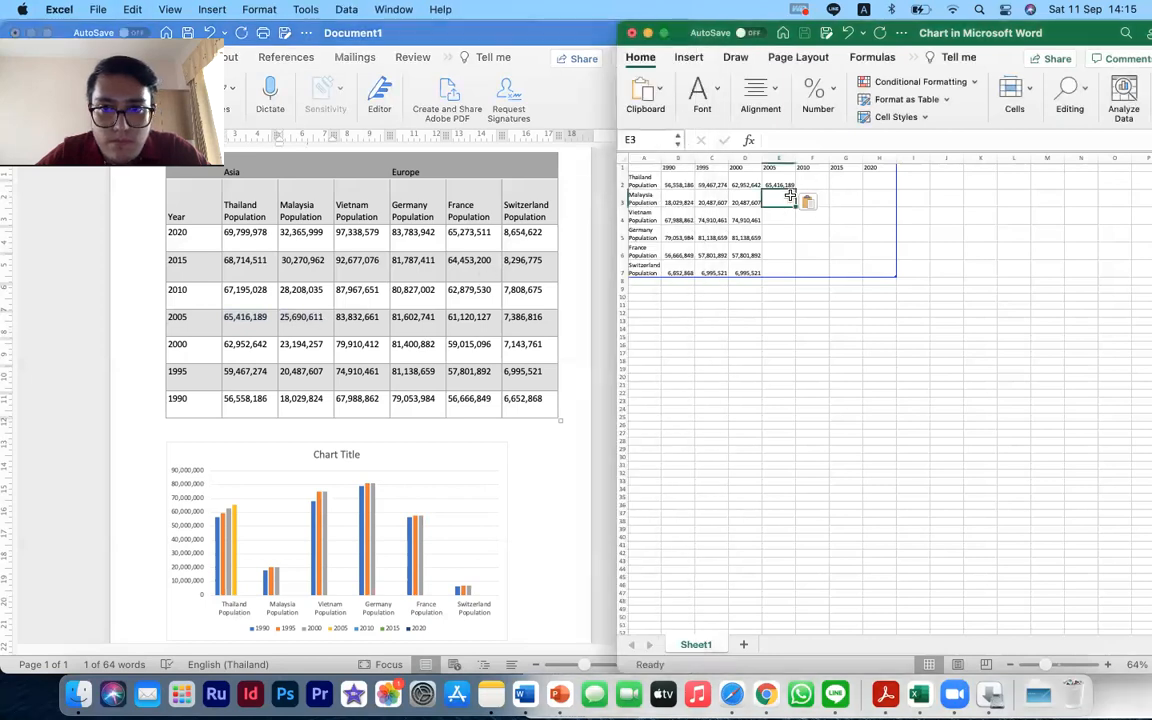
key("super+v")
Copy Vietnam's 2005 population, 83,832,661, from the document table into cell E4.
left_click(782, 219)
left_click(335, 325)
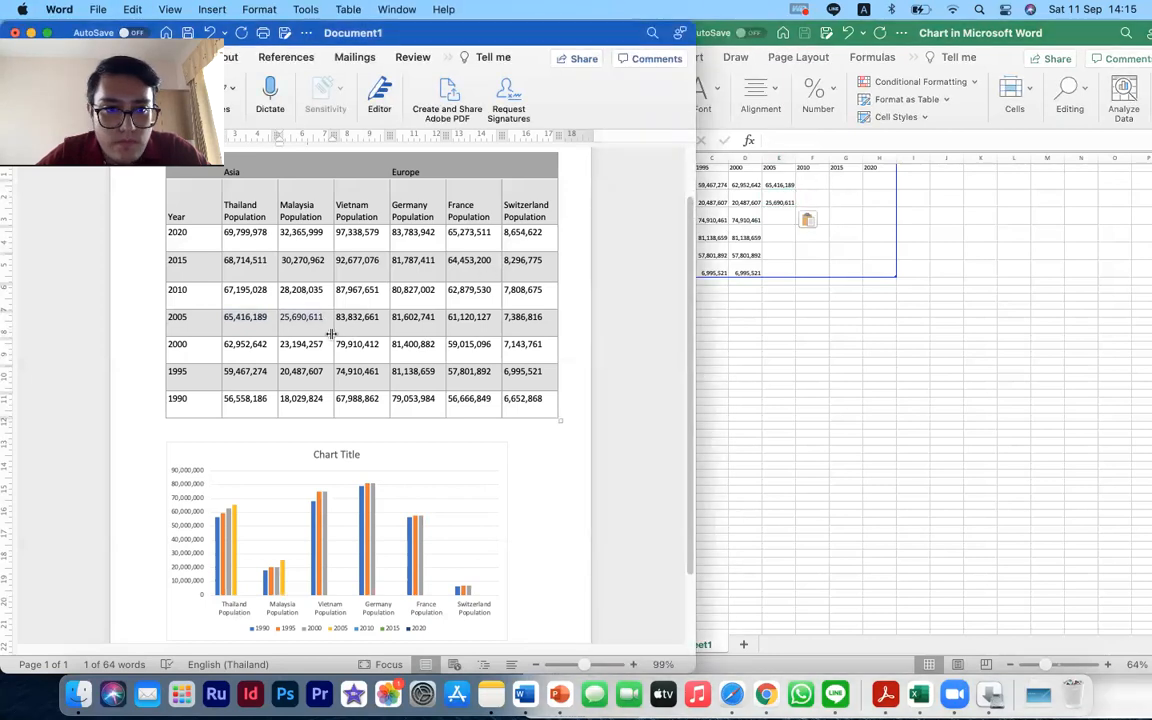
double_click(340, 316)
key("super+c")
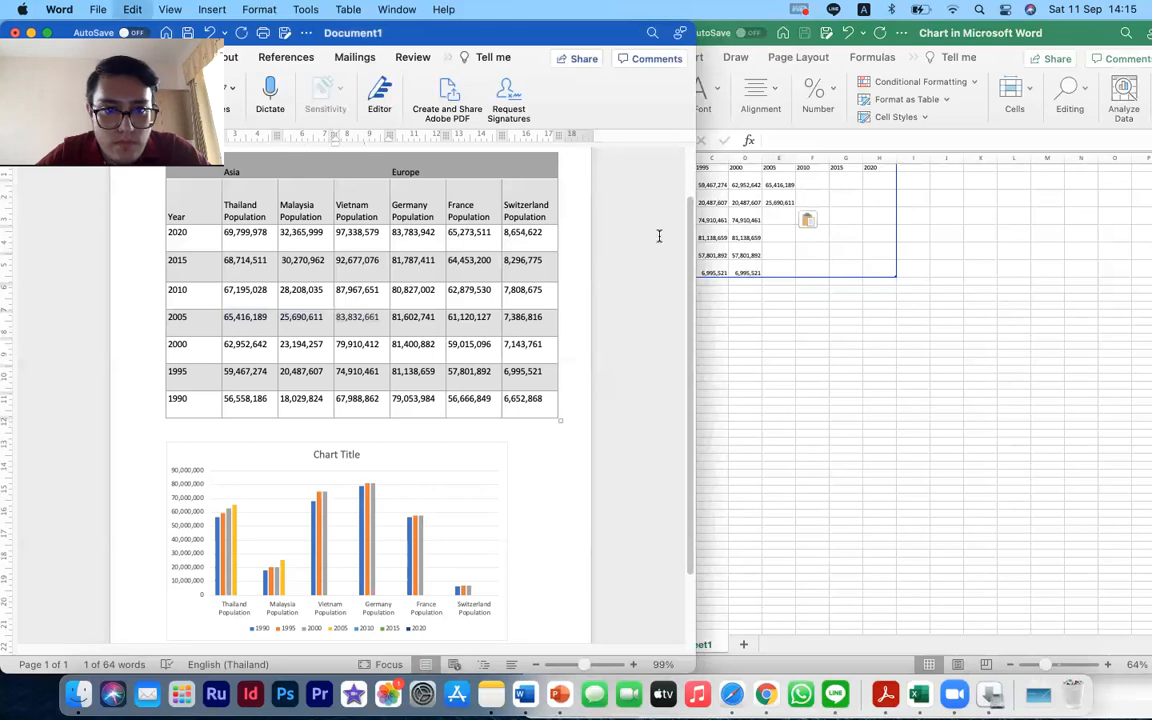
left_click(786, 218)
key("super+v")
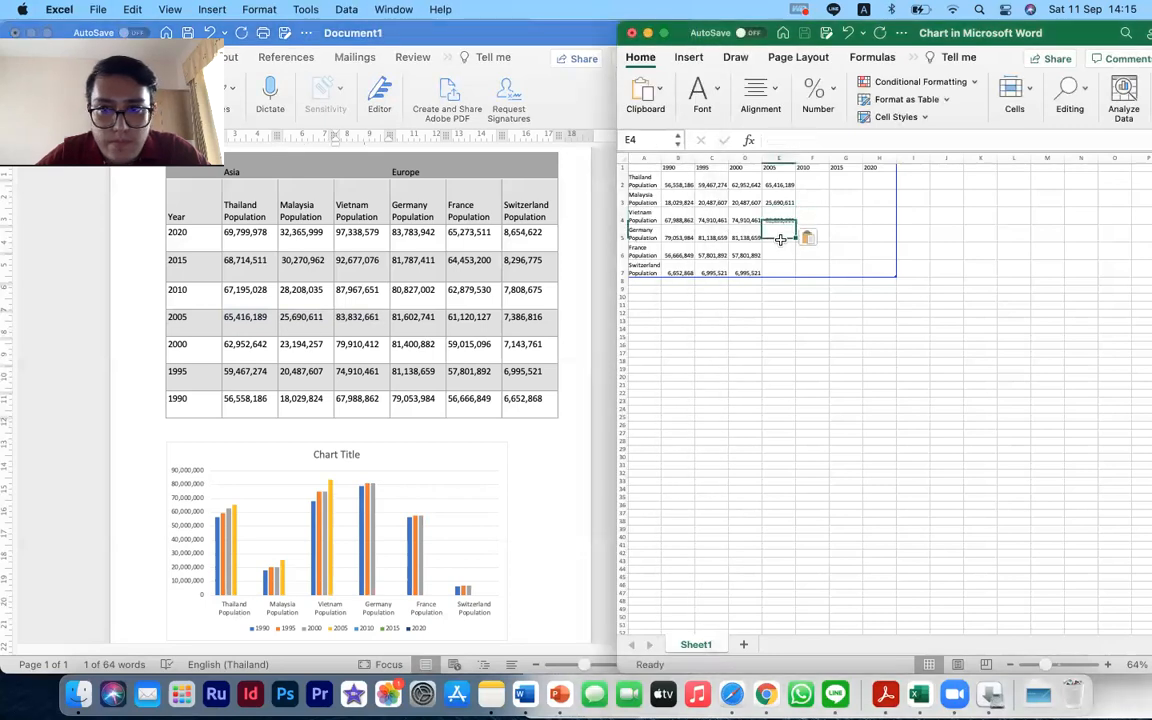
Copy Germany's 2005 population, 81,602,741, from the document table into cell E5.
left_click(341, 310)
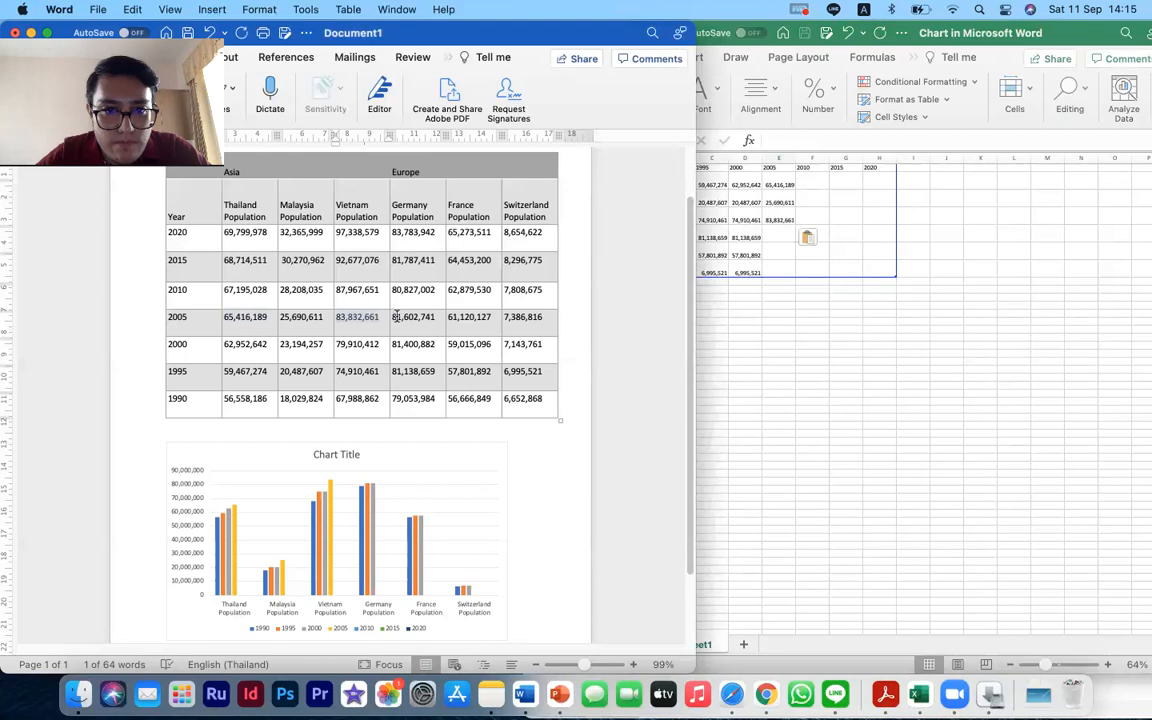
key("super+c")
left_click(779, 238)
key("super+v")
Copy France's 2005 population, 61,120,127, from the document table into cell E6.
double_click(405, 317)
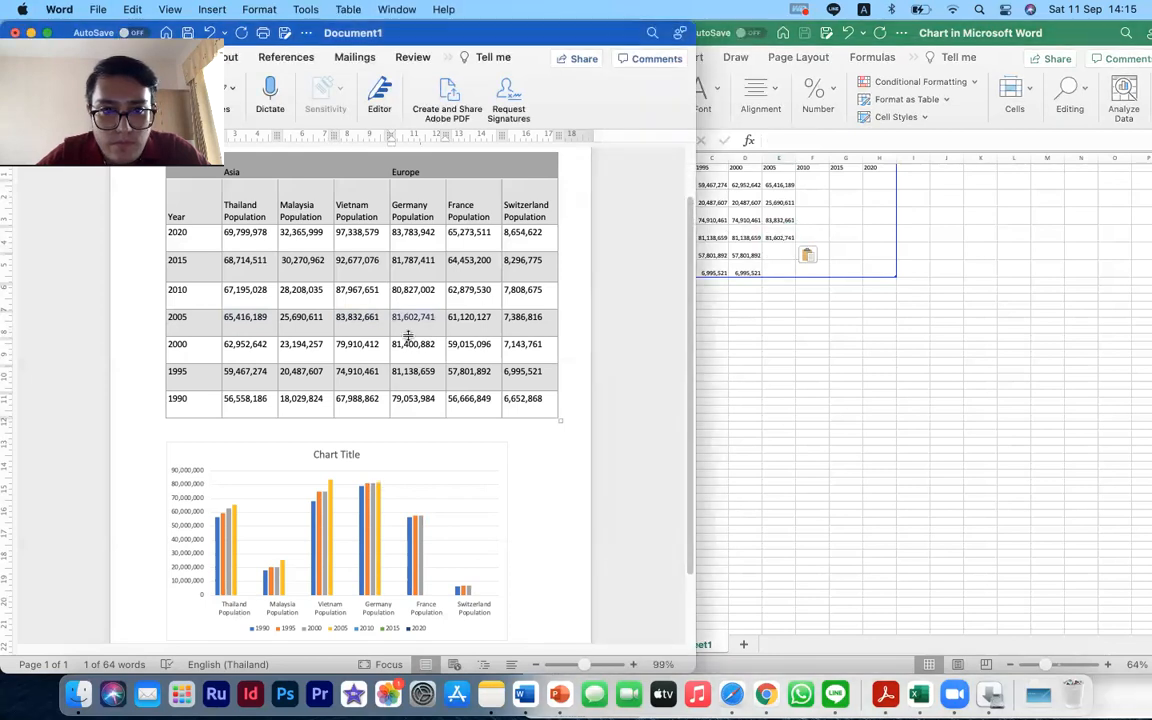
key("super+c")
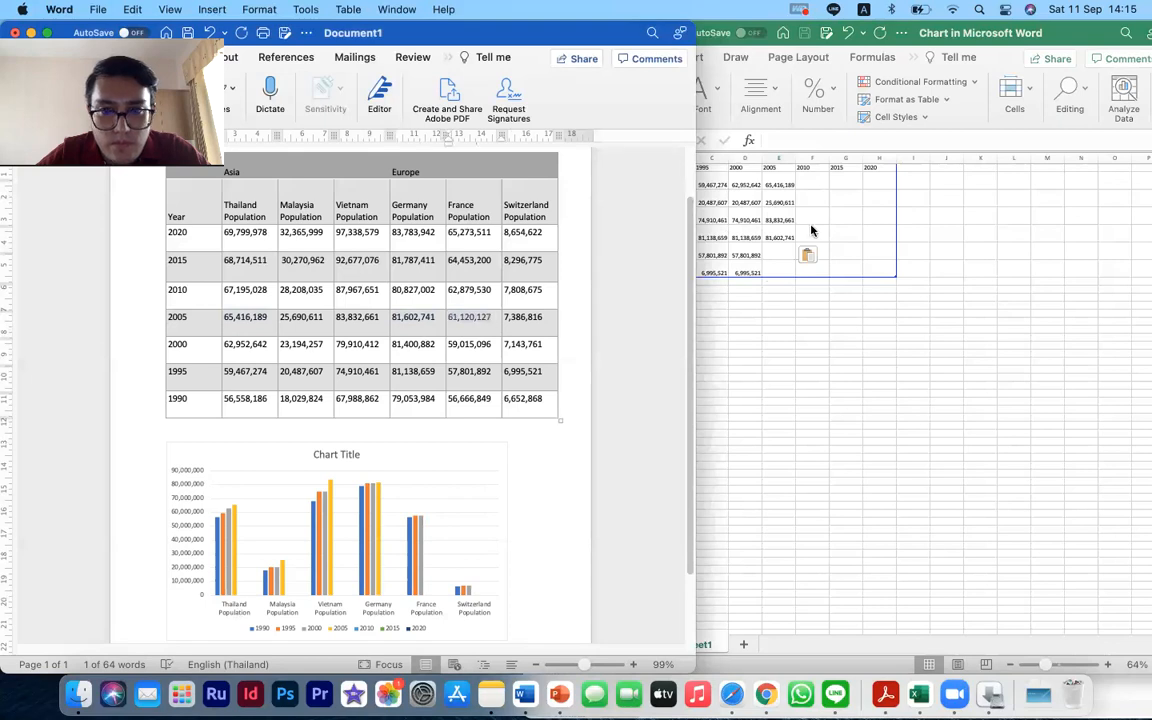
left_click(779, 250)
key("super+v")
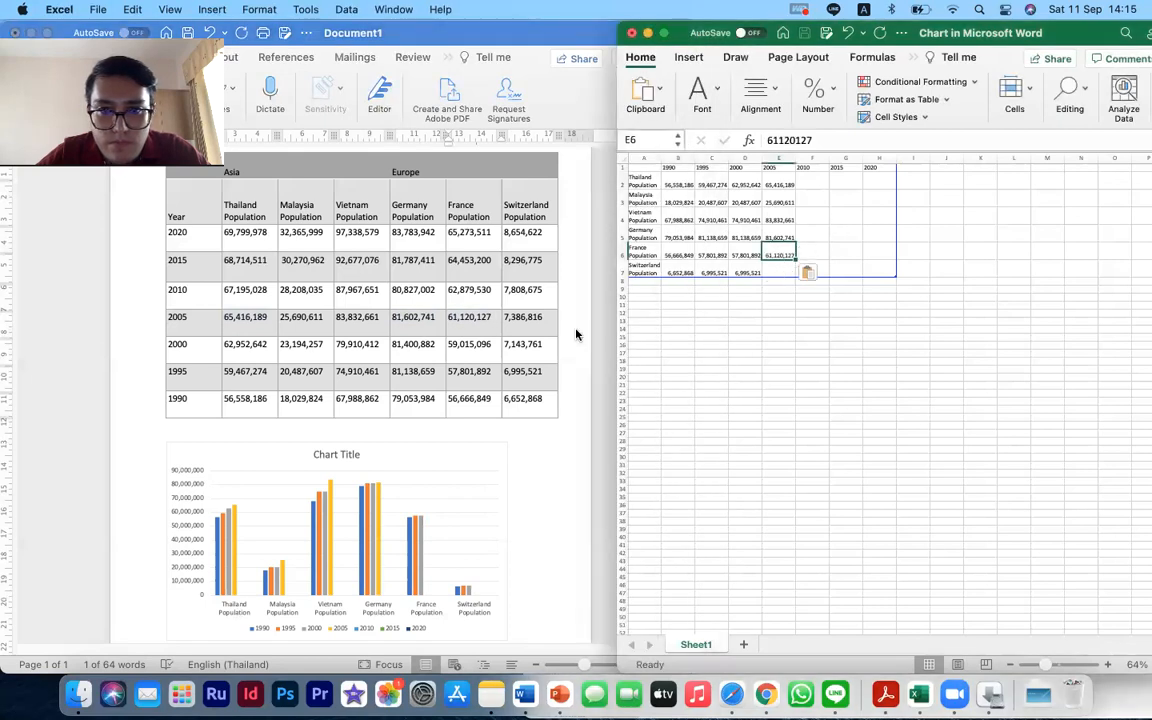
Copy Switzerland's 2005 population, 7,386,816, from the document table into cell E7.
left_click(491, 319)
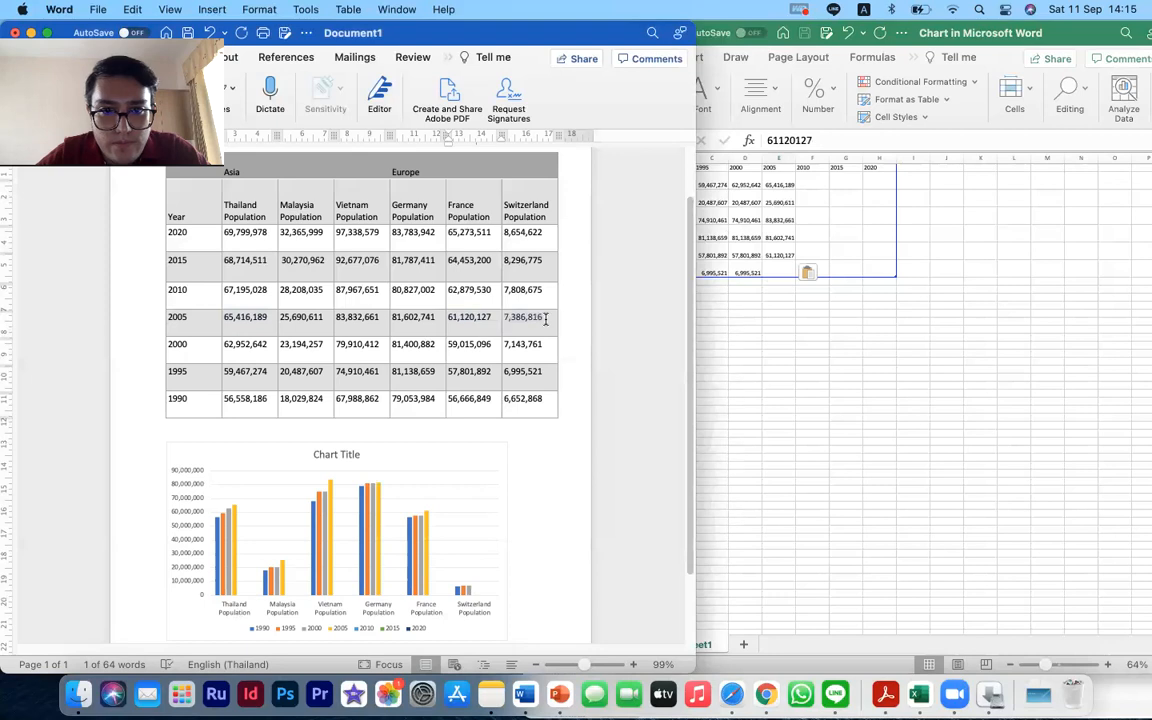
left_click(779, 277)
left_click(778, 272)
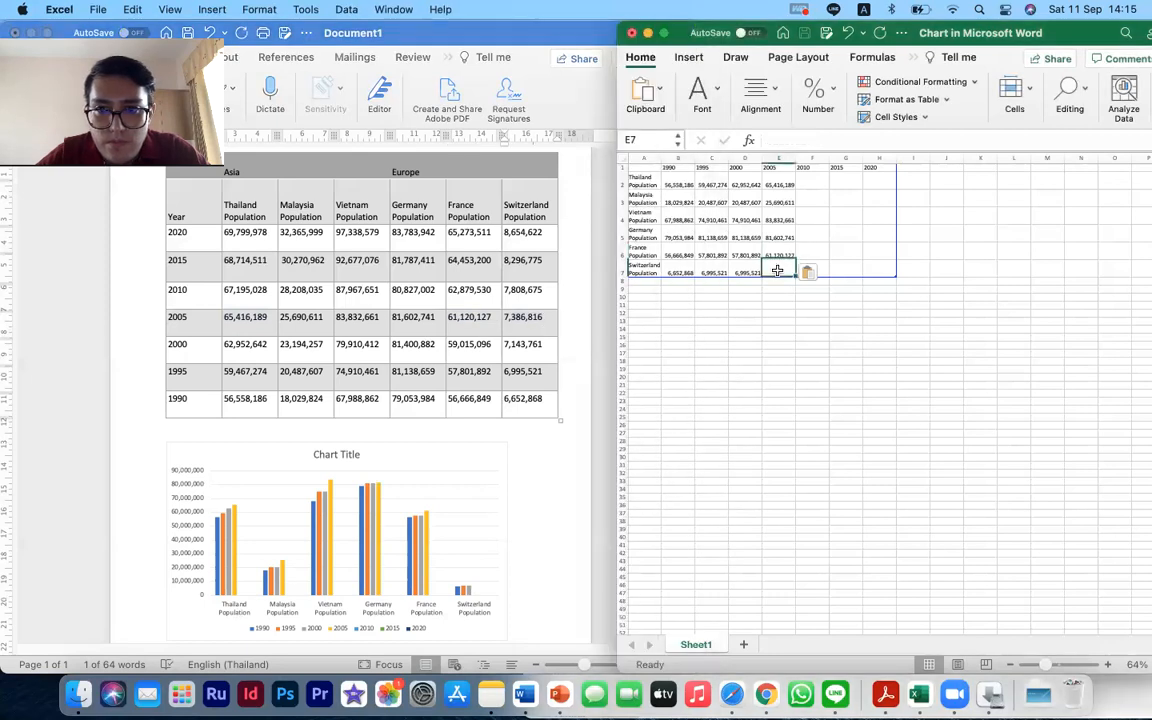
key("super+v")
left_click(812, 329)
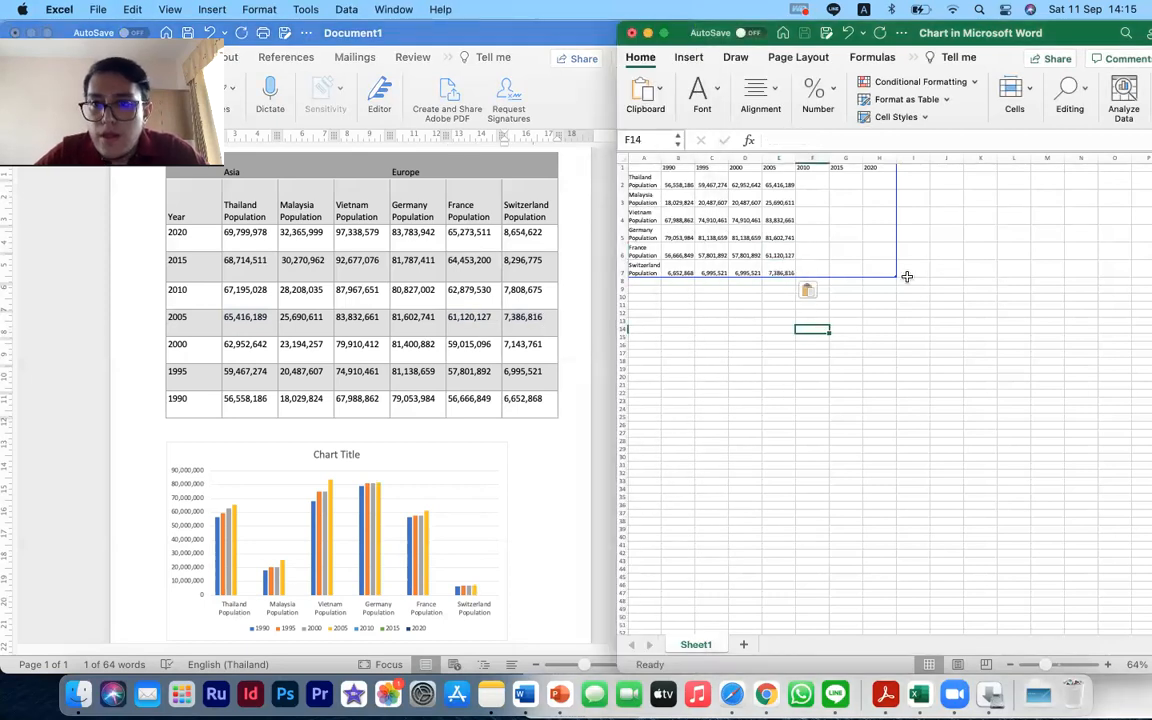
Try to clear the 2010, 2015 and 2020 headings from cells F1:H1.
left_click(813, 180)
left_click(813, 168)
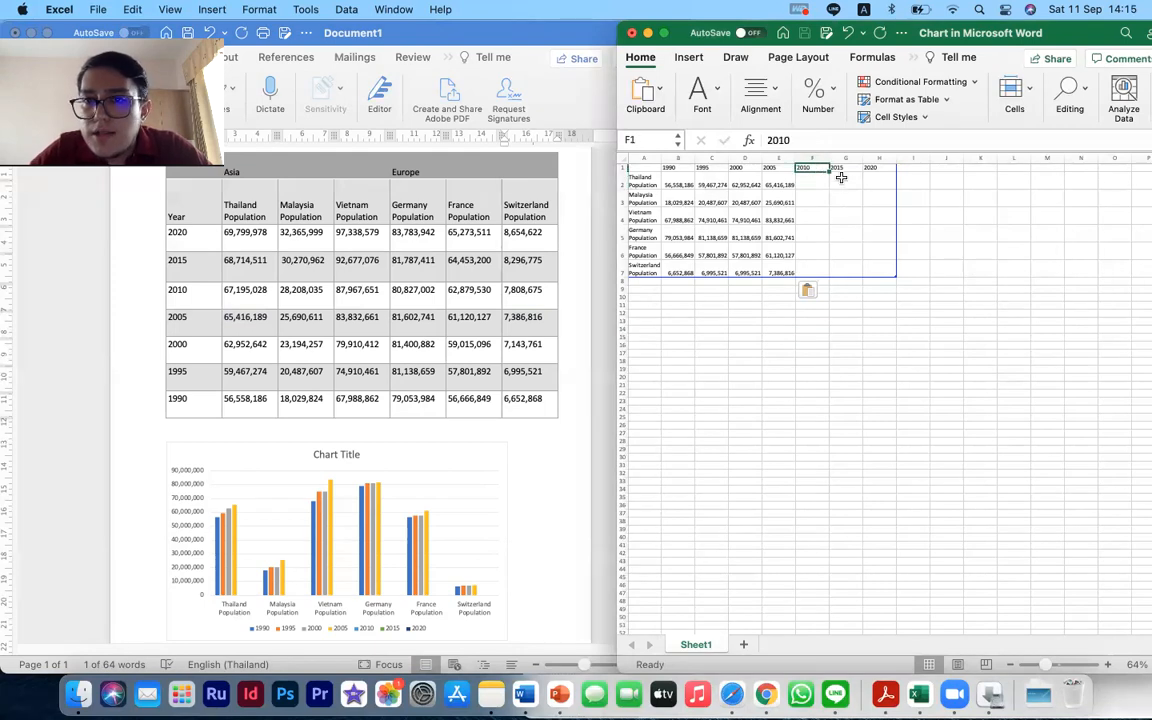
left_click(874, 281)
left_click(812, 158)
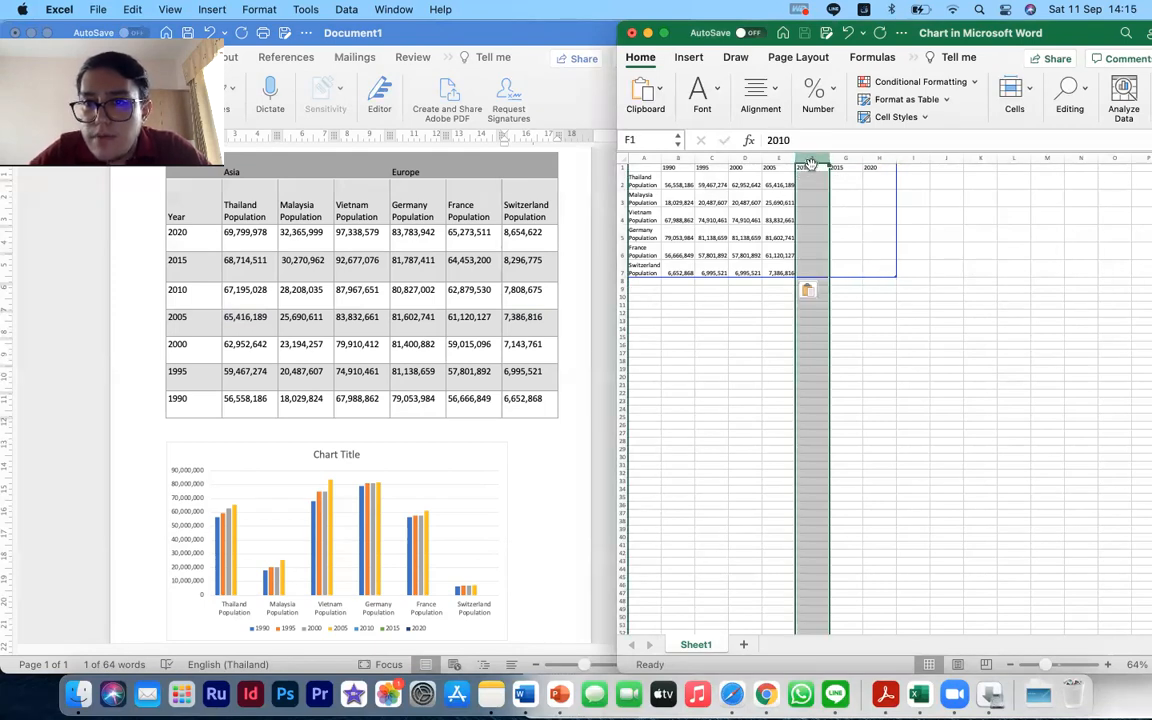
left_click(985, 213)
left_click(810, 168)
left_click_drag(810, 168, 874, 168)
key("Delete")
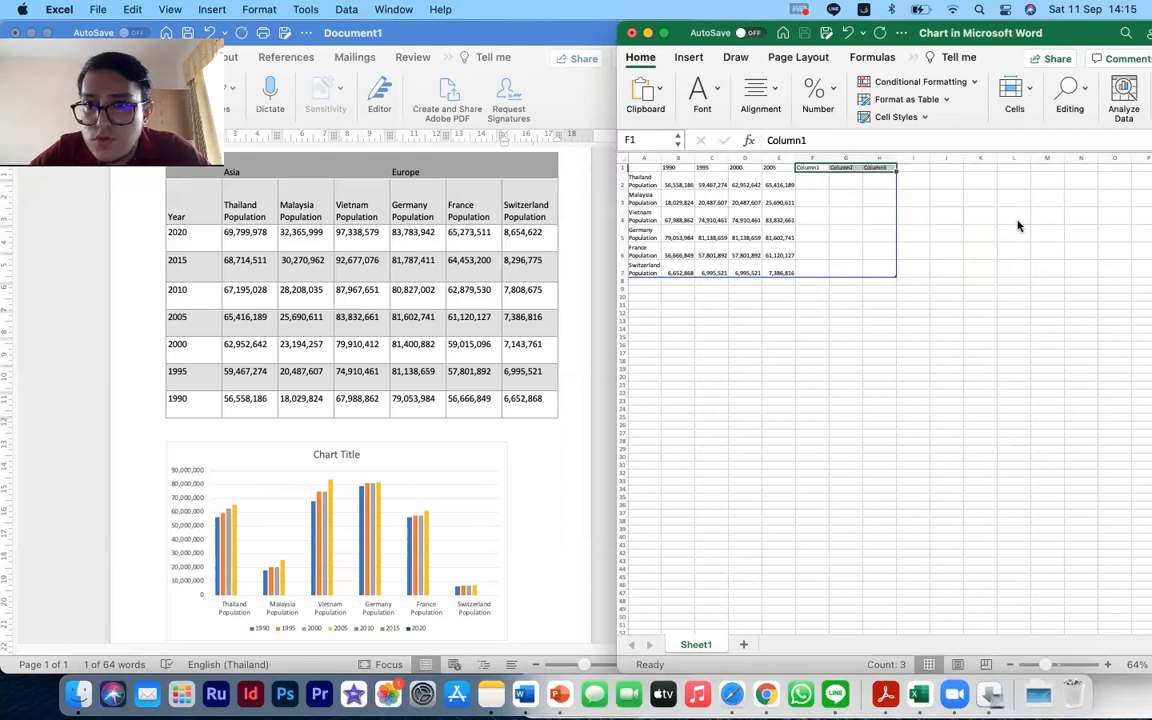
Shrink the chart data range to end at column E and clear the leftover headings in F1:H1.
left_click(935, 249)
left_click_drag(849, 275, 797, 276)
left_click(880, 305)
left_click_drag(812, 167, 876, 167)
key("Delete")
left_click(905, 269)
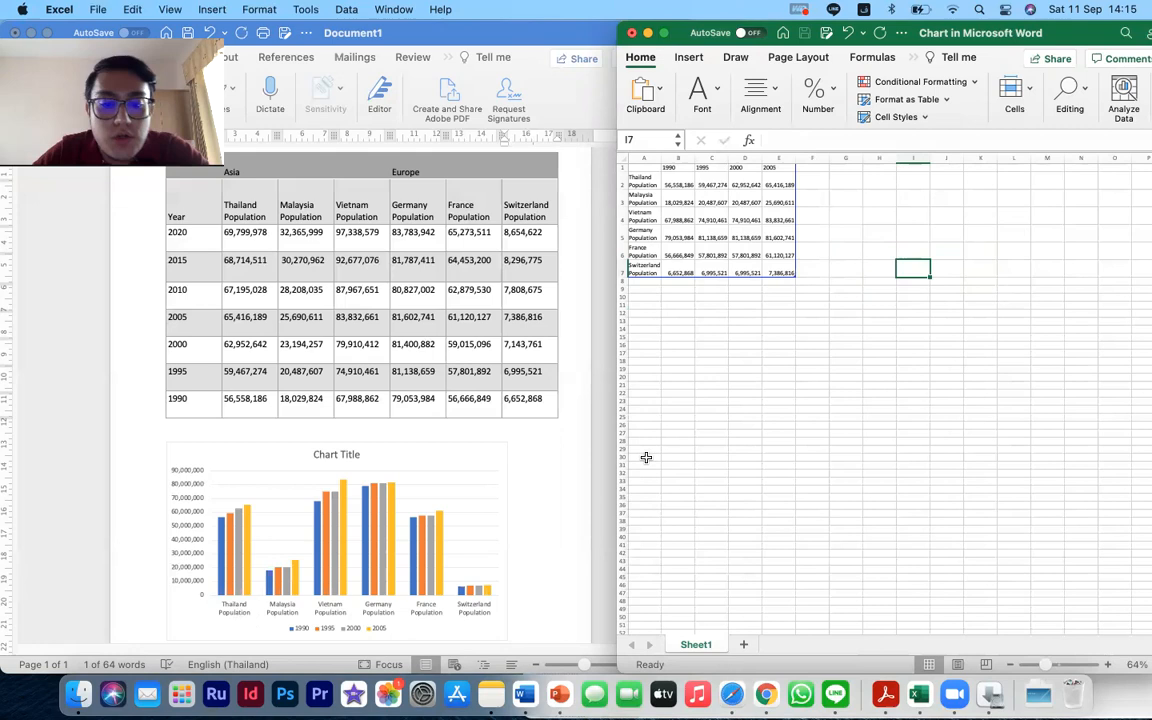
Place the insertion point after the chart in the document and add blank lines until it reaches a second page.
left_click(495, 460)
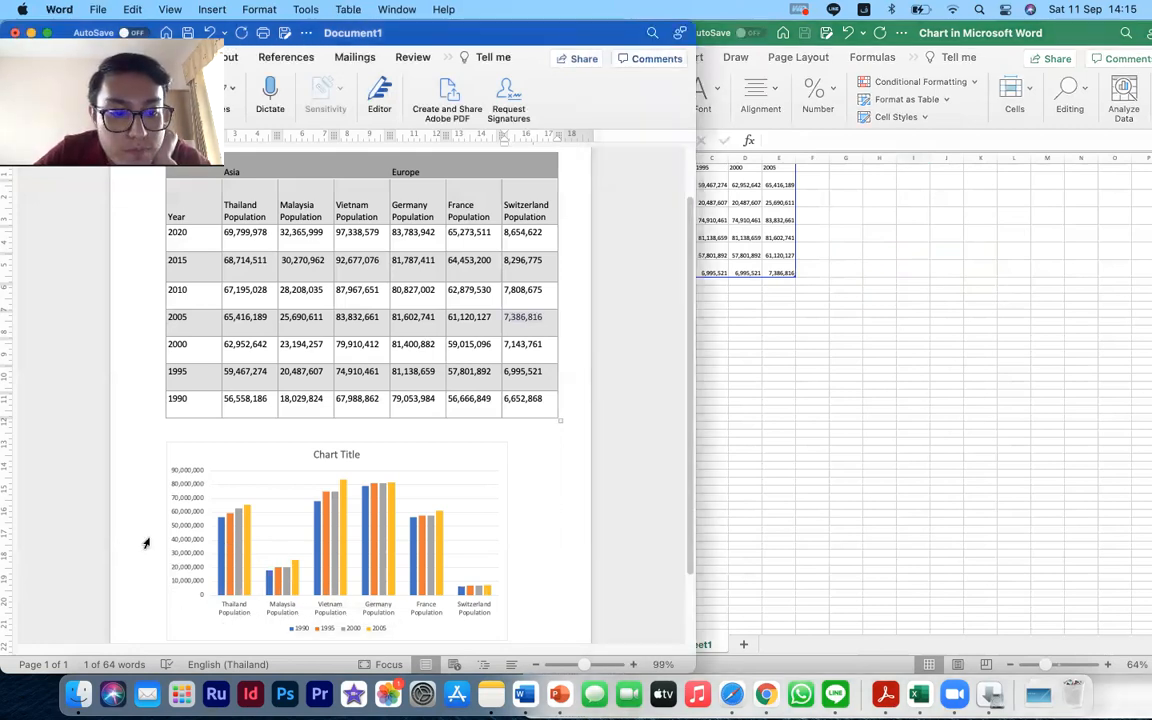
scroll(257, 477, "down", 1)
left_click(877, 348)
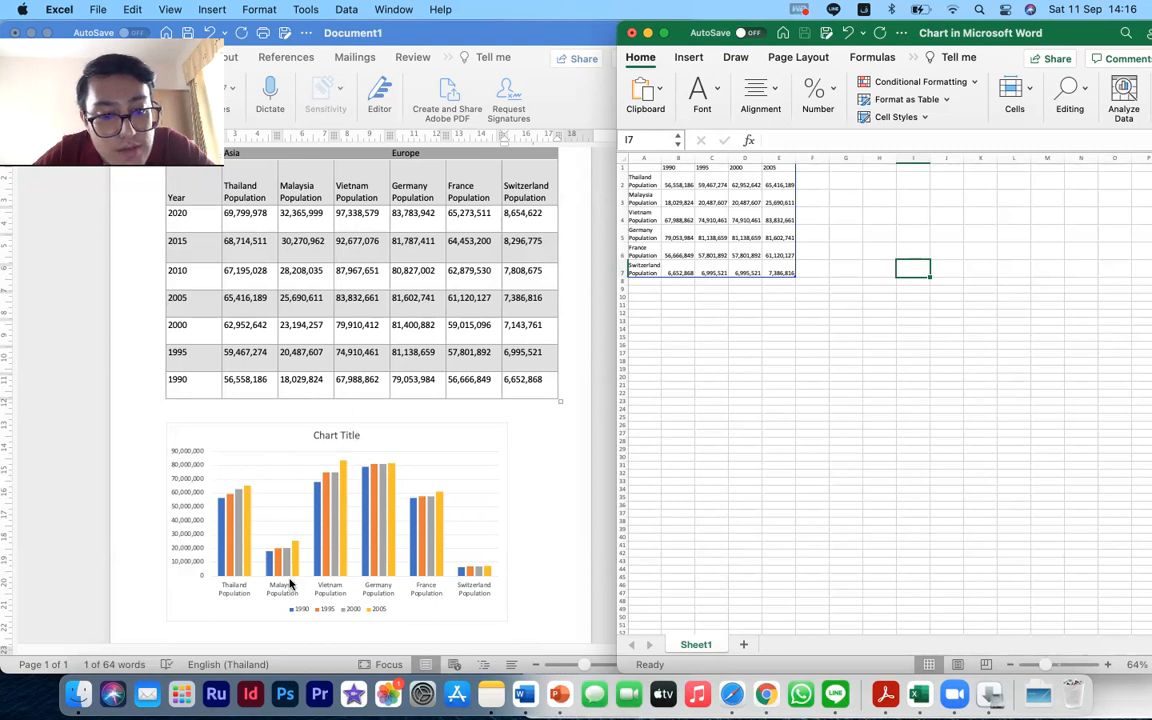
scroll(383, 592, "down", 1)
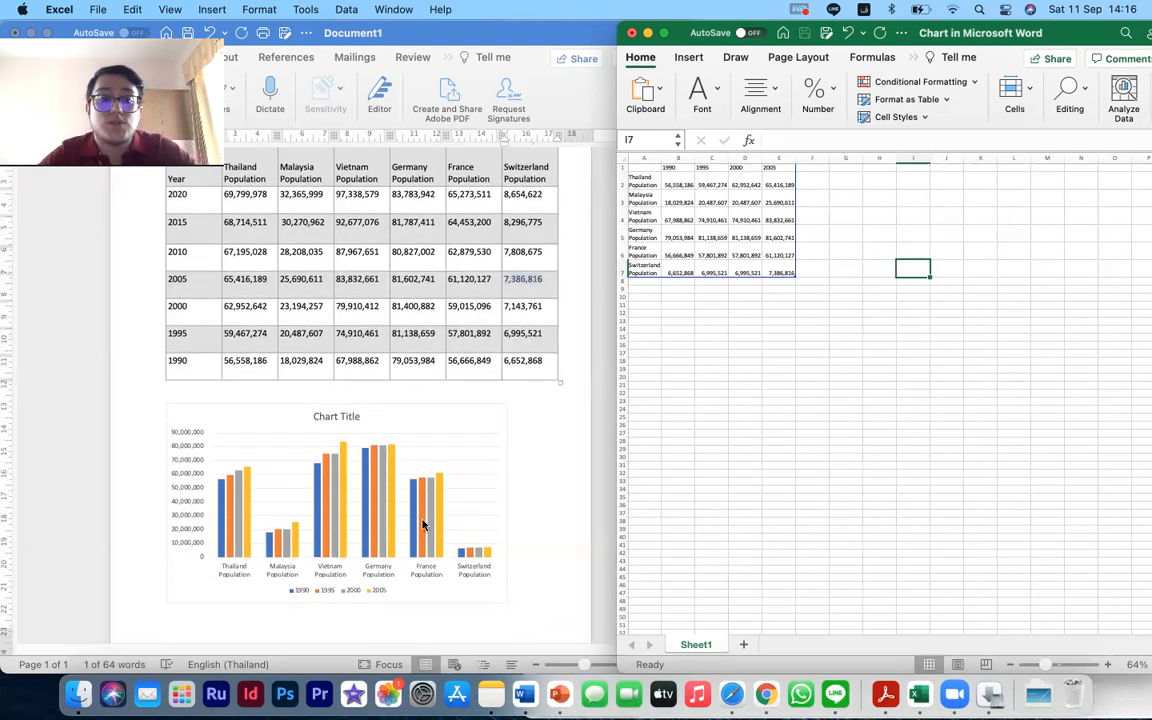
scroll(421, 487, "down", 1)
scroll(421, 487, "down", 1)
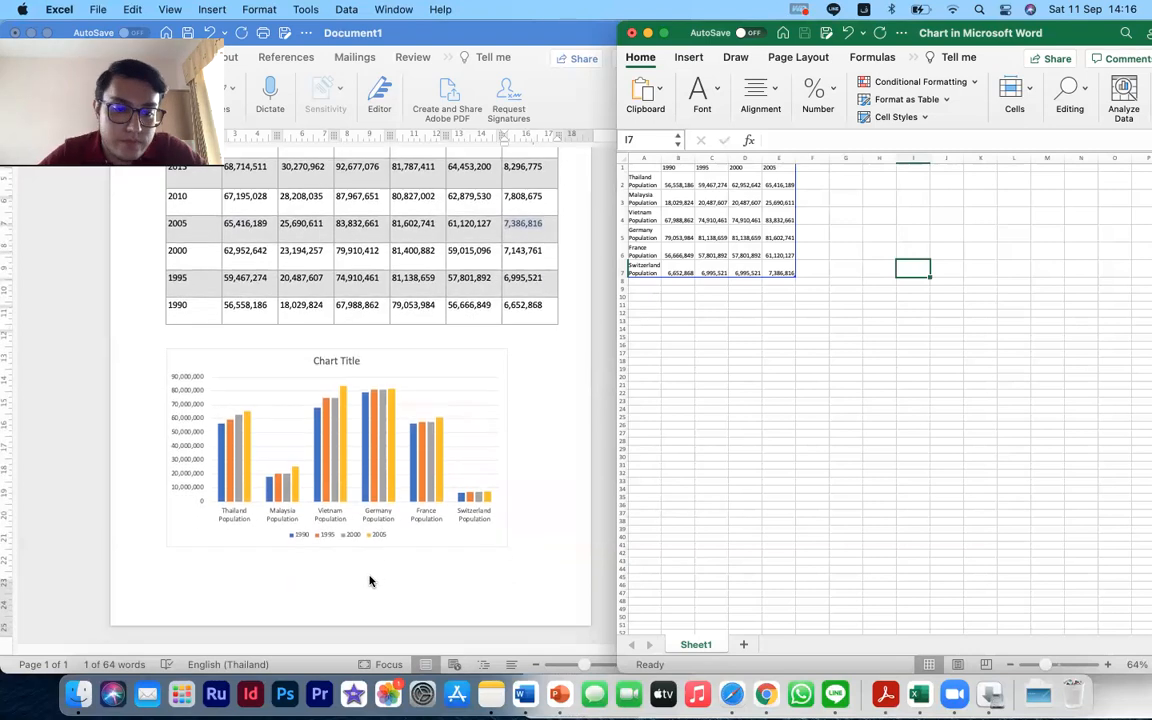
left_click(466, 590)
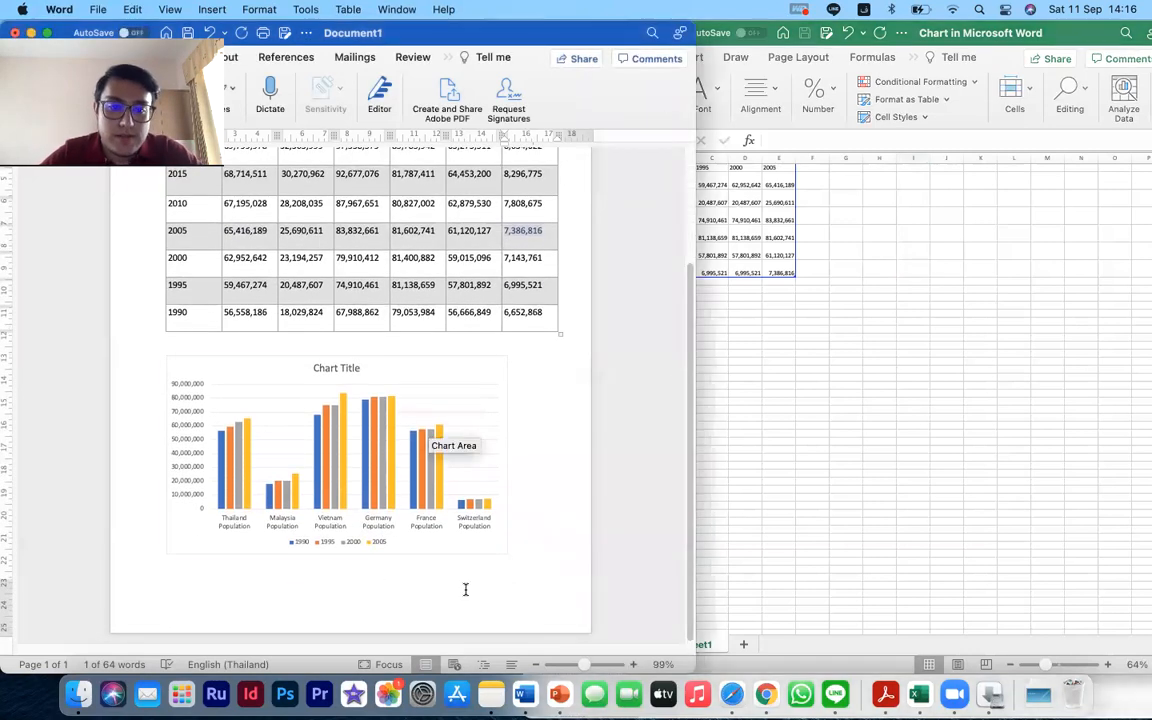
left_click(459, 532)
left_click(545, 518)
key("Return")
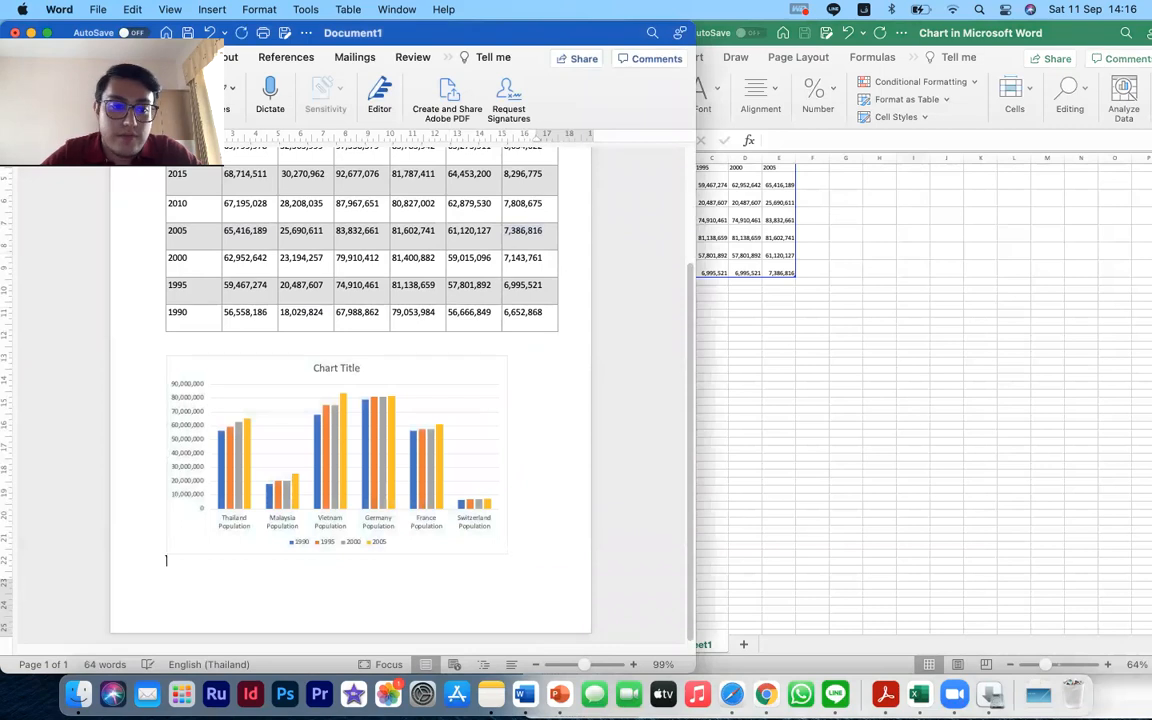
key("Return")
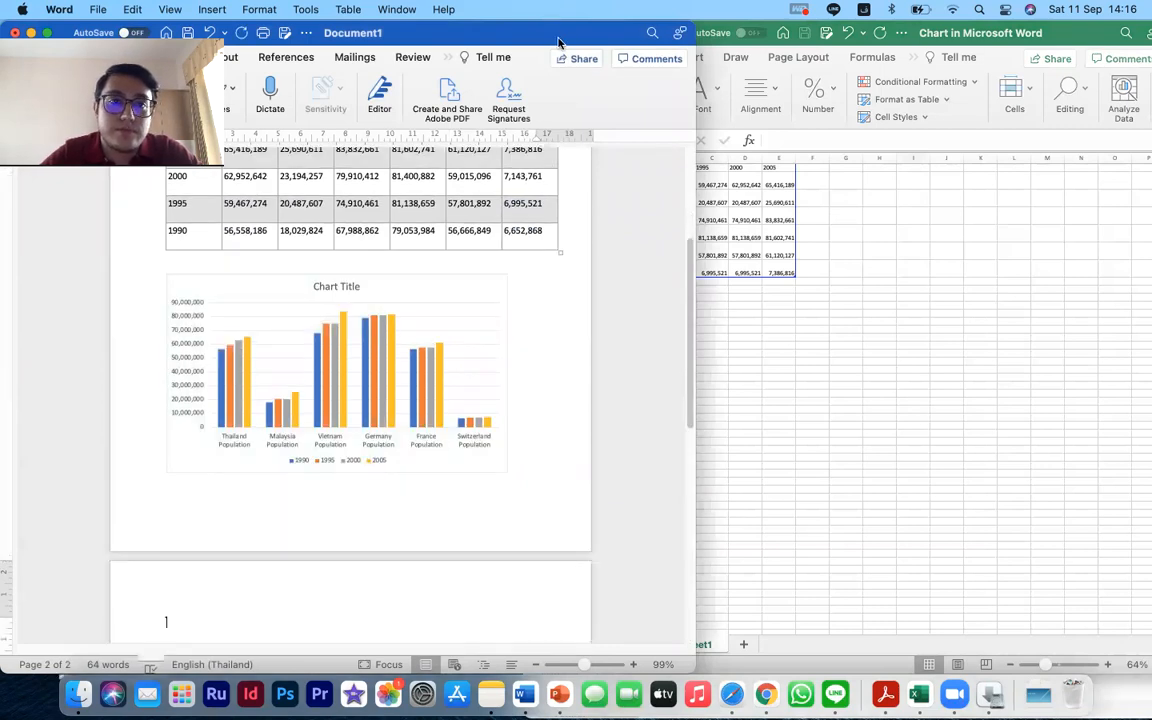
Insert a 2-D clustered column chart on the document's second page.
left_click_drag(560, 38, 690, 84)
left_click_drag(565, 79, 682, 79)
left_click(317, 103)
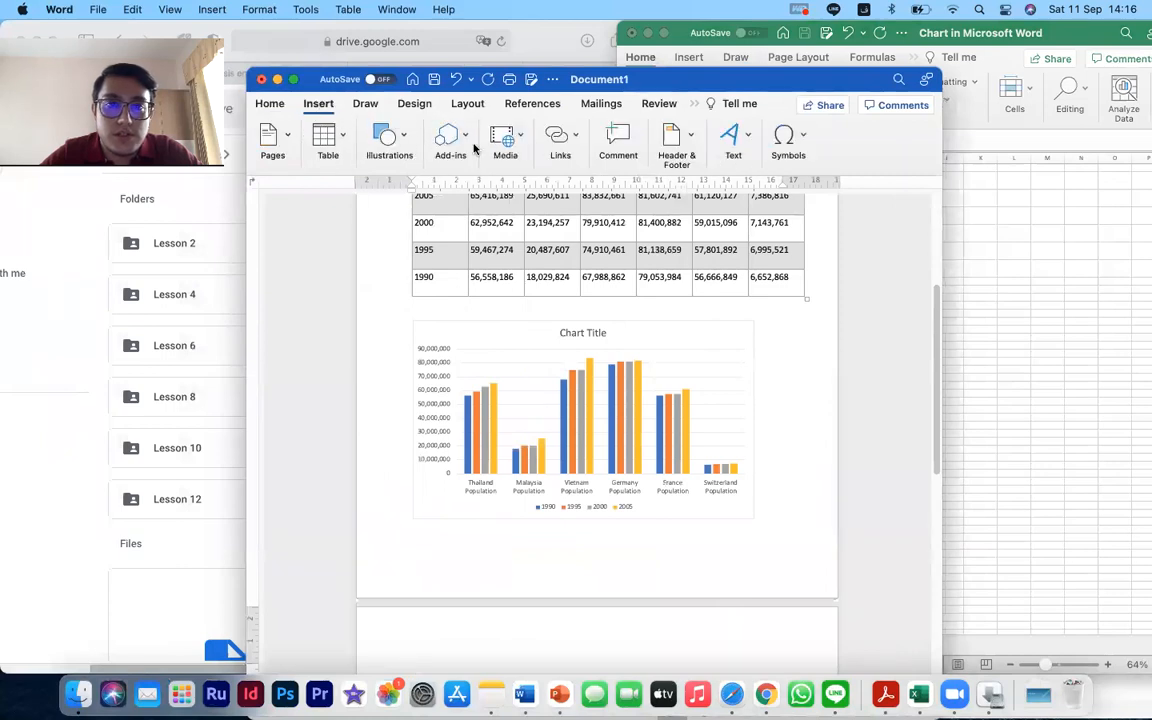
left_click(294, 79)
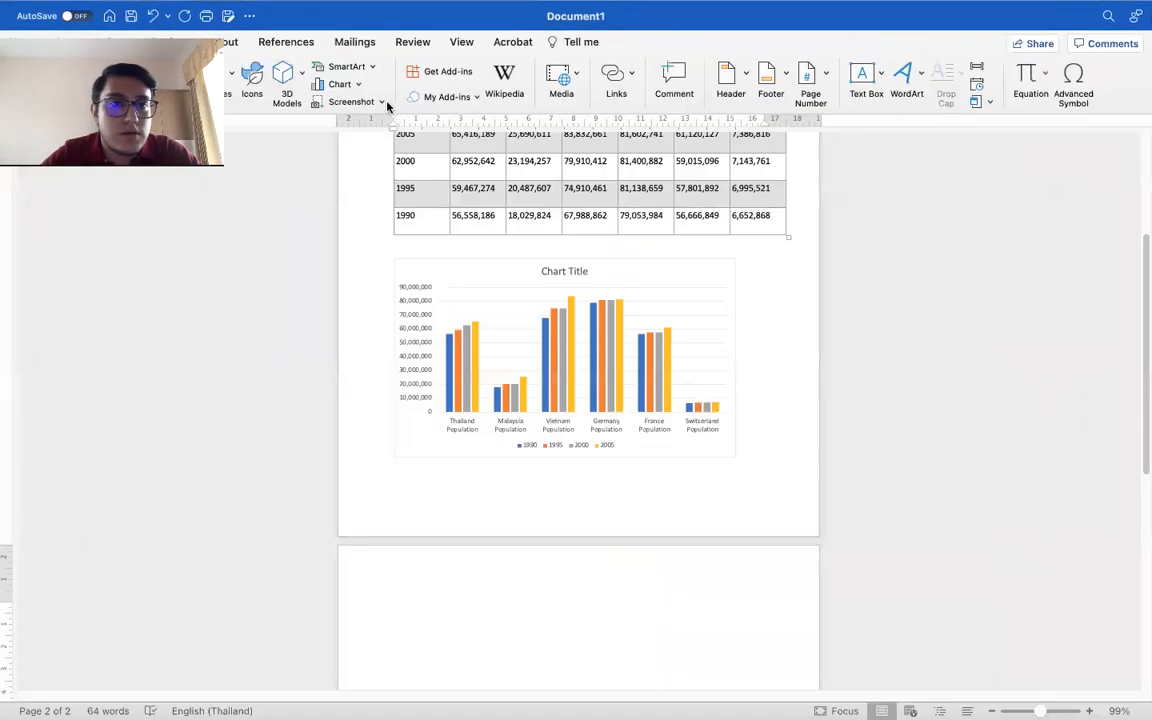
left_click(338, 85)
mouse_move(383, 109)
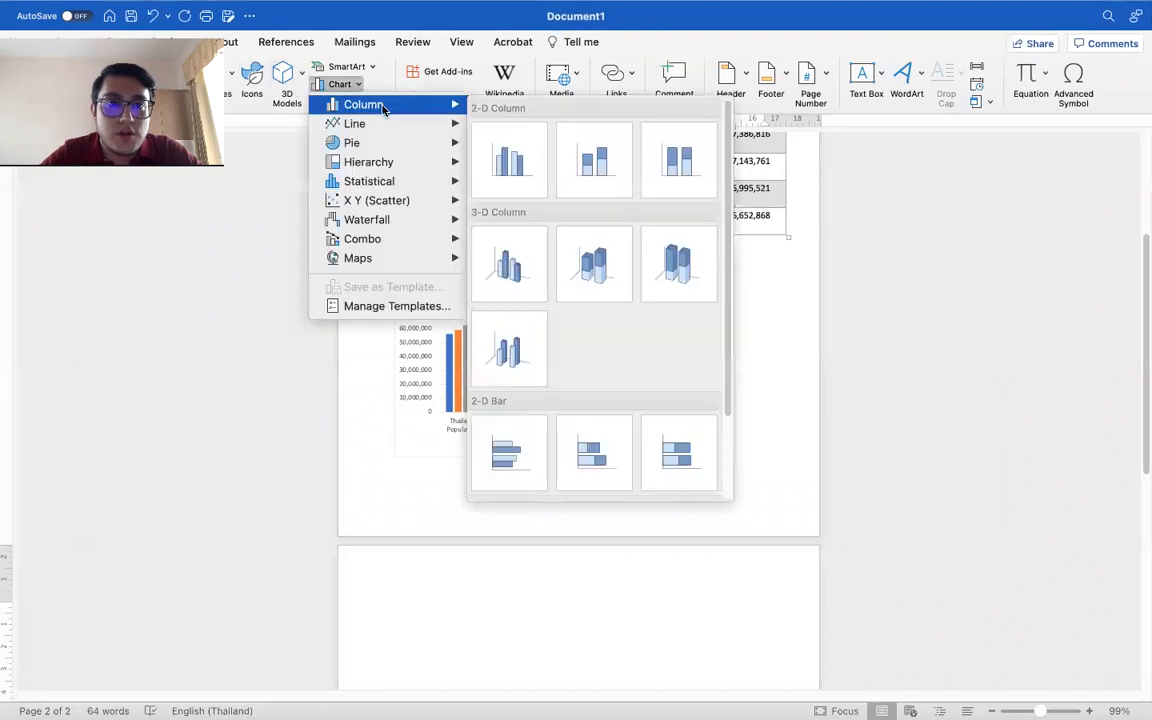
left_click(517, 128)
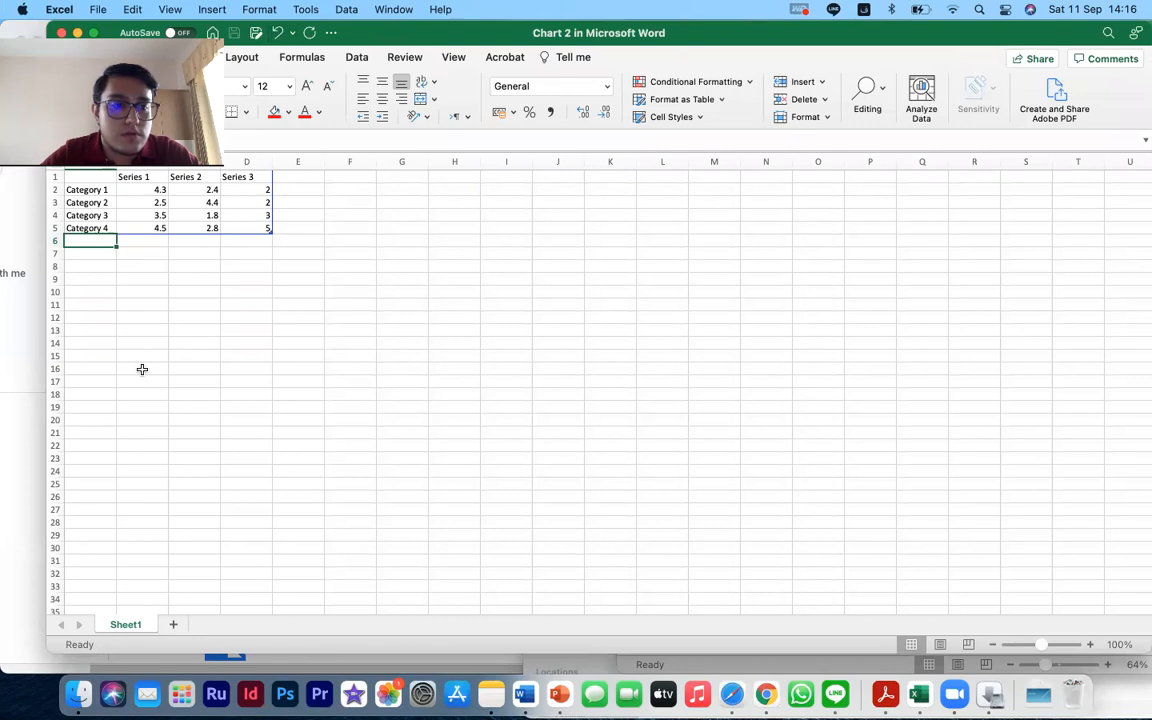
Clear the browser and installer windows away and arrange the document beside the new chart's worksheet.
left_click_drag(43, 652, 592, 703)
left_click(390, 620)
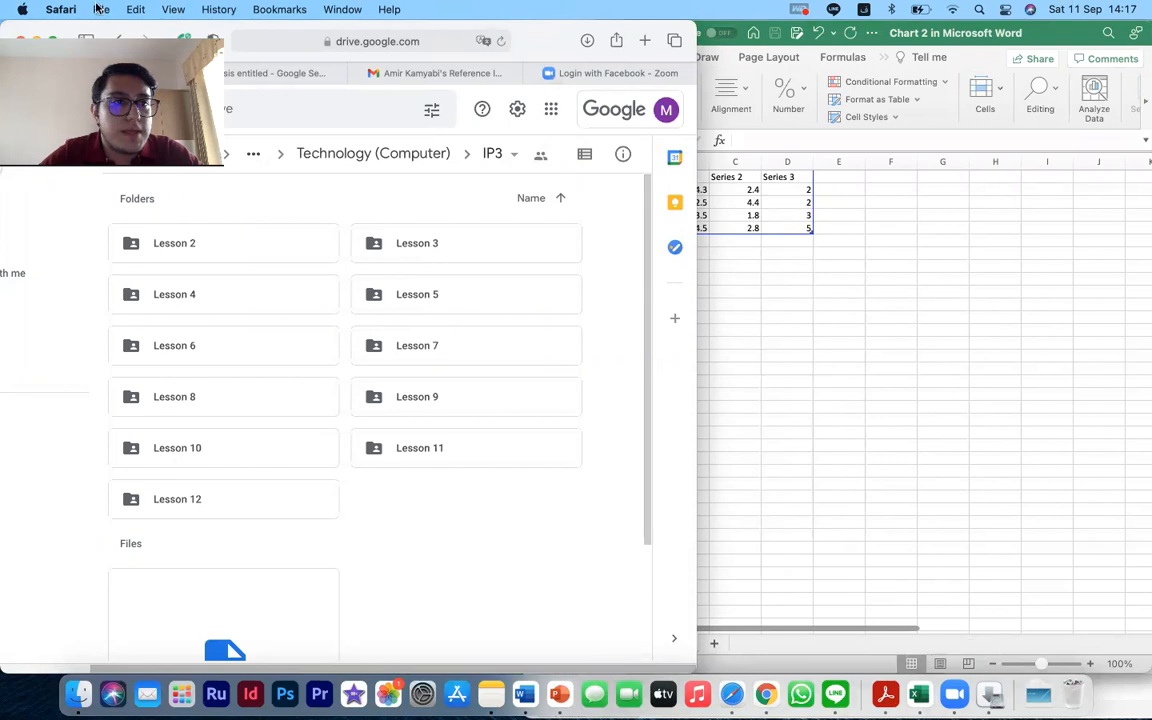
left_click_drag(546, 49, 726, 211)
left_click(217, 204)
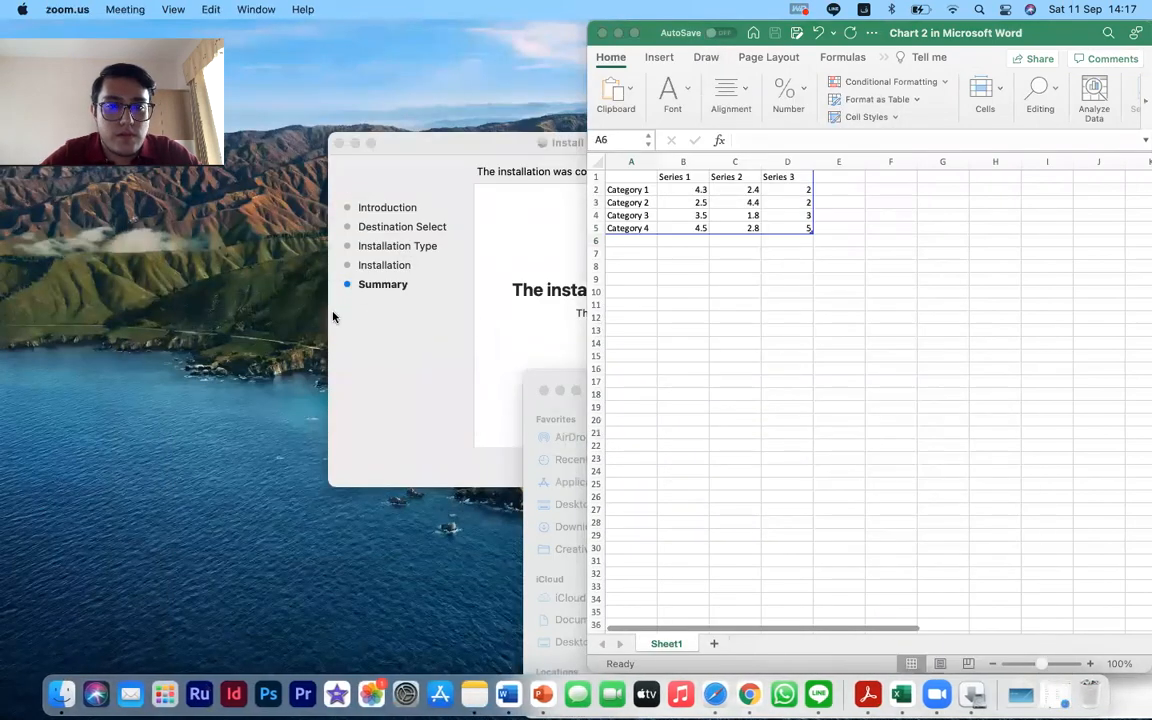
left_click(341, 146)
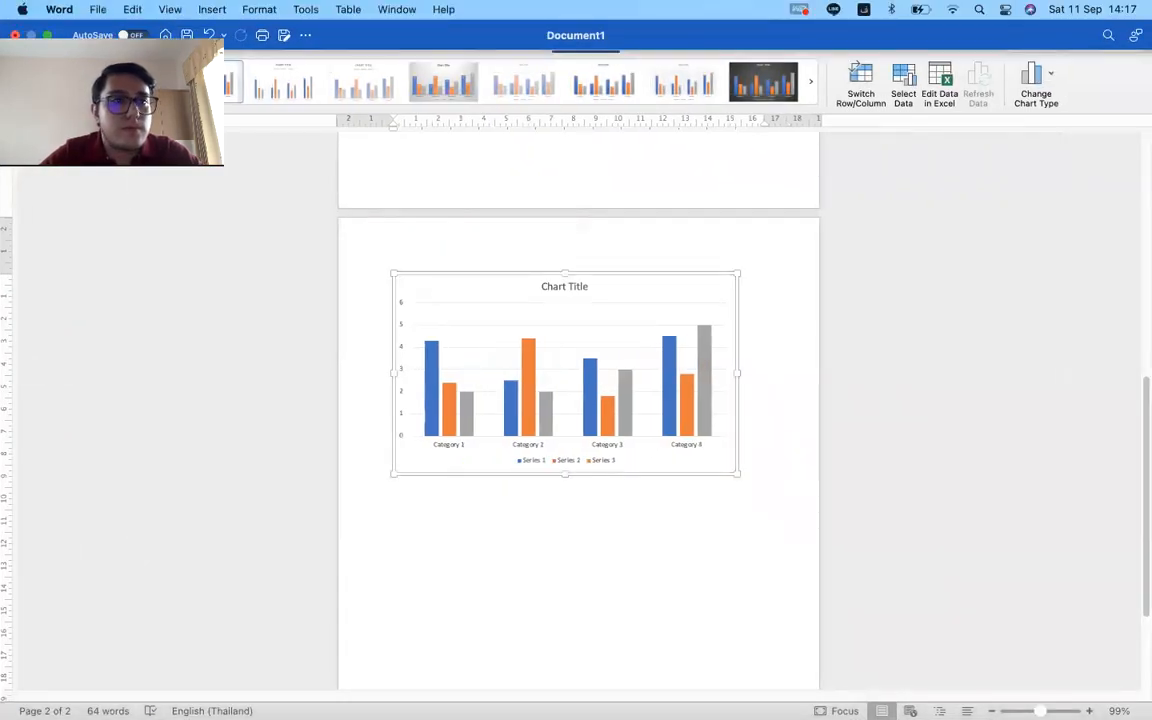
left_click(48, 35)
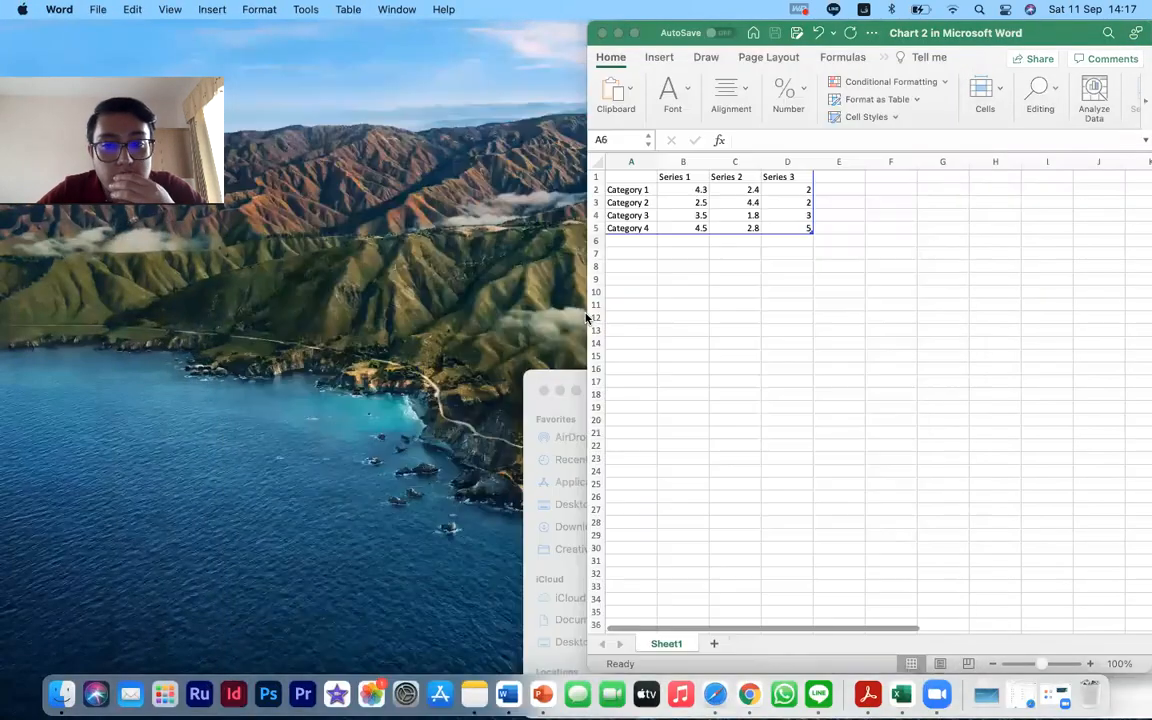
left_click_drag(712, 81, 440, 37)
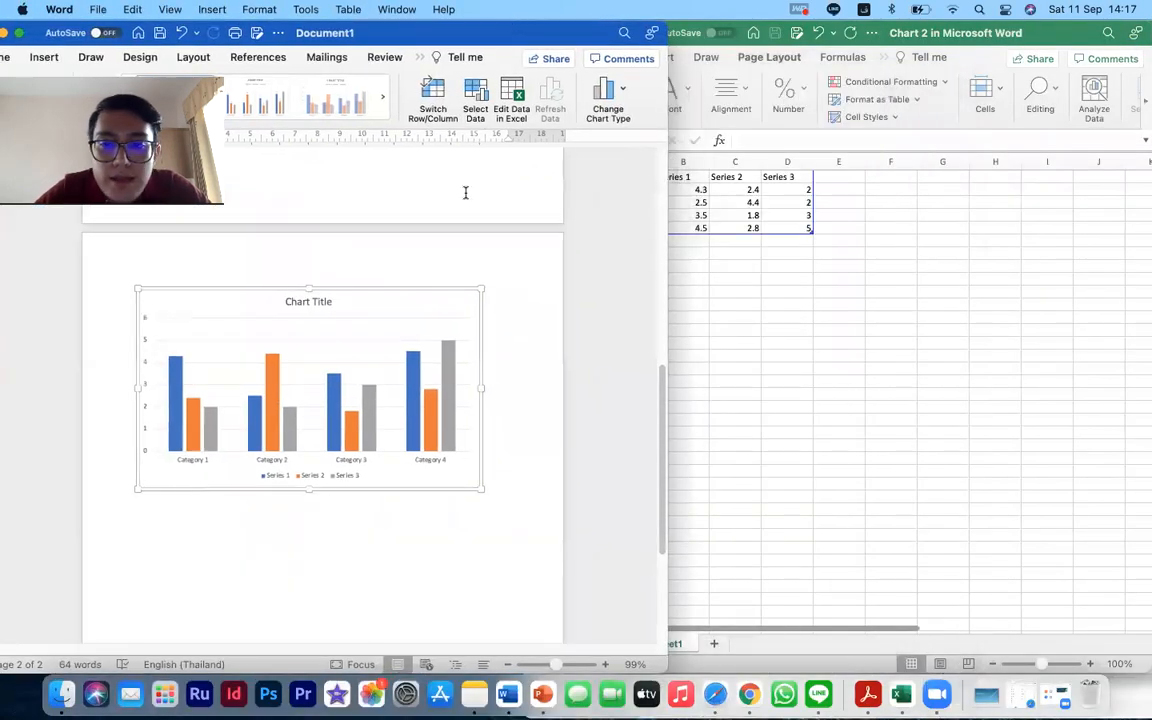
Copy the population table from the Year heading row through 1990 into the new chart's data, starting at cell A1.
scroll(491, 283, "up", 15)
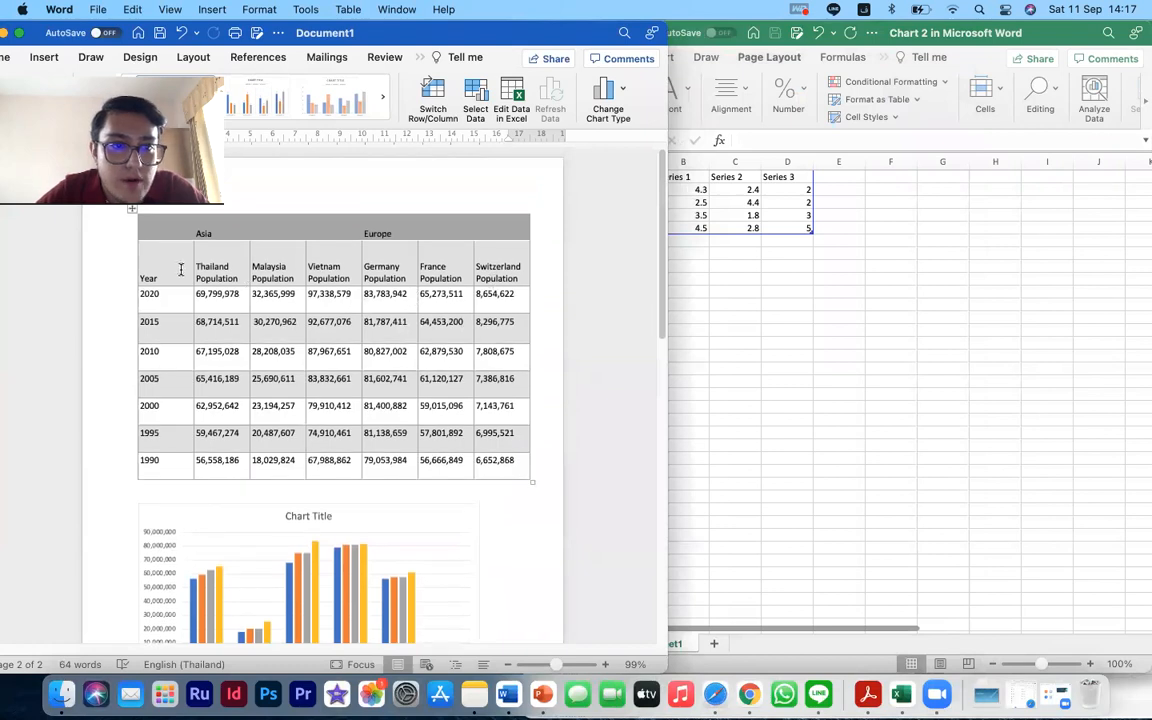
left_click_drag(147, 255, 514, 447)
key("super+c")
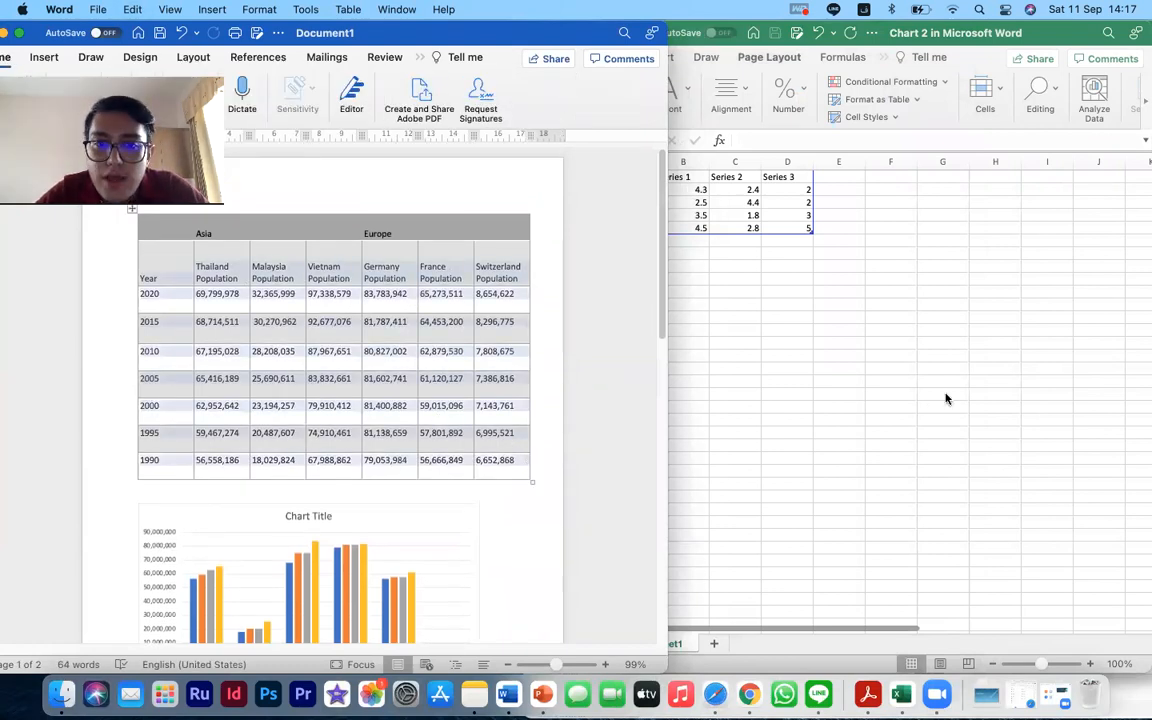
left_click(679, 233)
left_click(638, 176)
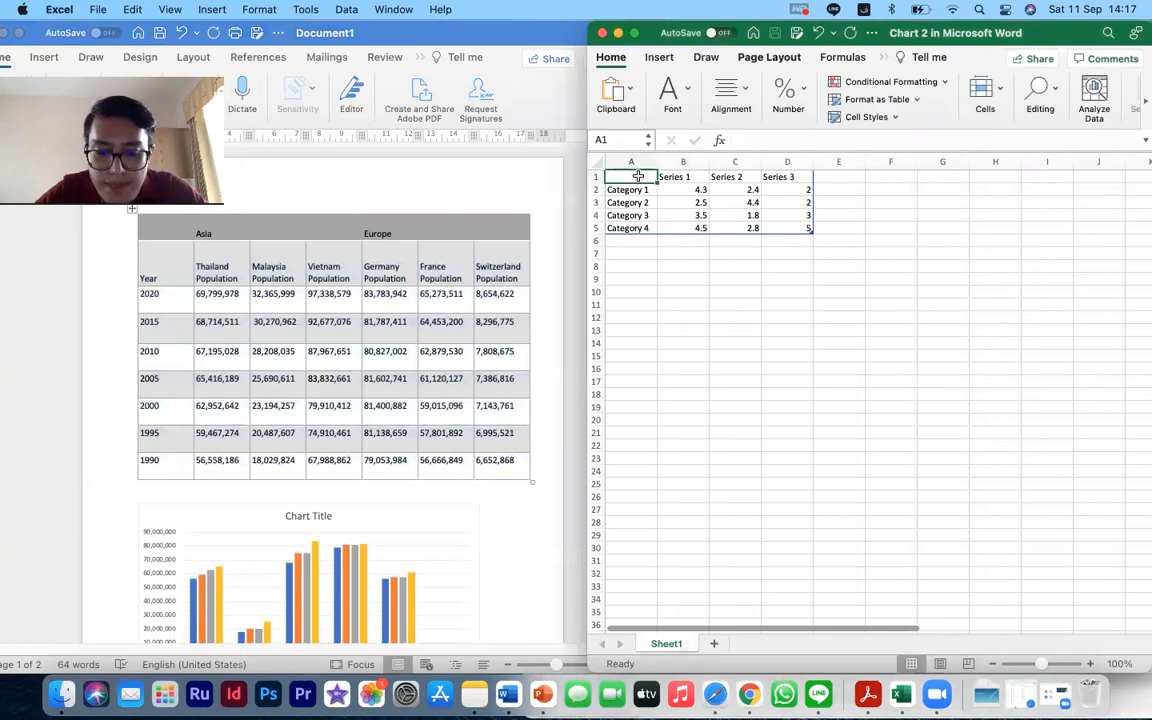
key("super+v")
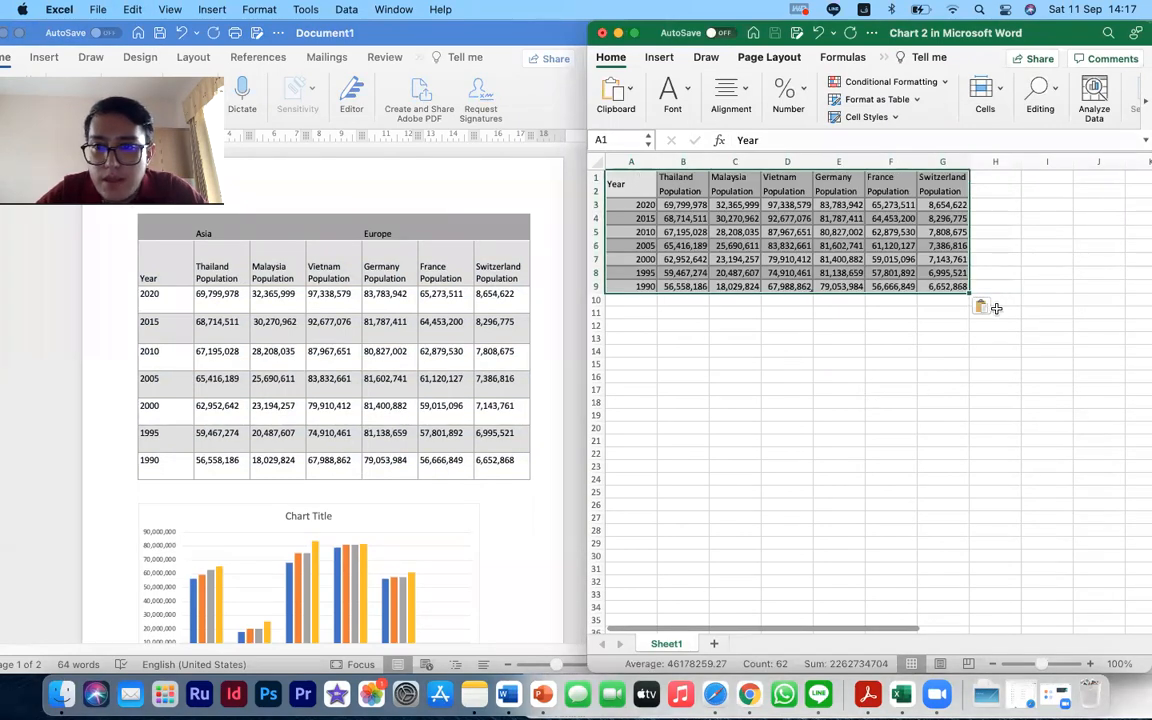
Change the pasted population data to the worksheet's own formatting, dropping the source table's shading and borders.
left_click(985, 308)
left_click(1034, 346)
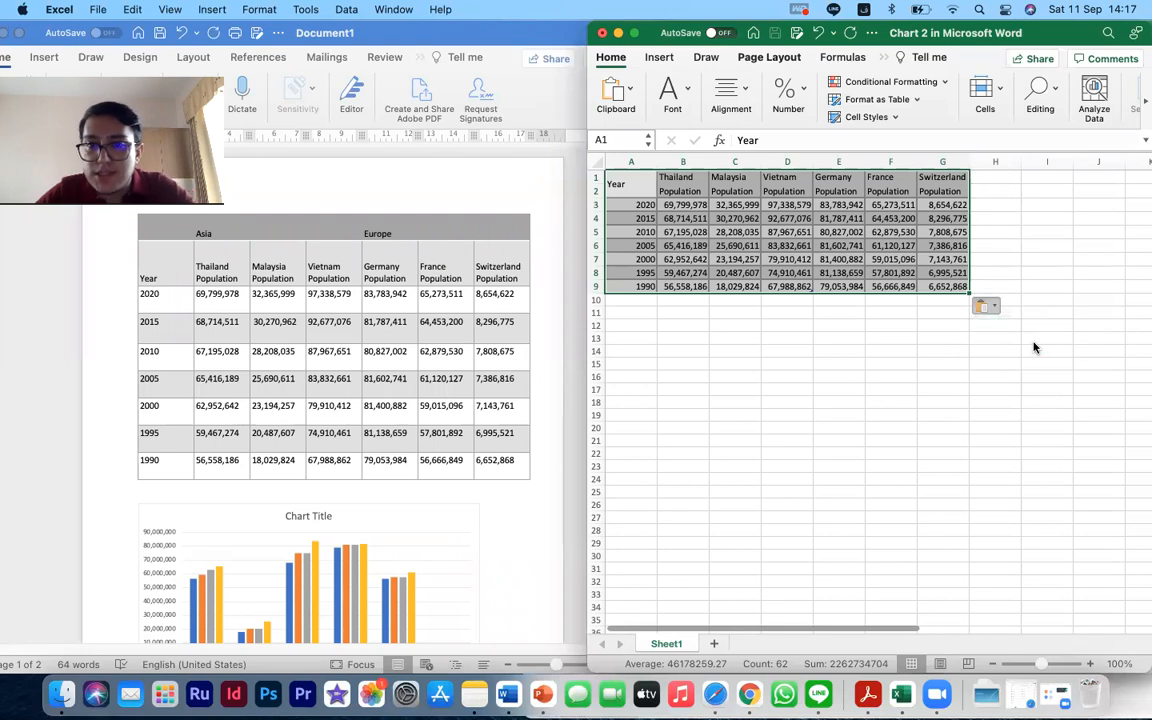
left_click(1034, 347)
Compare the new chart on the second page with the first chart below the population table.
scroll(392, 477, "down", 2)
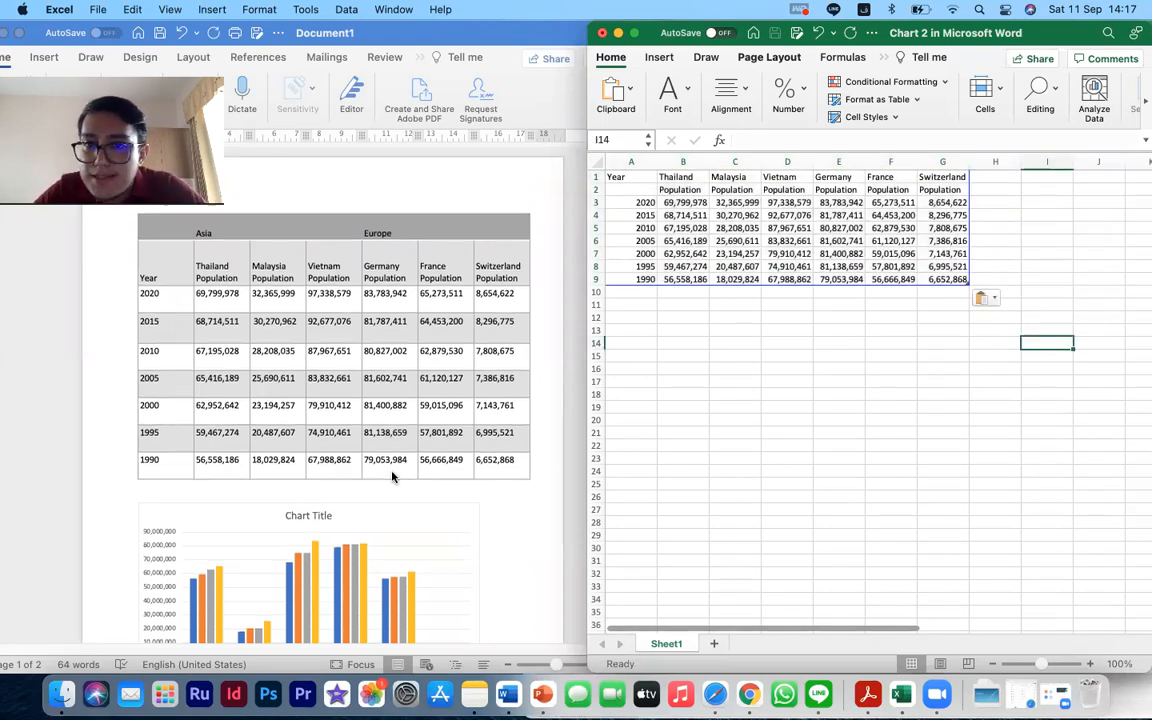
scroll(392, 477, "down", 10)
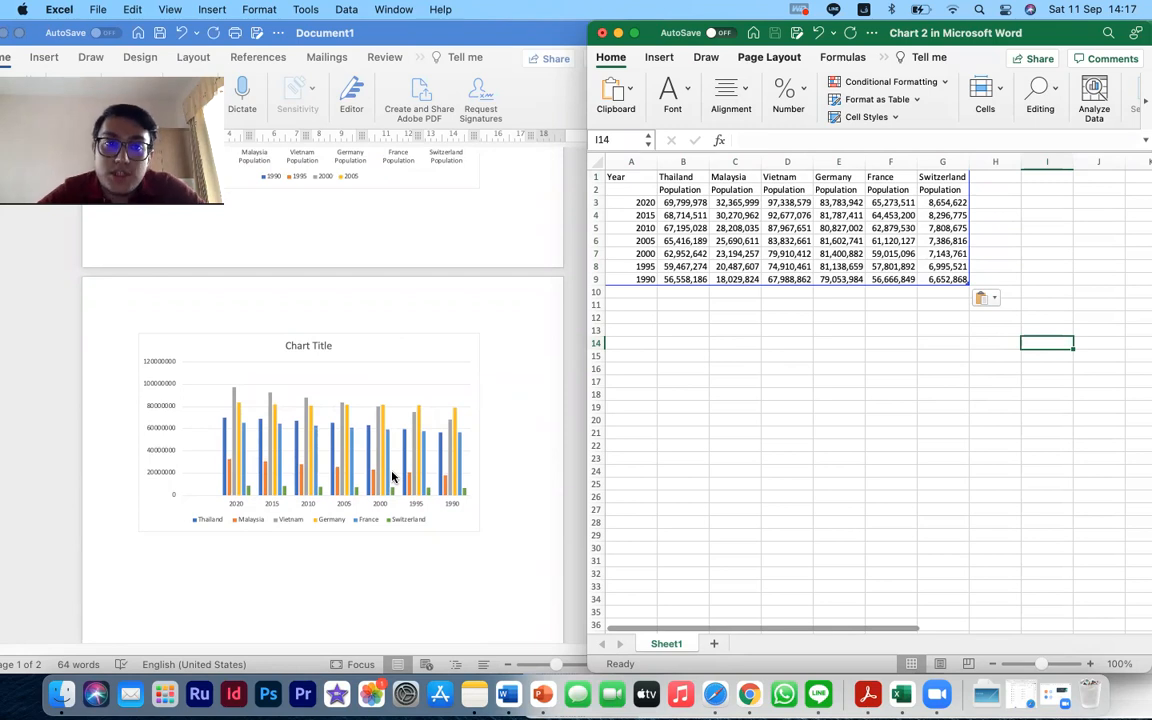
scroll(219, 420, "up", 5)
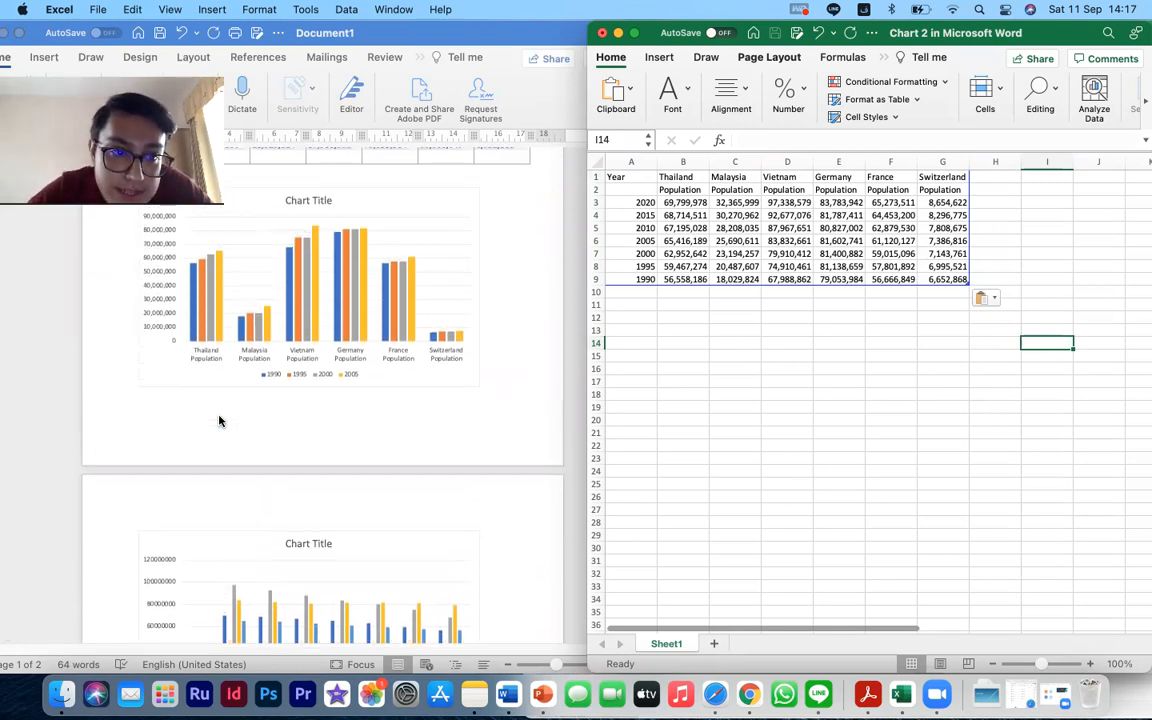
scroll(219, 420, "up", 3)
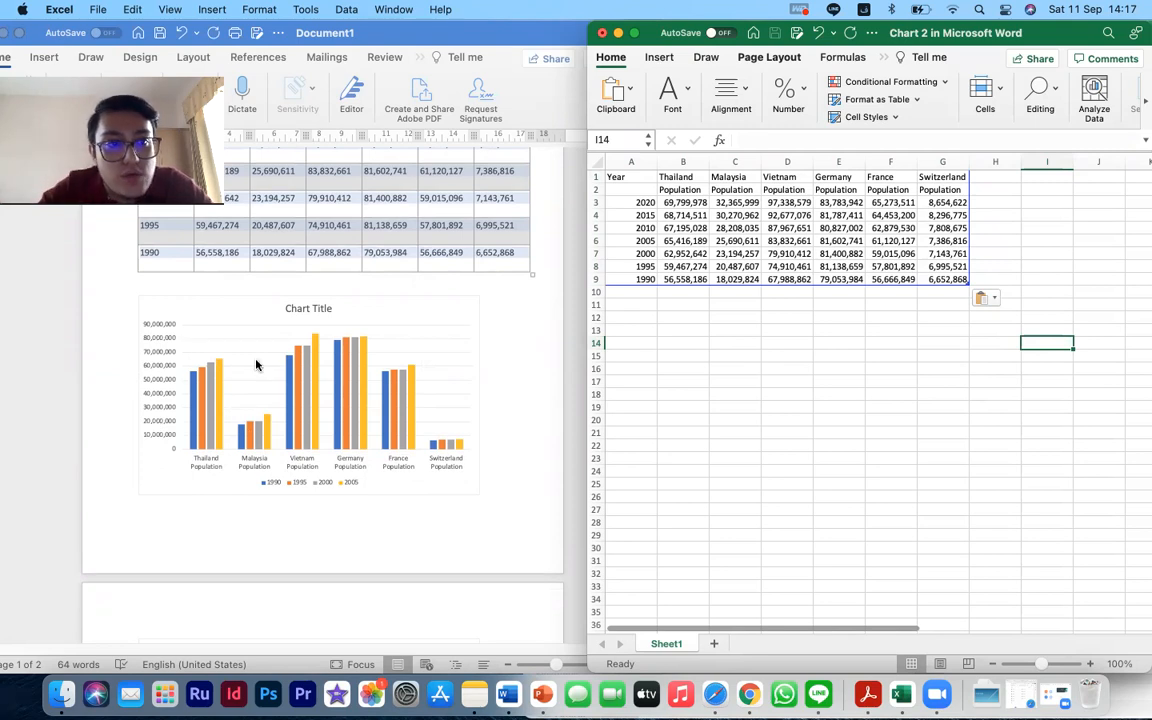
Examine how the second chart groups the populations by year against the first chart's grouping by country.
scroll(256, 365, "down", 6)
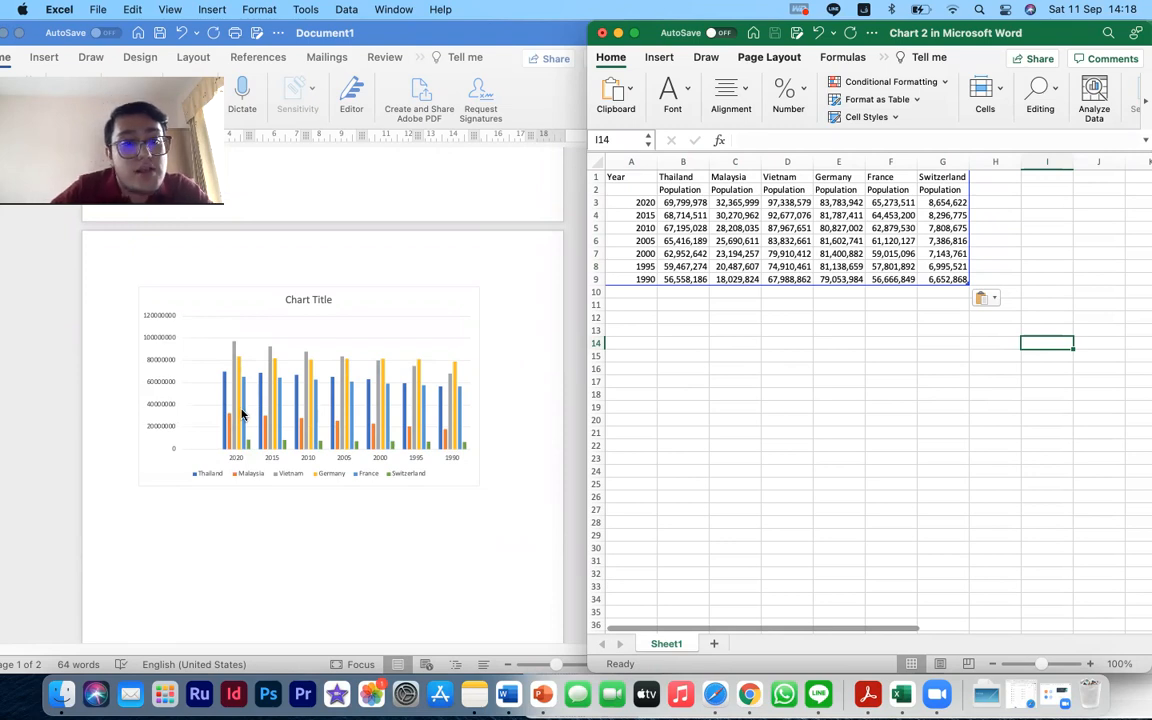
scroll(241, 413, "up", 5)
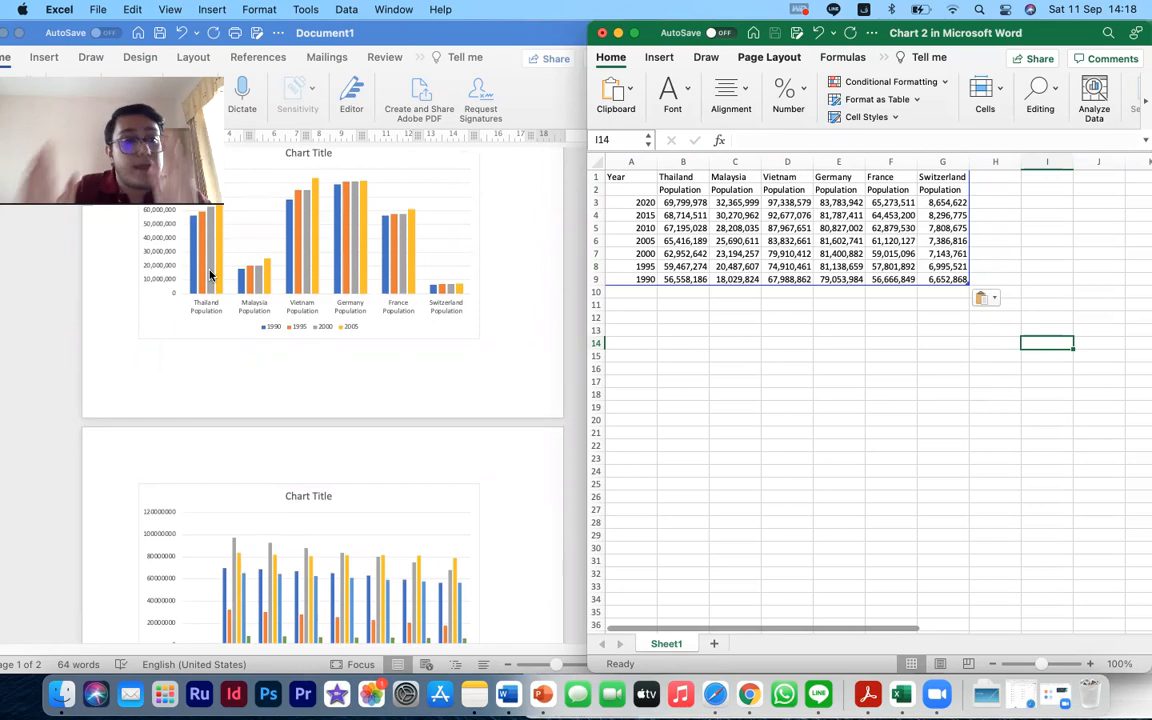
scroll(225, 310, "down", 4)
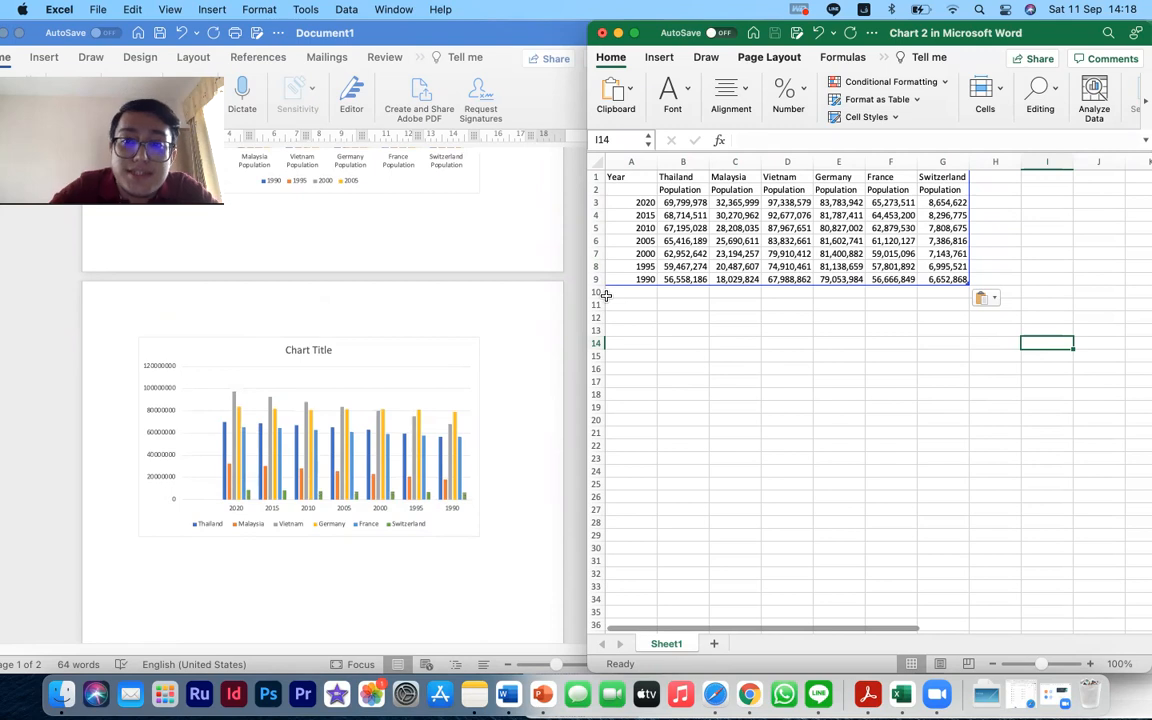
left_click(367, 400)
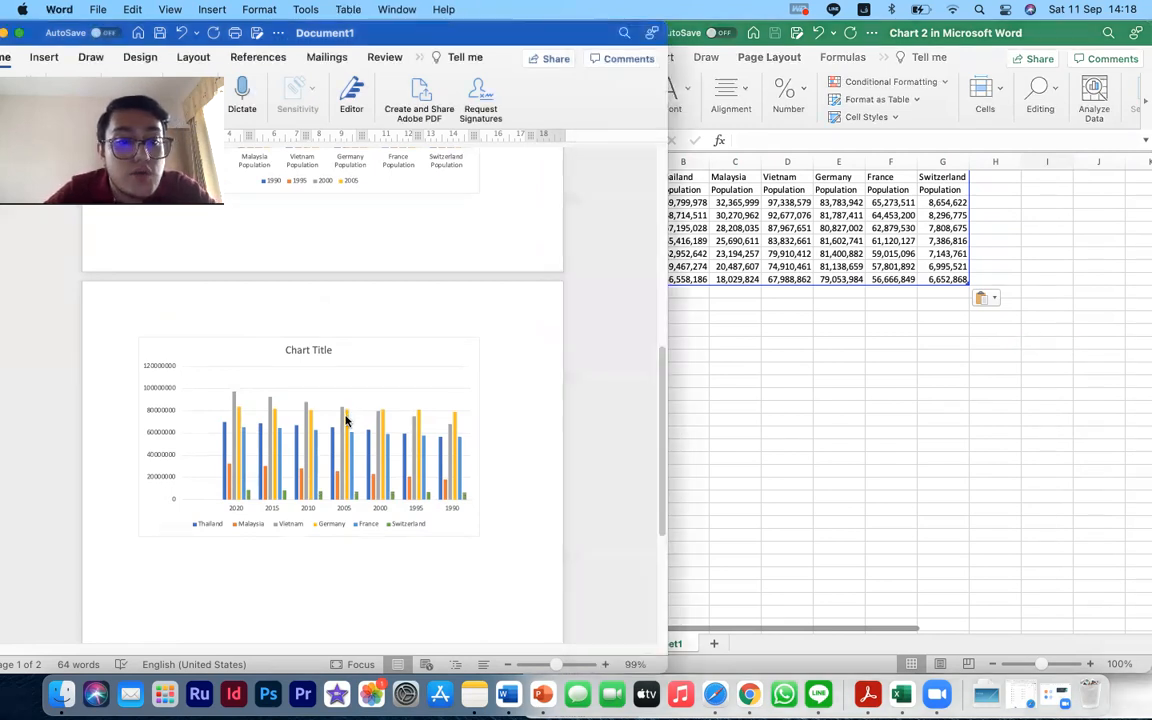
left_click(292, 415)
left_click(498, 501)
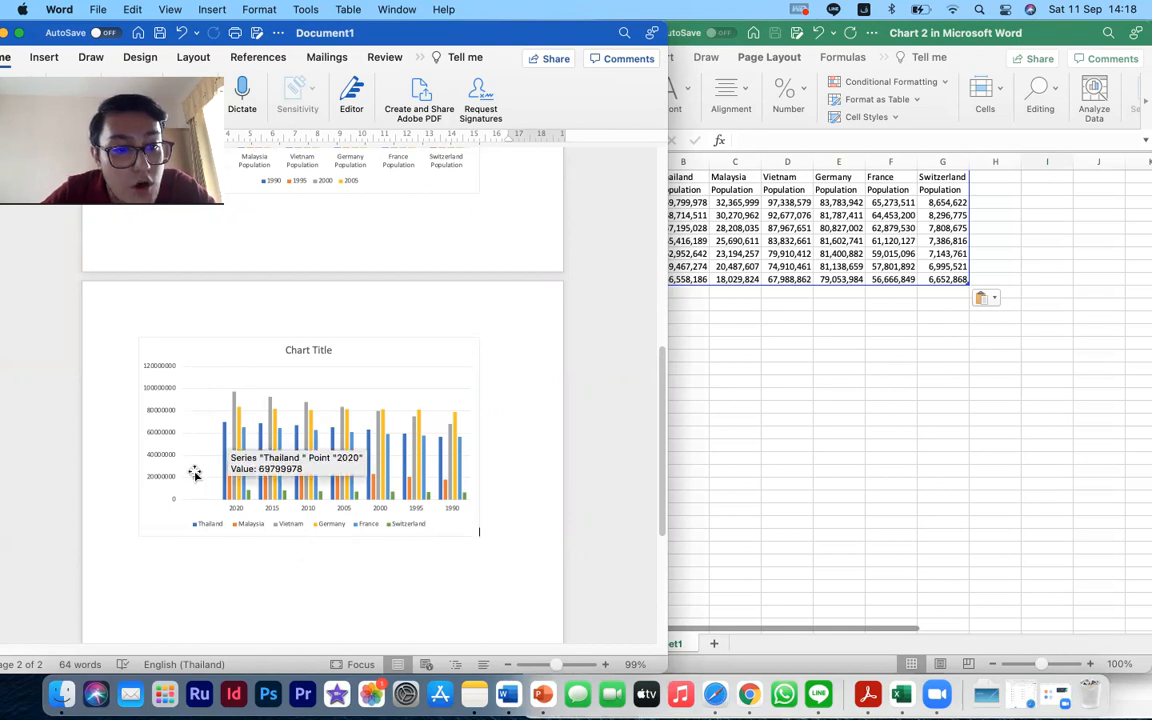
scroll(211, 457, "up", 5)
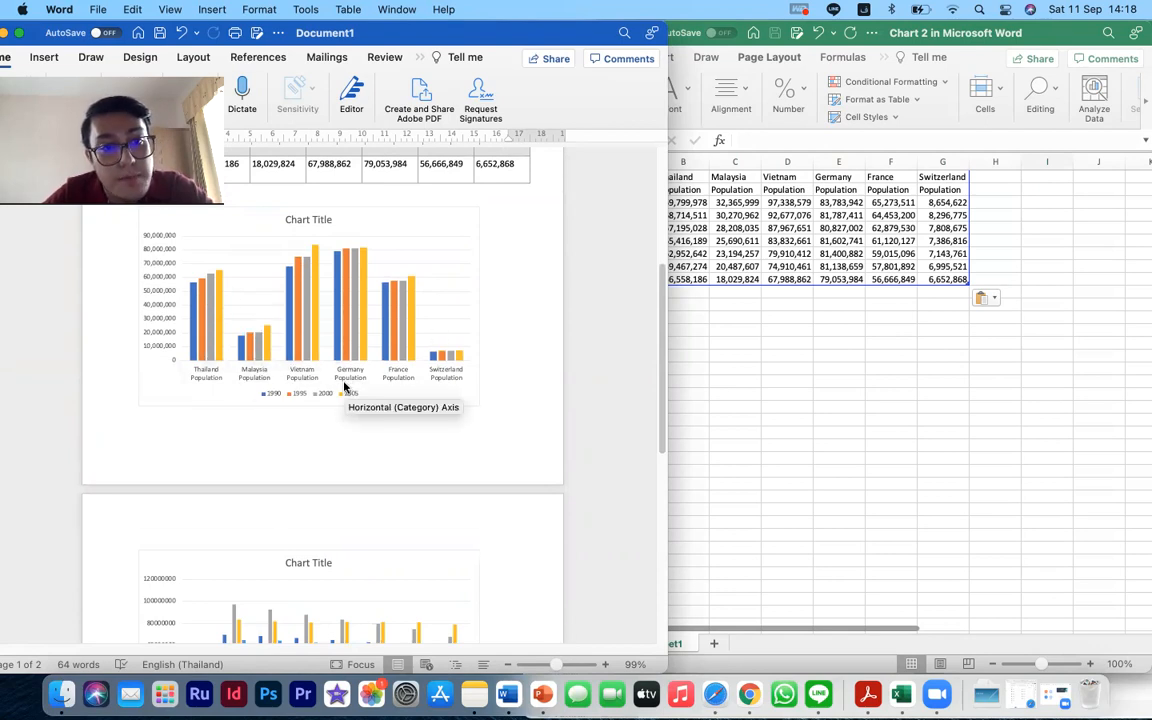
scroll(370, 385, "down", 3)
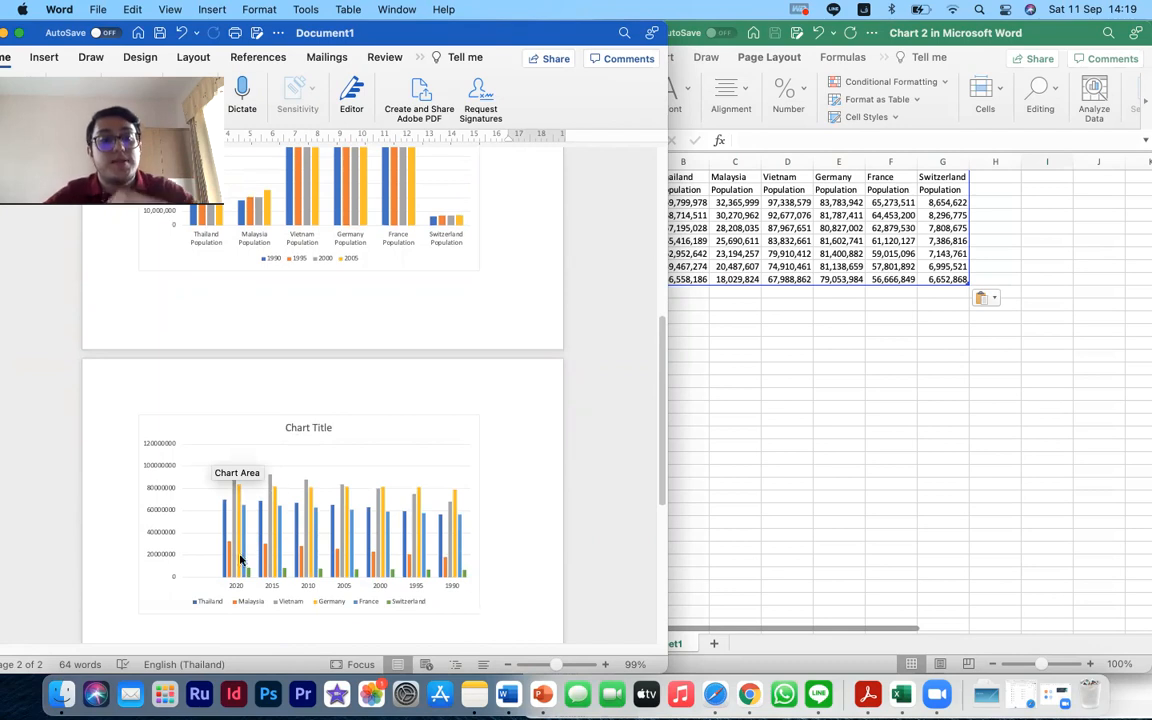
scroll(240, 470, "down", 4)
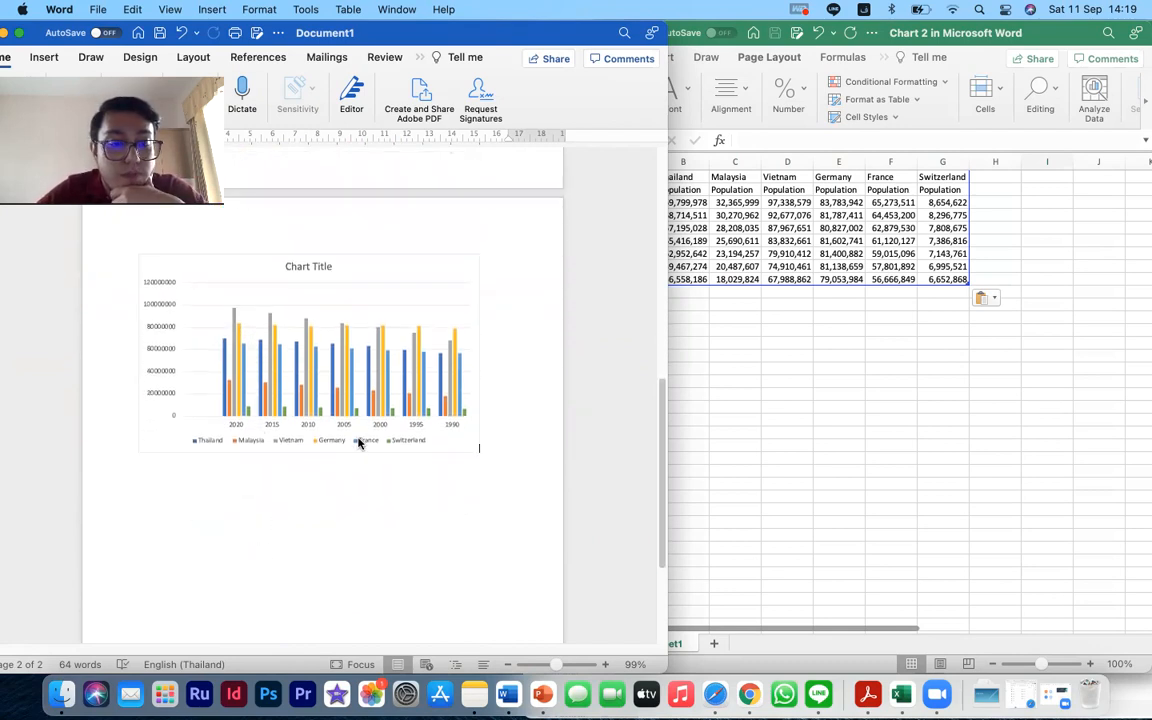
Insert a 2-D line chart on a new line below the column chart on the second page.
double_click(350, 492)
left_click(515, 467)
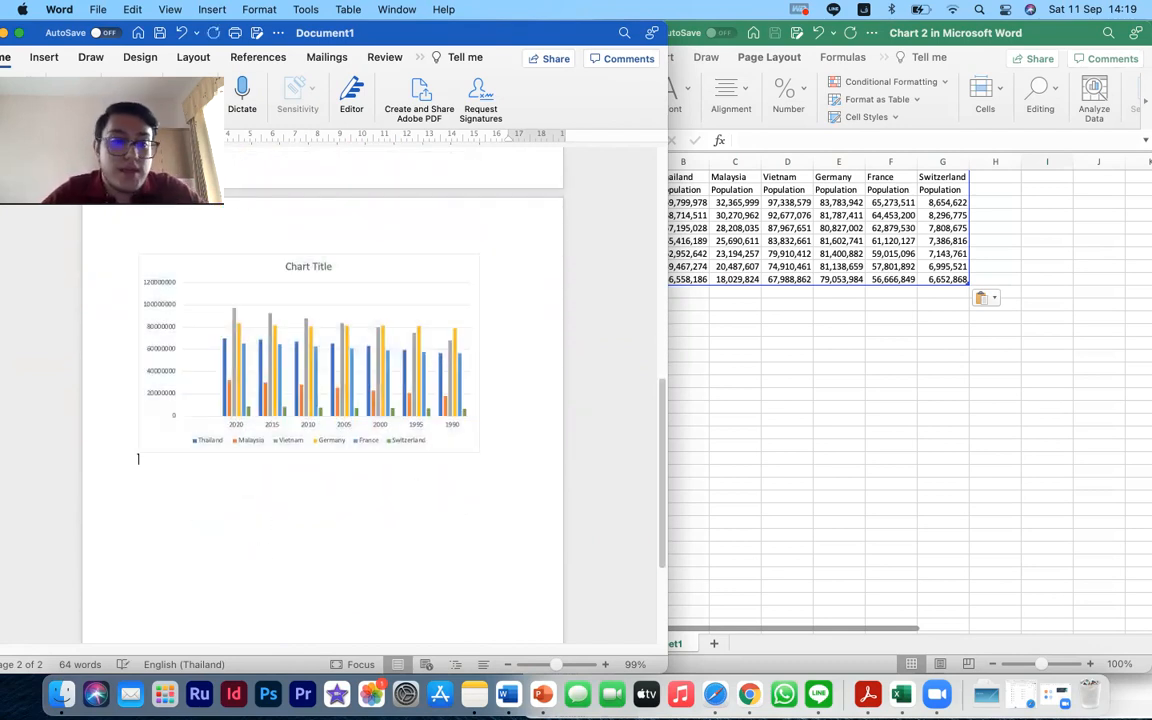
left_click(532, 477)
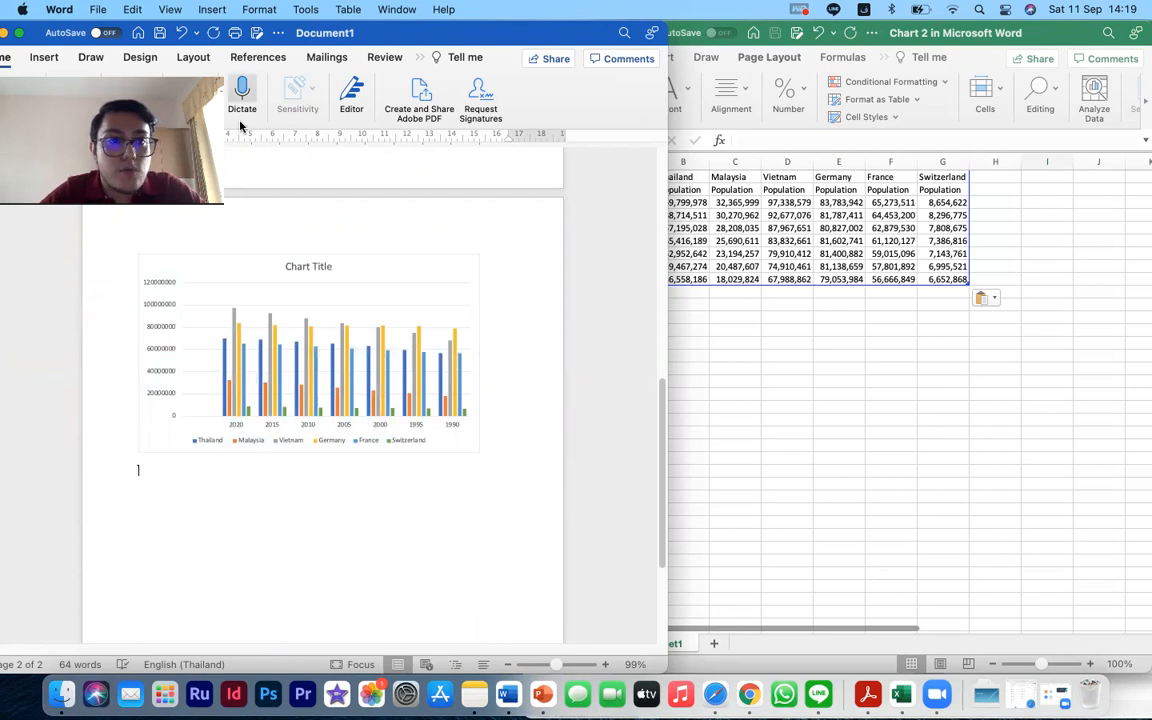
left_click_drag(472, 34, 649, 42)
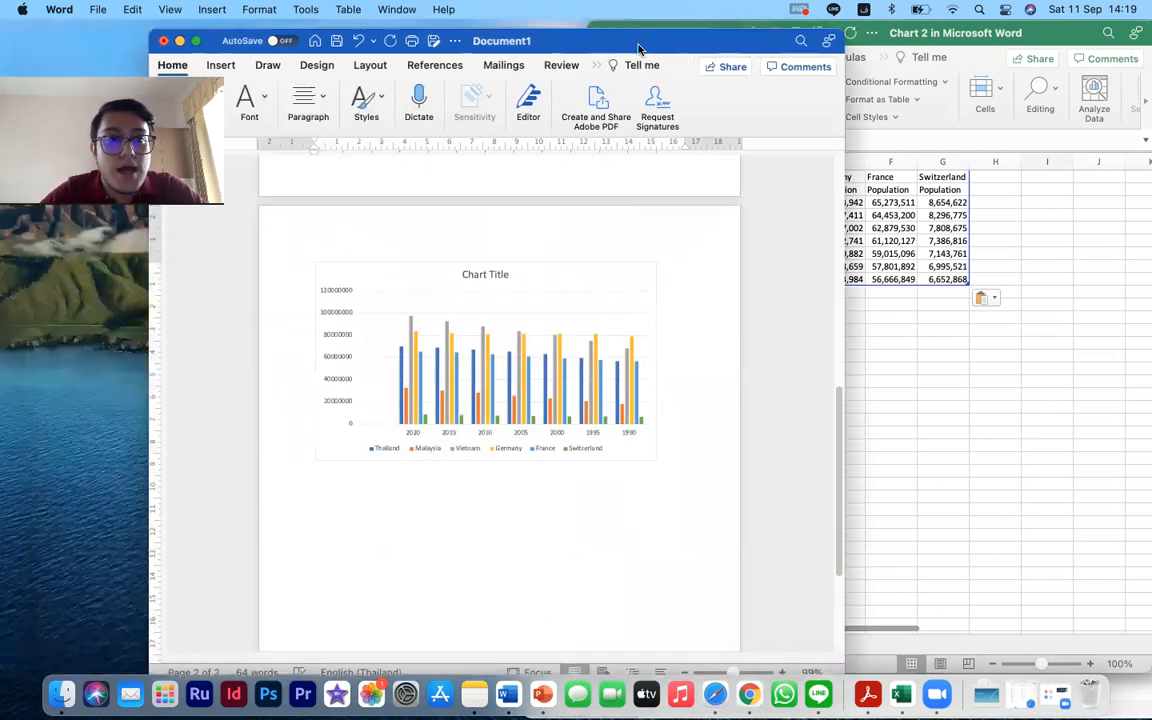
left_click(195, 41)
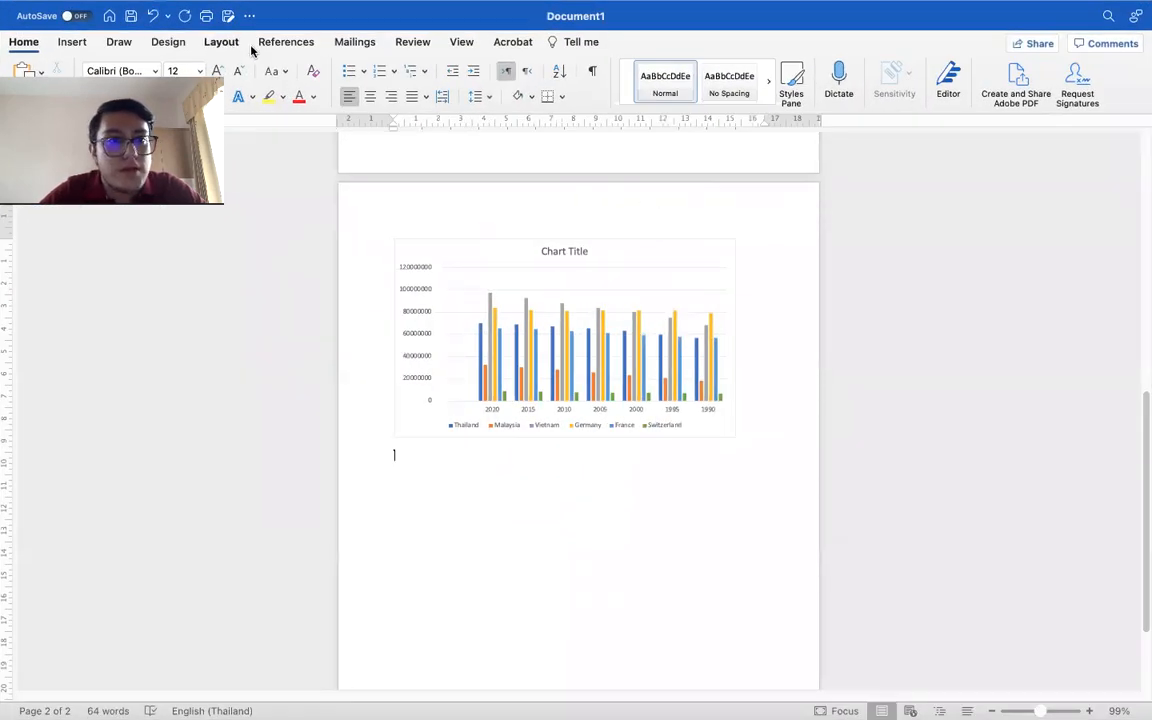
left_click(79, 43)
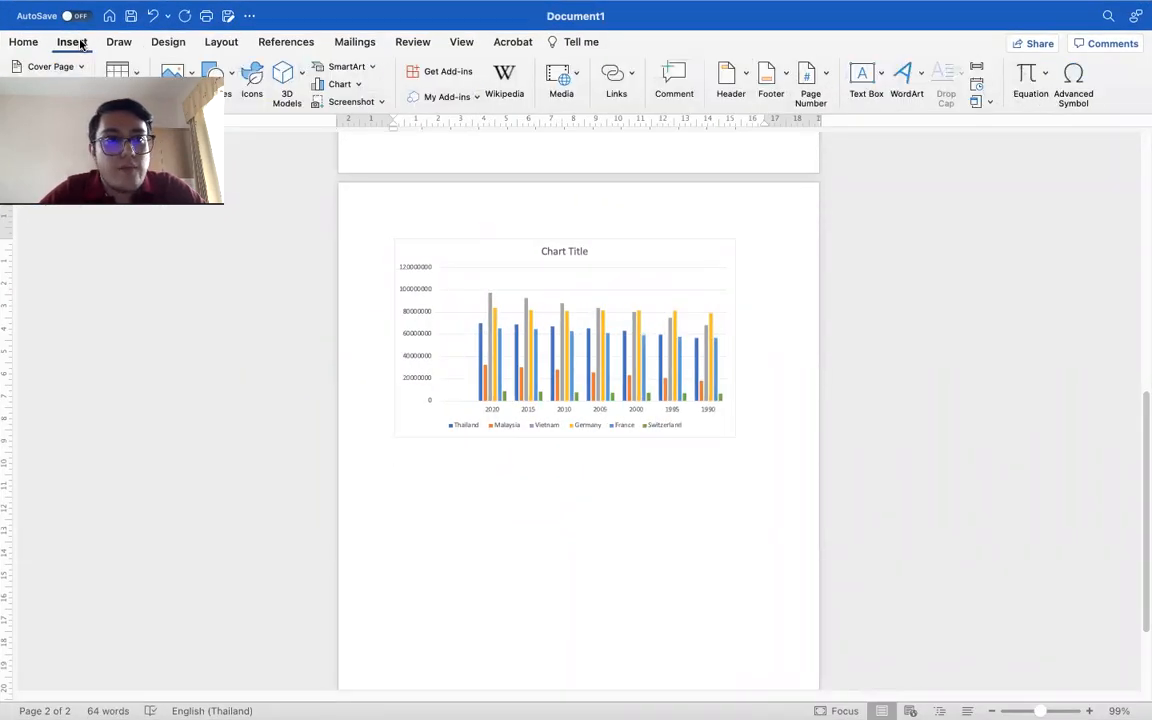
left_click(345, 84)
mouse_move(362, 104)
mouse_move(399, 123)
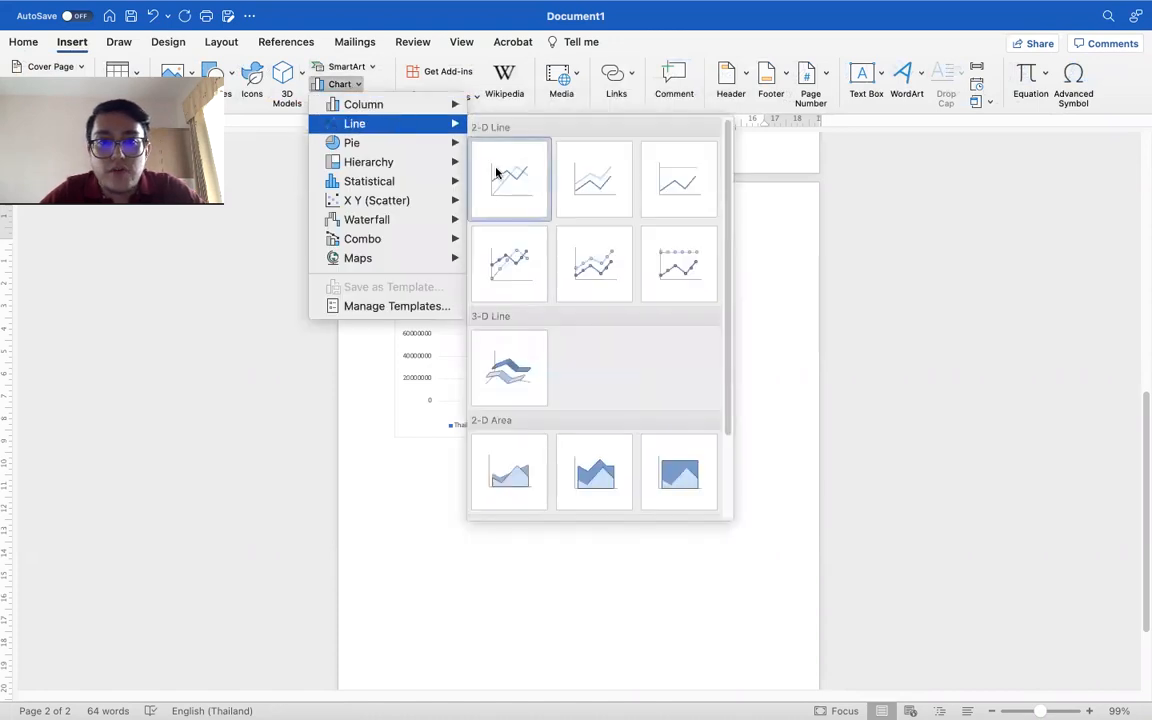
left_click(500, 260)
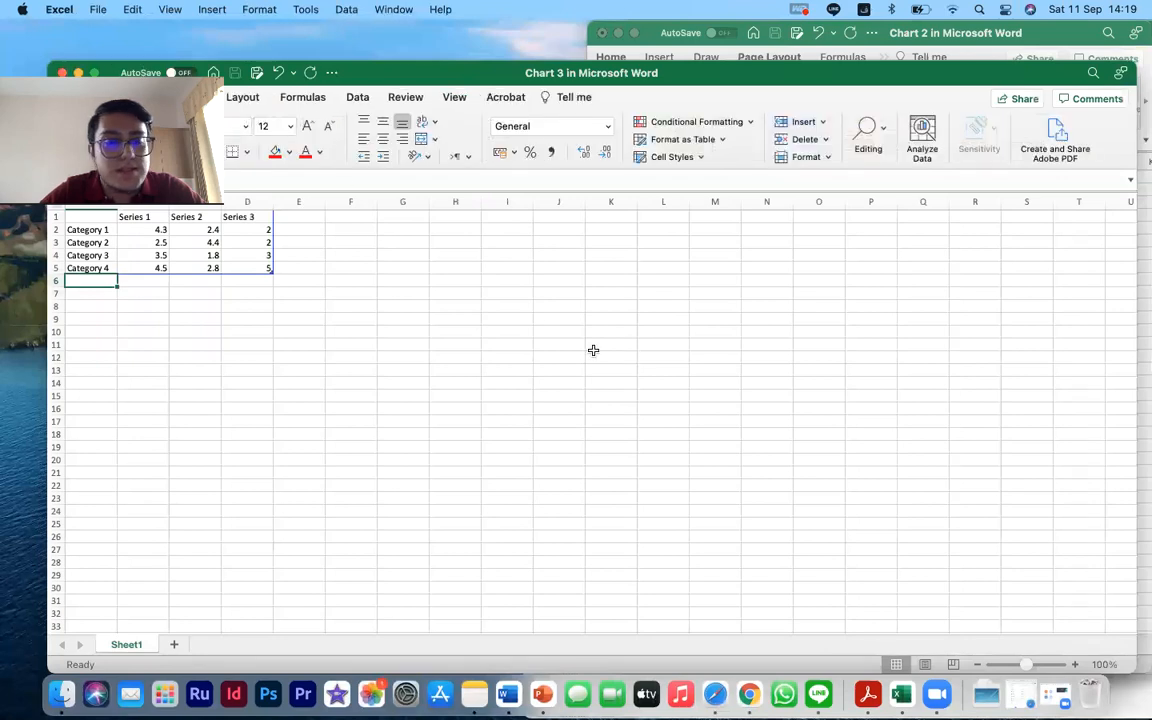
Take the document out of full screen and arrange it side by side with the line chart's worksheet.
key("ctrl+Right")
left_click(50, 33)
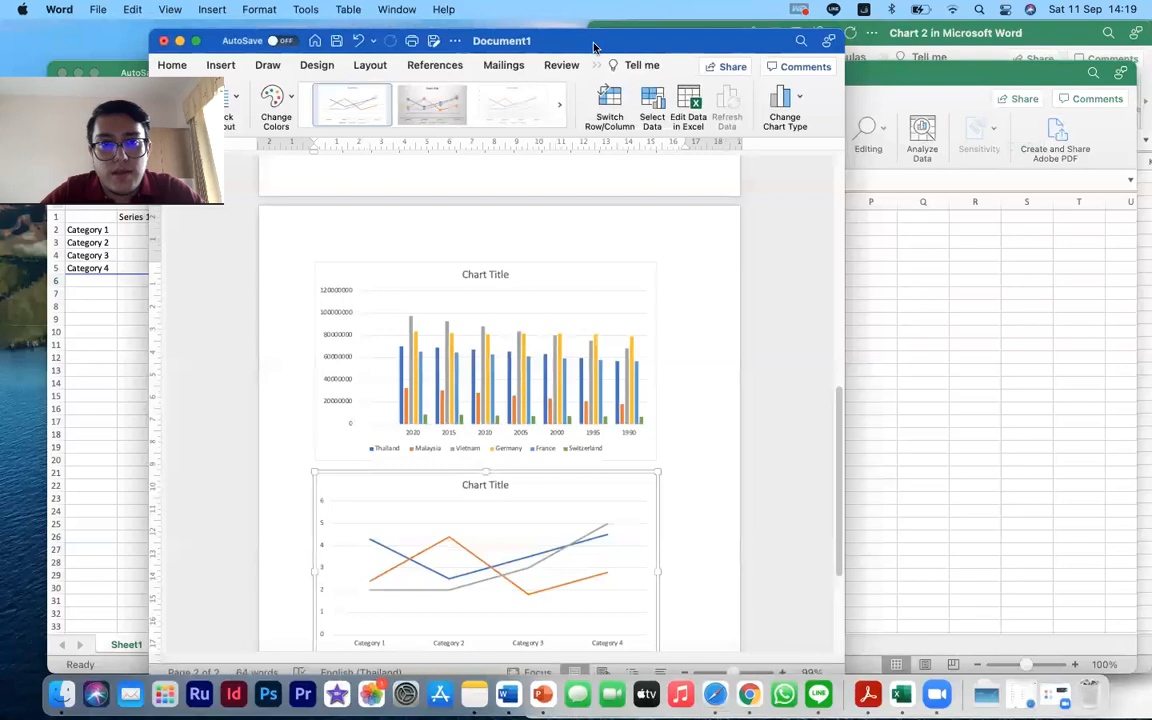
left_click_drag(594, 45, 468, 43)
left_click(892, 275)
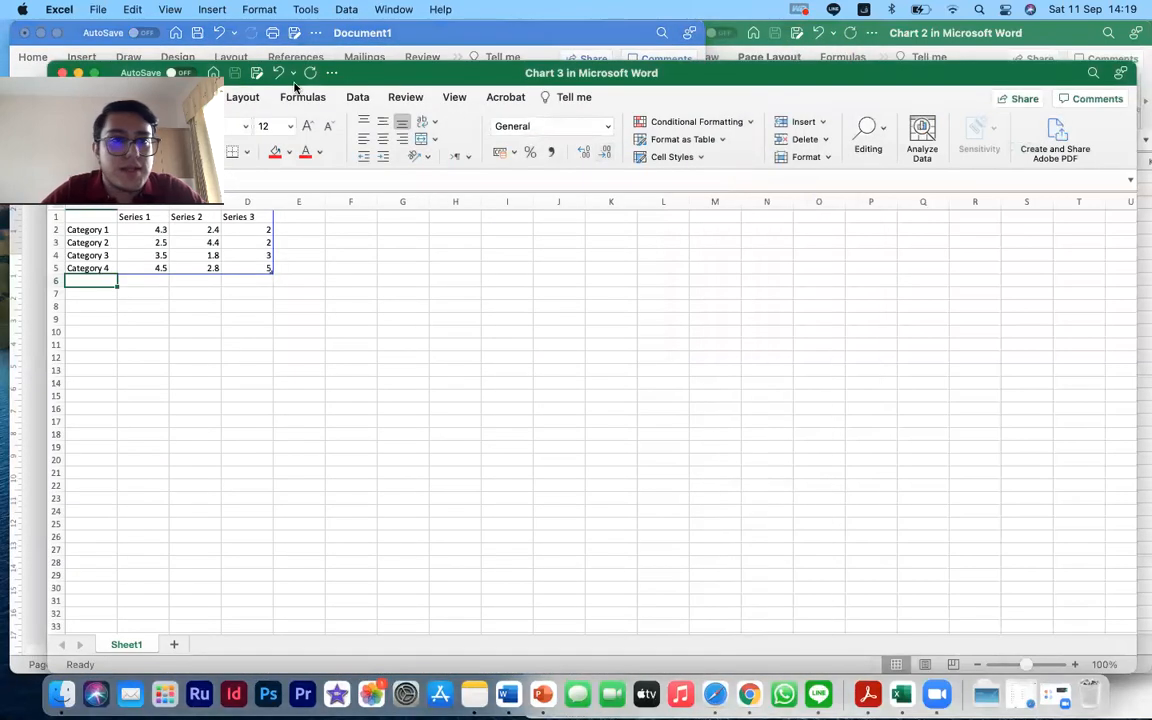
left_click_drag(379, 73, 612, 68)
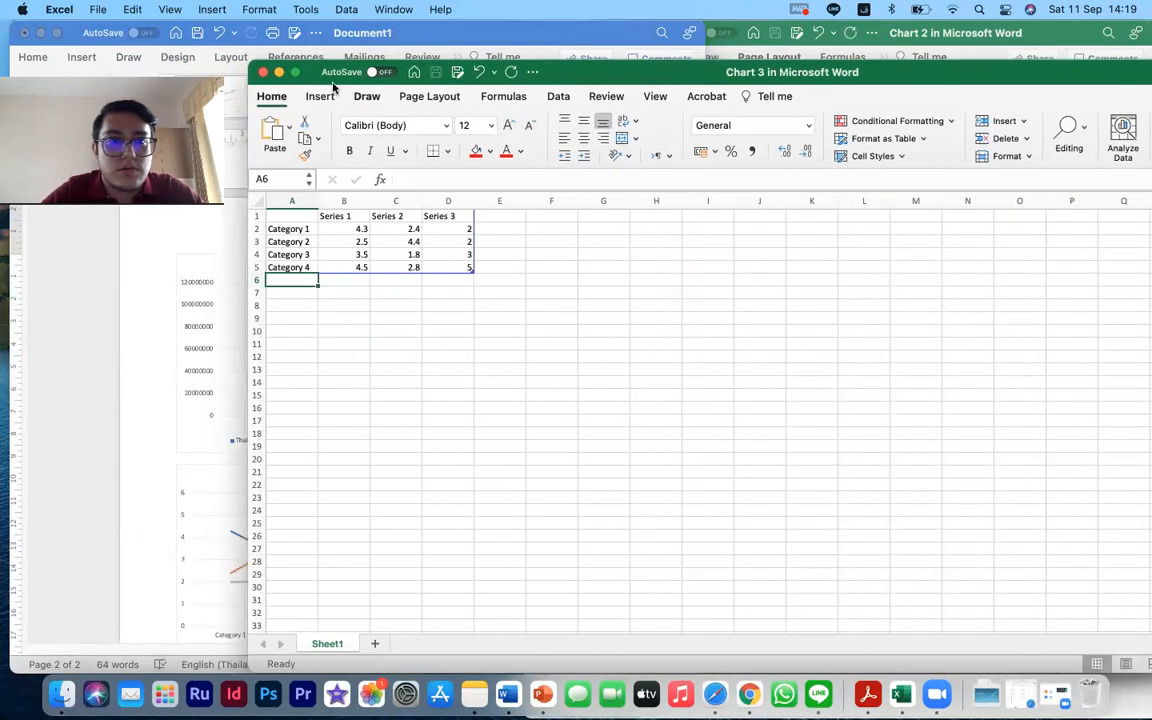
left_click_drag(252, 64, 678, 22)
Paste the copied population table into the line chart's data at cell A1, matching the destination formatting.
left_click(722, 177)
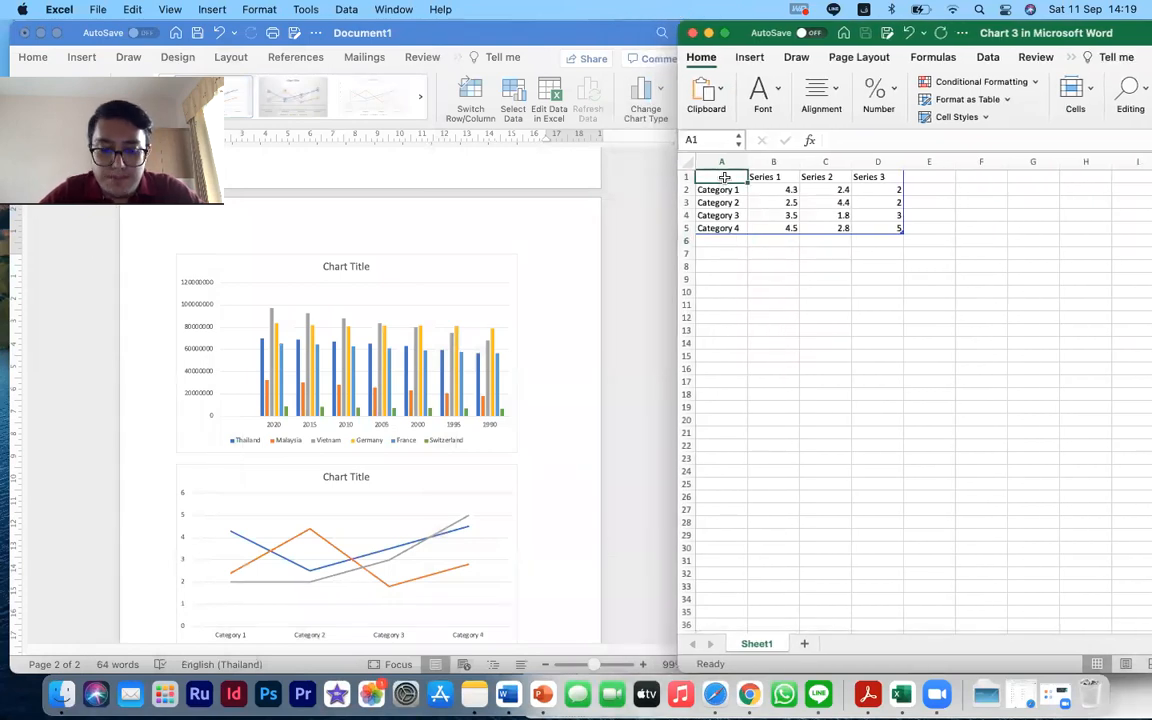
type("Year\tThailand Population\tMalaysia Population\tVietnam Population\tGermany Population\tFrance Population\tSwitzerland Population 2020\t69,799,978\t32,365,999\t97,338,579\t83,783,942\t65,273,511\t8,654,622 2015\t68,714,511\t30,270,962\t92,677,076\t81,787,411\t64,453,200\t8,296,775 2010\t67,195,028\t28,208,035\t87,967,651\t80,827,002\t62,879,530\t7,808,675 2005\t65,416,189\t25,690,611\t83,832,661\t81,602,741\t61,120,127\t7,386,816 2000\t62,952,642\t23,194,257\t79,910,412\t81,400,882\t59,015,096\t7,143,761 1995\t59,467,274\t20,487,607\t74,910,461\t81,138,659\t57,801,892\t6,995,521 1990\t56,558,186\t18,029,824\t67,988,862\t79,053,984\t56,666,849\t6,673,868")
left_click(1073, 306)
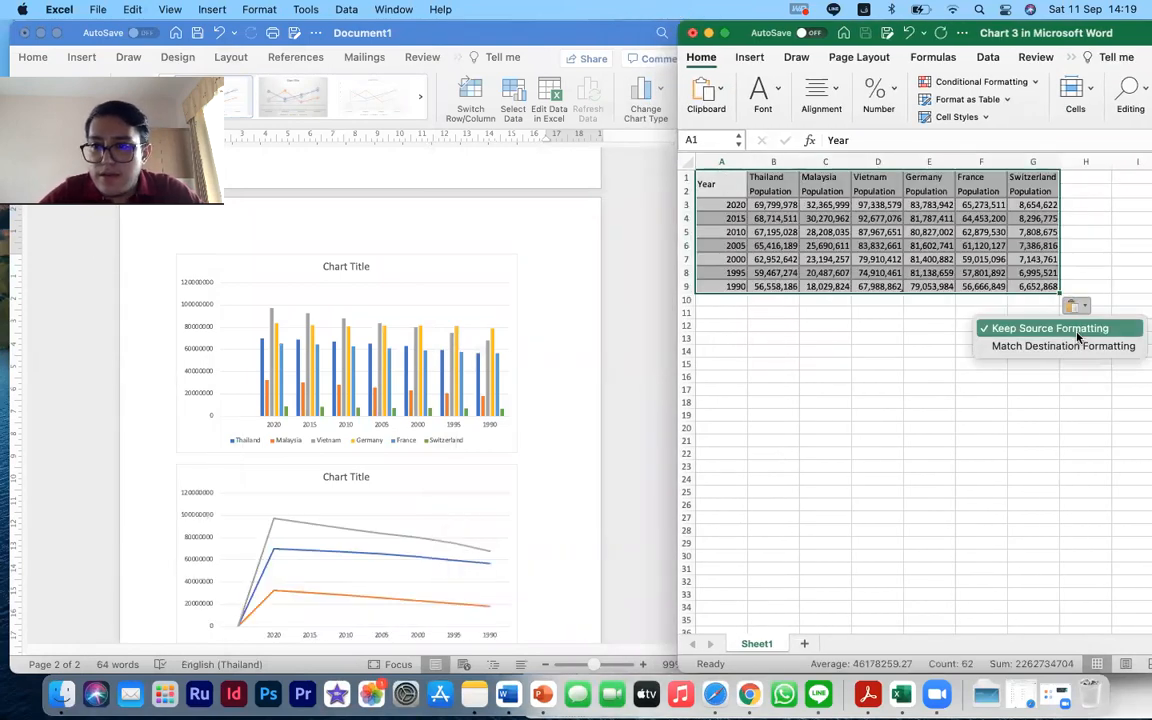
left_click(1070, 347)
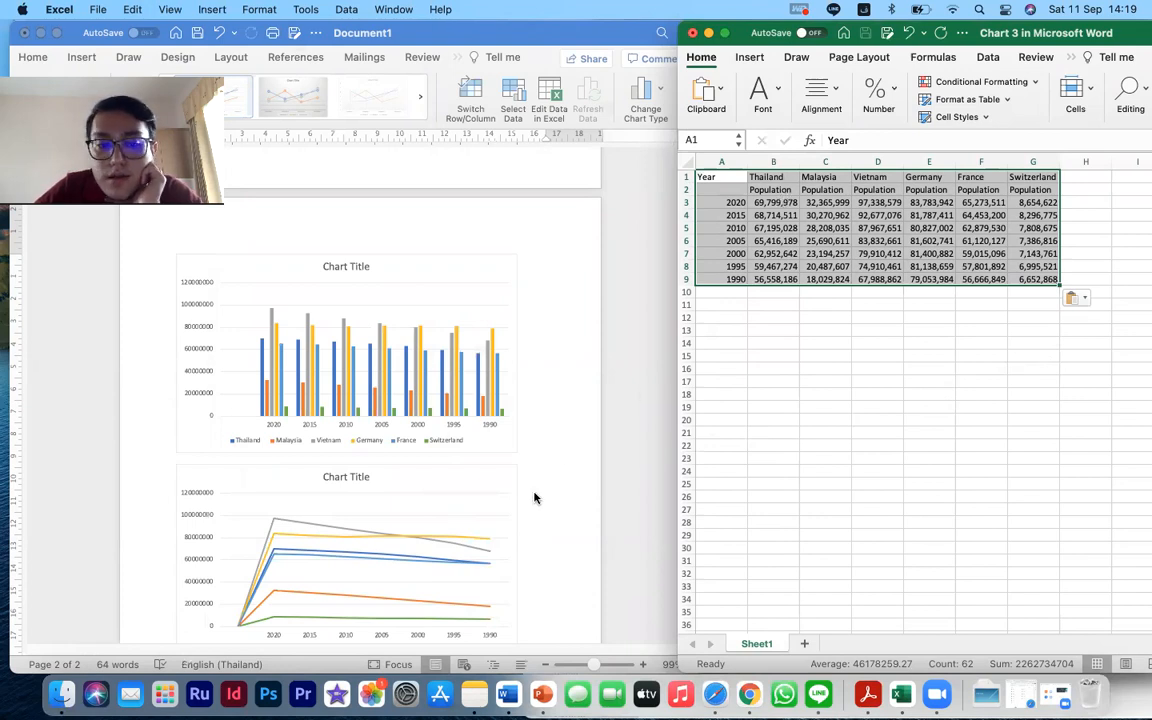
scroll(535, 497, "down", 2)
left_click(342, 558)
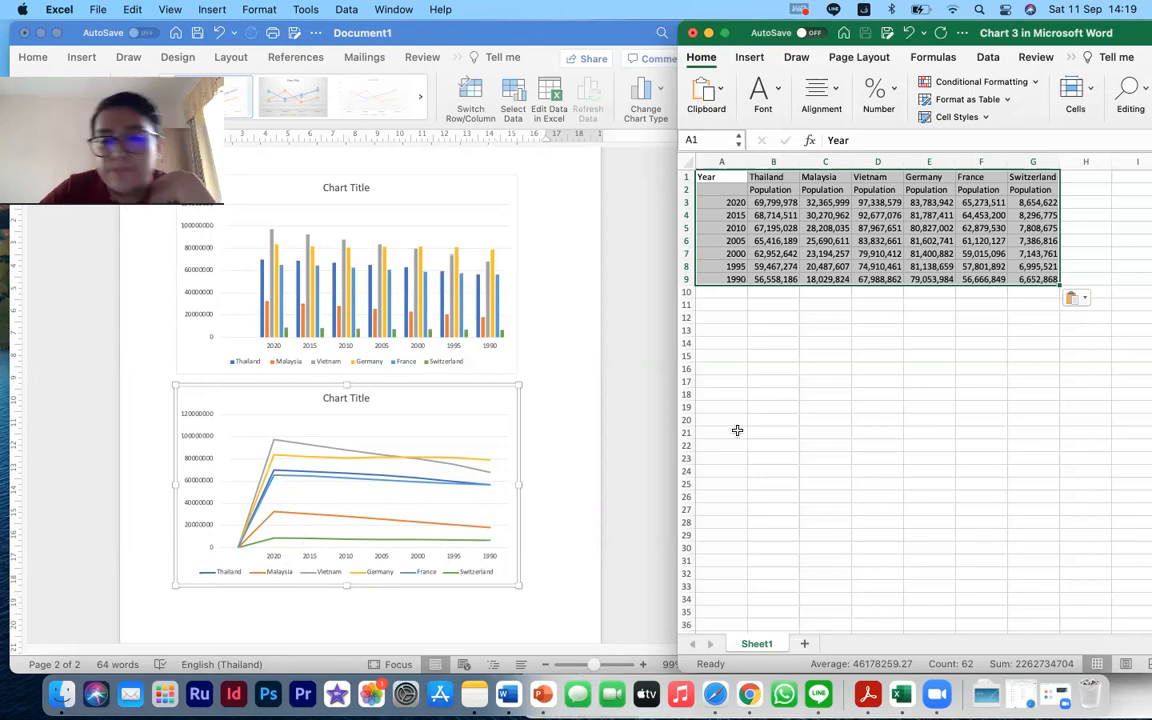
Enlarge the line chart's worksheet to full screen and sort its data by the years in A3:A9 from largest to smallest.
left_click(774, 320)
left_click(737, 280)
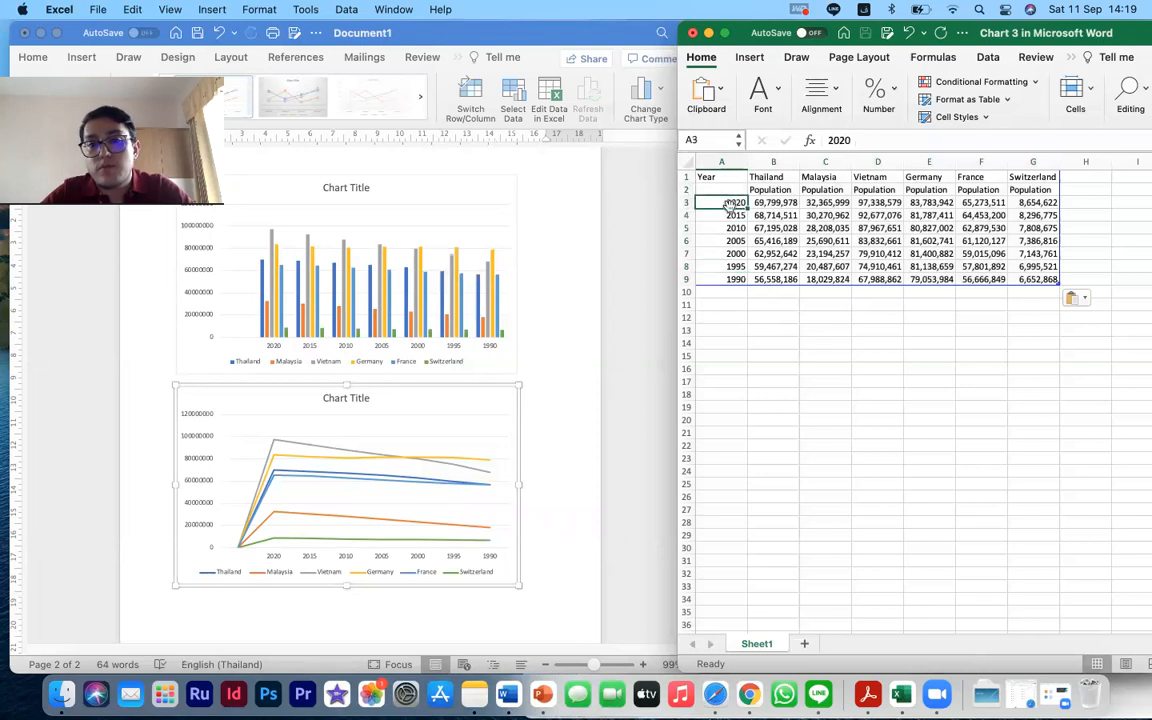
left_click(737, 280)
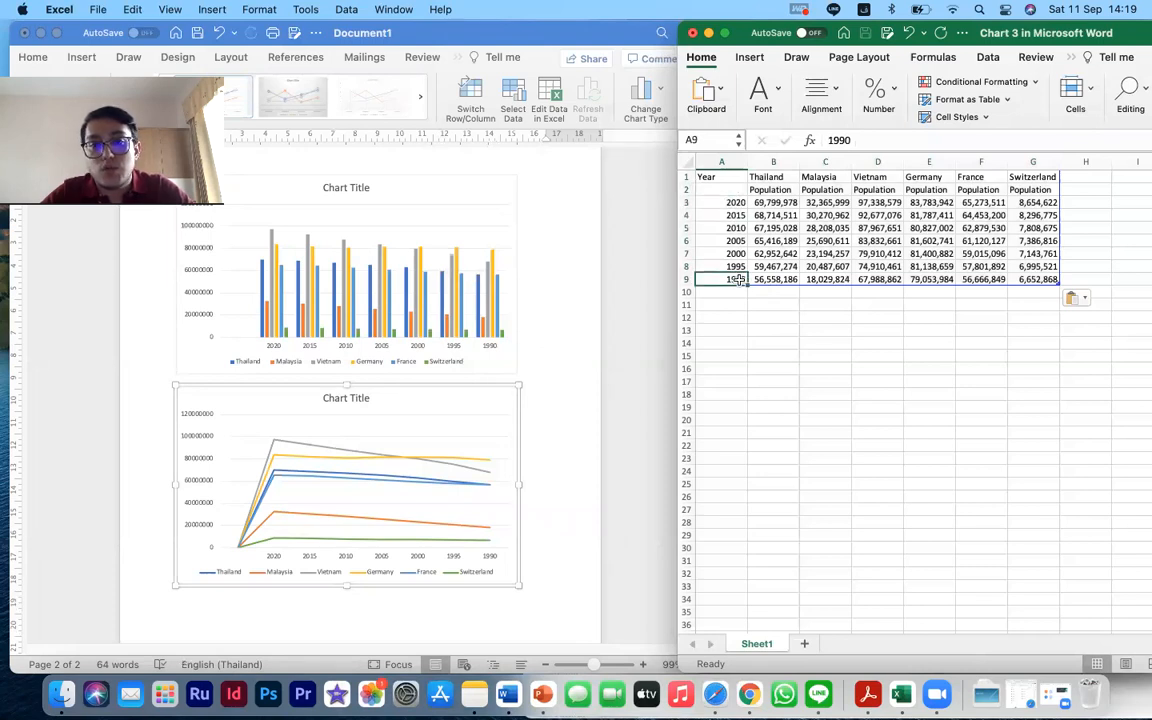
left_click(730, 162)
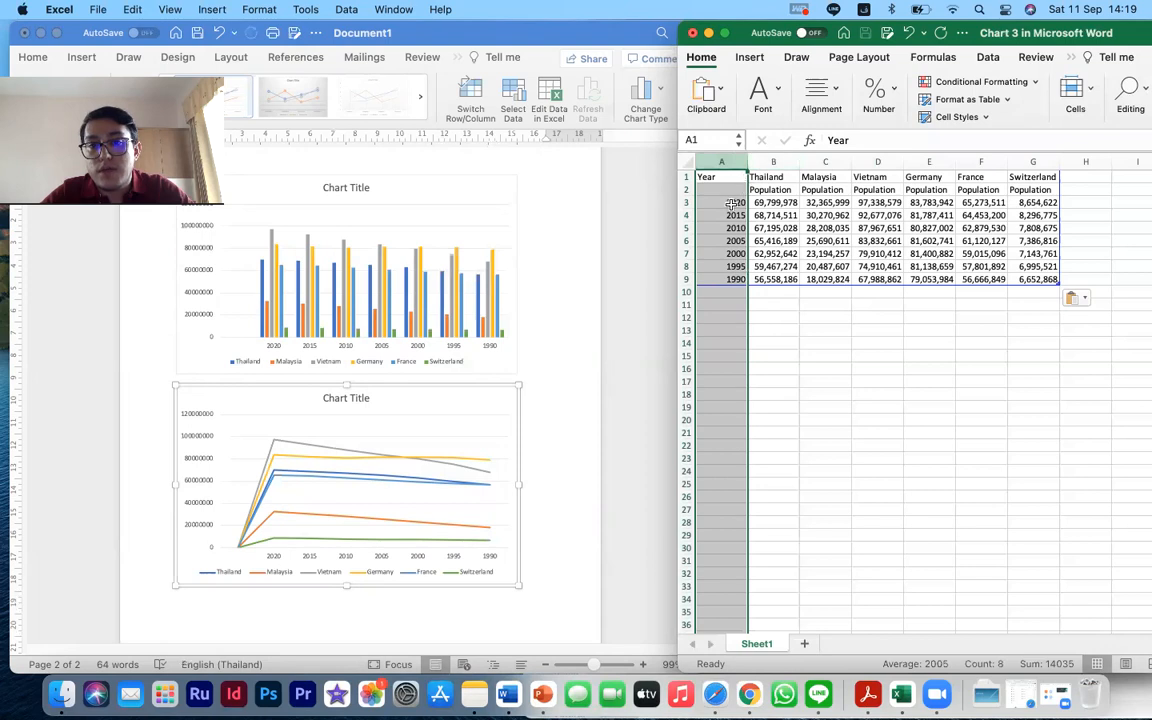
left_click(733, 203)
left_click(736, 280, "shift")
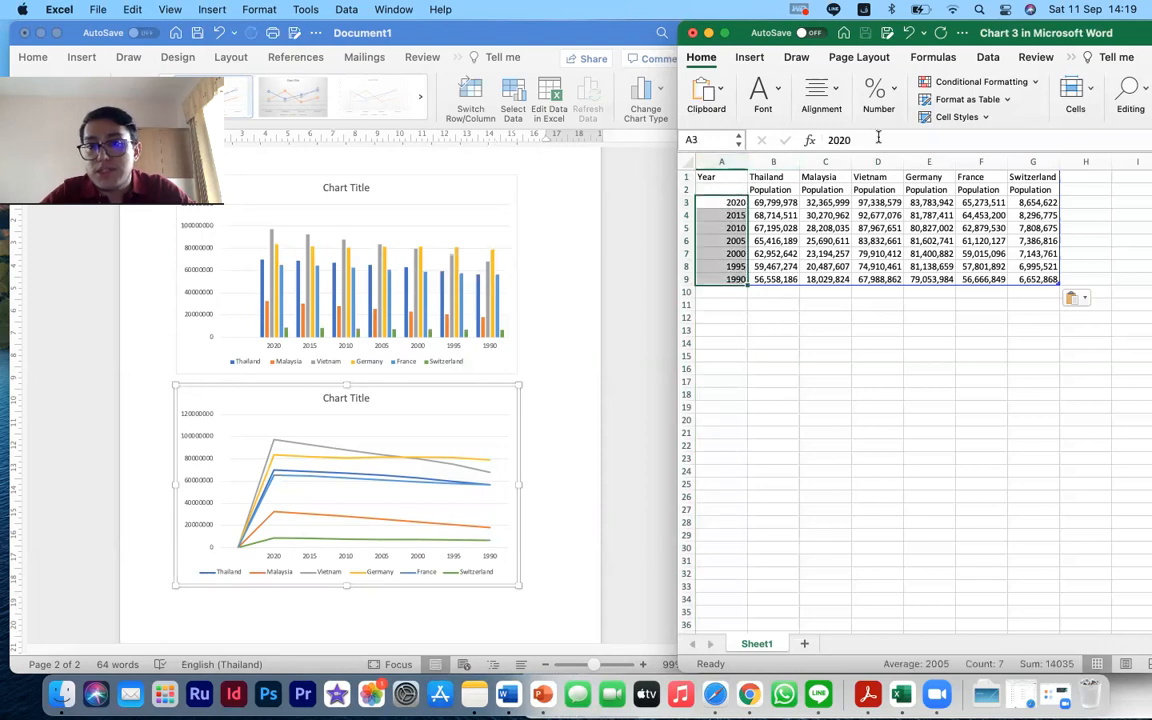
left_click_drag(1000, 34, 917, 127)
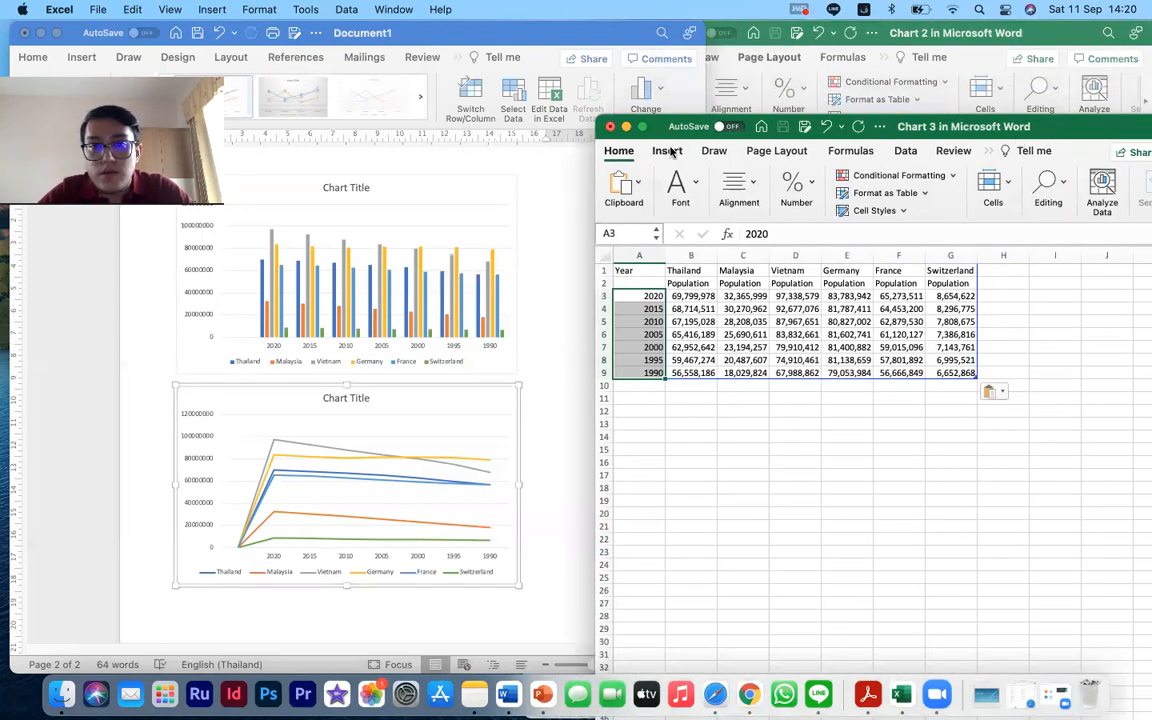
left_click(642, 127)
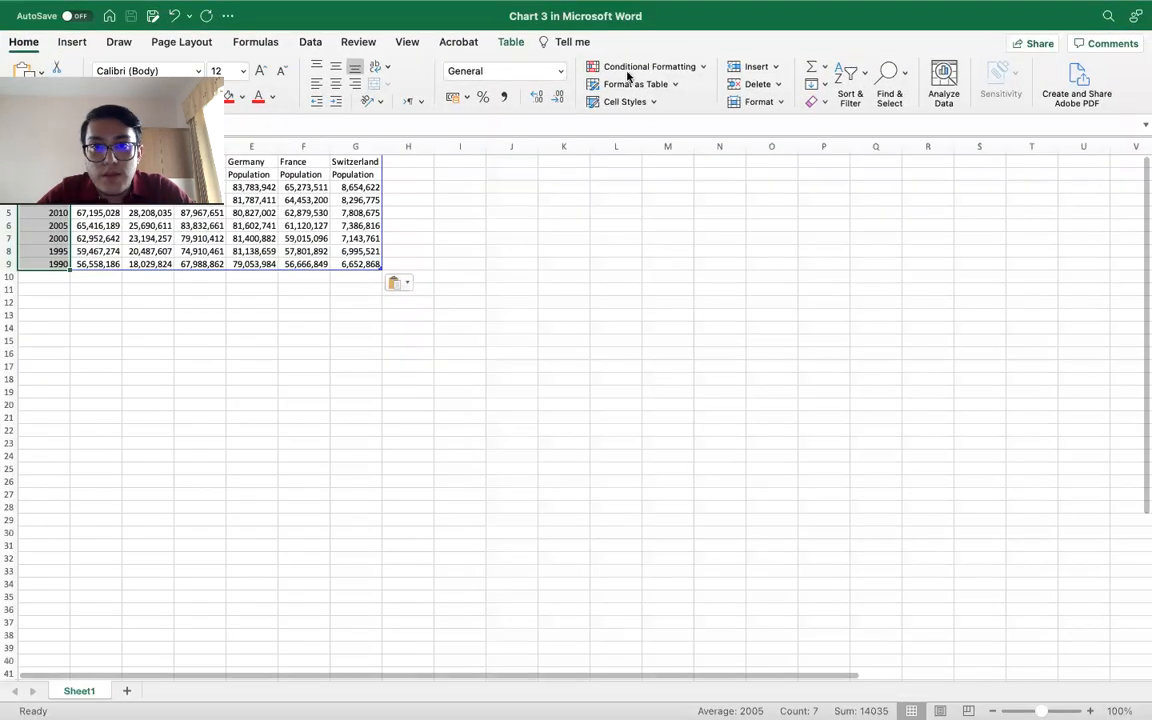
left_click(847, 71)
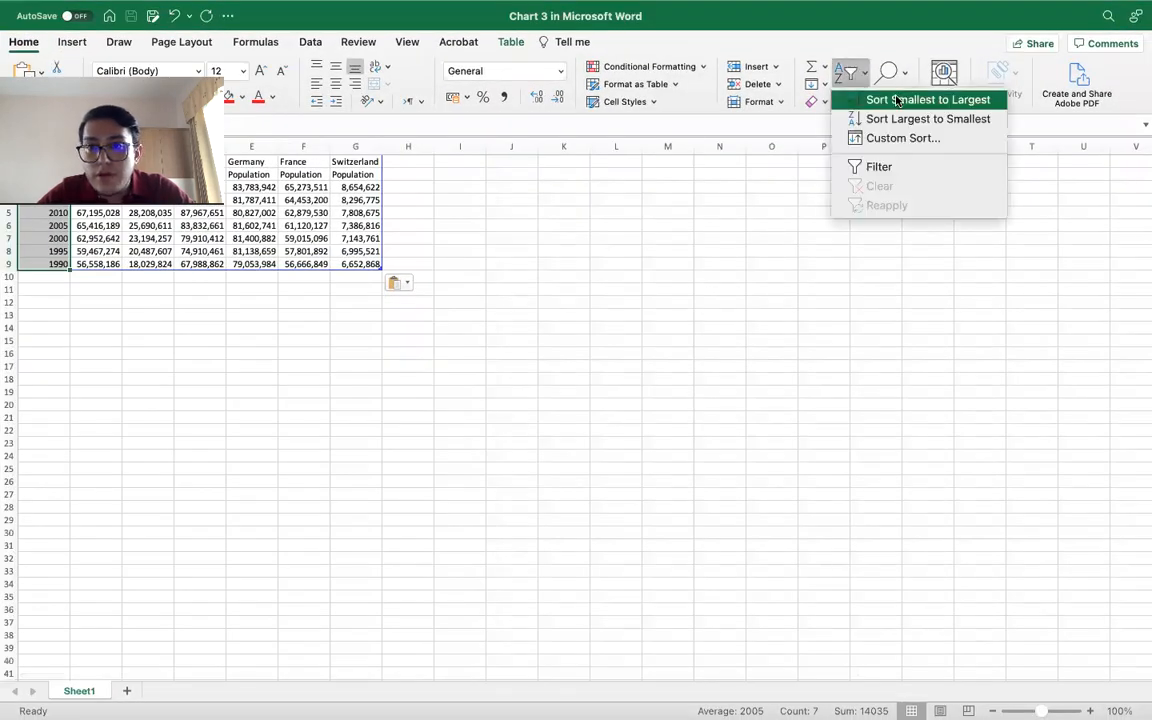
left_click(946, 118)
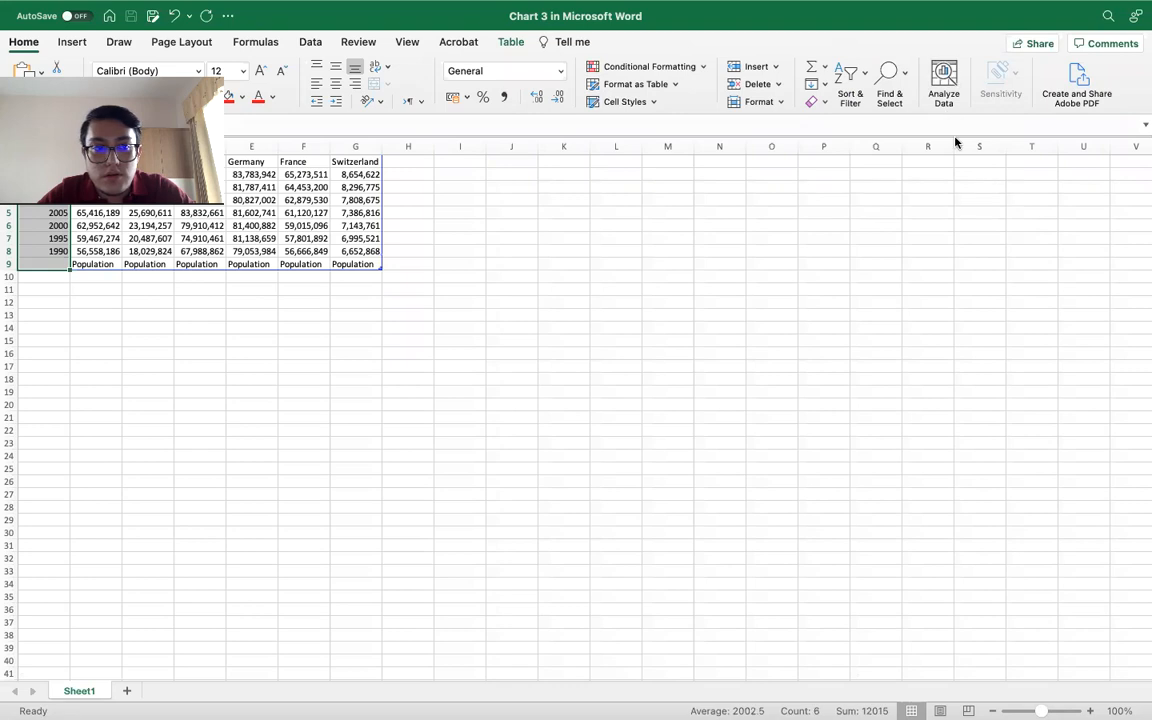
Re-sort the line chart's data by year from smallest to largest and return the worksheet to a smaller window.
left_click(852, 79)
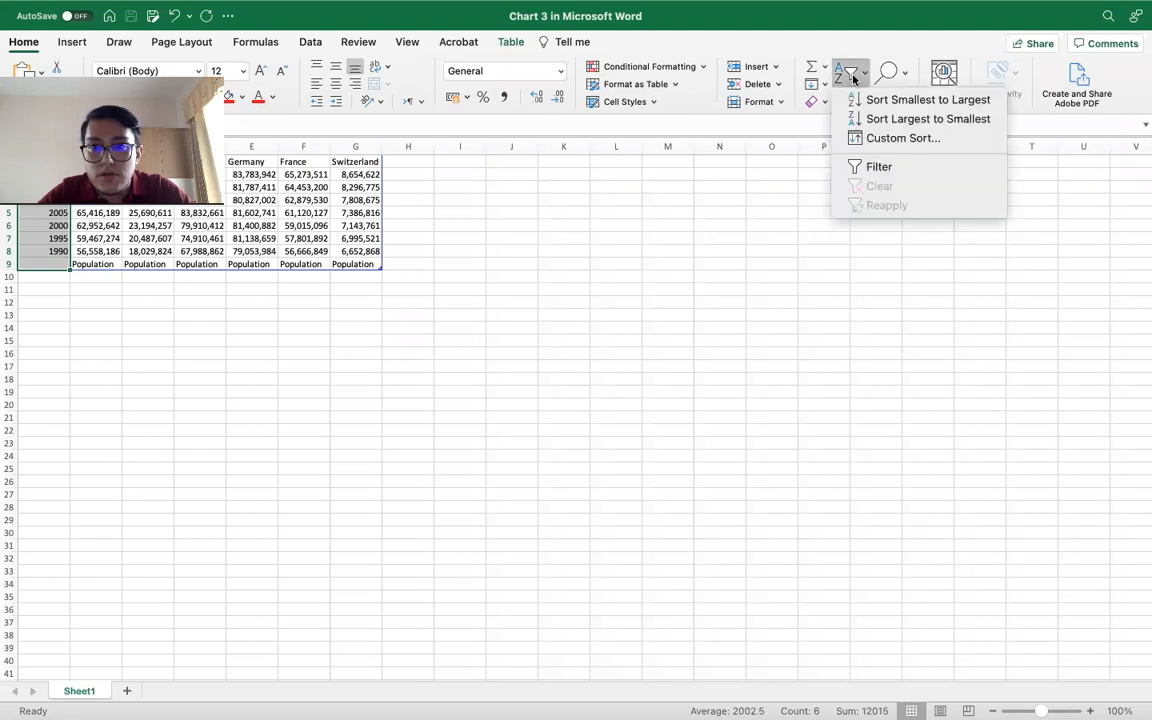
left_click(900, 99)
mouse_move(72, 5)
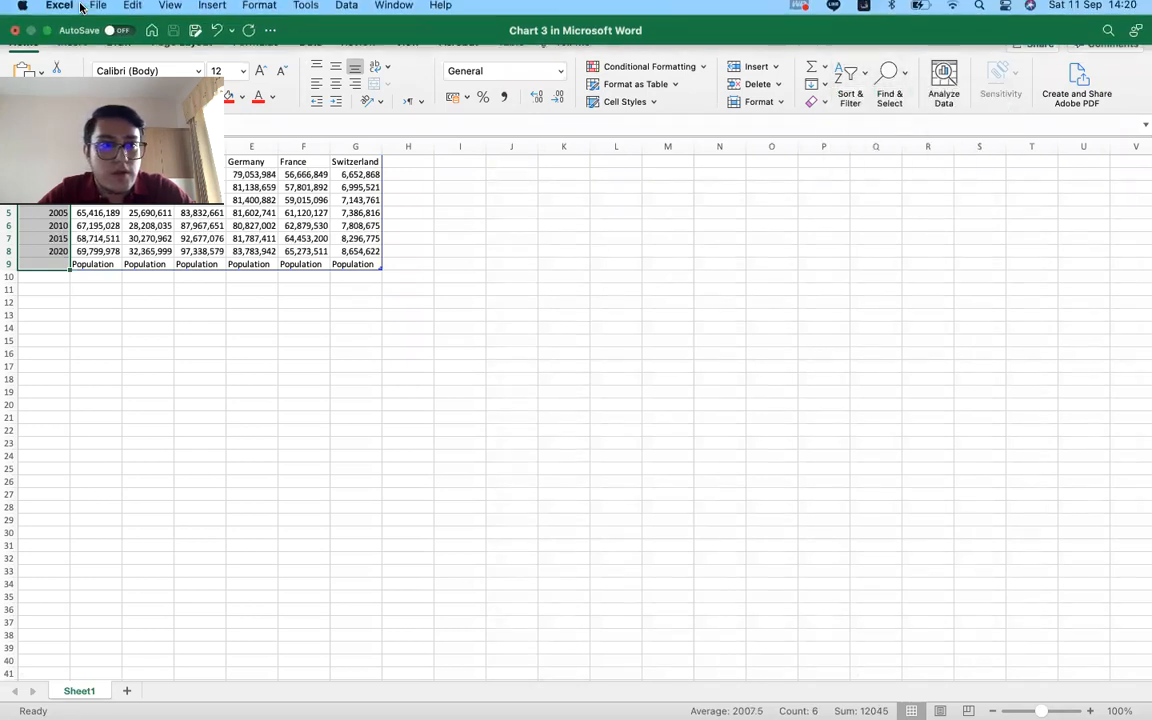
left_click(47, 35)
Clear the Population labels from B9:G9 in row 9 beneath the sorted year data.
left_click(951, 461)
left_click_drag(701, 375, 955, 374)
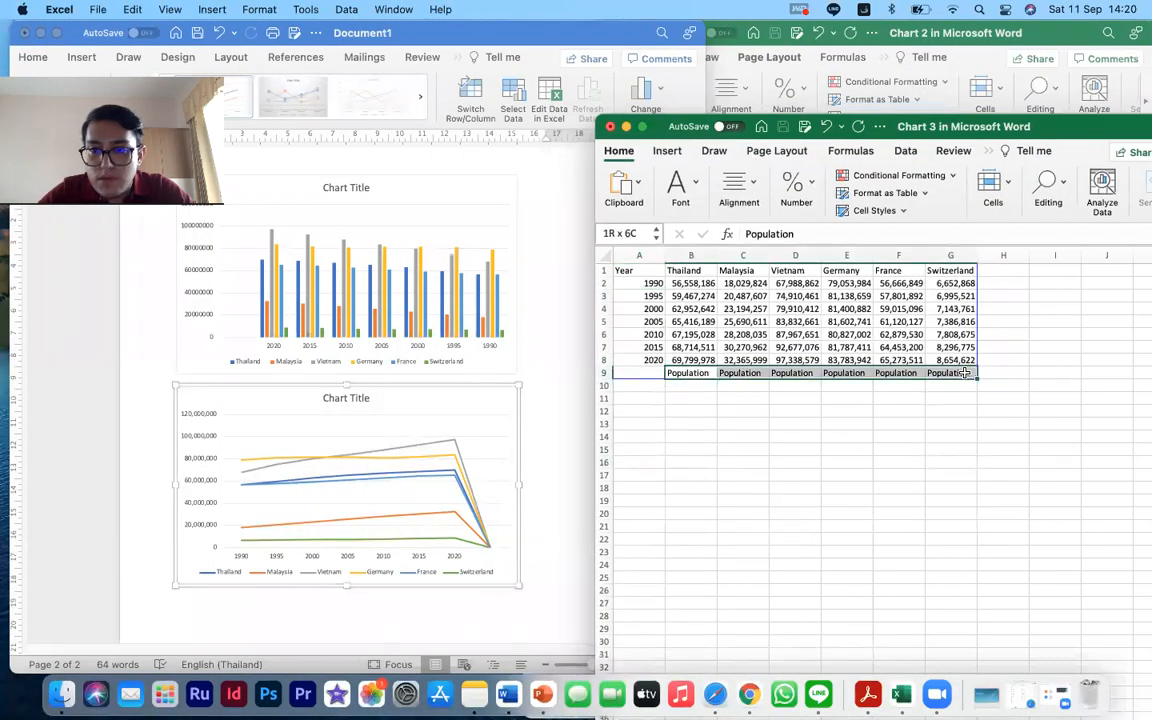
key("Delete")
left_click(980, 383)
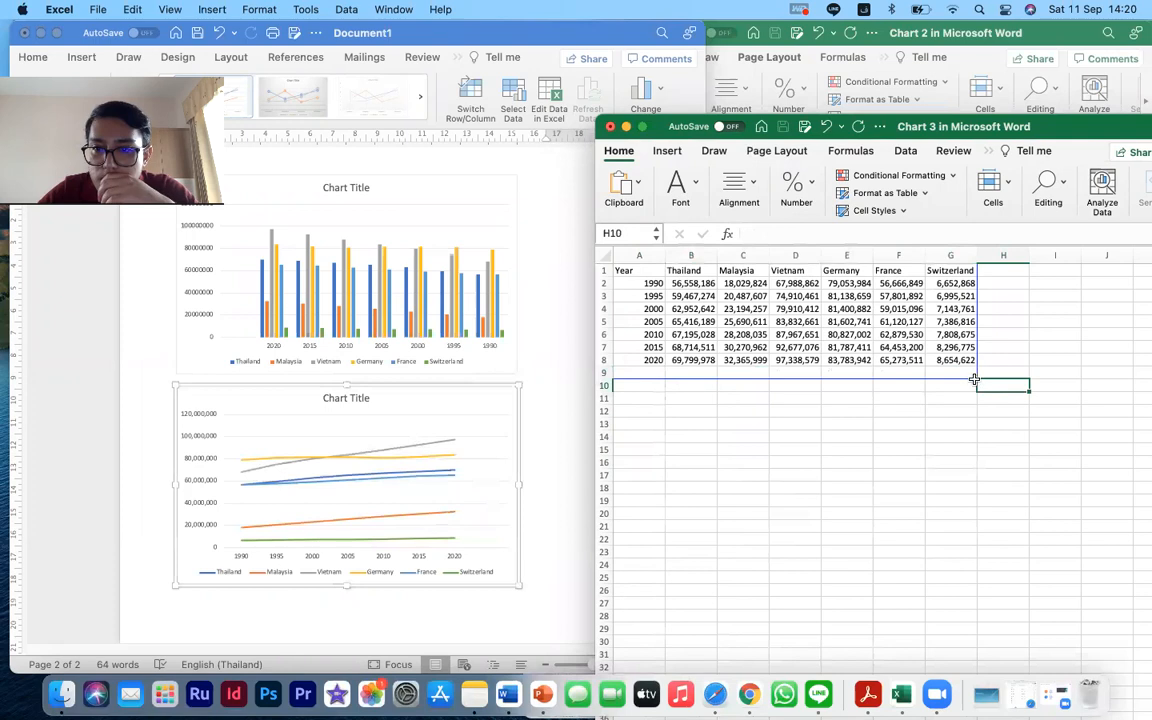
key("Left")
key("Left")
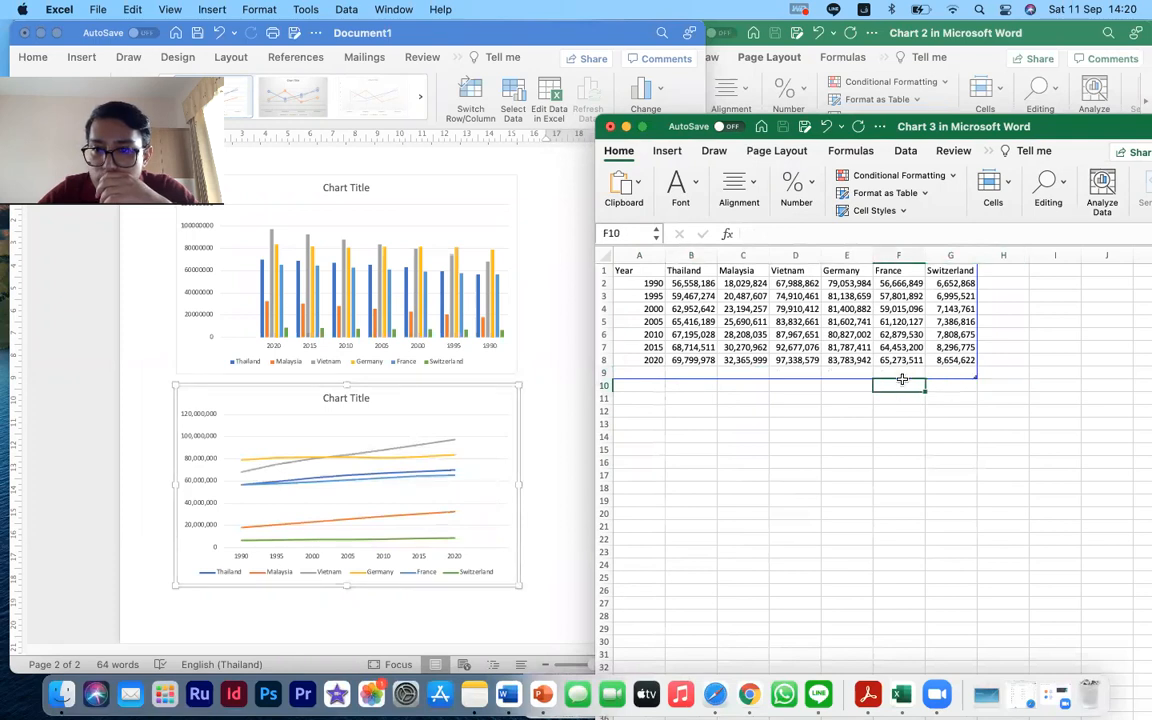
Shrink the line chart's data range to end at row 8, leaving out the empty row 9.
left_click_drag(973, 374, 972, 366)
left_click(954, 408)
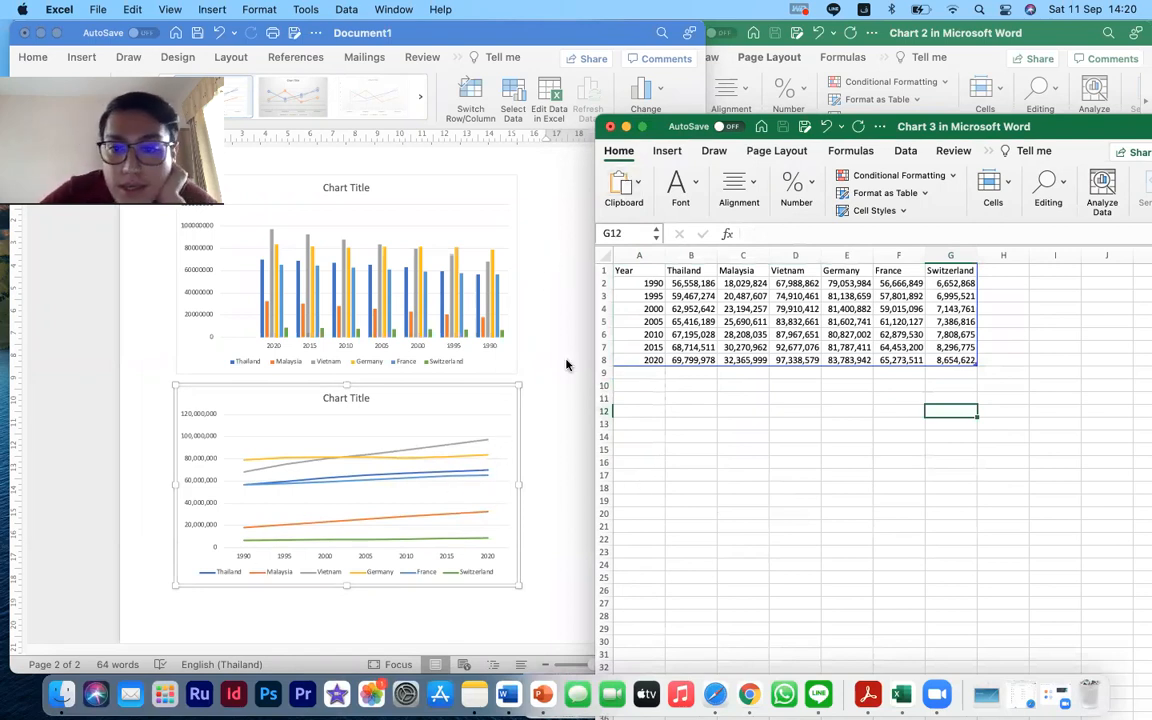
left_click(645, 283)
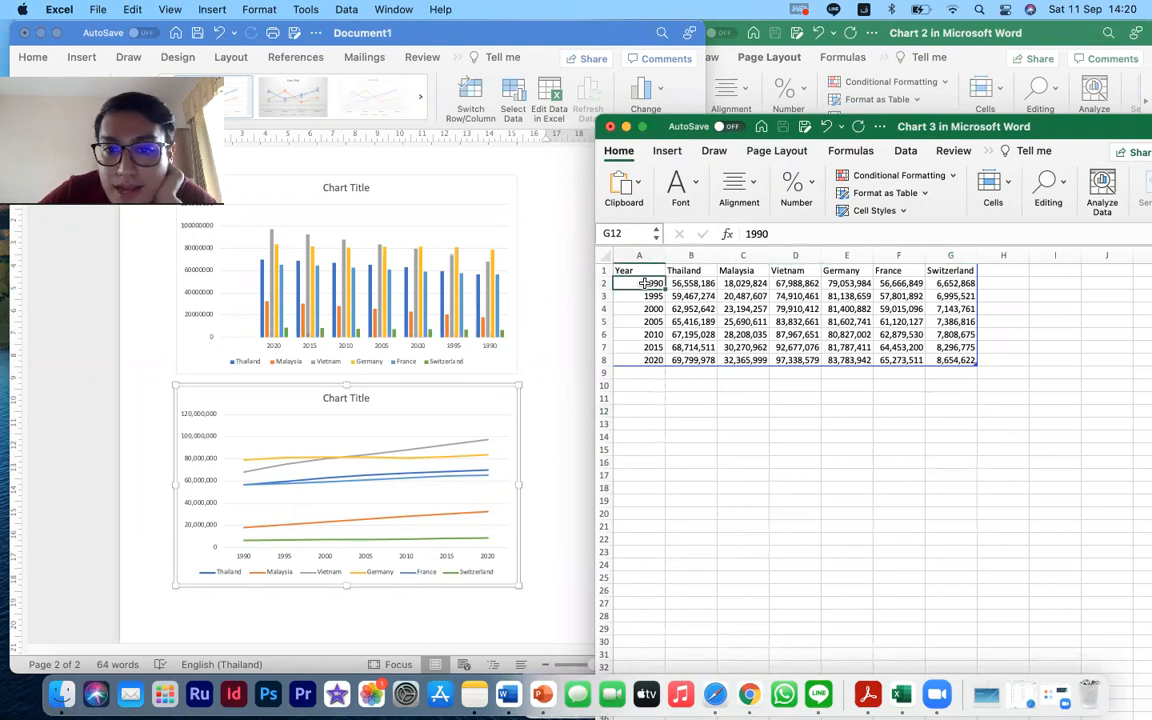
left_click(655, 359)
Examine how the line chart plots each country's population from 1990 to 2020 against its worksheet data.
left_click(305, 528)
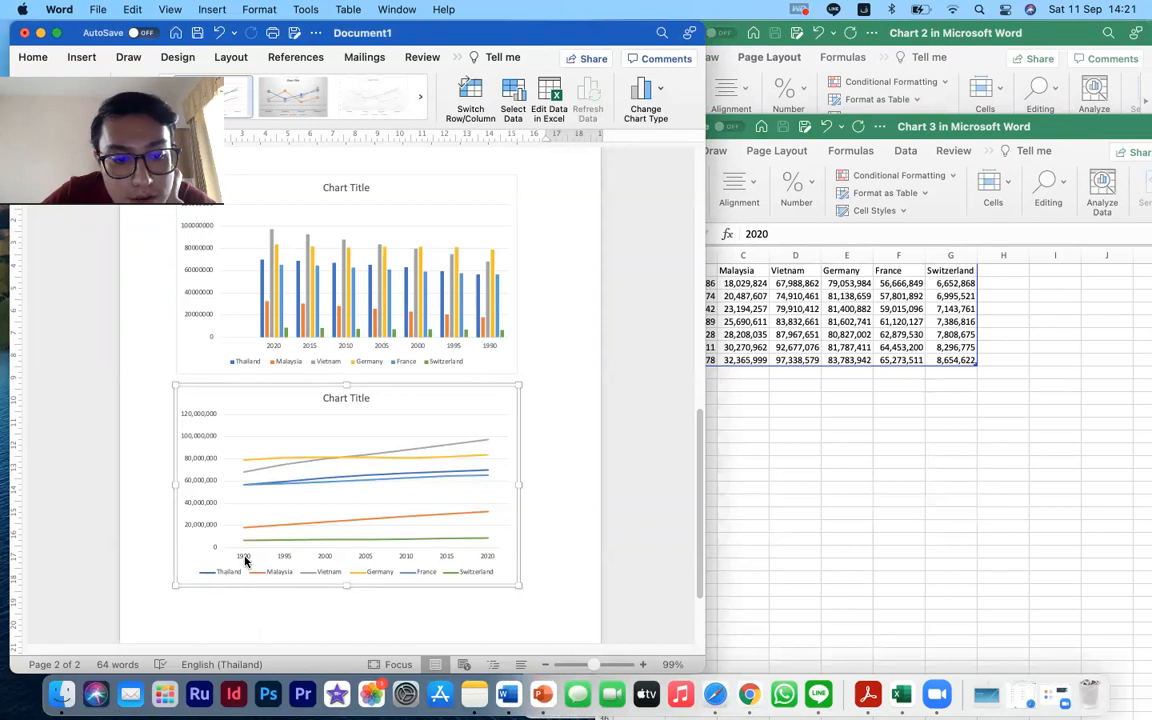
mouse_move(245, 489)
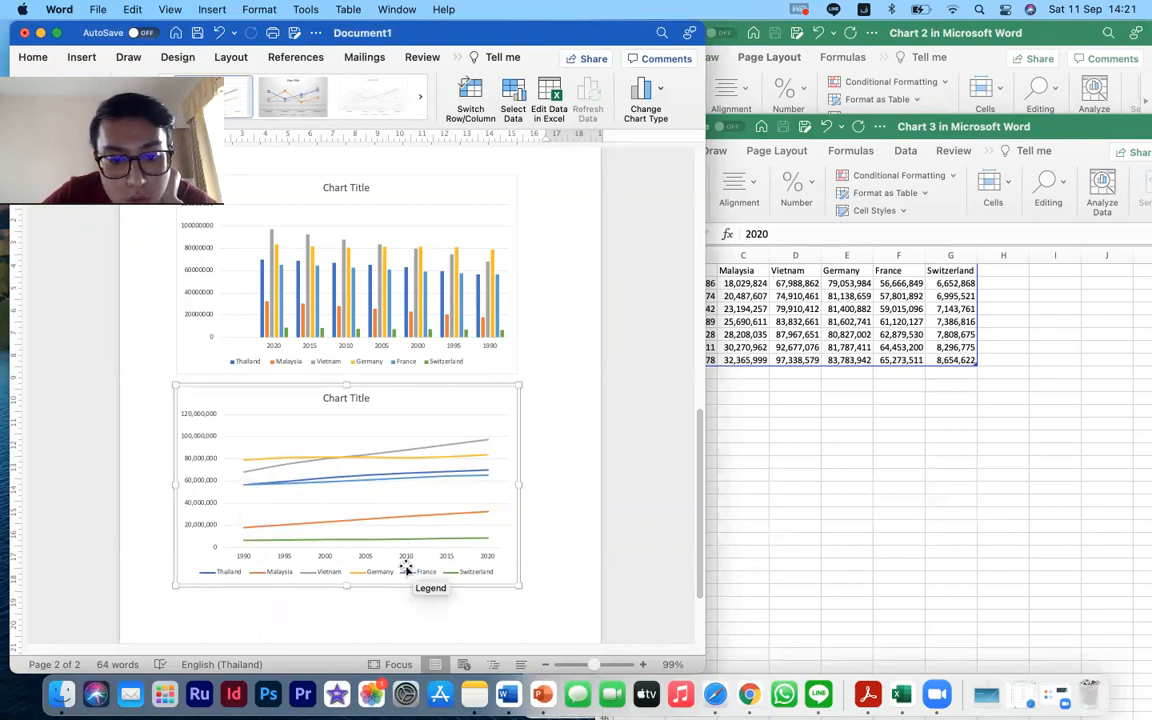
mouse_move(490, 473)
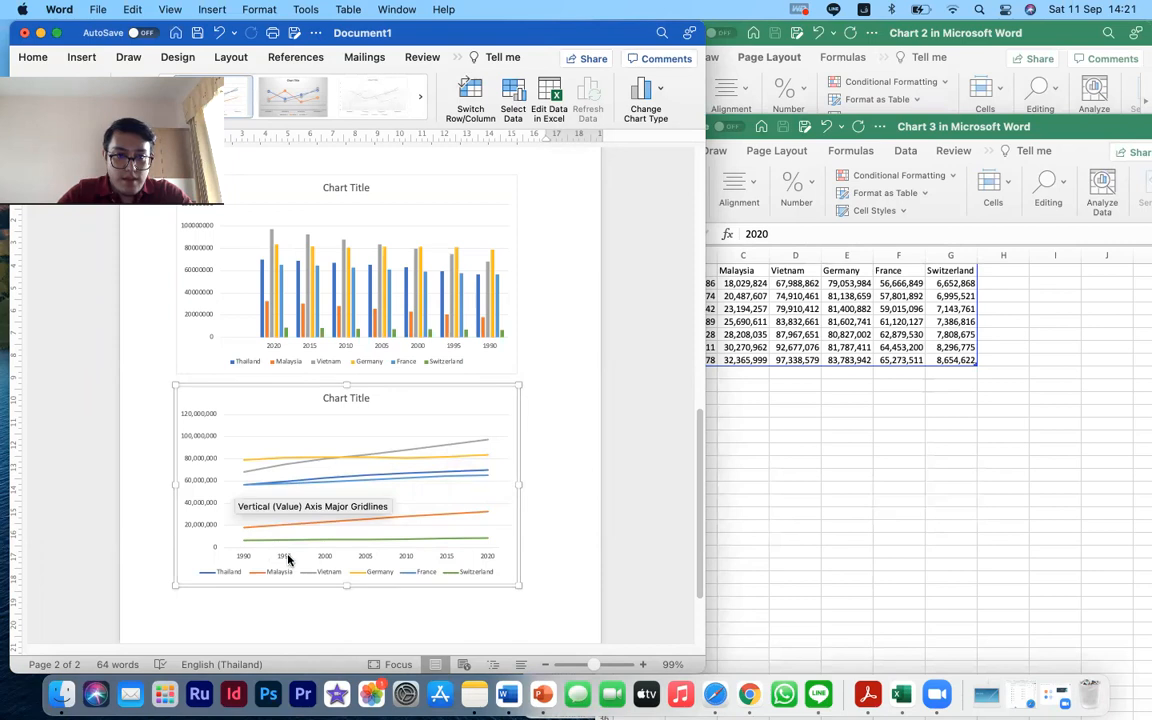
mouse_move(247, 543)
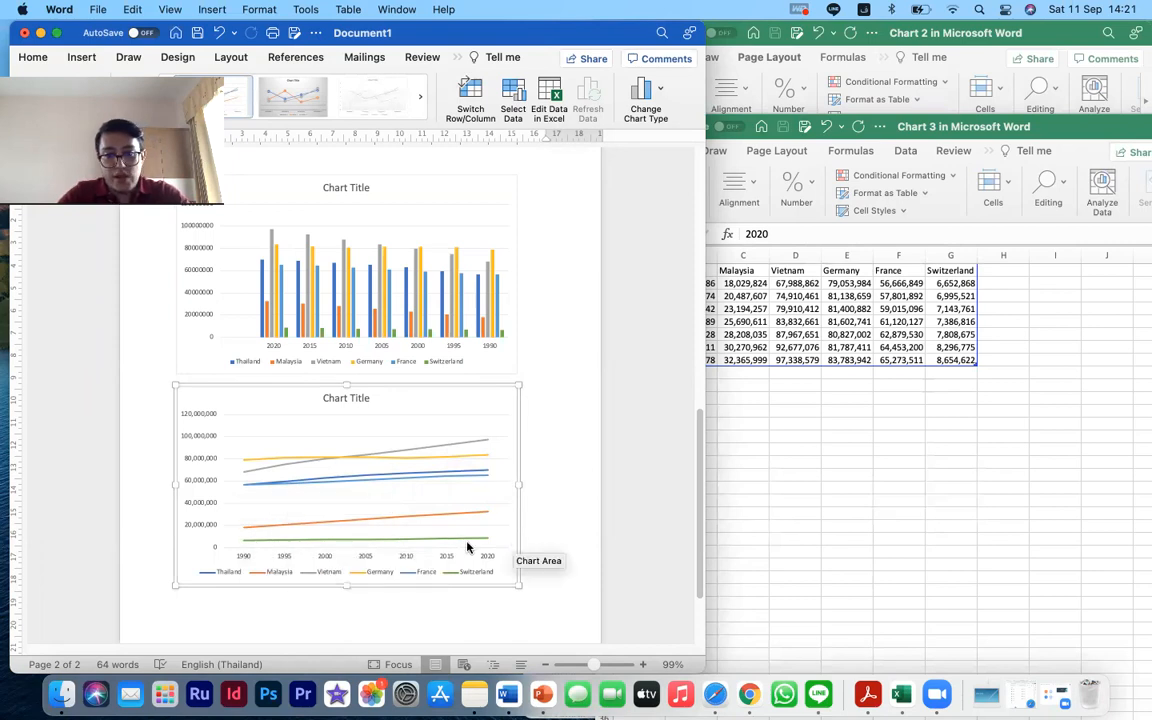
mouse_move(478, 545)
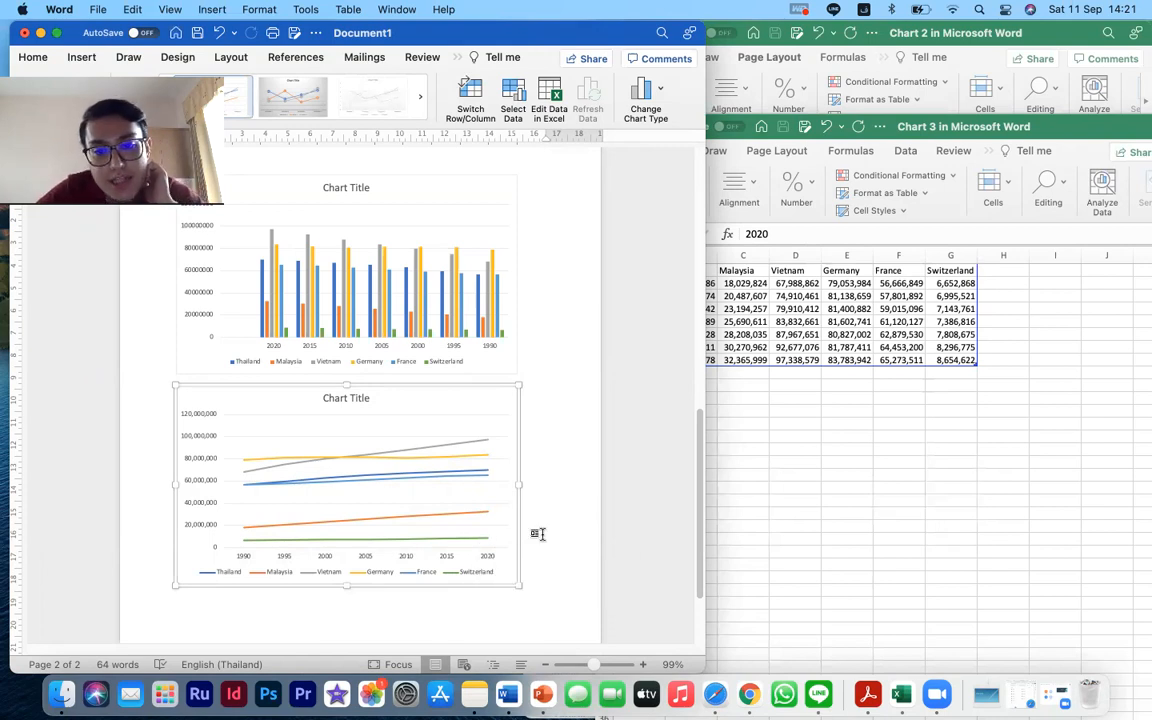
left_click(517, 525)
scroll(520, 526, "down", 1)
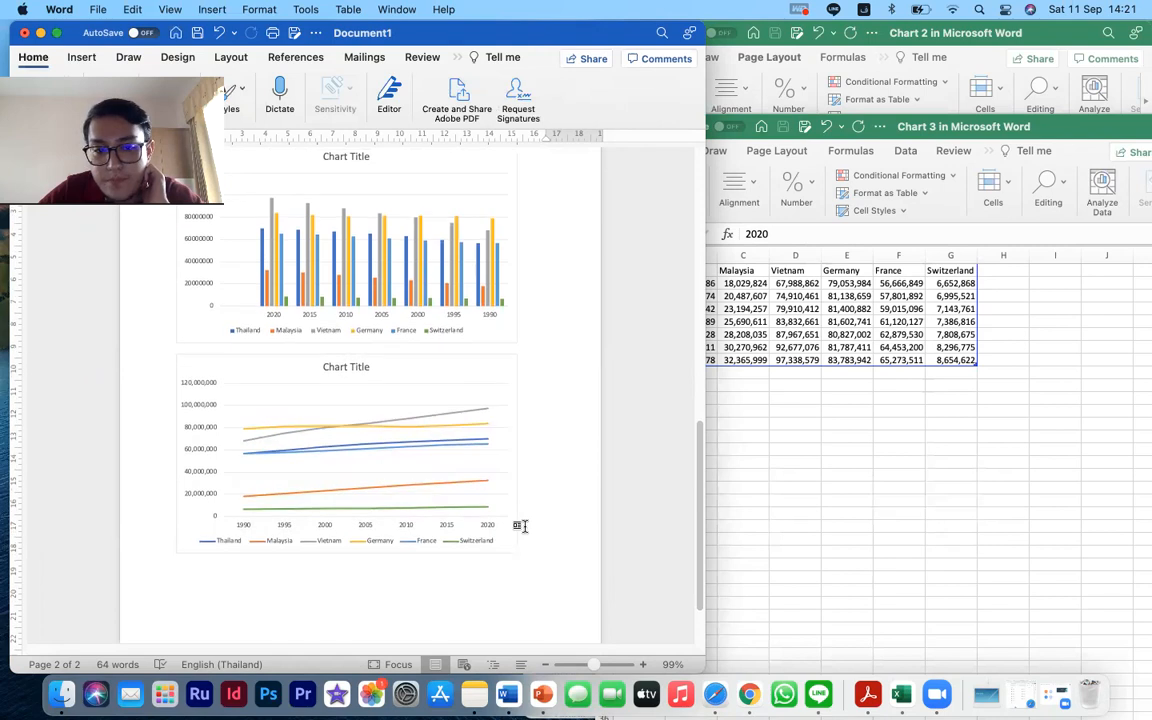
left_click(748, 414)
left_click(640, 283)
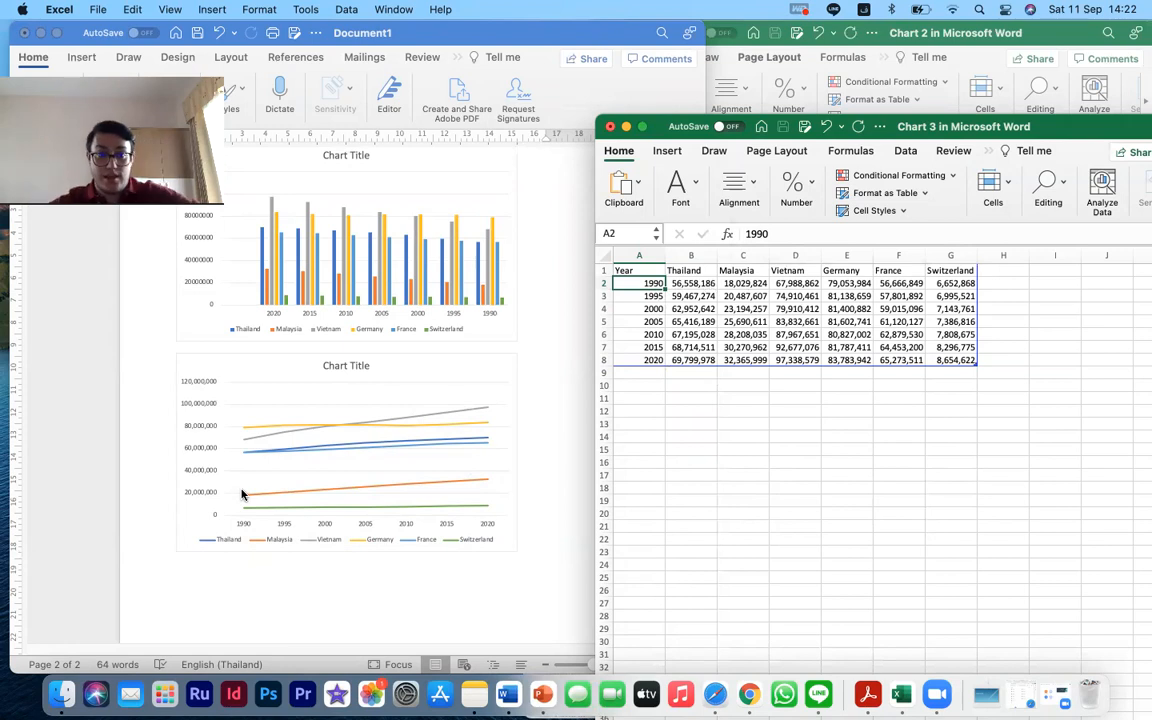
left_click(530, 433)
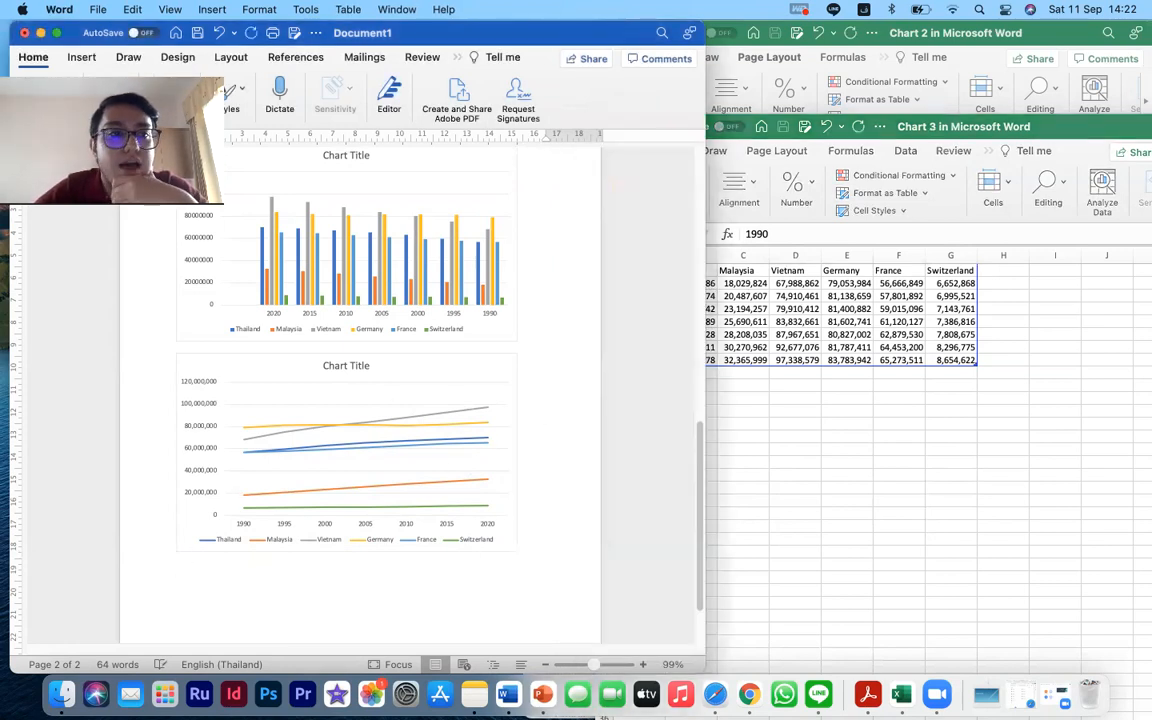
Insert a pie chart below the line chart in the Word document.
left_click(81, 57)
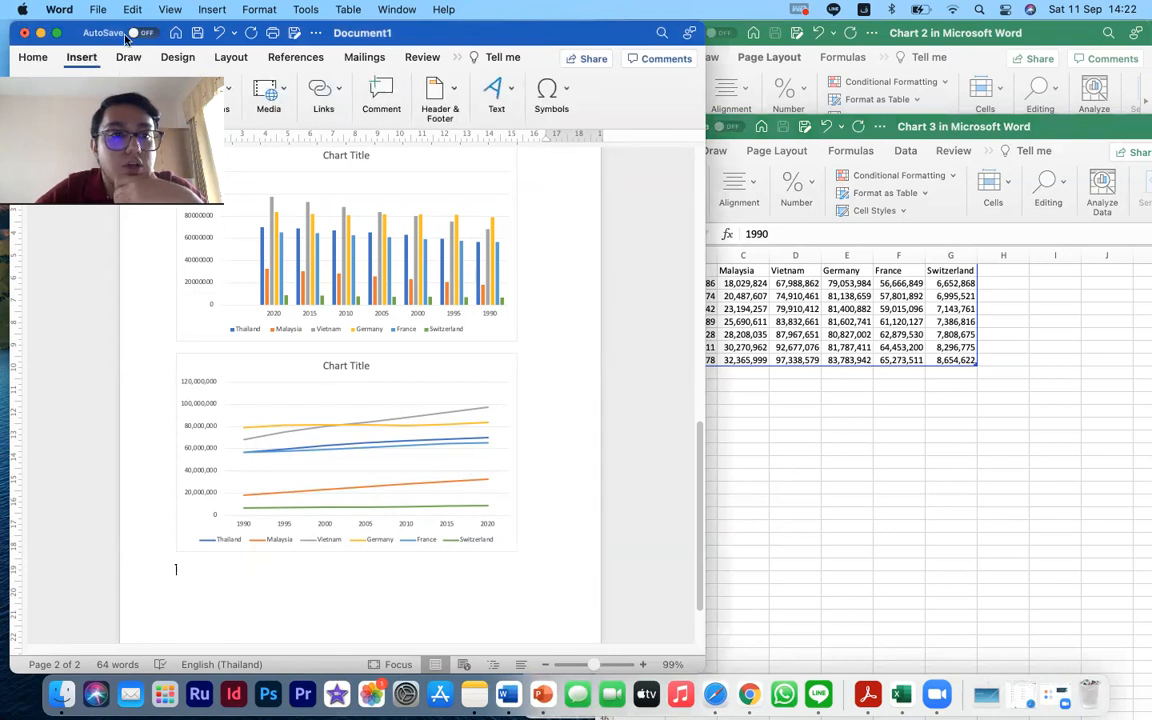
left_click(58, 34)
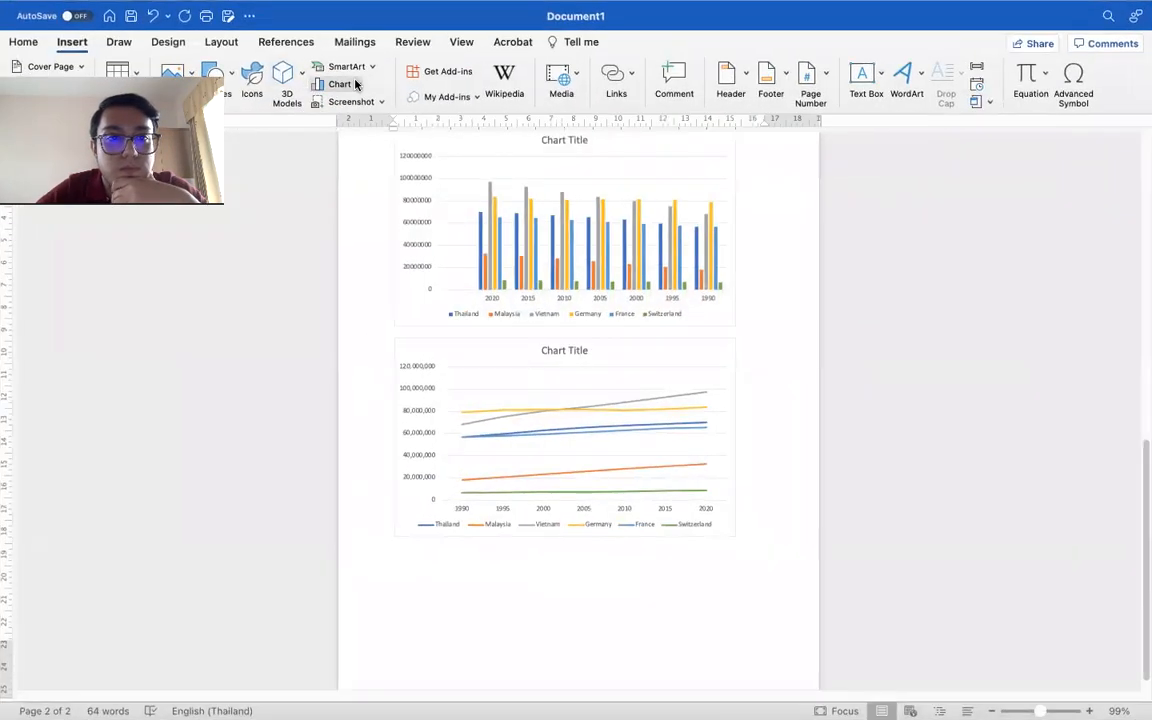
left_click(340, 84)
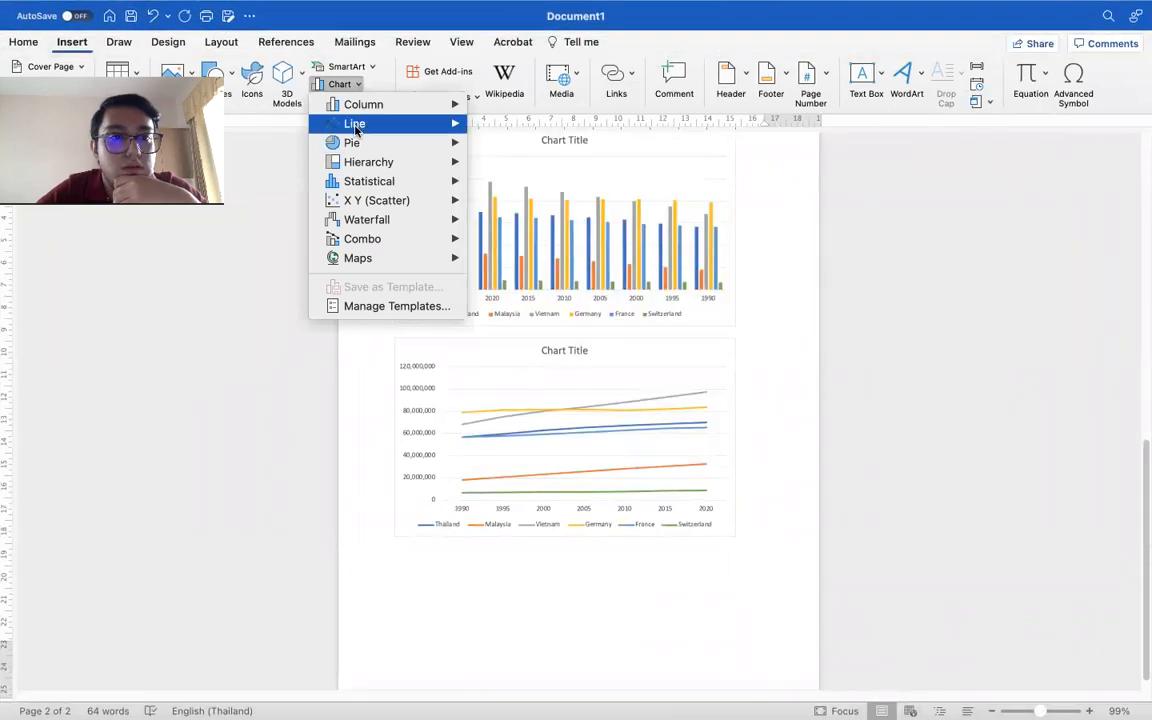
mouse_move(355, 123)
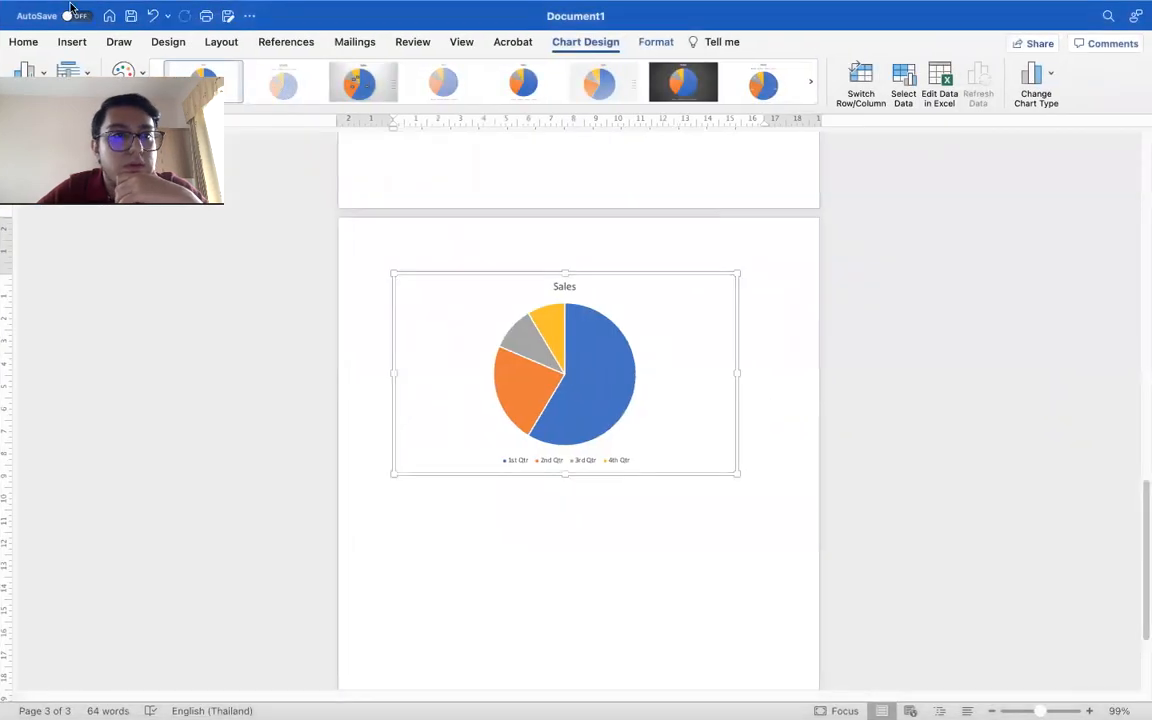
Place the pie chart's worksheet beside the document and paste the copied population table at cell A1, matching the destination formatting.
left_click(47, 39)
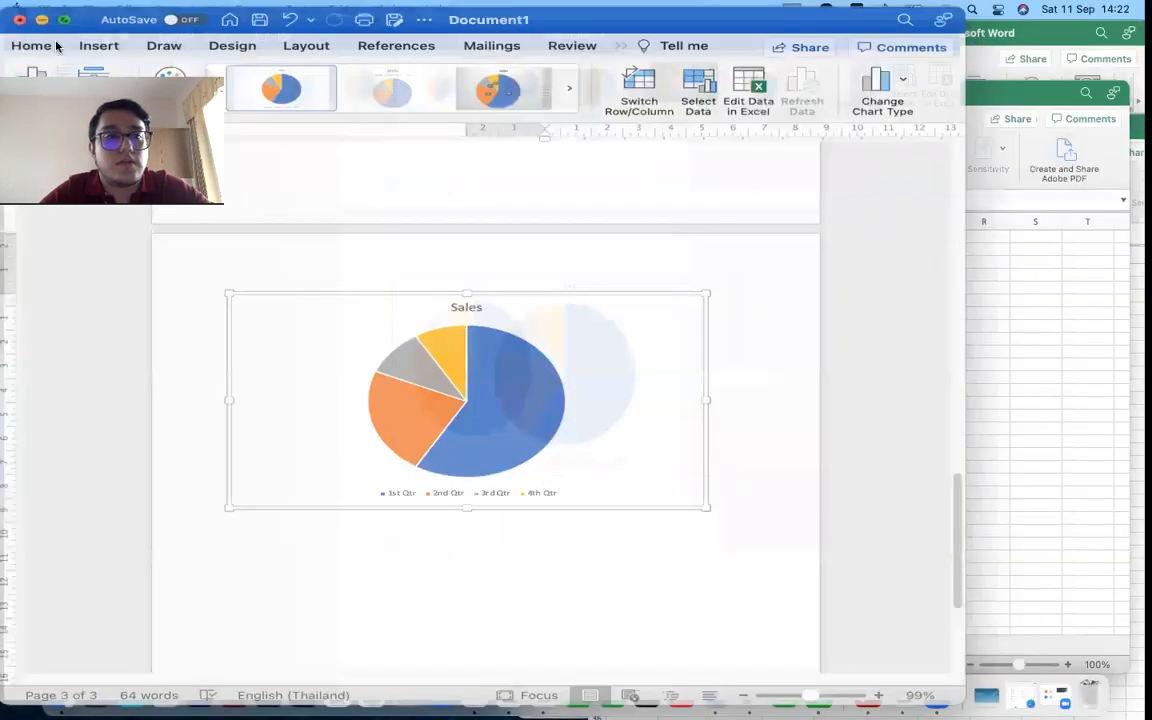
left_click_drag(389, 87, 667, 72)
left_click_drag(753, 33, 724, 80)
left_click(770, 237)
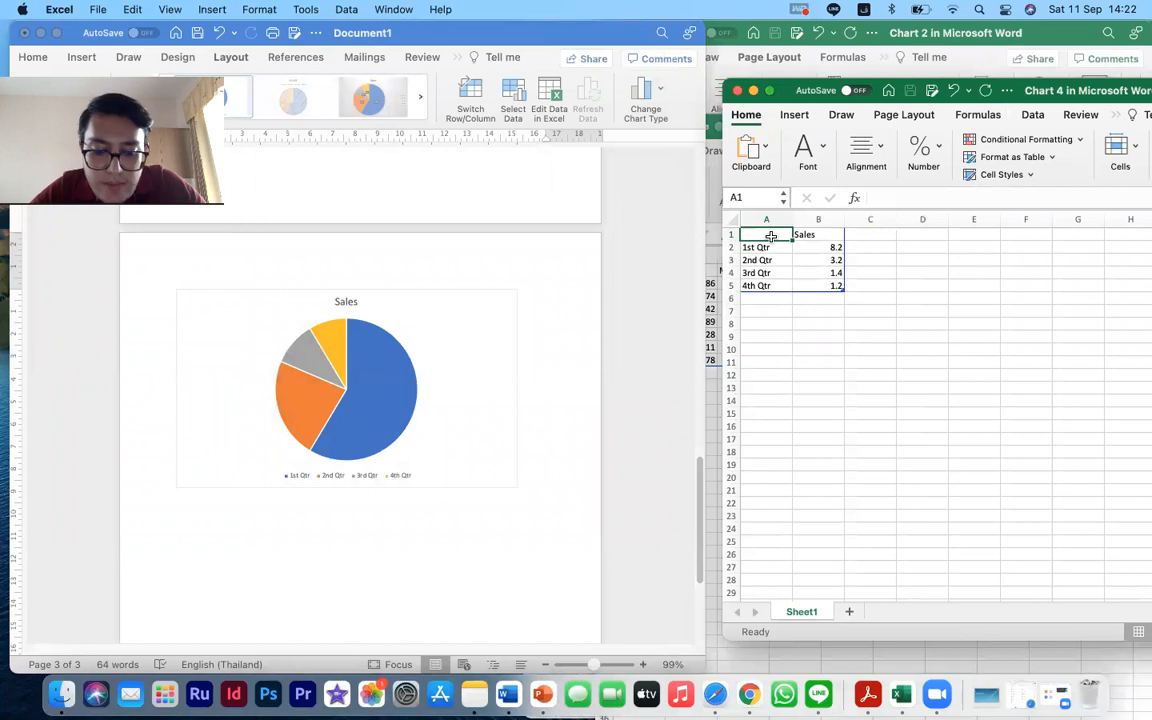
type("Year\tThailand Population\tMalaysia Population\tVietnam Population\tGermany Population\tFrance Population\tSwitzerland Population 2020\t69,799,978\t32,365,999\t97,338,579\t83,783,942\t65,273,511\t8,654,622 2015\t68,714,511\t30,270,962\t92,677,076\t81,787,411\t64,453,200\t8,296,775 2010\t67,195,028\t28,208,035\t87,967,651\t80,827,002\t62,879,530\t7,808,675 2005\t65,416,189\t25,690,611\t83,832,661\t81,602,741\t61,120,127\t7,386,816 2000\t62,952,642\t23,194,257\t79,910,412\t81,400,882\t59,015,096\t7,143,761 1995\t59,467,274\t20,487,607\t74,910,461\t81,138,659\t57,801,892\t6,995,521 1990\t56,558,186\t18,029,824\t67,988,862\t79,053,984\t56,666,849\t6,652,868")
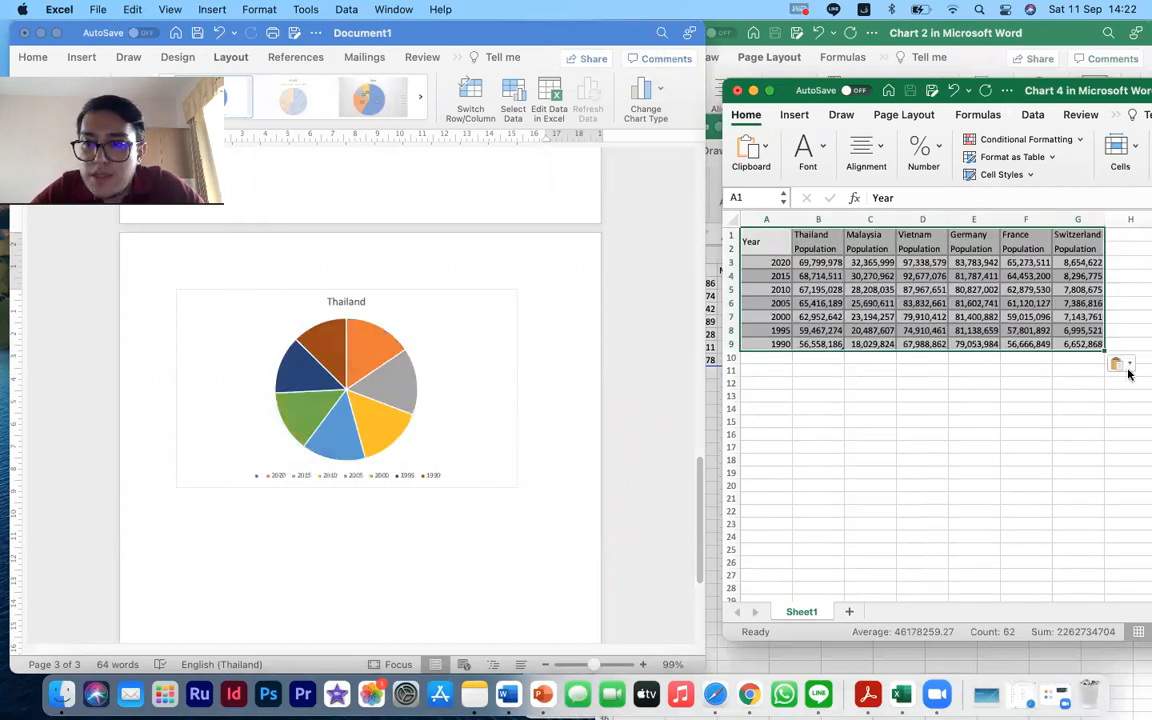
left_click(1127, 368)
left_click(1100, 403)
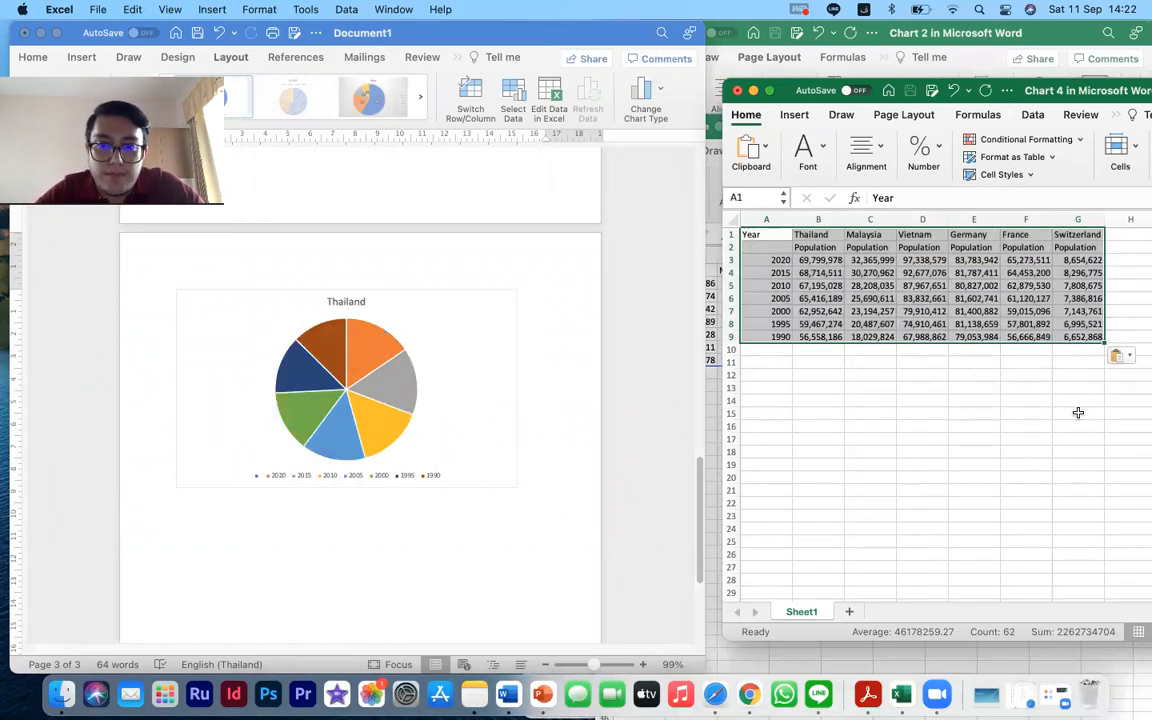
left_click(1019, 427)
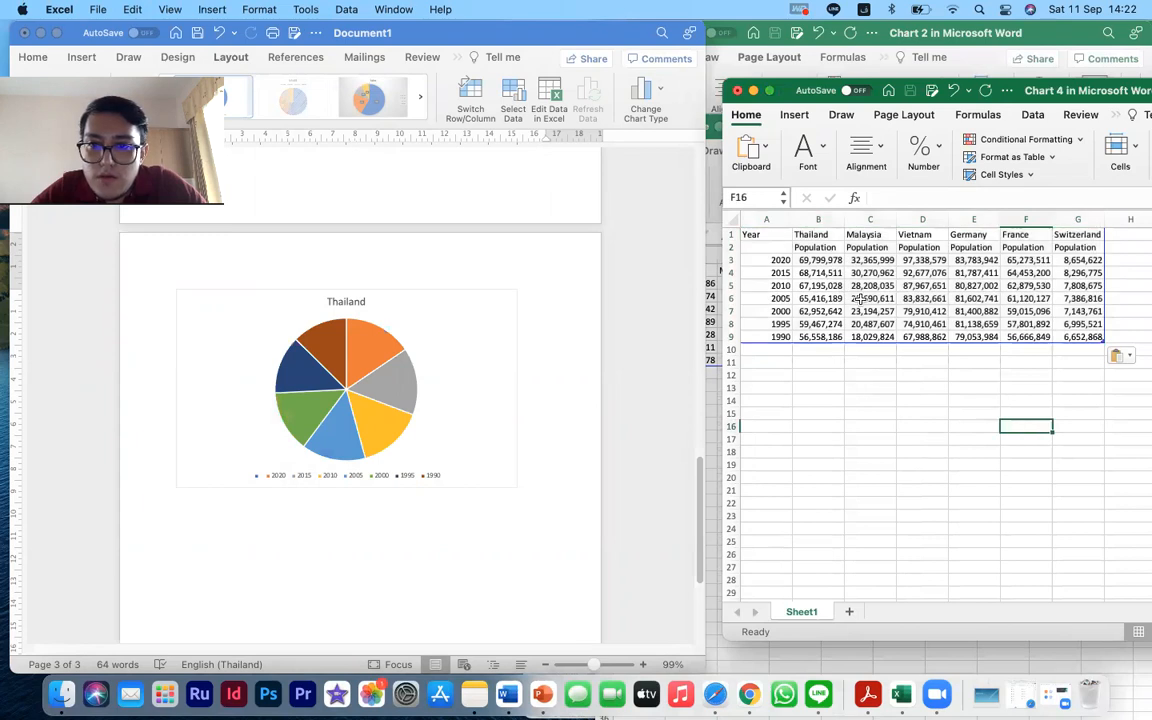
Inspect the Thailand pie chart in full screen and compare it with the population table on PowerPoint's Let's practice slide.
left_click(431, 347)
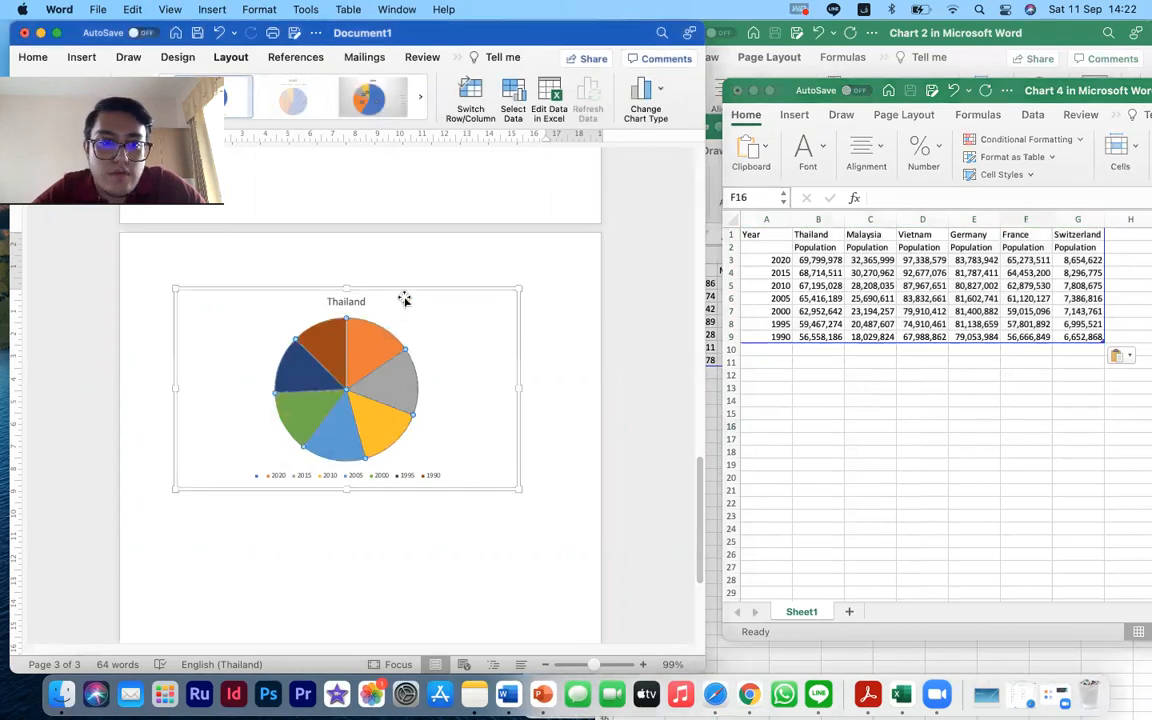
left_click(57, 33)
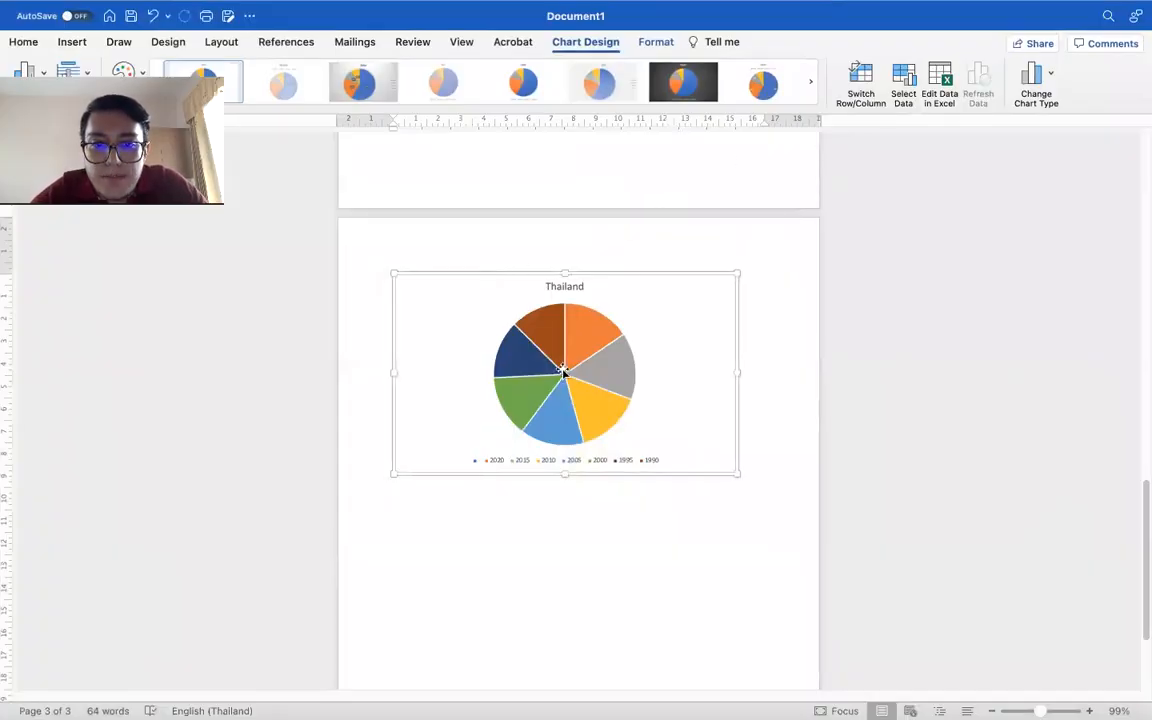
scroll(566, 366, "down", 3)
scroll(600, 355, "up", 2)
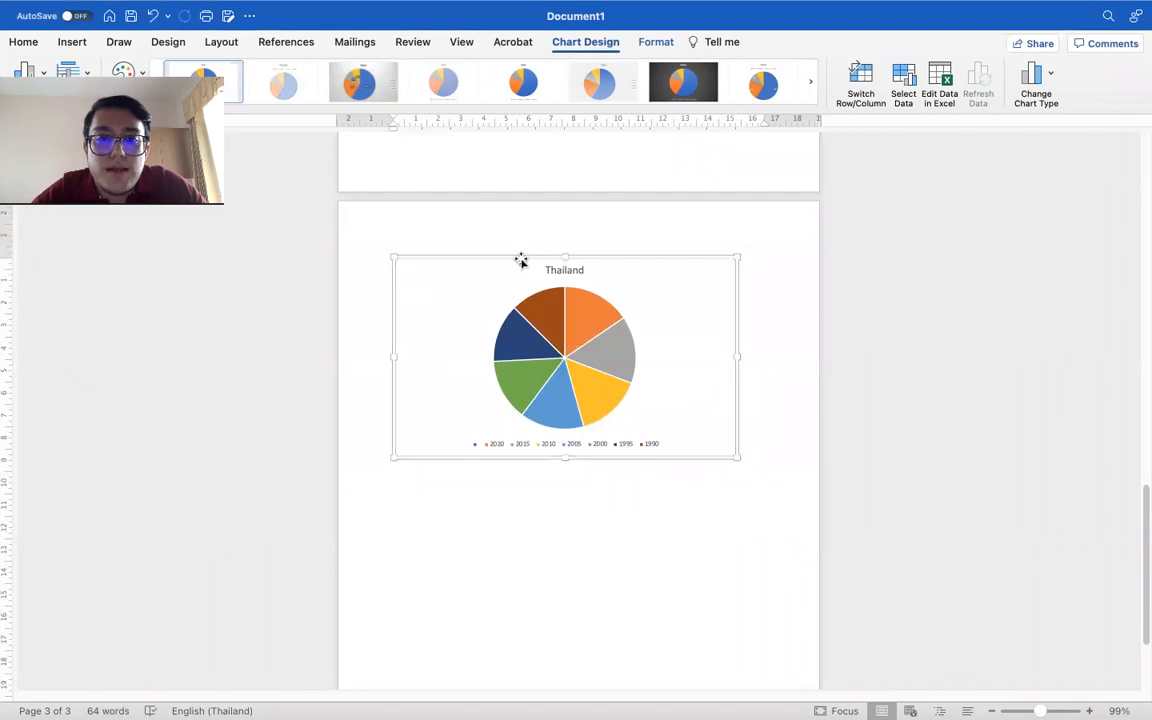
key("ctrl+Right")
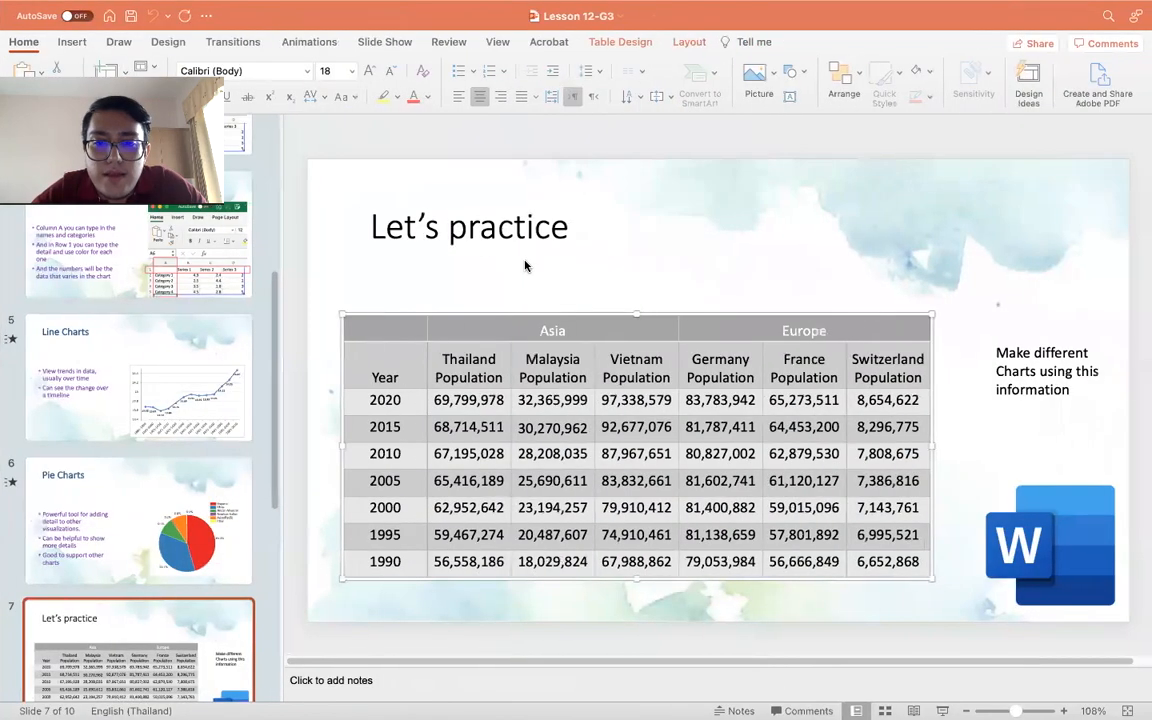
key("ctrl+Left")
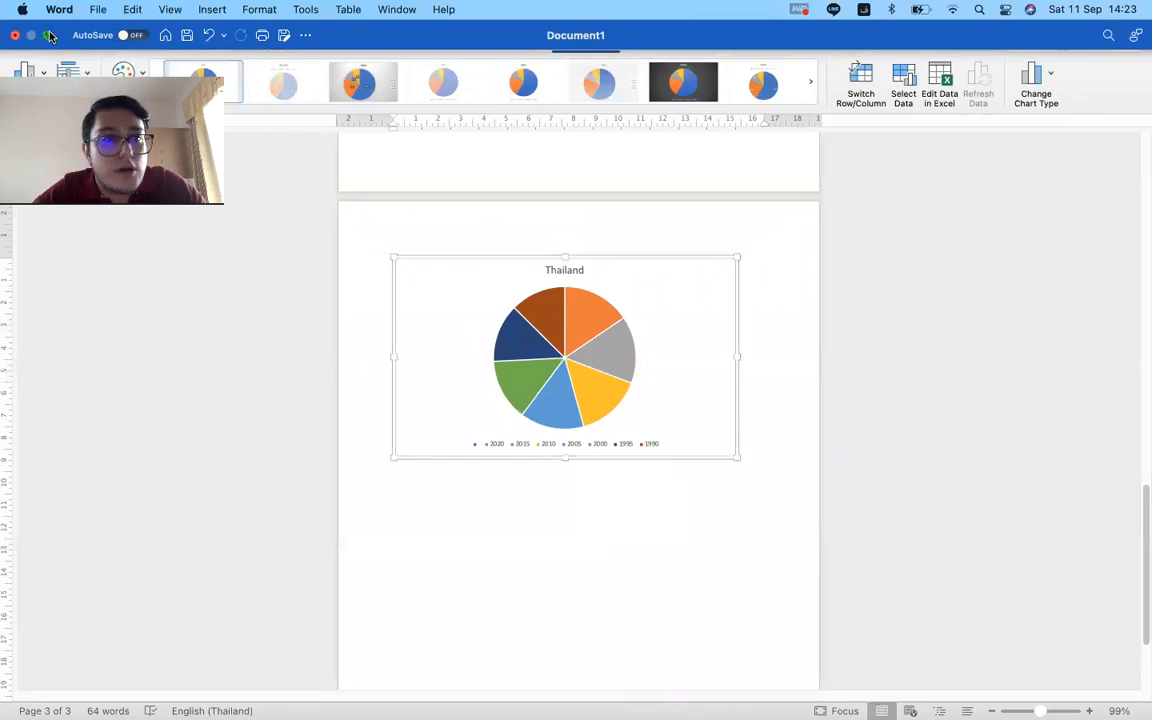
left_click(50, 37)
Apply the grey gradient chart style with percentage labels to the pie chart and undo the last change in its worksheet.
left_click(328, 325)
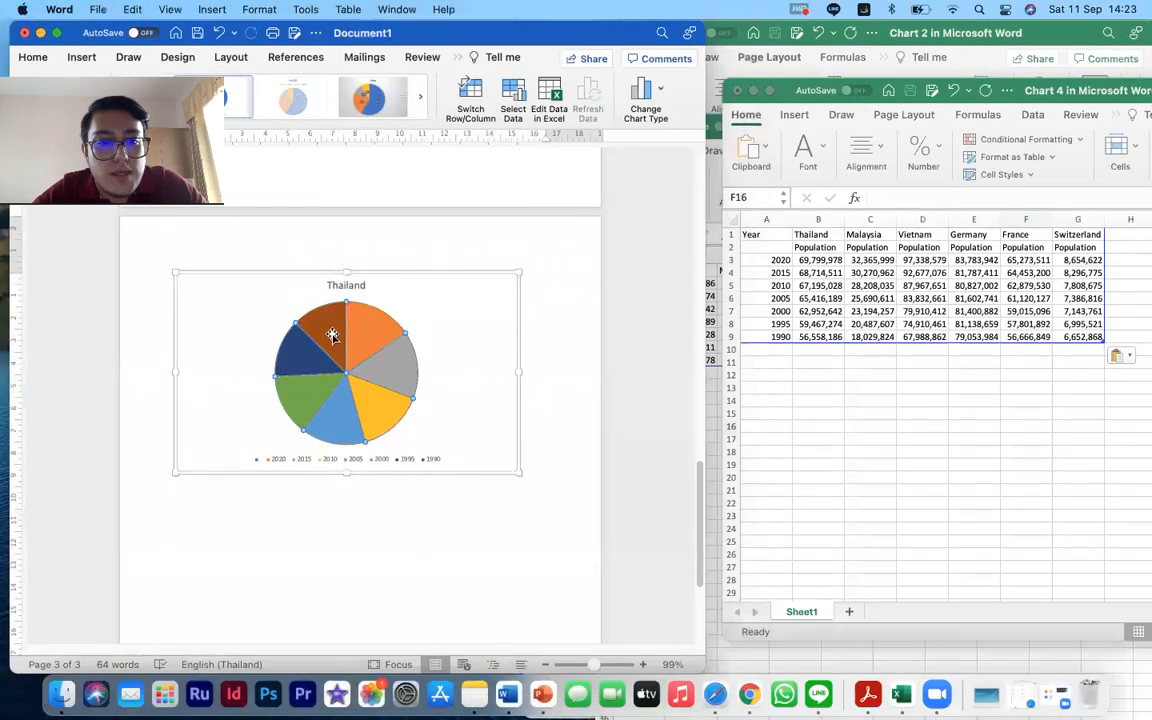
left_click(376, 102)
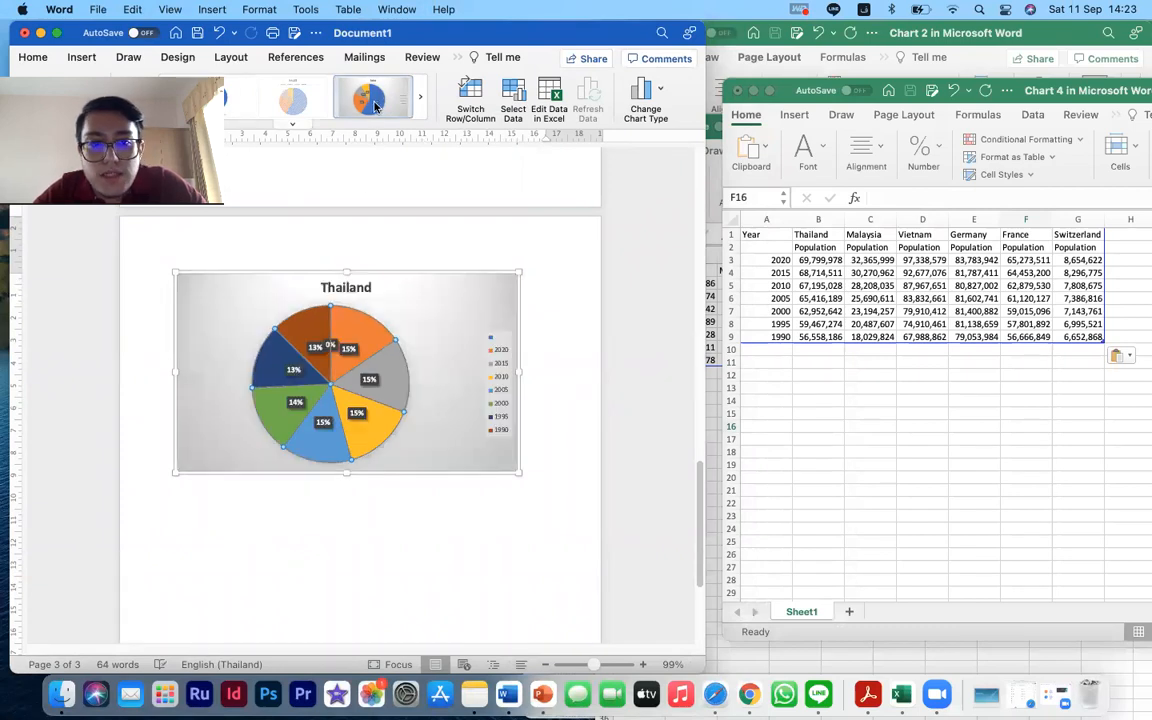
left_click(888, 377)
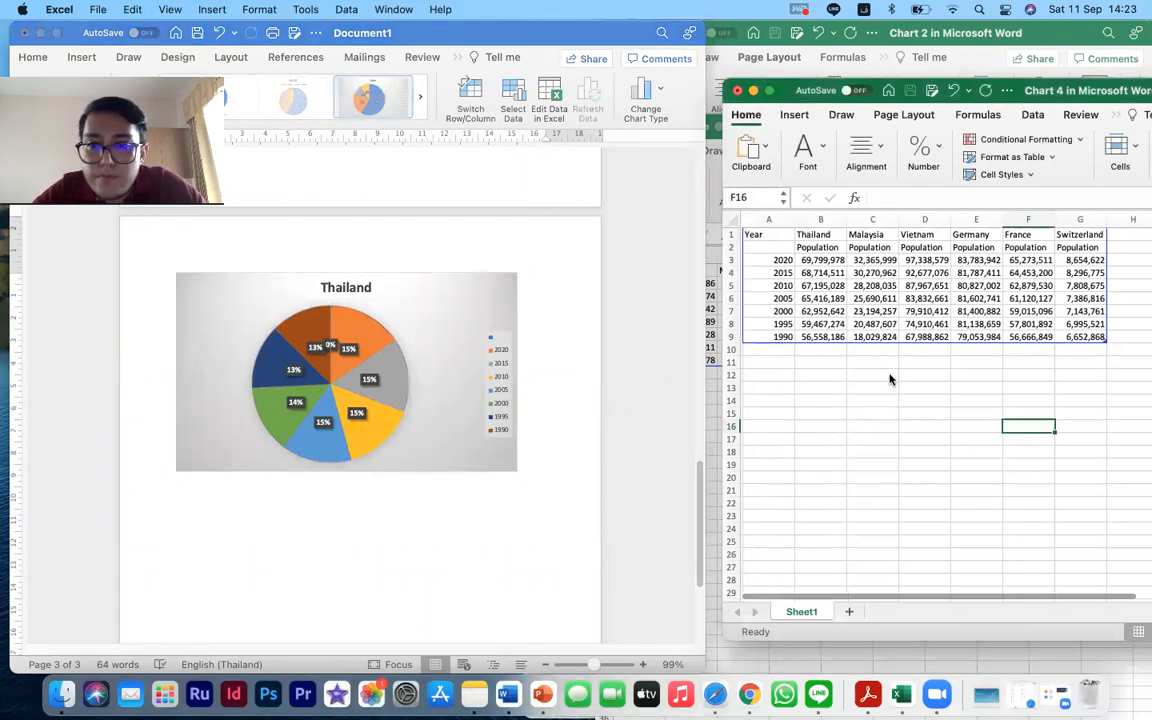
key("super+z")
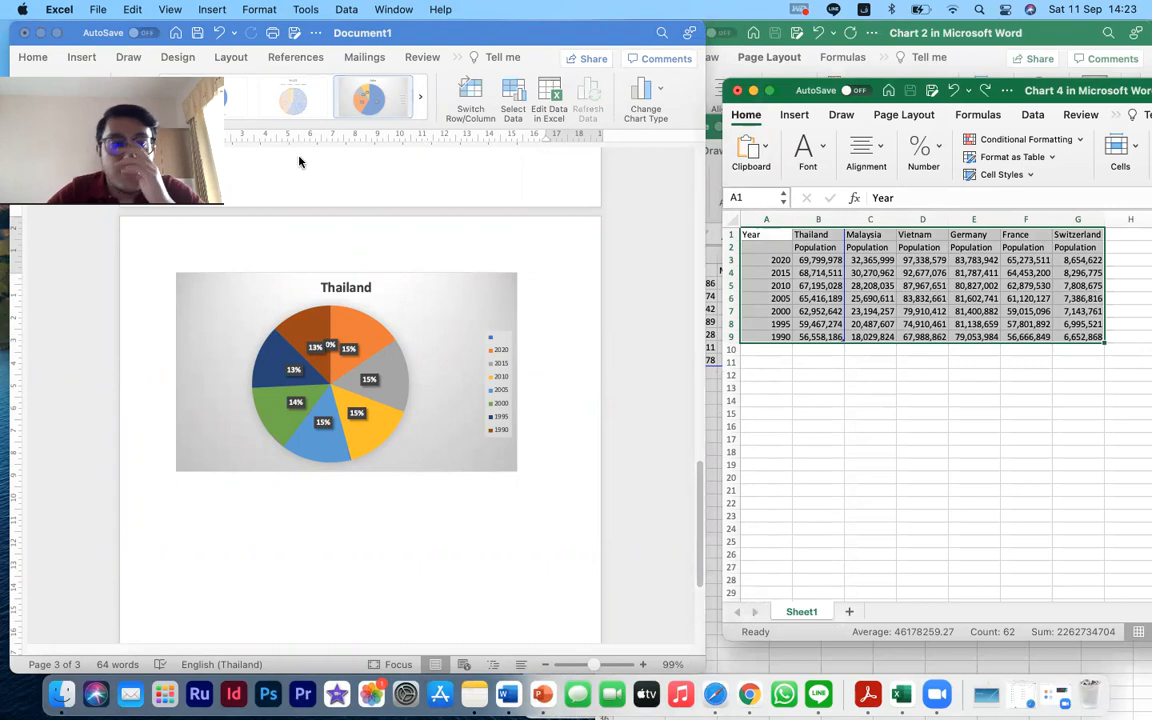
Review the pie, line and column charts across the document's pages in full screen.
left_click(56, 32)
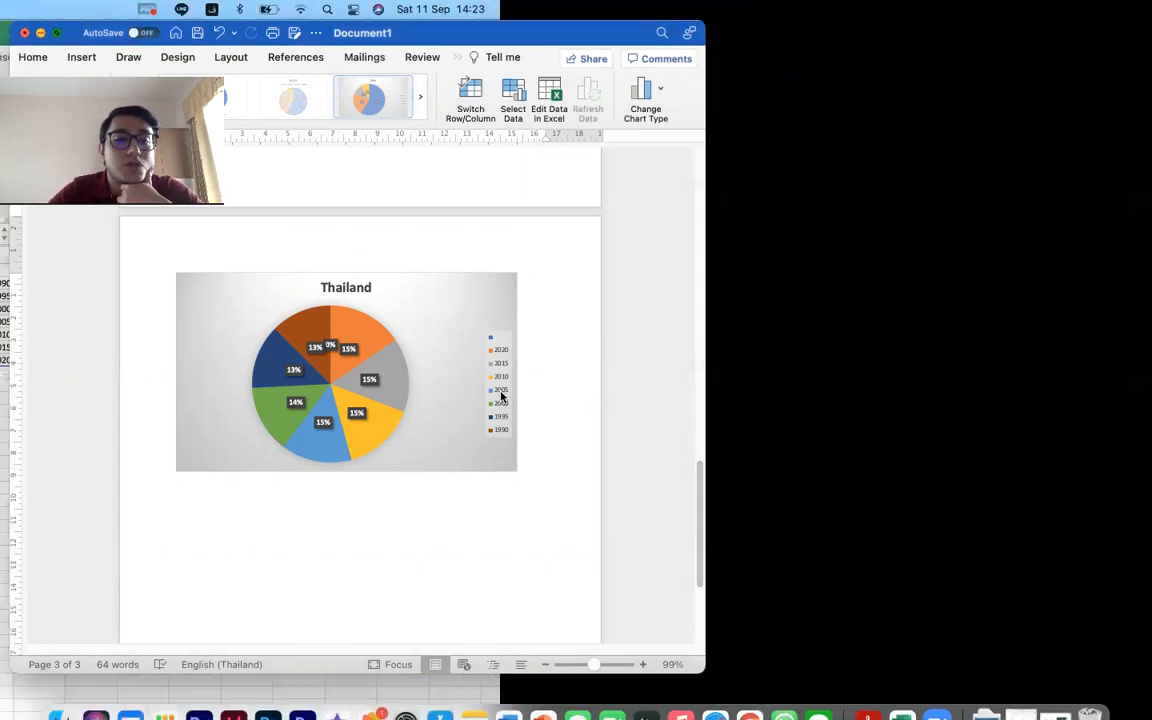
scroll(591, 315, "up", 3)
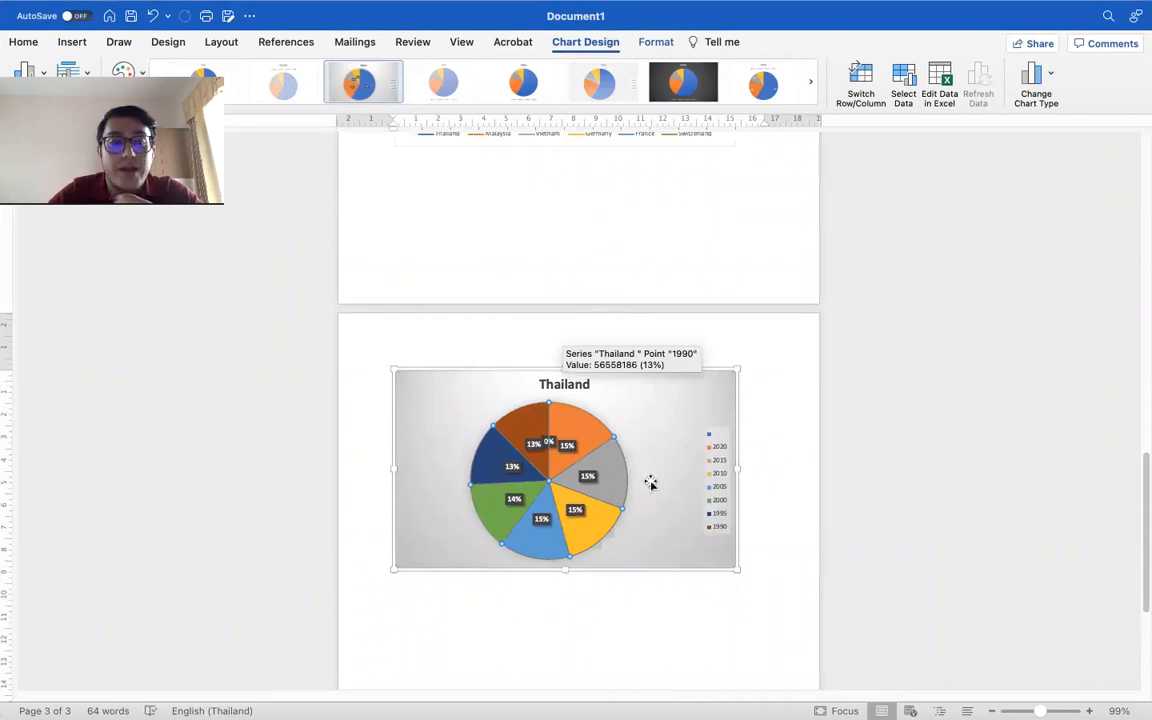
scroll(612, 411, "up", 4)
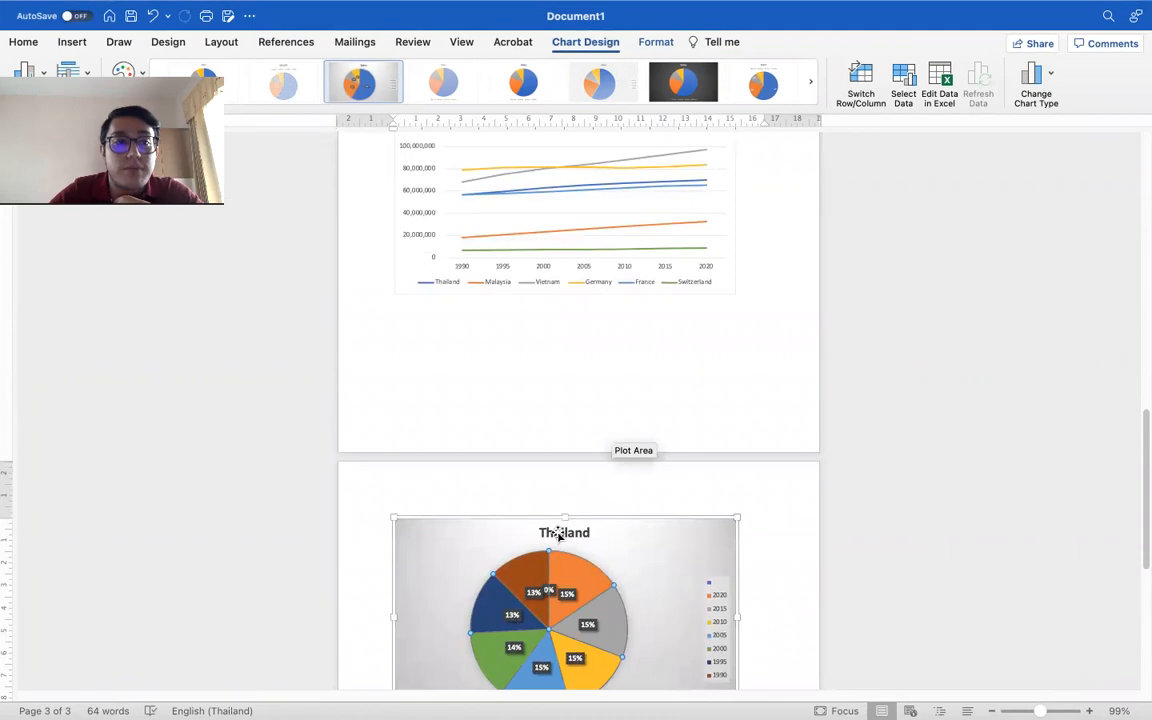
scroll(586, 351, "up", 3)
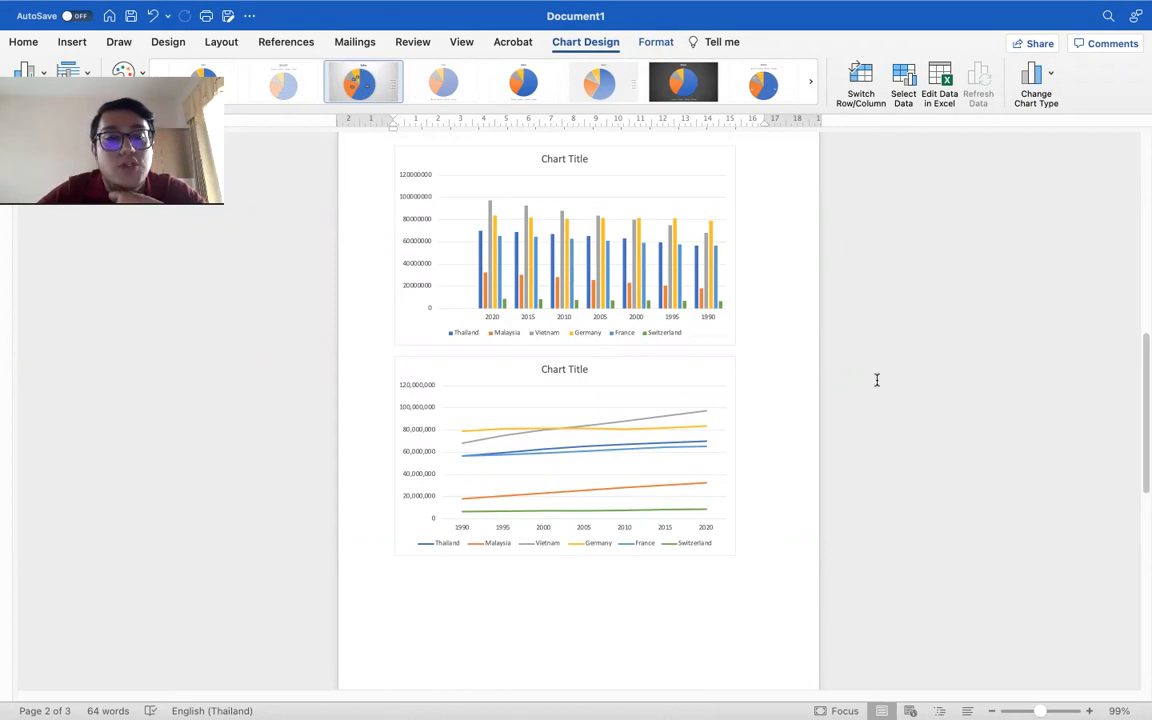
scroll(891, 331, "up", 3)
scroll(891, 333, "up", 1)
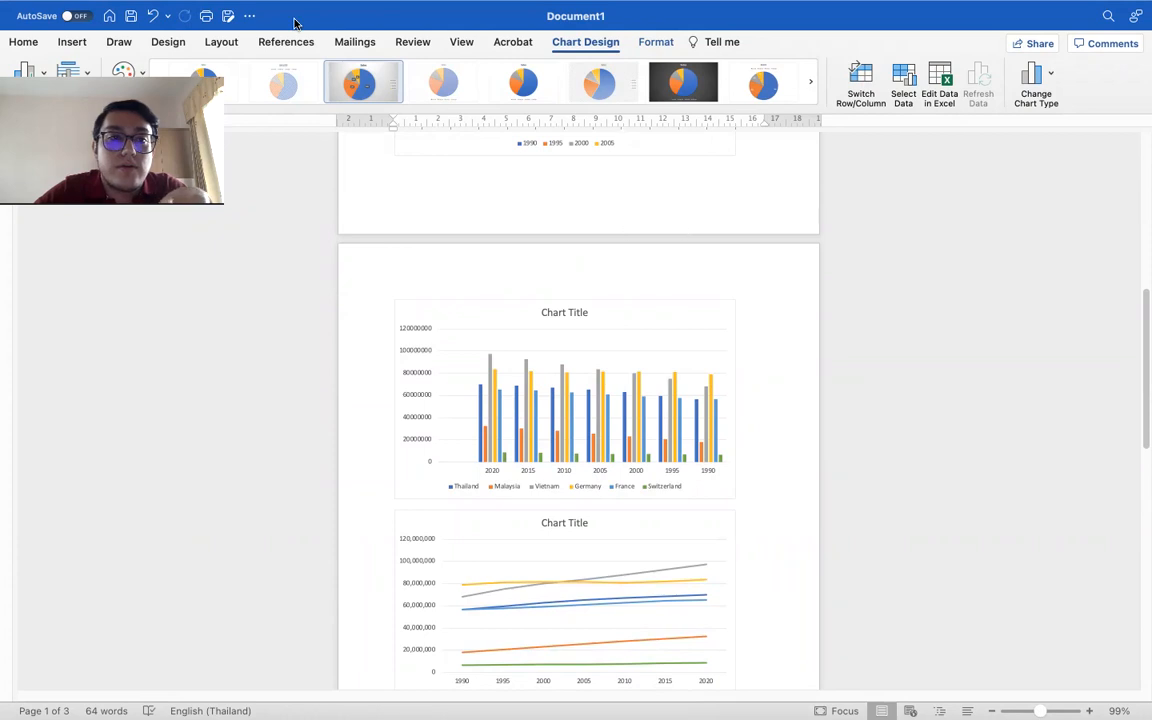
left_click(229, 16)
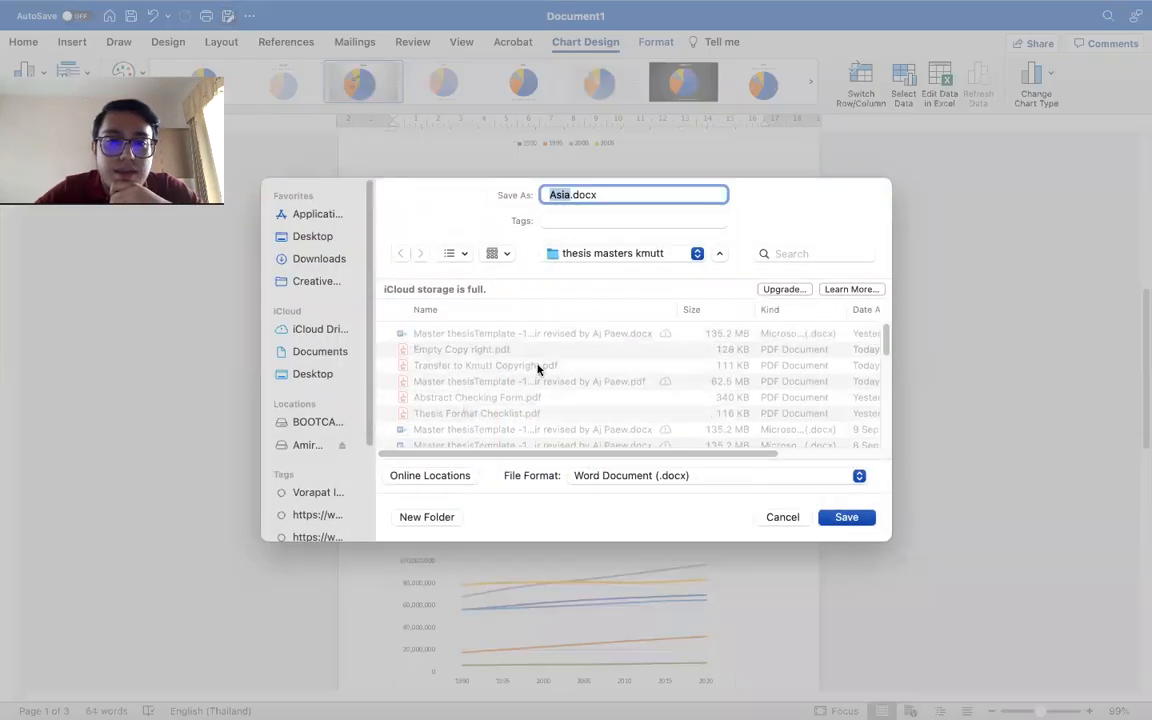
left_click(290, 237)
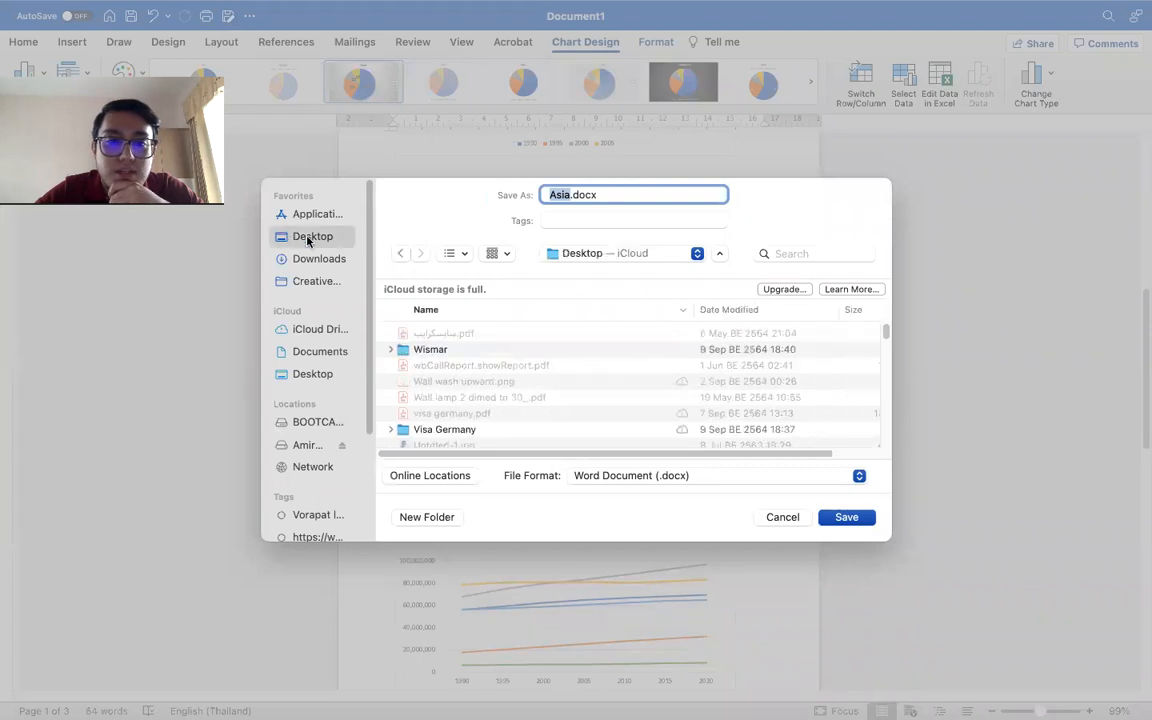
left_click(600, 255)
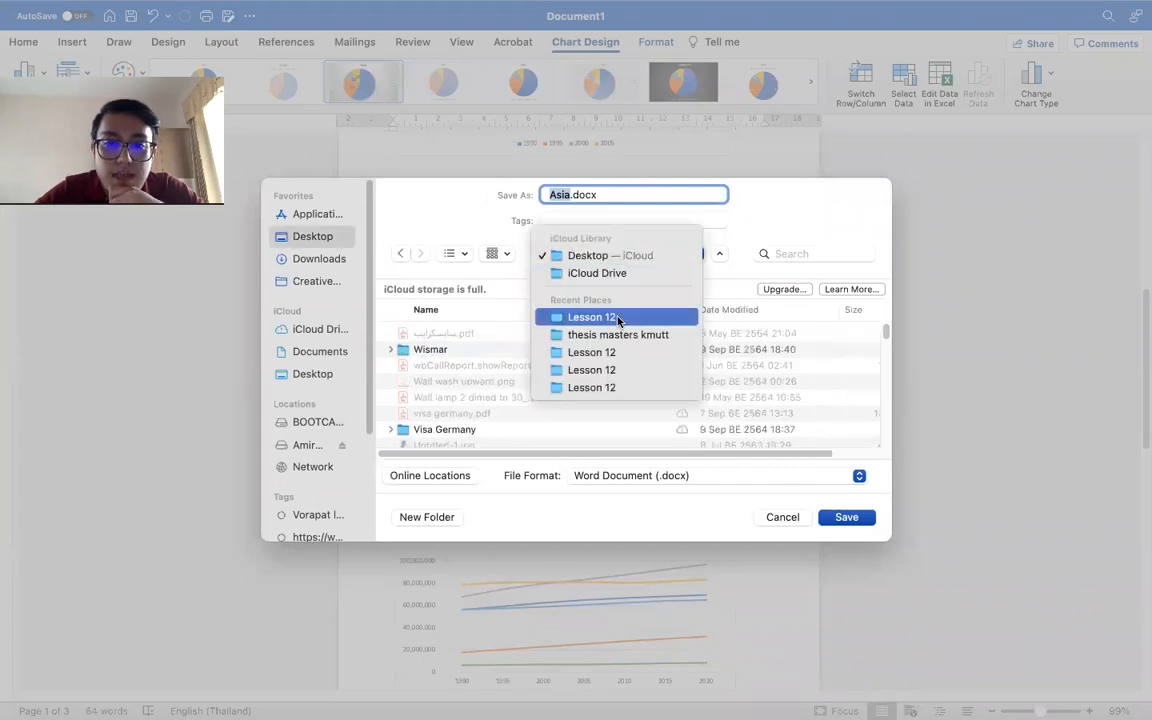
left_click(783, 518)
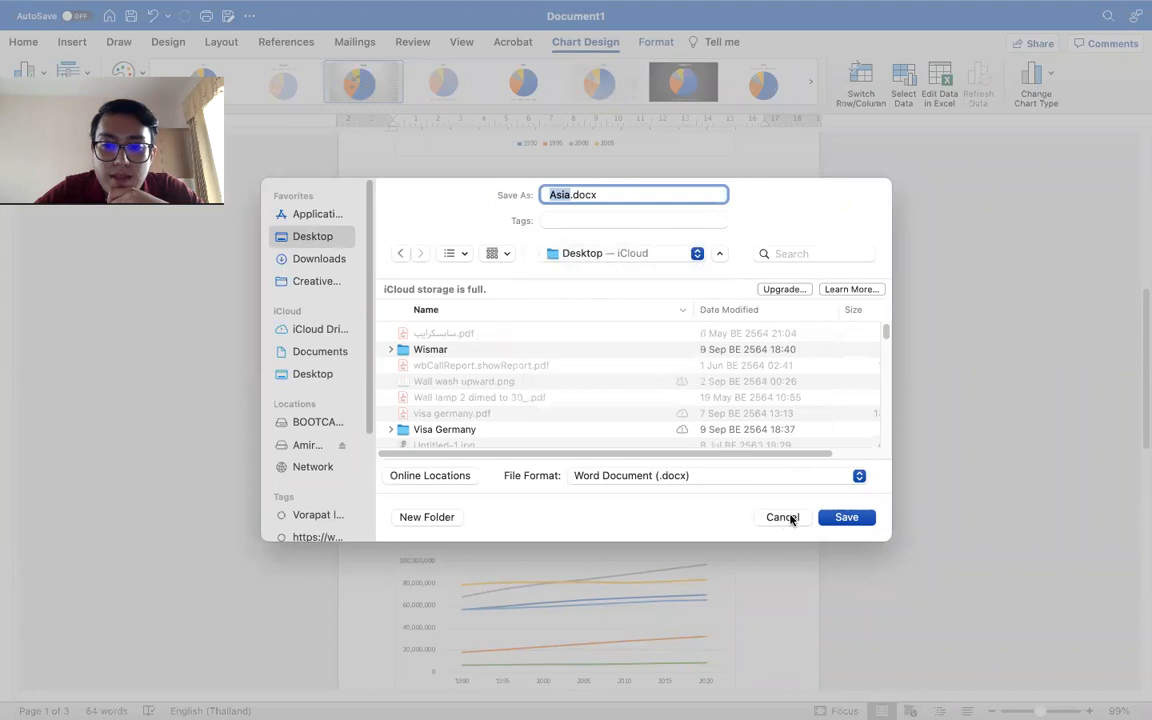
left_click(783, 518)
Switch to the Lesson 12-G3 presentation in PowerPoint and show the Homework slide, slide 8.
key("ctrl+Right")
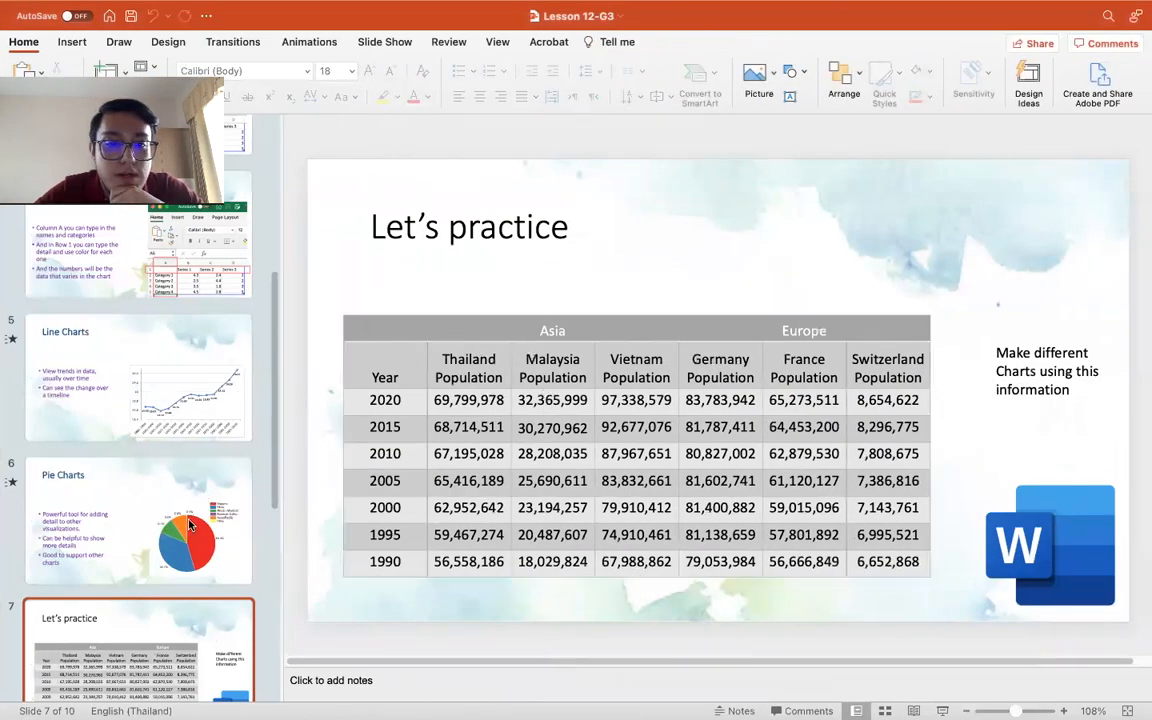
scroll(169, 466, "down", 5)
left_click(154, 585)
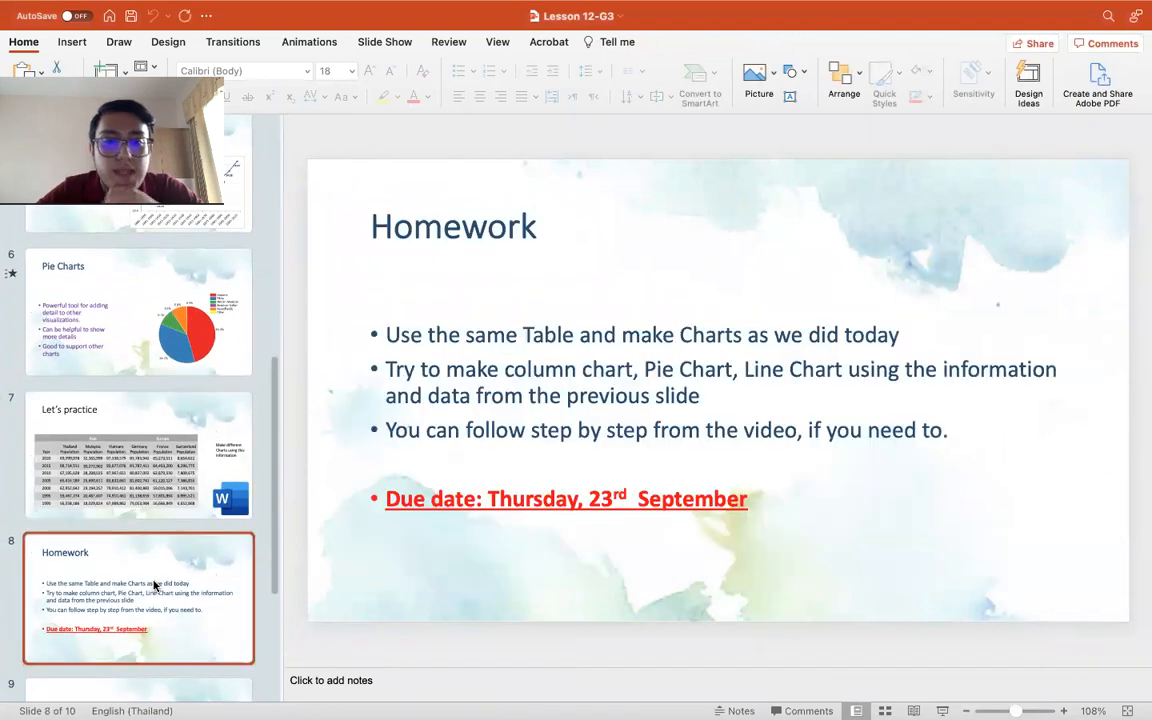